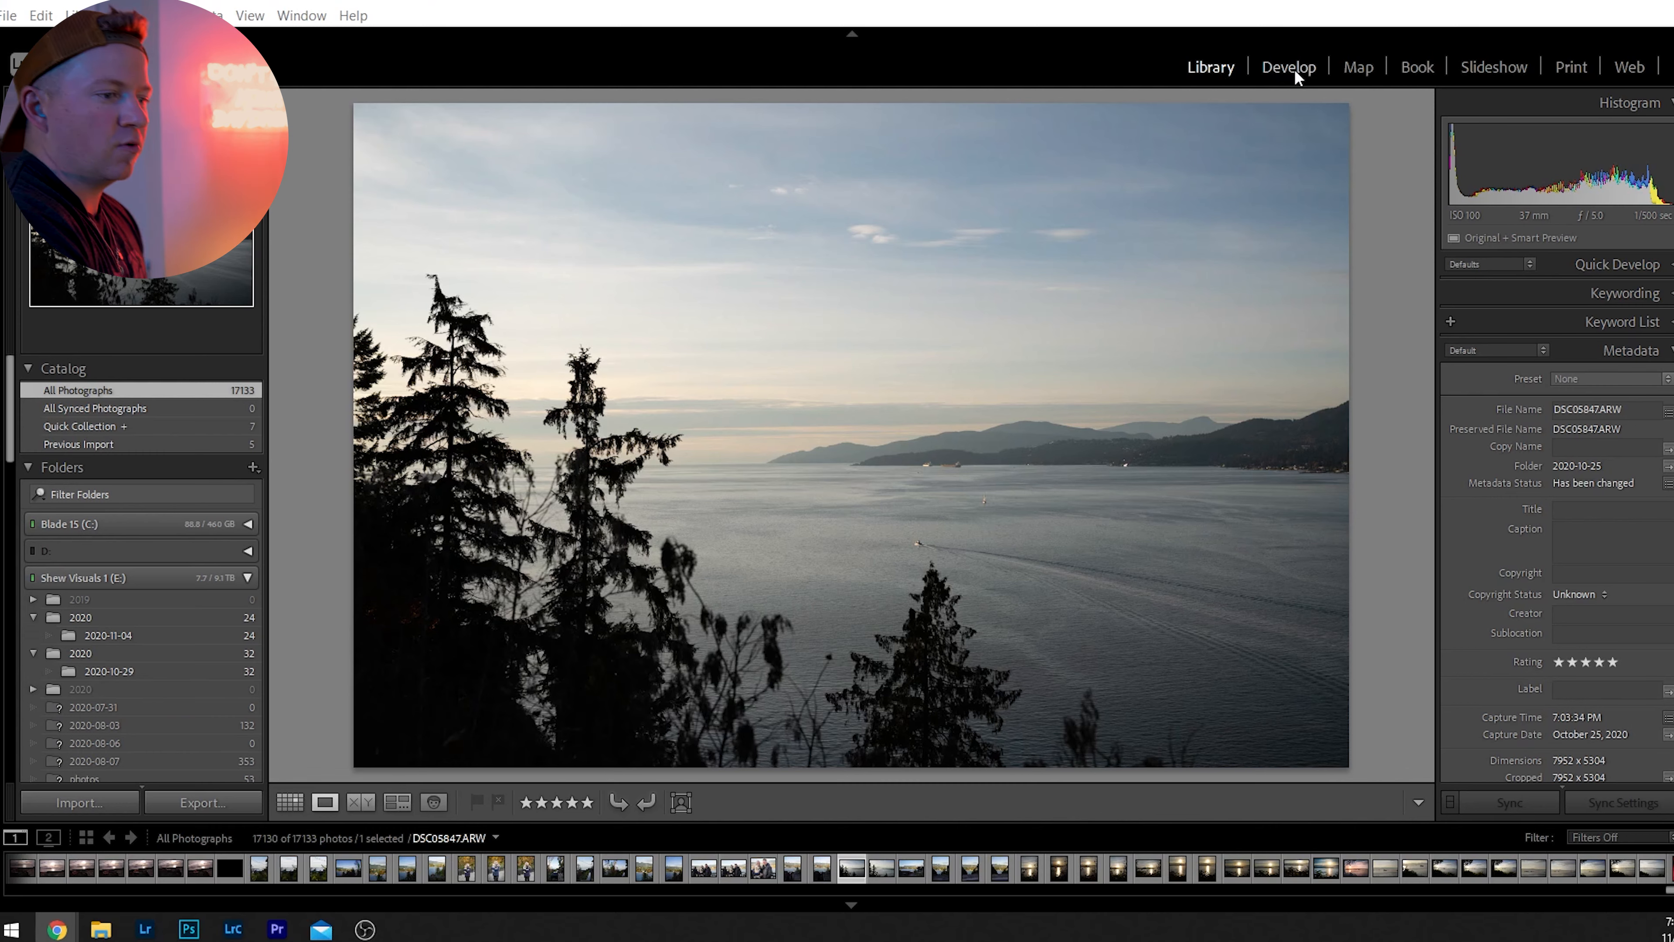
# Open the coastal photo for developing and apply automatic tone adjustments, comparing them with the unadjusted version.
pyautogui.click(1272, 70)
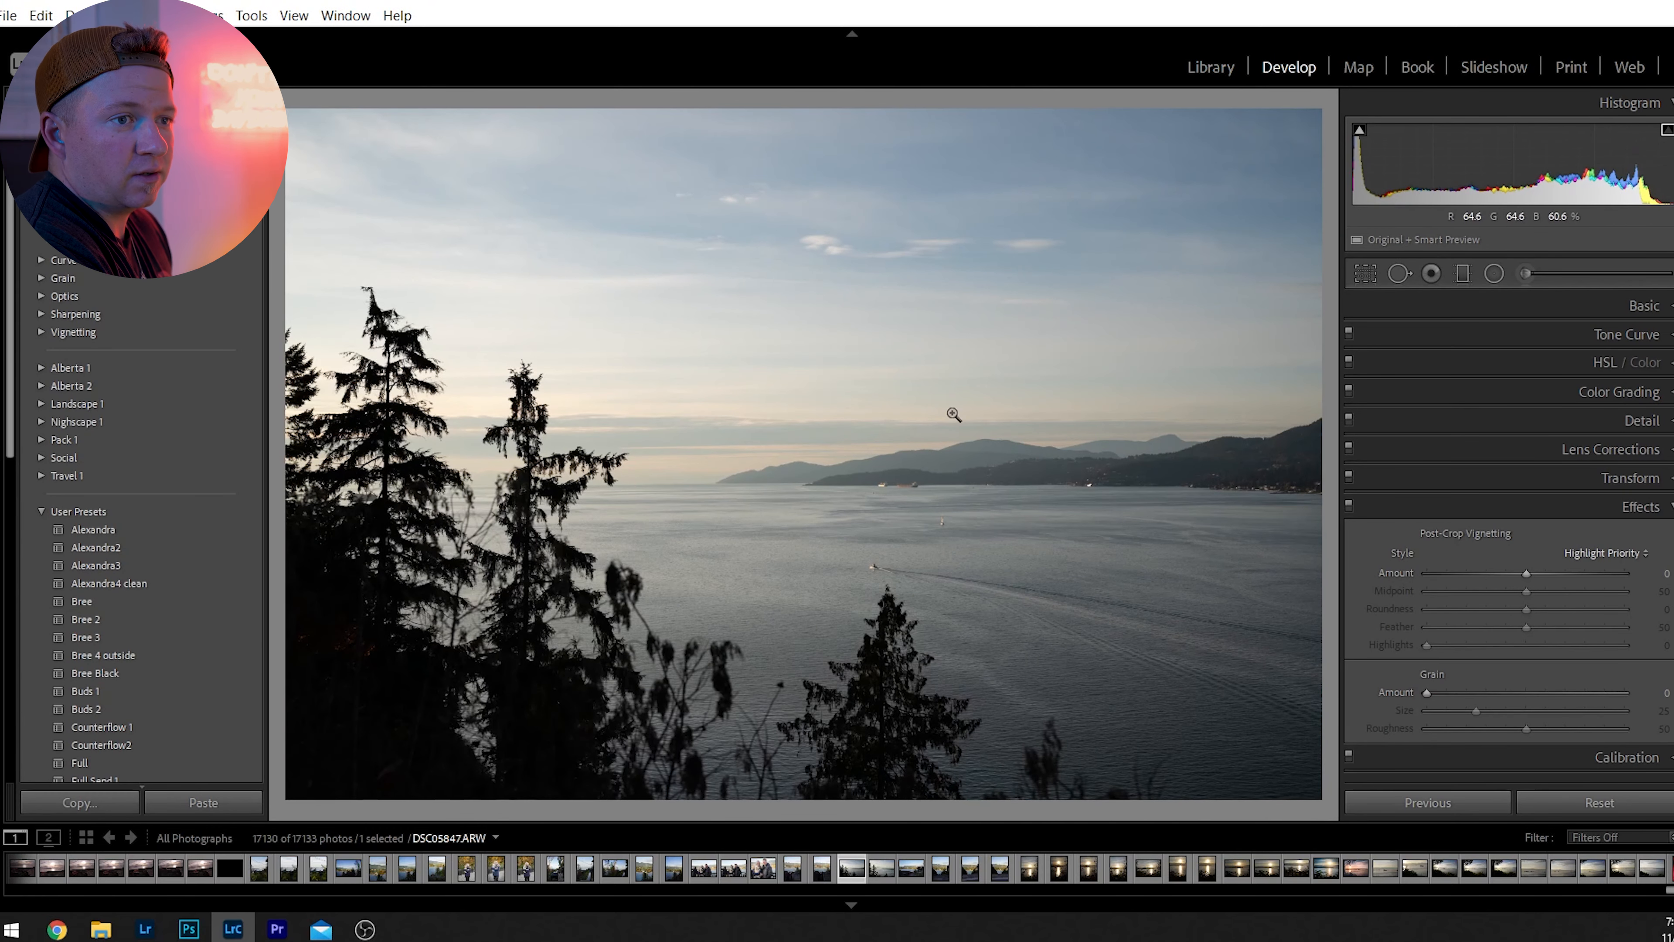
pyautogui.click(1643, 306)
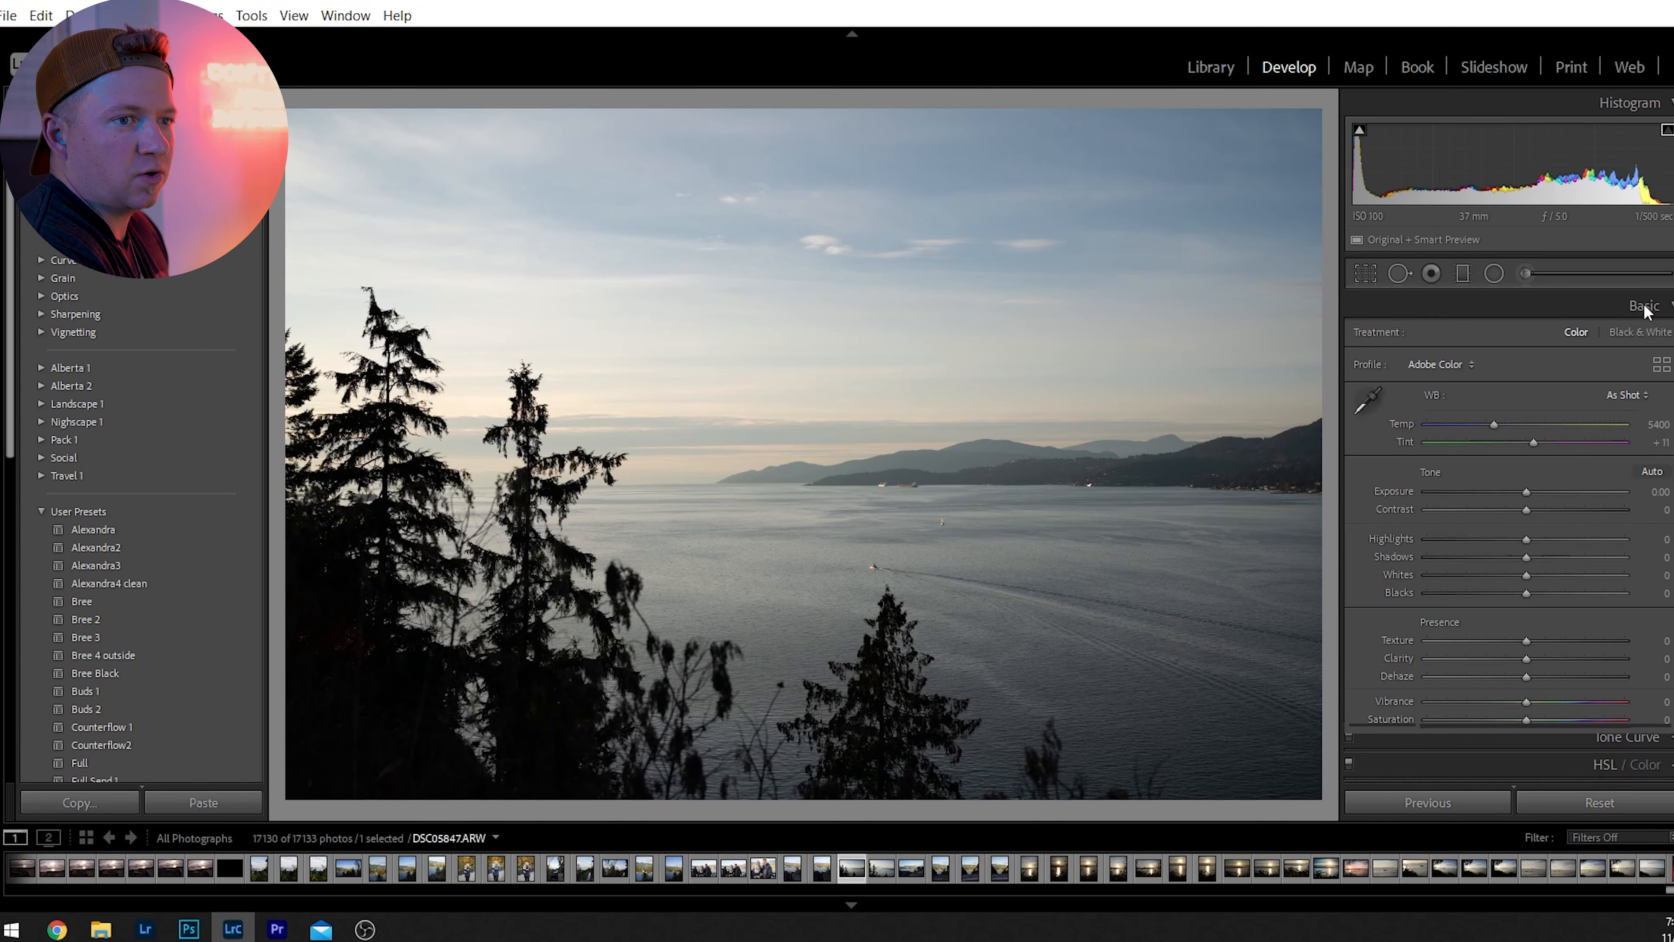
pyautogui.click(1652, 473)
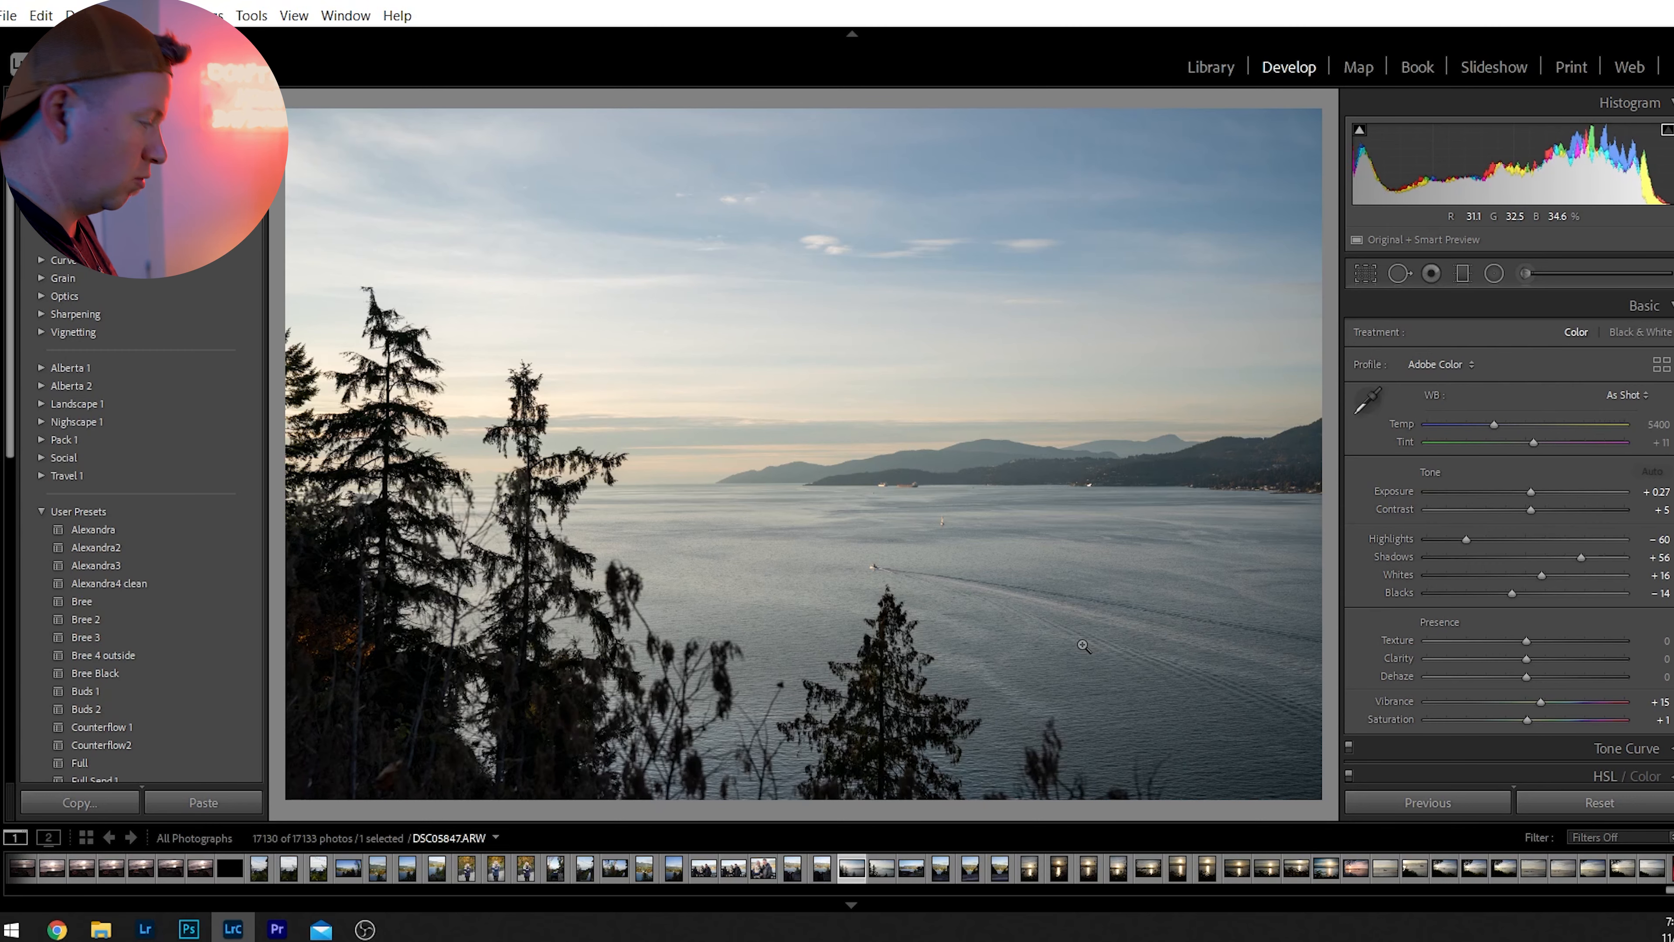
pyautogui.hotkey('ctrl', 'z')
pyautogui.hotkey('ctrl', 'y')
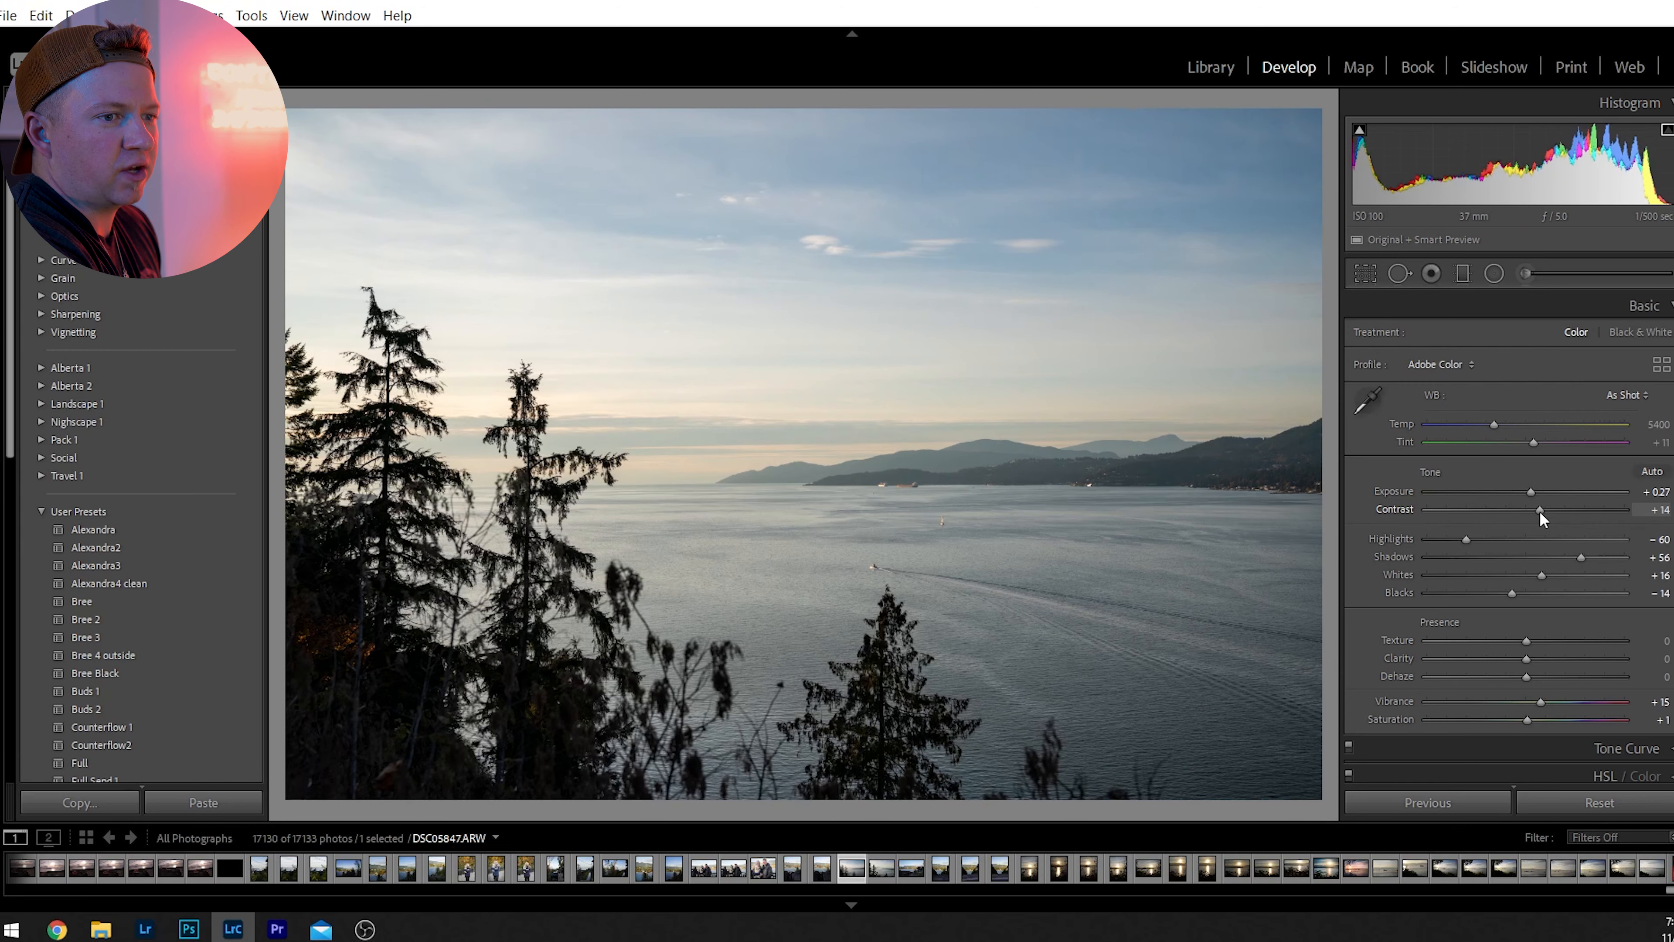
# Set the photo's Contrast to +21 and lower Highlights to -100.
pyautogui.moveTo(1540, 510); pyautogui.dragTo(1625, 510)
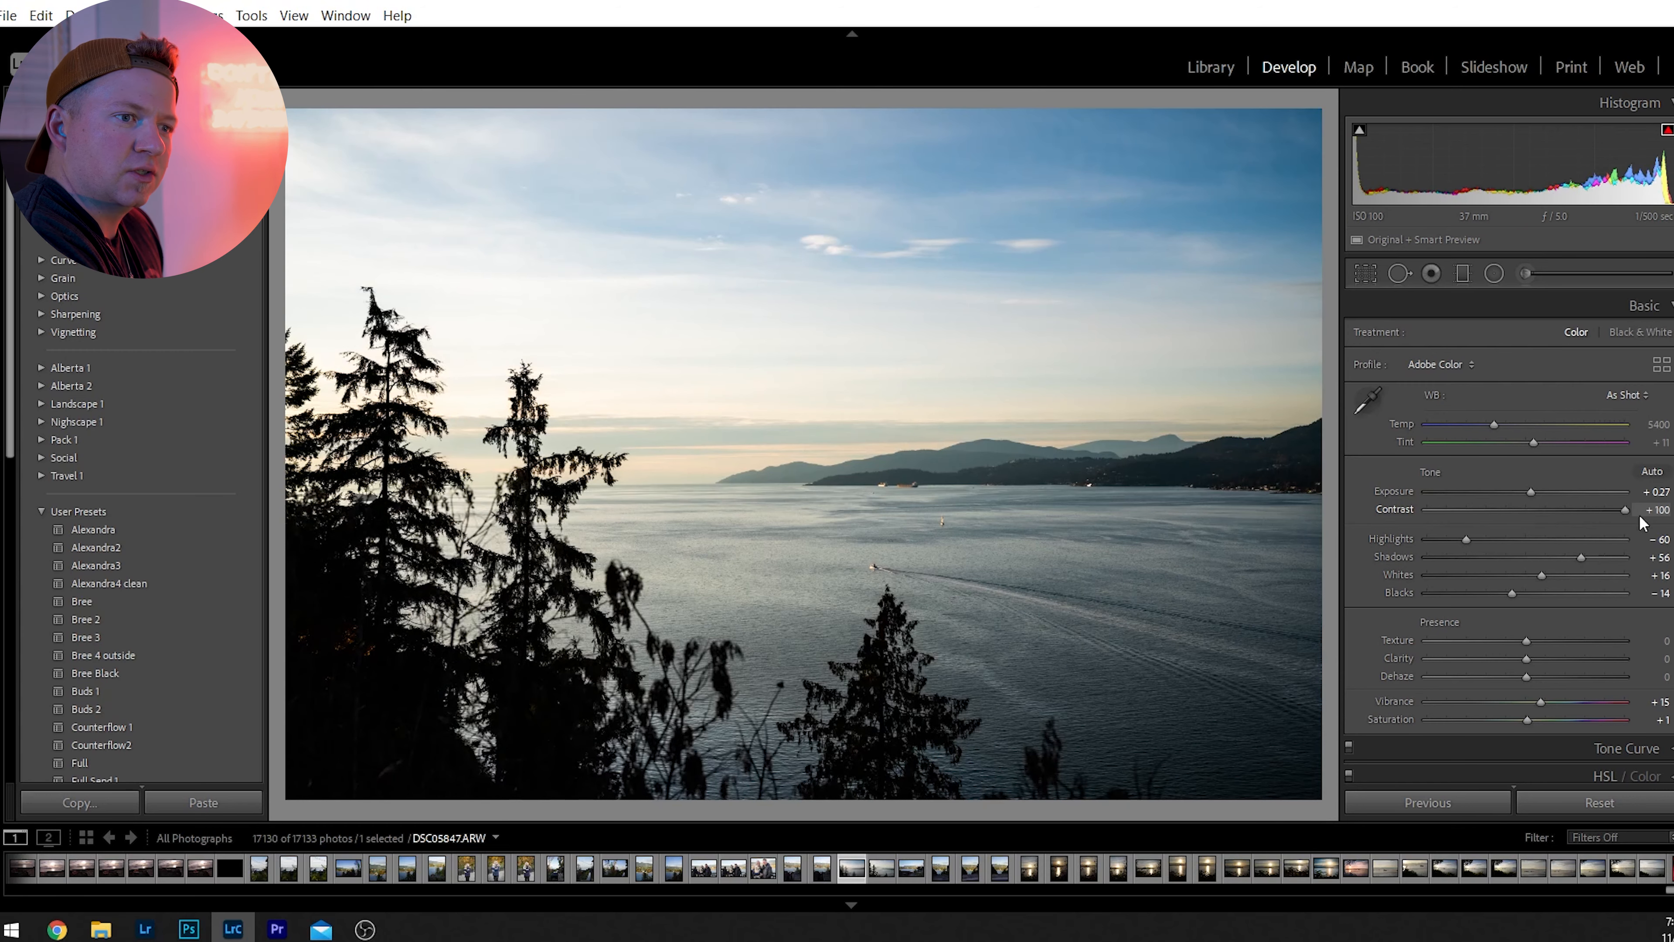
pyautogui.click(1552, 520)
pyautogui.click(1546, 525)
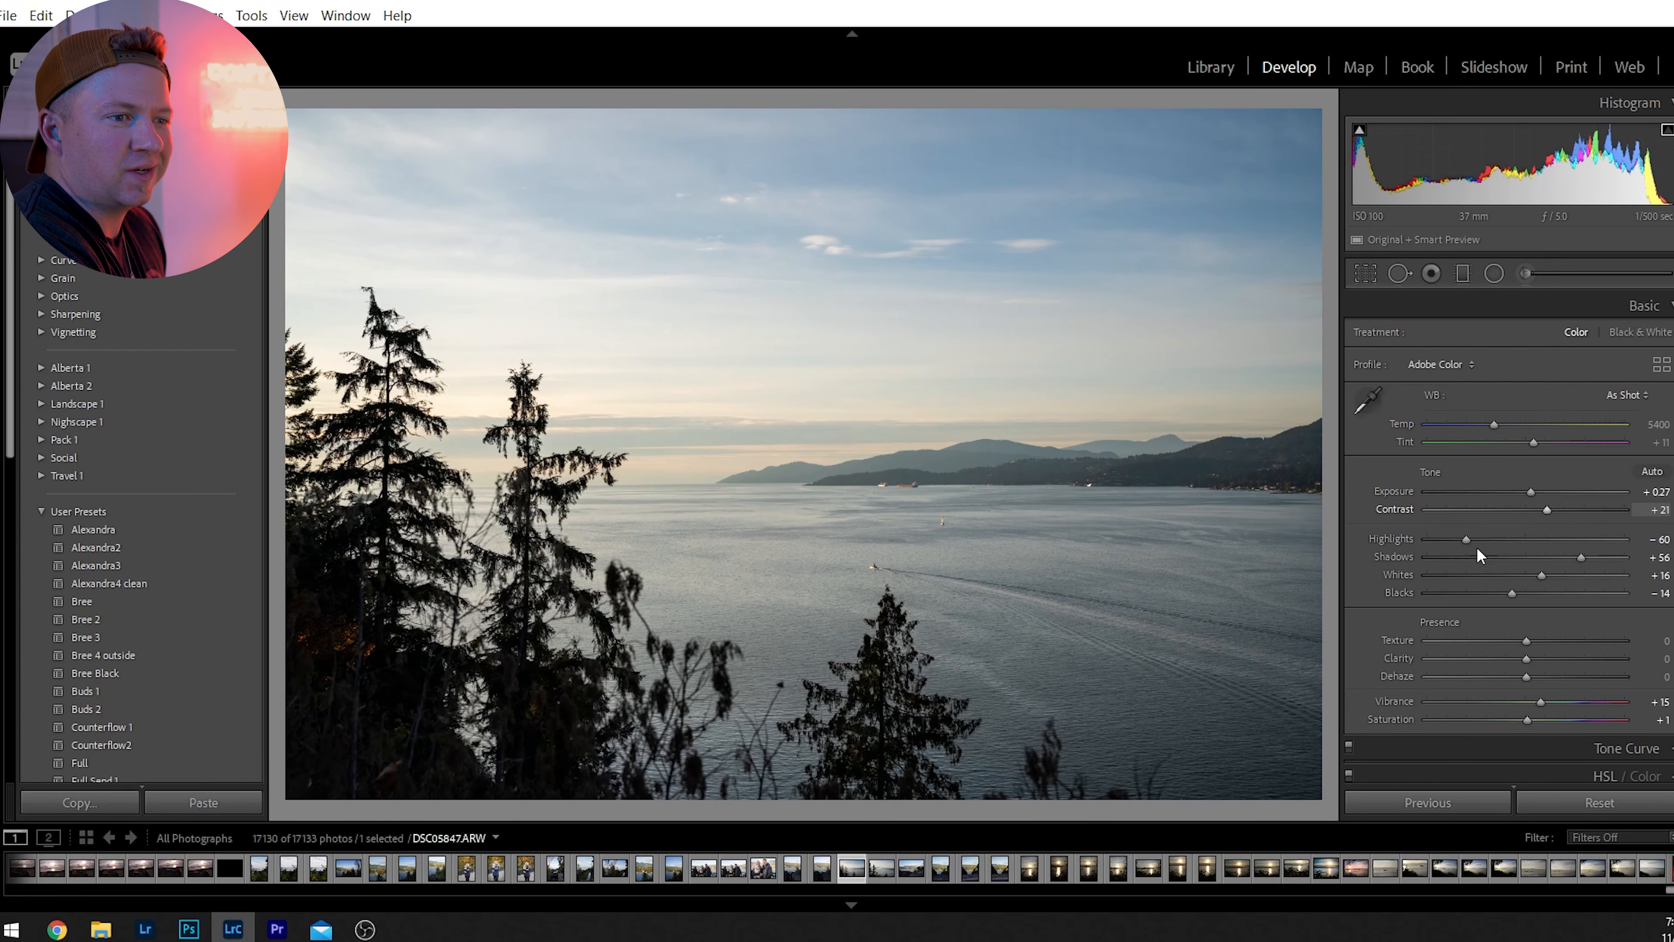
pyautogui.moveTo(1465, 540); pyautogui.dragTo(1404, 561)
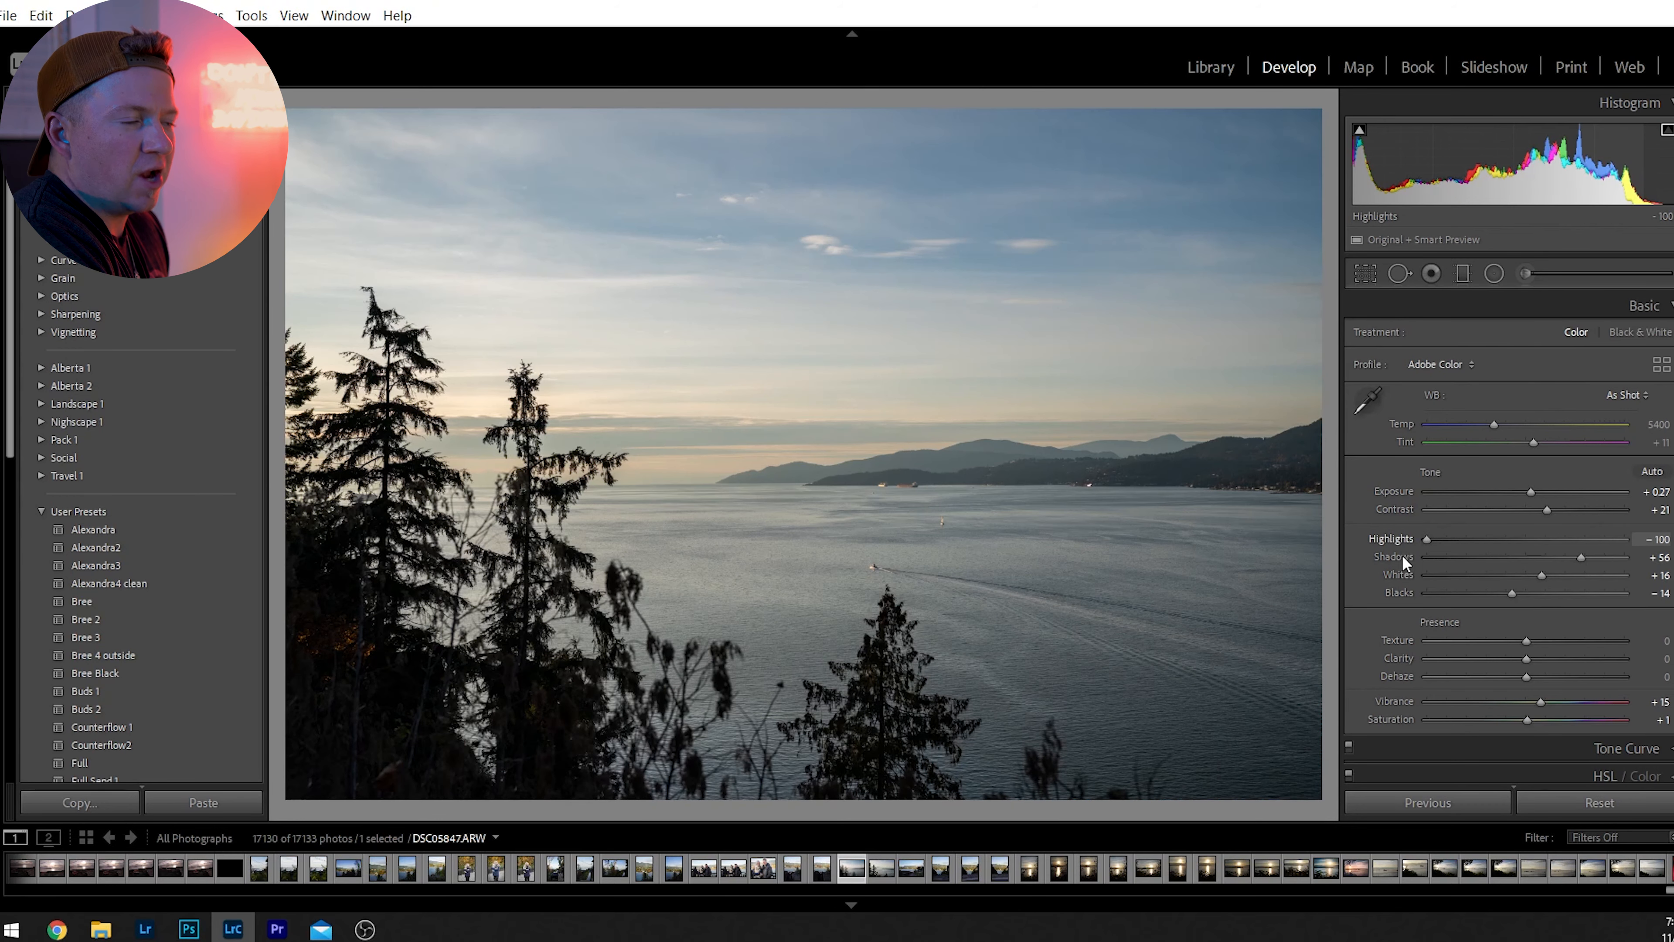
pyautogui.moveTo(1402, 555); pyautogui.dragTo(1267, 582)
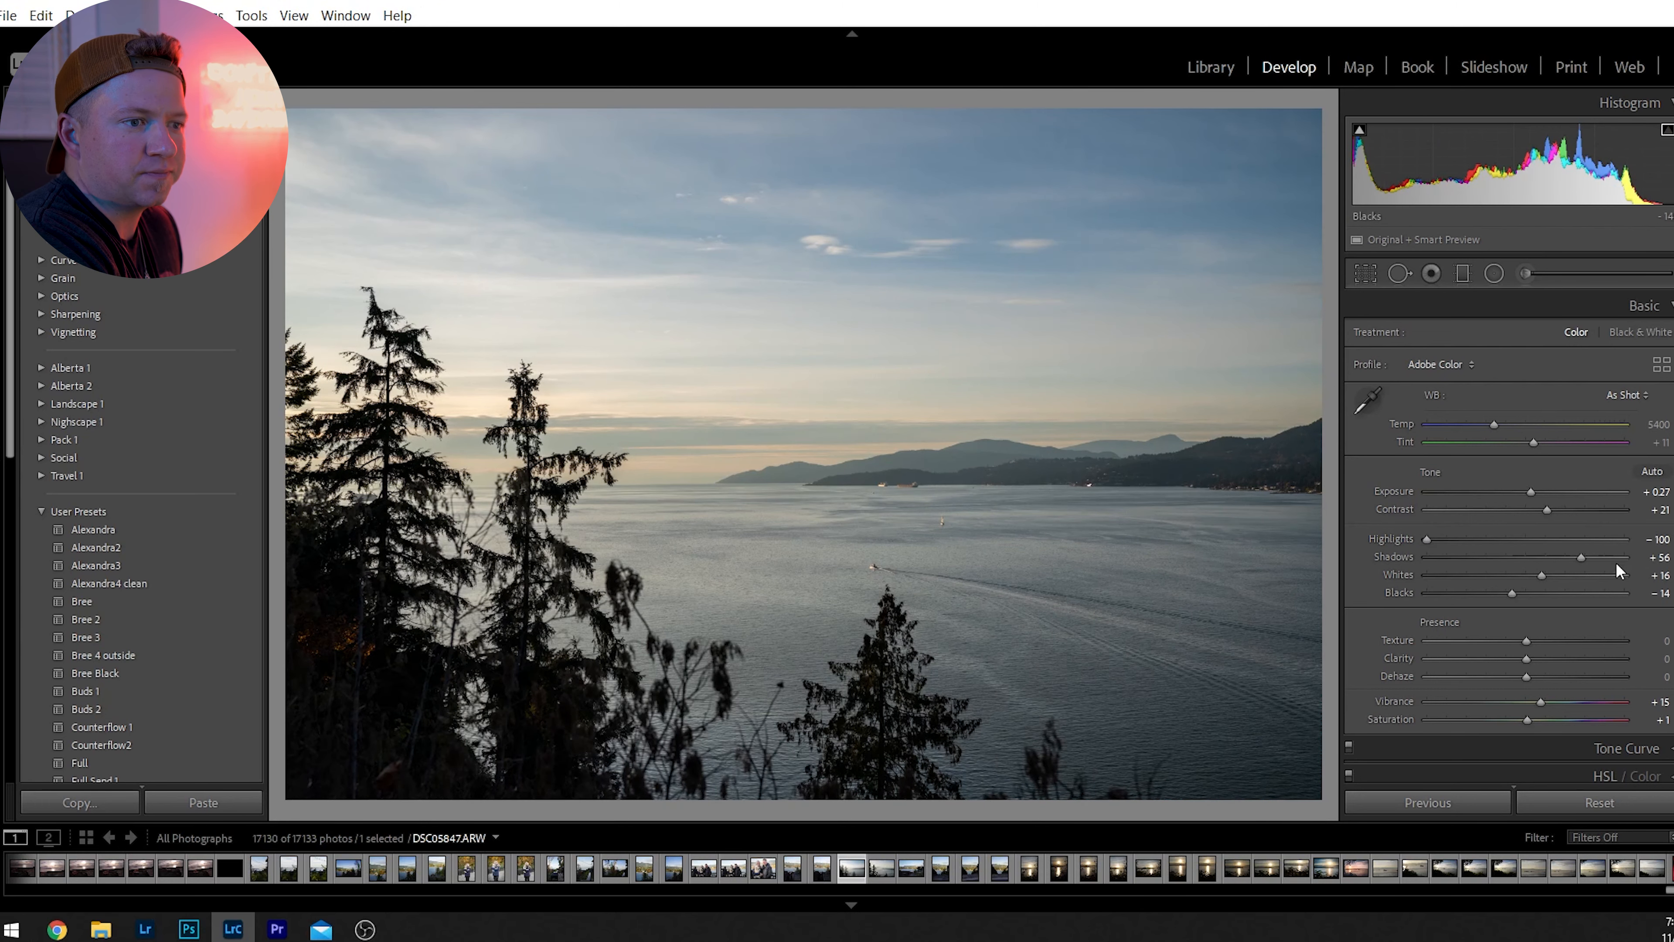
# Try lowering Whites to -24, undo that change, and set Blacks to -67.
pyautogui.moveTo(1536, 573); pyautogui.dragTo(1508, 621)
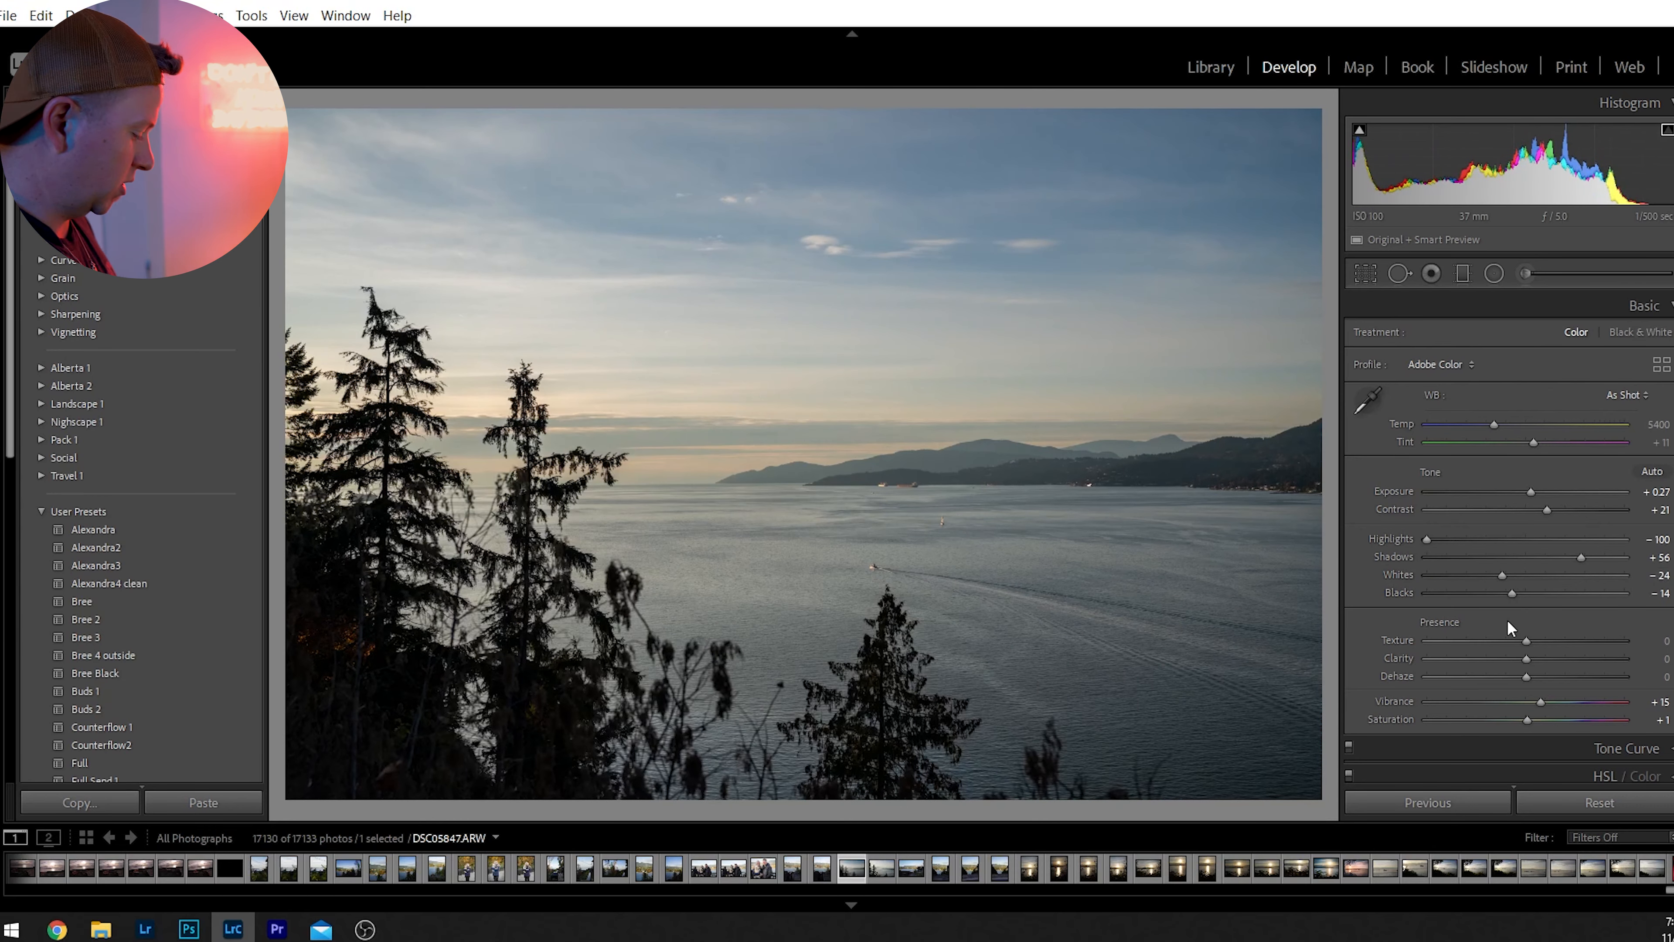
pyautogui.hotkey('ctrl', 'z')
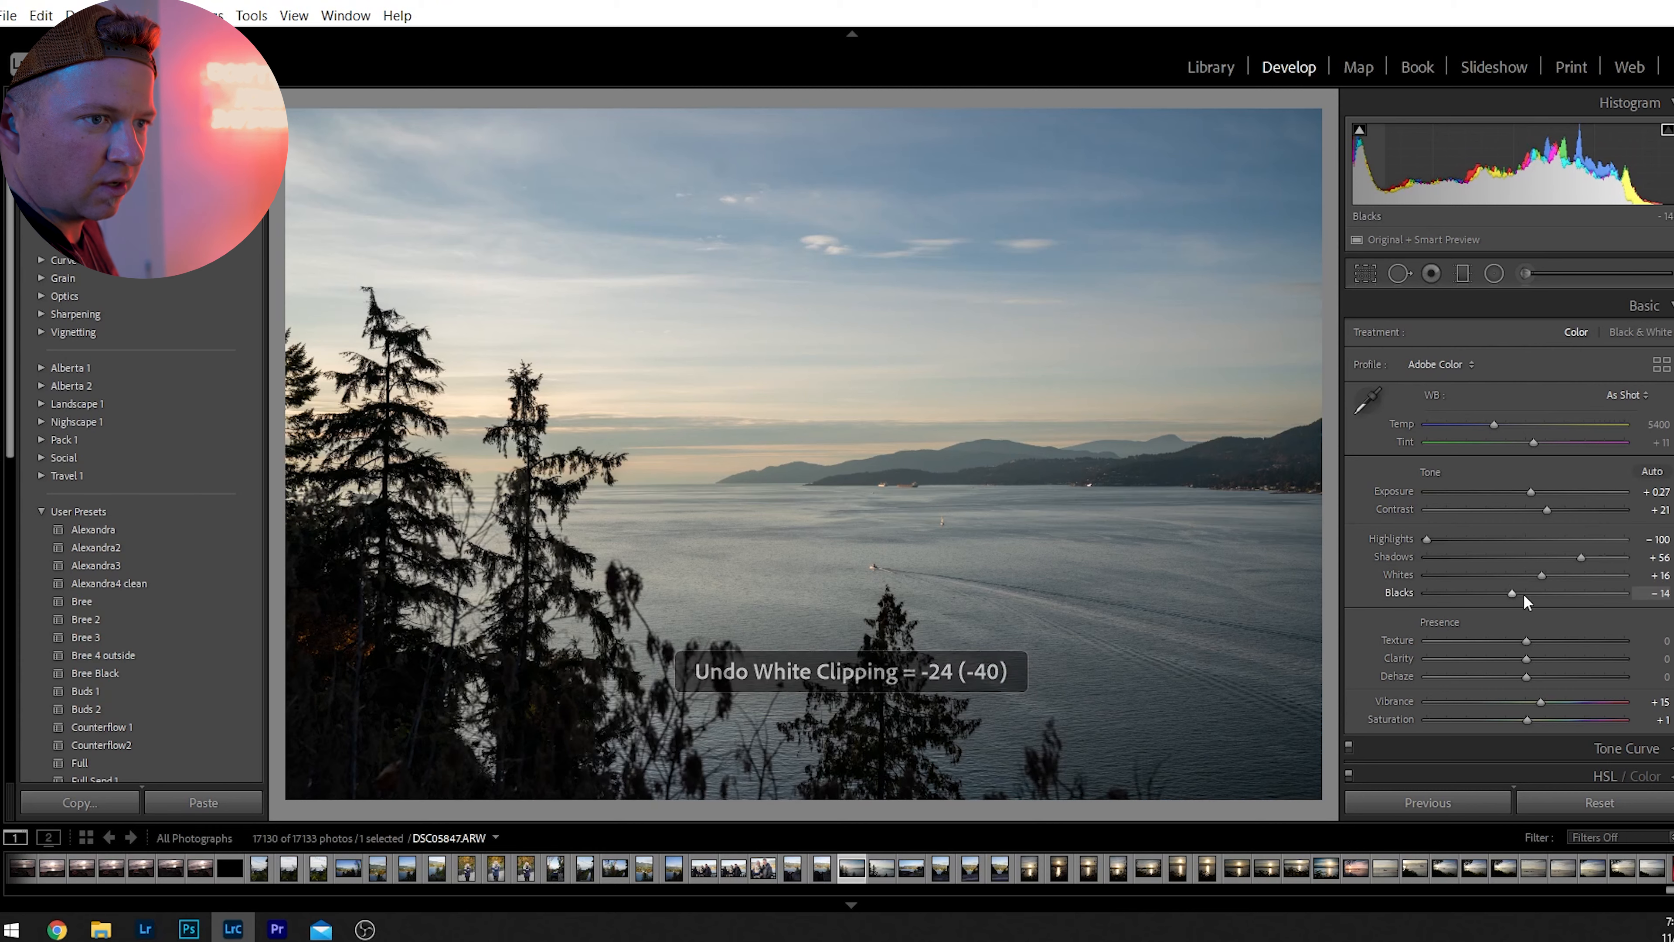
pyautogui.moveTo(1513, 592); pyautogui.dragTo(1460, 604)
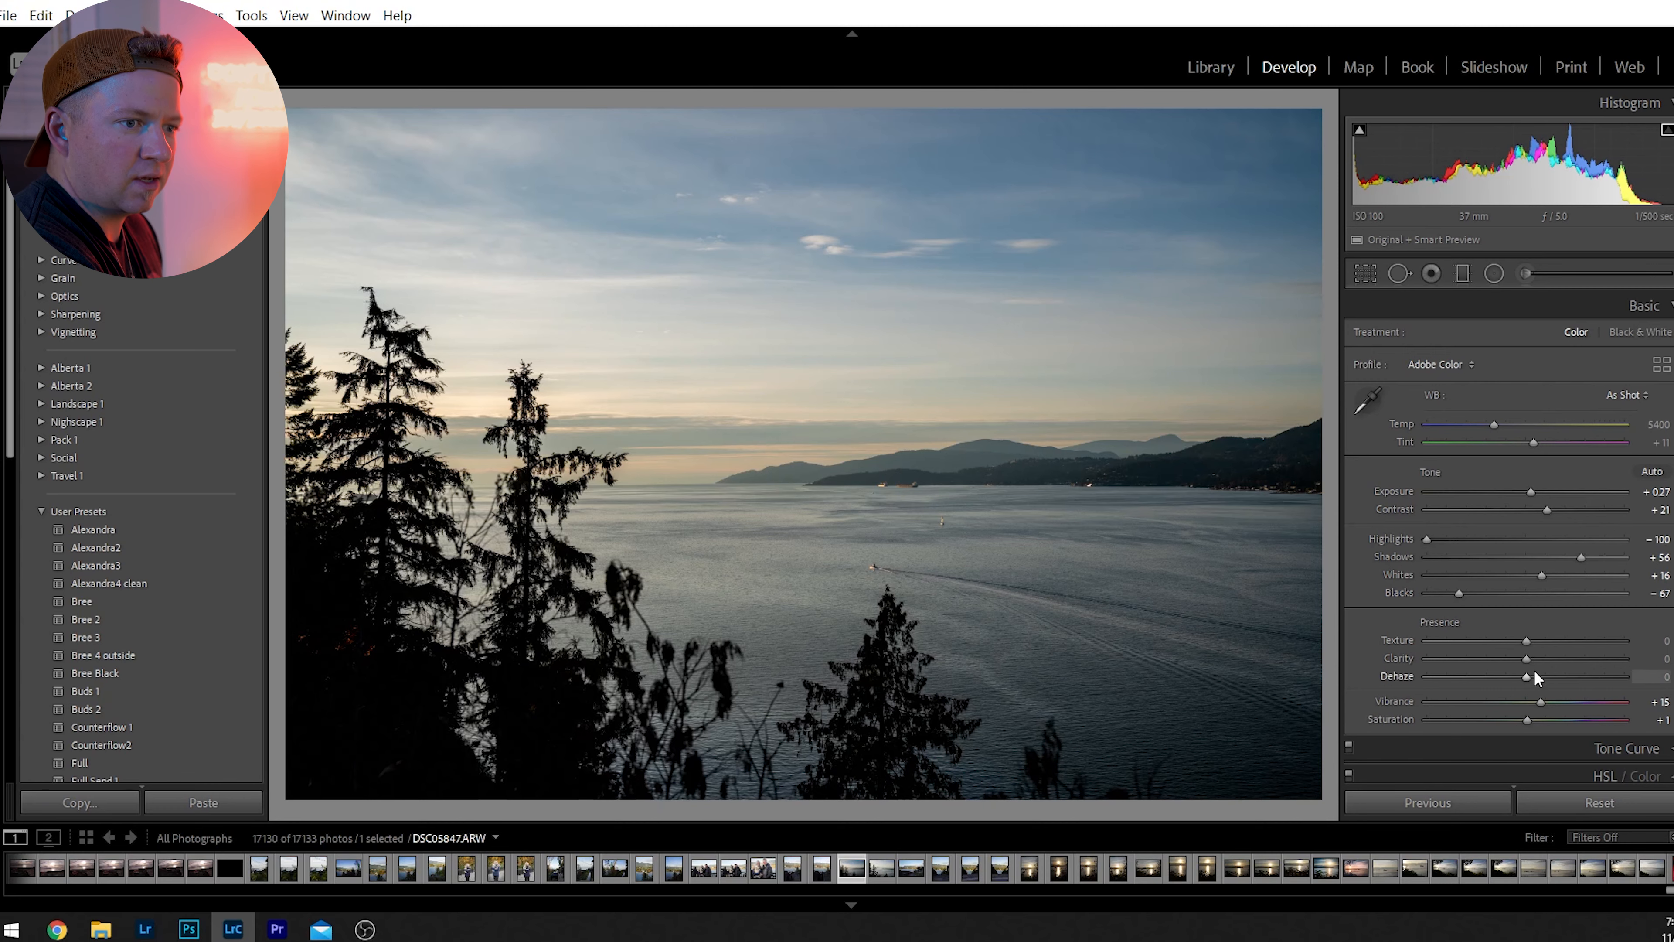
# Try different Dehaze and Clarity strengths, settling on Dehaze +9 and Clarity +14.
pyautogui.moveTo(1526, 677)
pyautogui.mouseDown()
pyautogui.moveTo(1667, 678)
pyautogui.moveTo(1345, 684)
pyautogui.moveTo(1671, 680)
pyautogui.moveTo(1421, 677)
pyautogui.moveTo(1517, 681)
pyautogui.mouseUp()
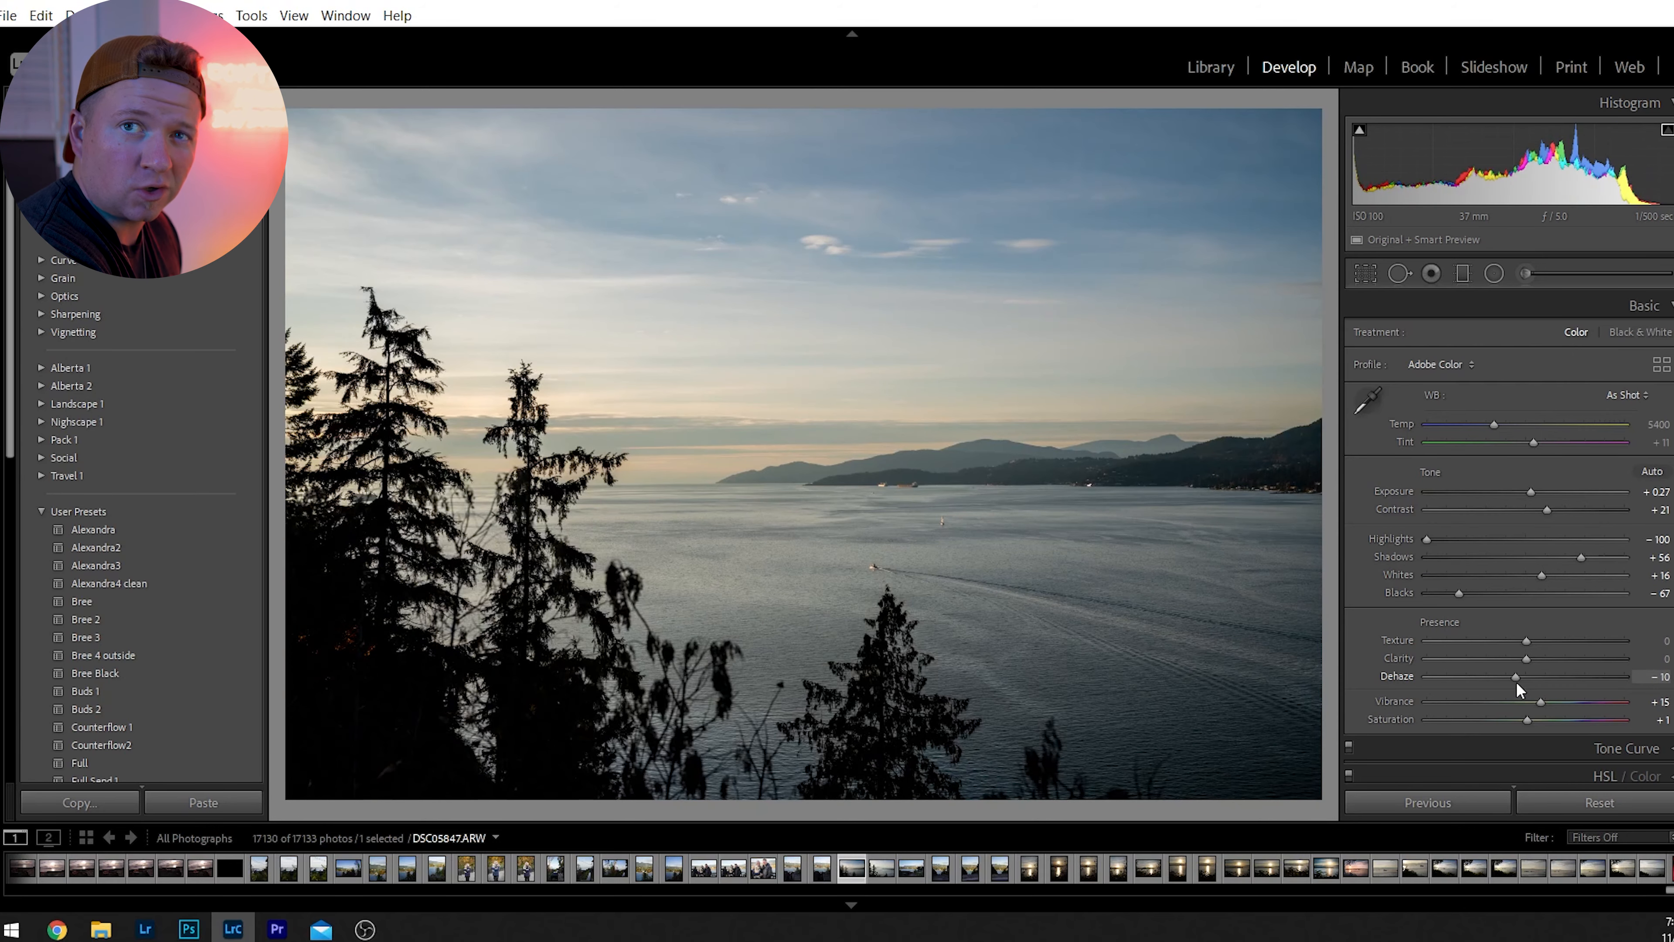
pyautogui.moveTo(1516, 683); pyautogui.dragTo(1626, 666)
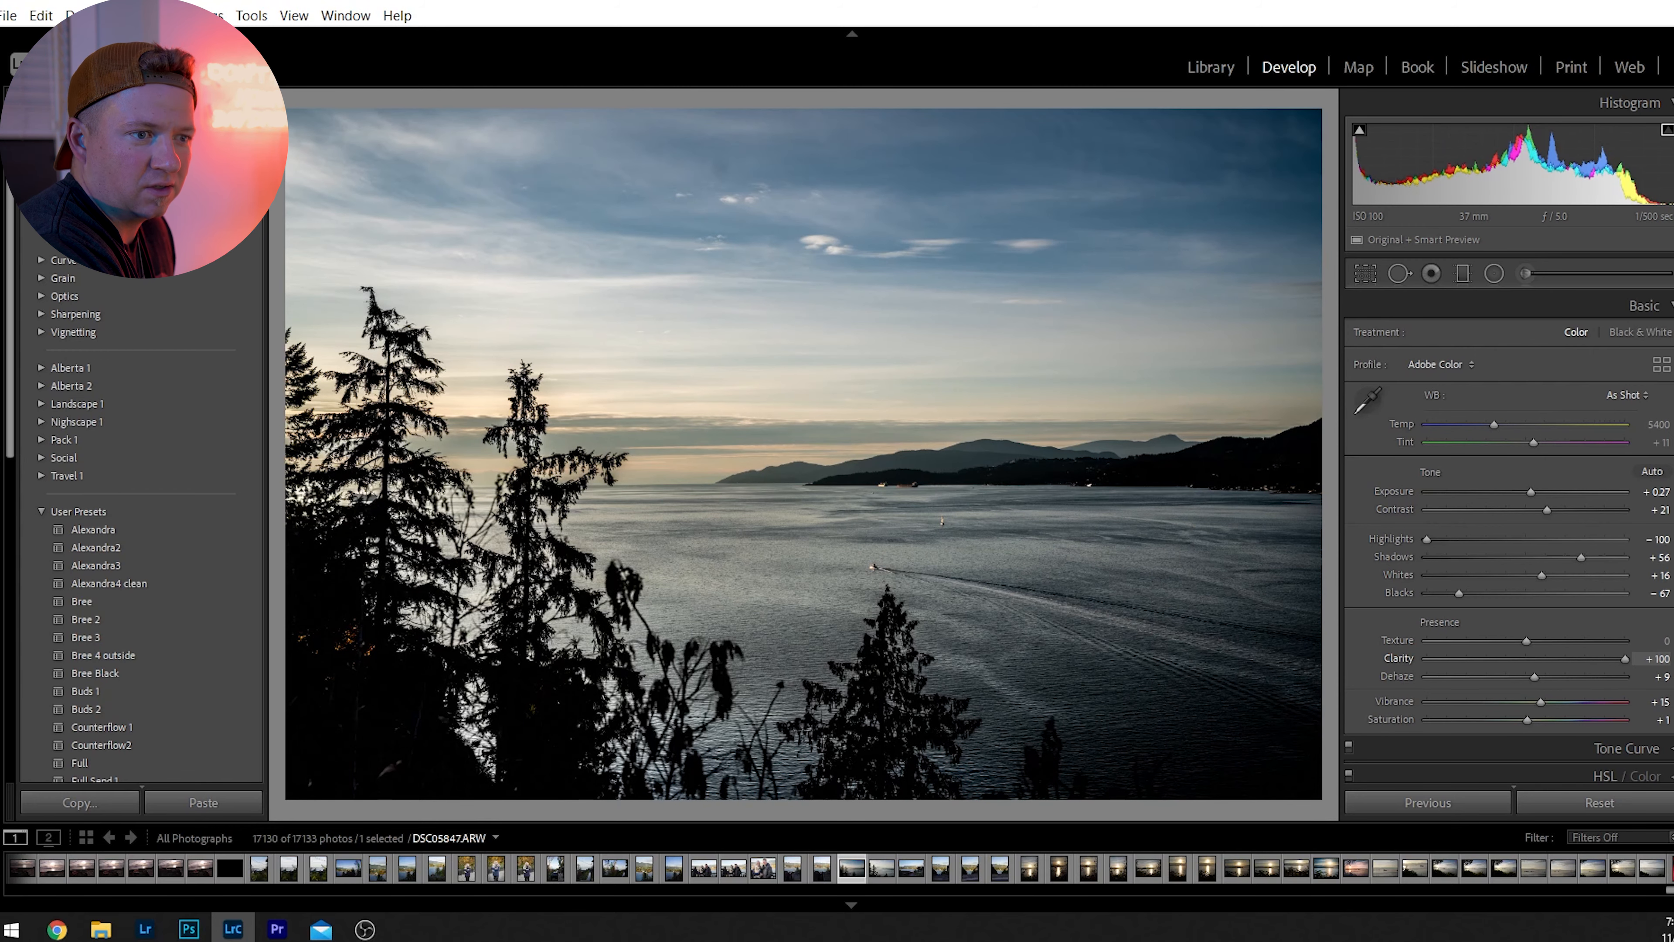
pyautogui.moveTo(1625, 659); pyautogui.dragTo(1572, 673)
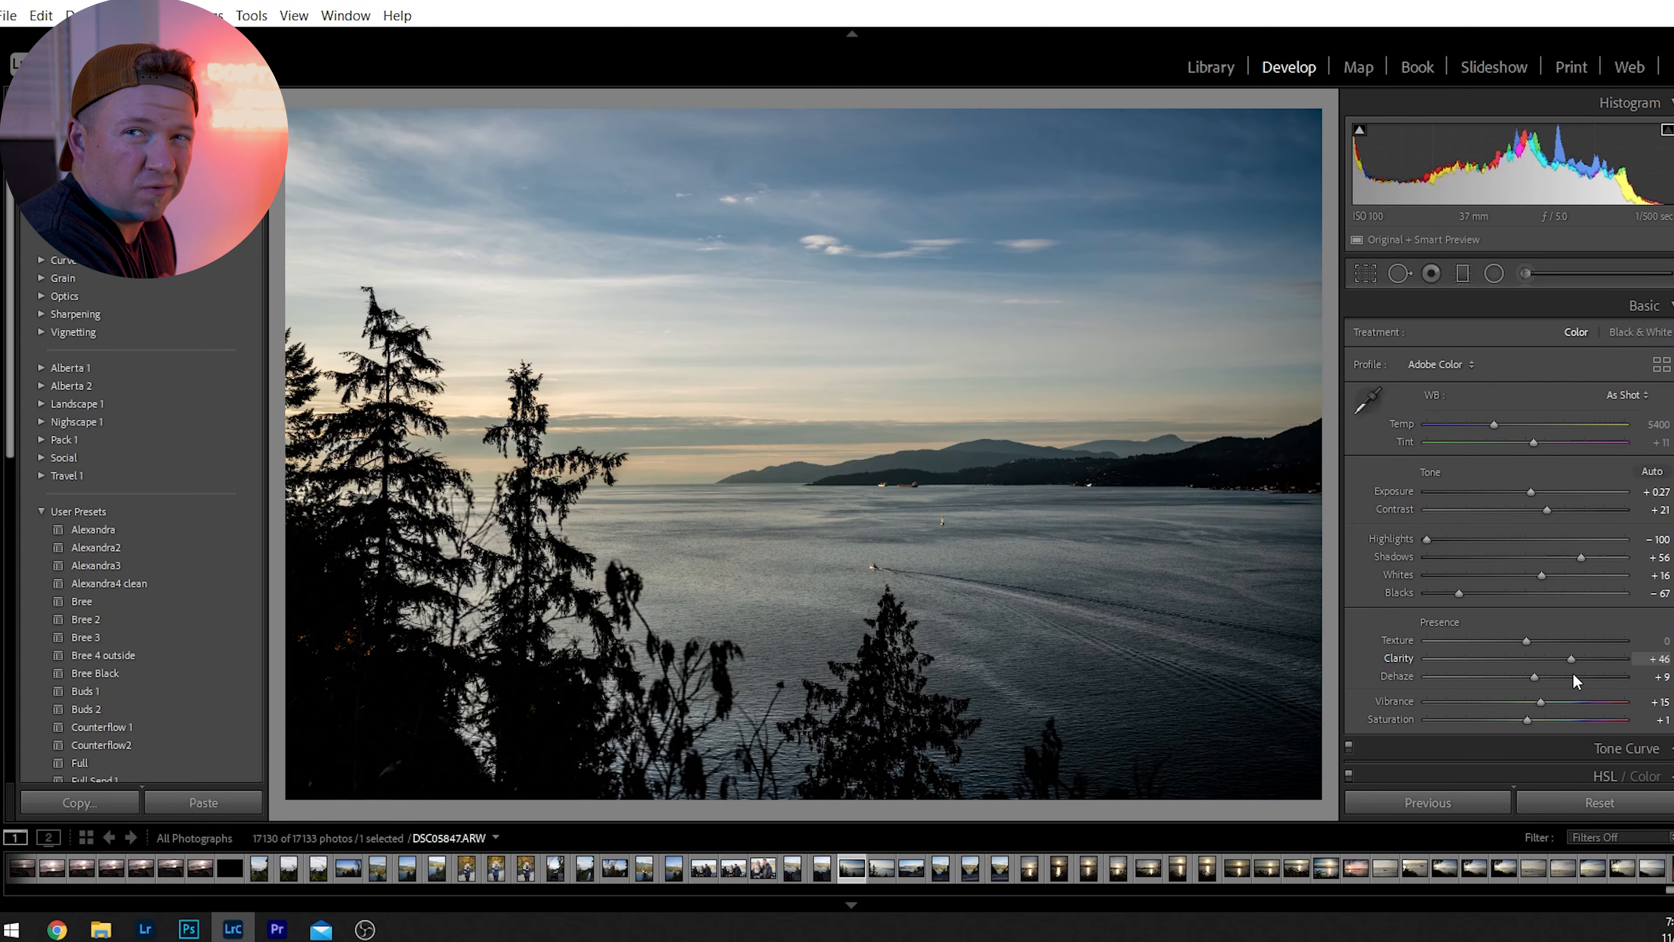
pyautogui.moveTo(1572, 674)
pyautogui.mouseDown()
pyautogui.moveTo(1534, 674)
pyautogui.moveTo(1559, 677)
pyautogui.mouseUp()
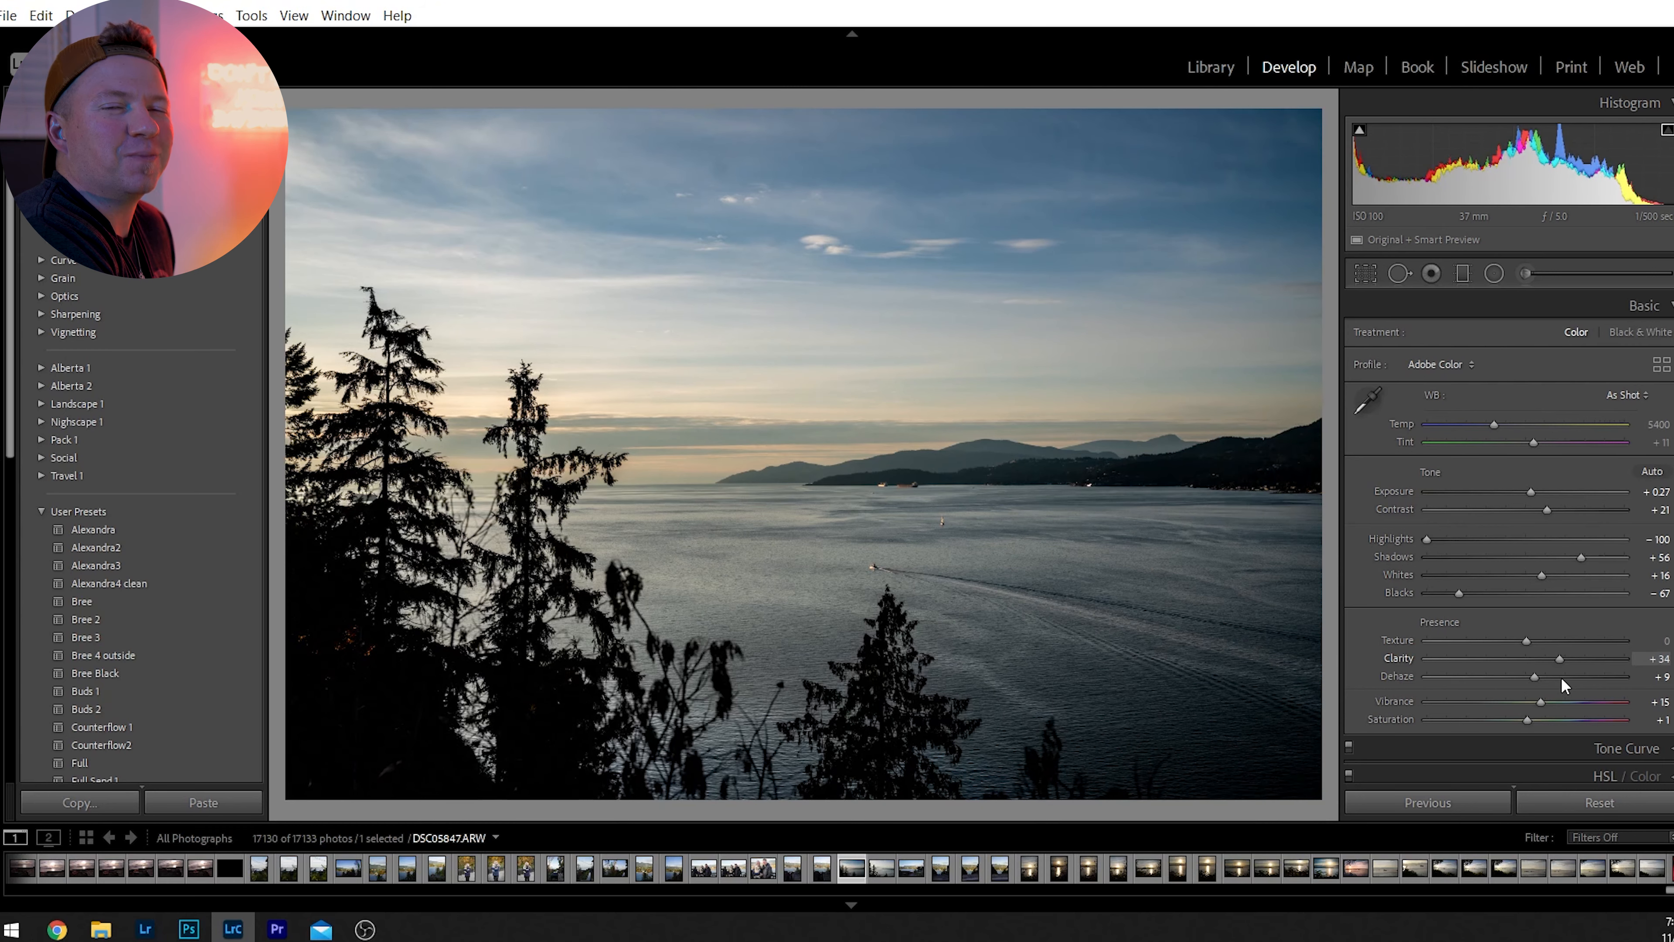
pyautogui.moveTo(1560, 679); pyautogui.dragTo(1540, 678)
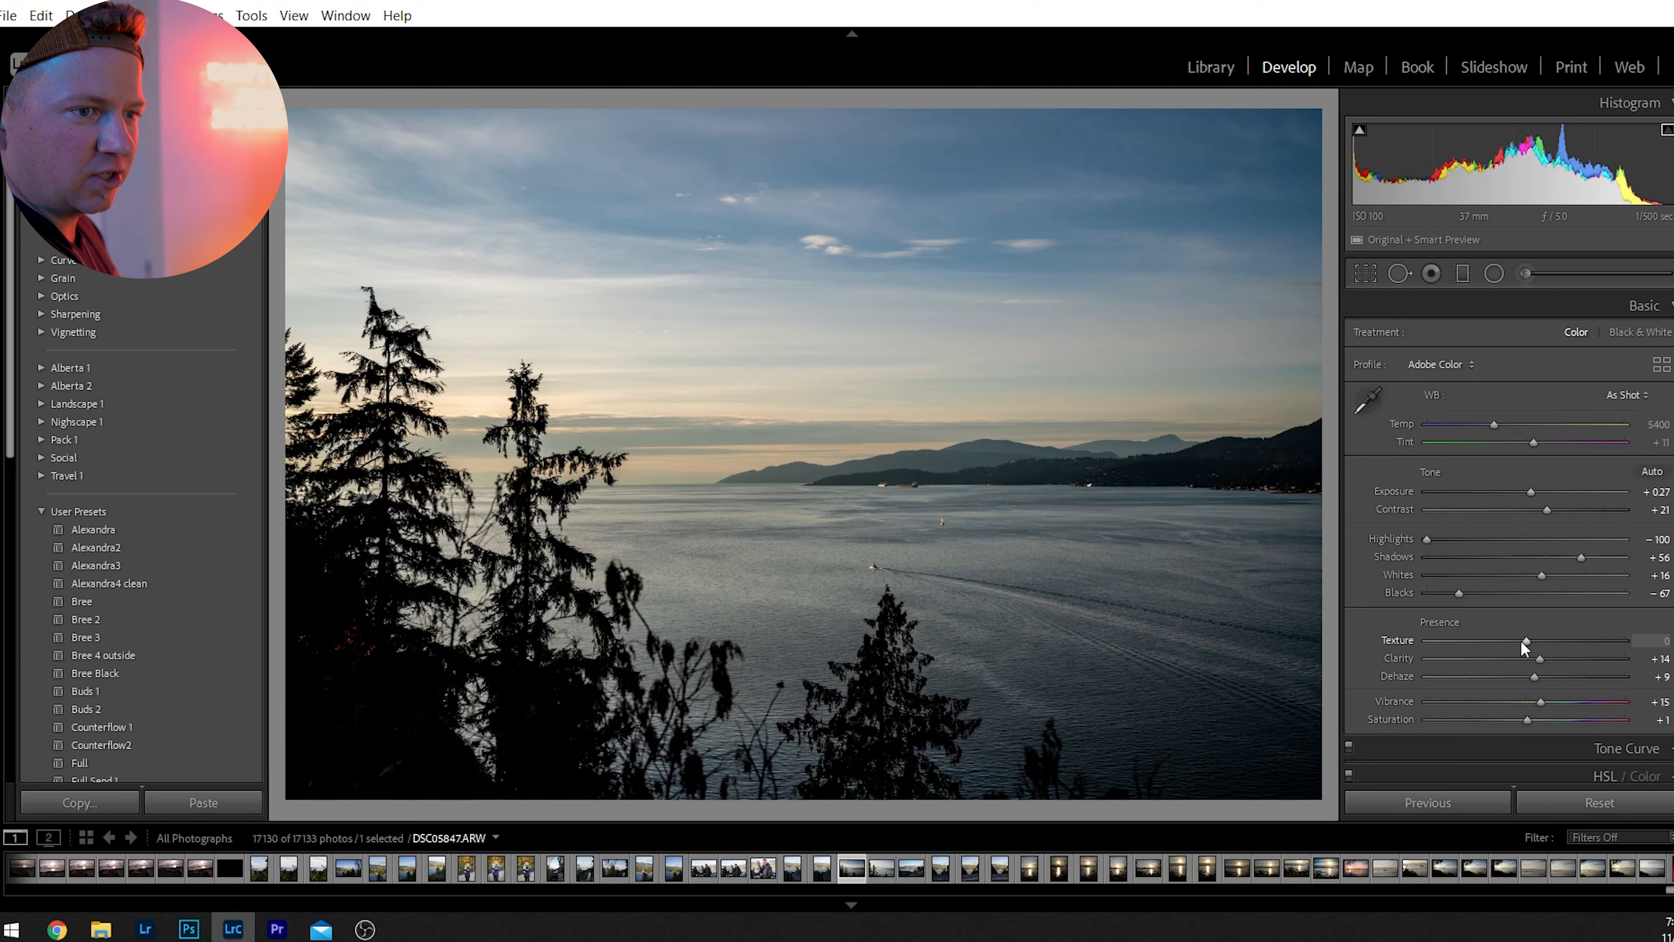
# Set Texture to +34 and warm the white balance to a temperature of 6389.
pyautogui.scroll(-5, 1492, 650)
pyautogui.moveTo(1489, 654); pyautogui.dragTo(1567, 663)
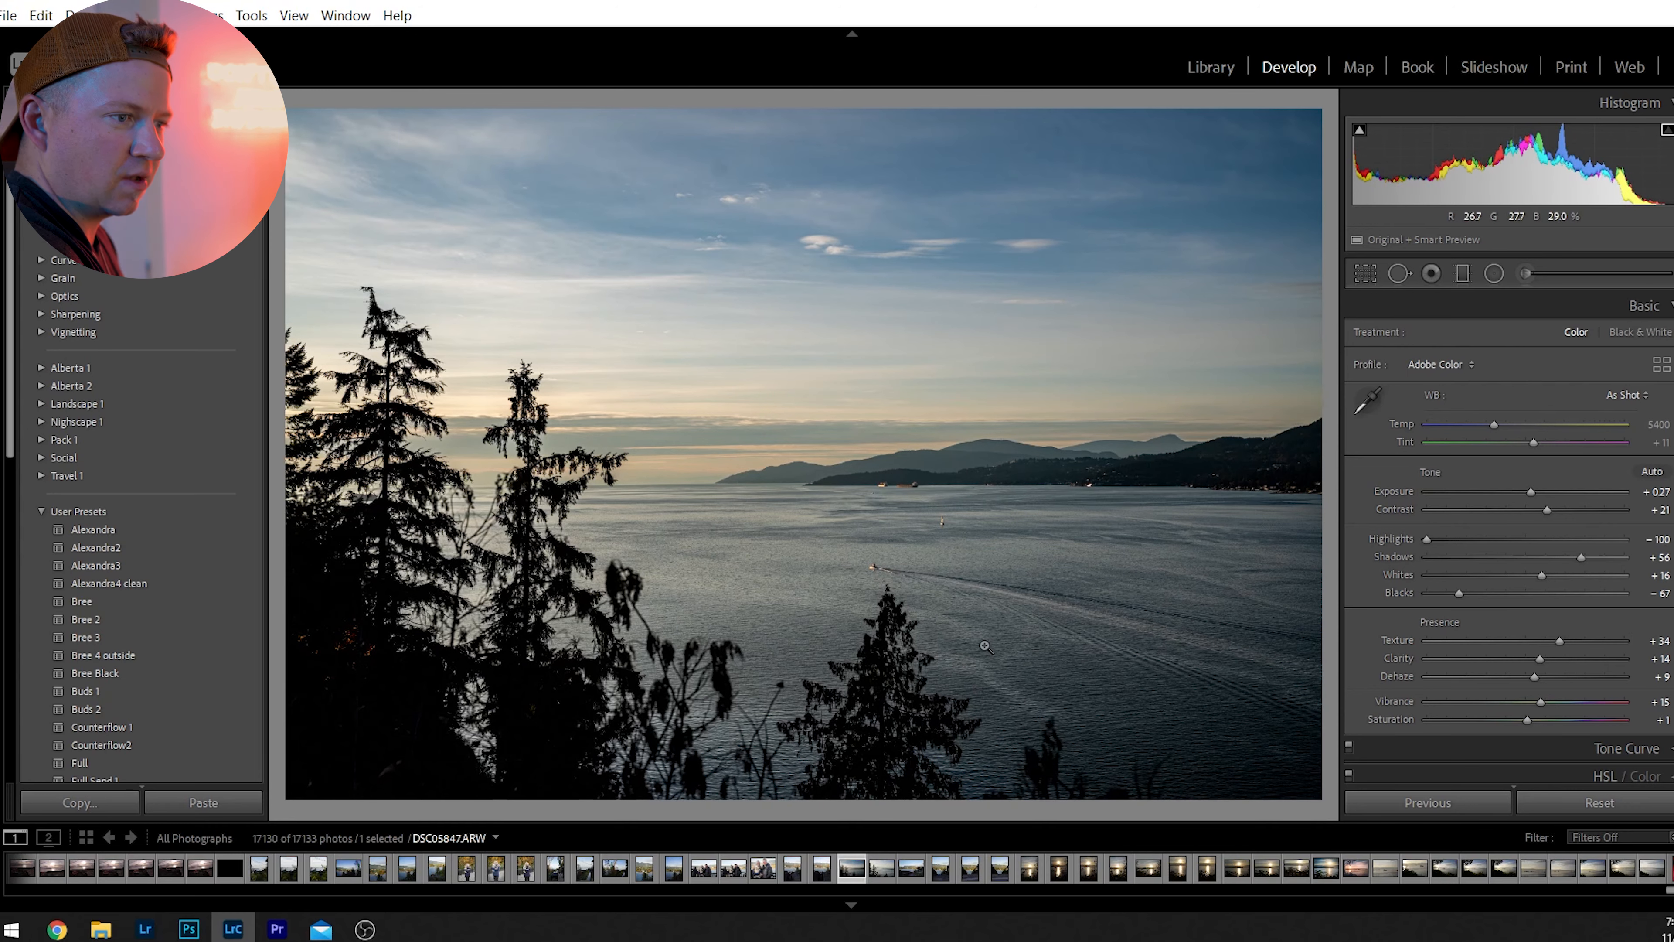
pyautogui.moveTo(941, 638); pyautogui.dragTo(1008, 610)
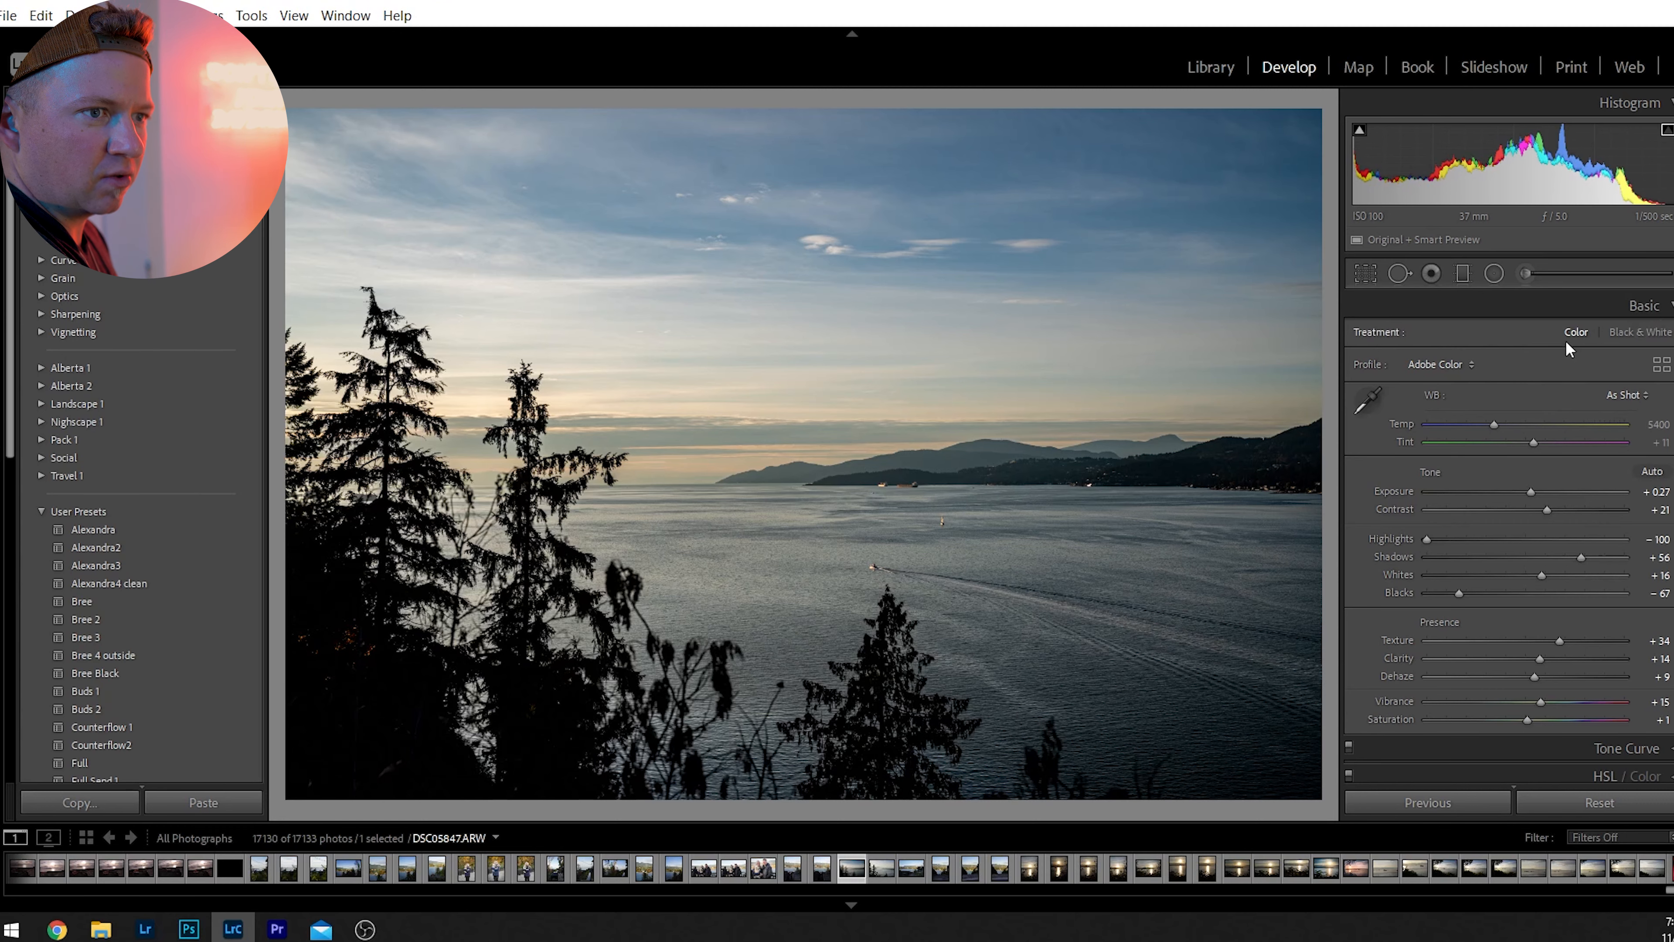
pyautogui.moveTo(1498, 426)
pyautogui.mouseDown()
pyautogui.moveTo(1534, 425)
pyautogui.moveTo(1517, 424)
pyautogui.mouseUp()
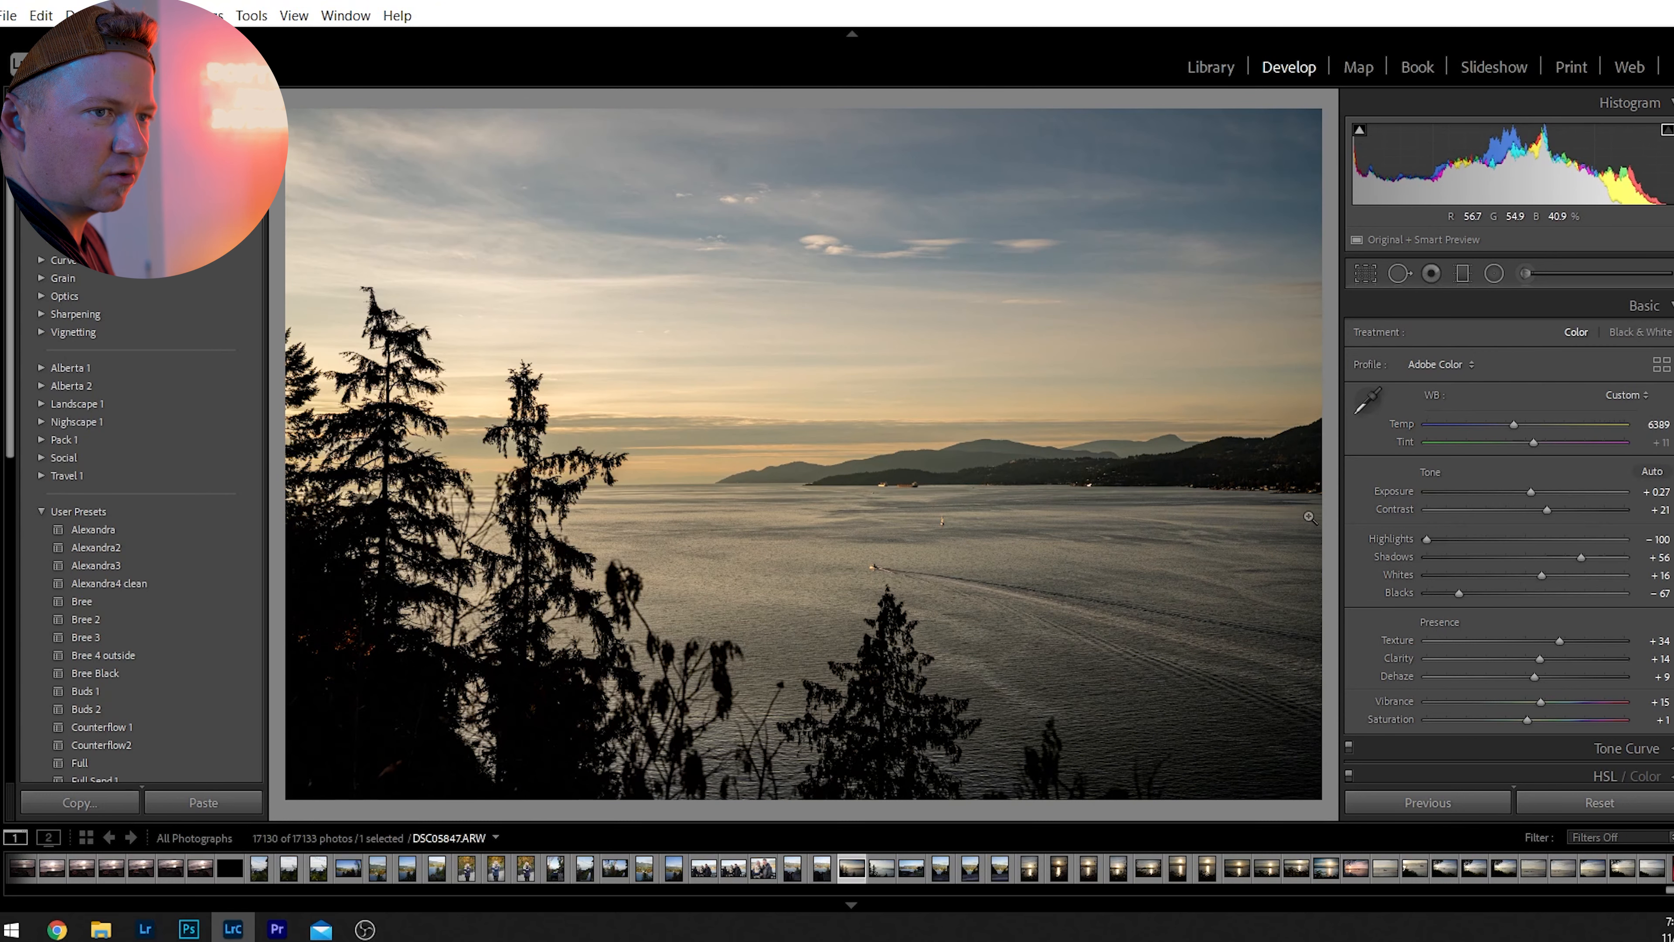
# Shape the point tone curve with a lower shadow point and a slightly raised highlight point for a gentle S-curve.
pyautogui.click(1644, 320)
pyautogui.click(1634, 335)
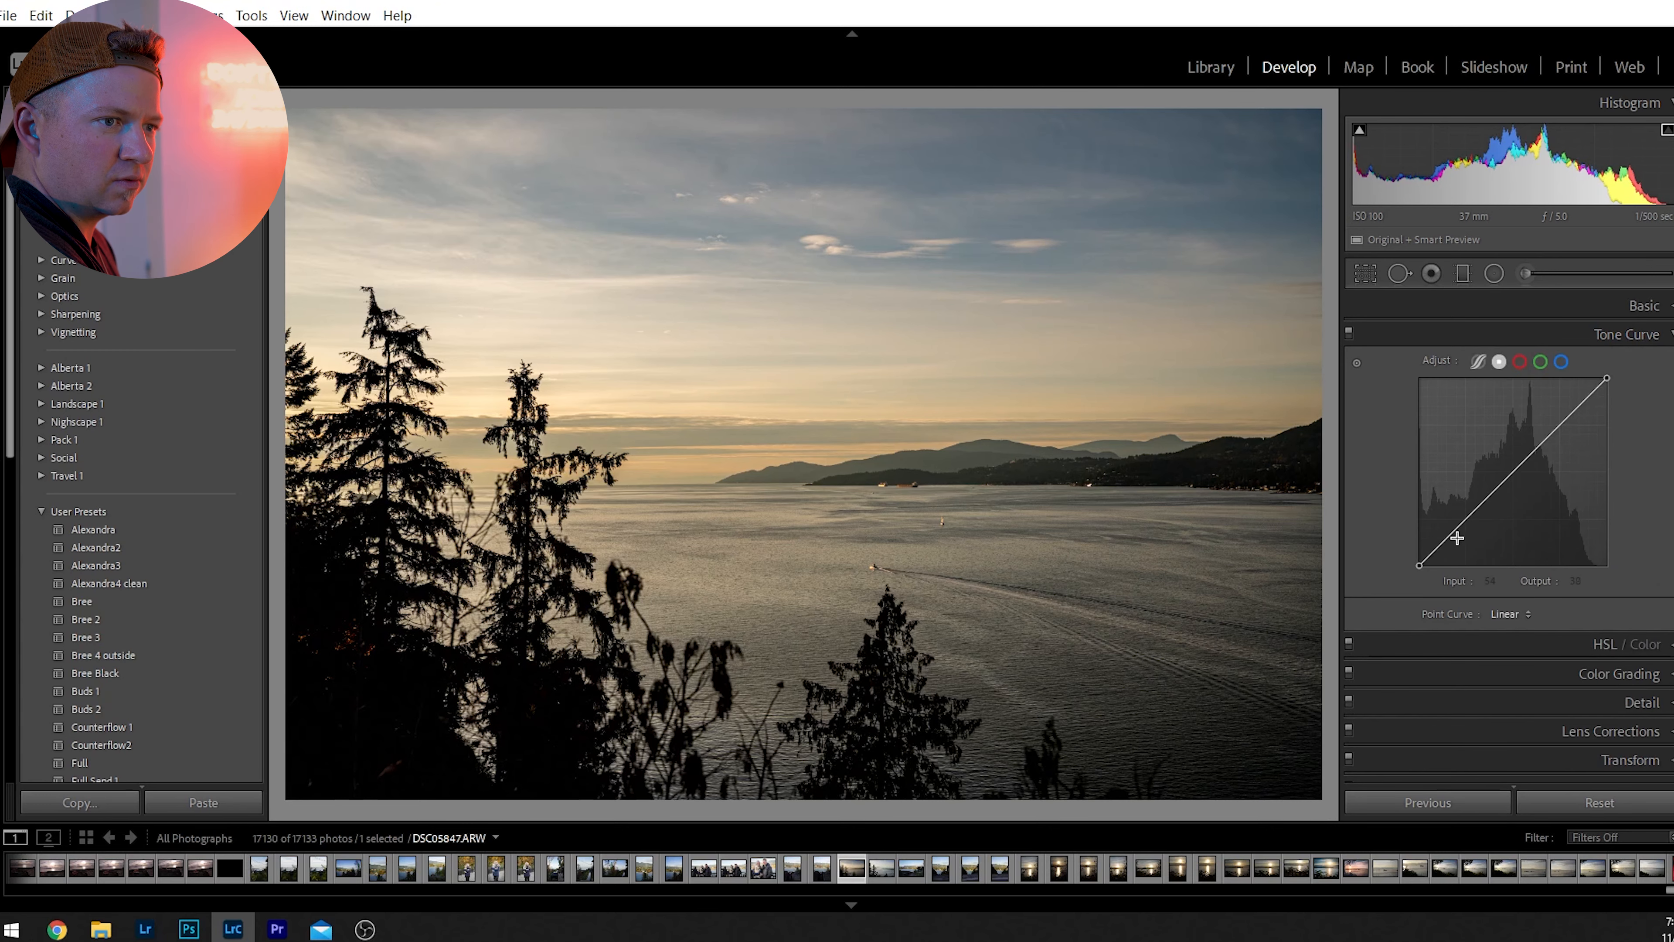
pyautogui.moveTo(1508, 477); pyautogui.dragTo(1457, 532)
pyautogui.moveTo(1567, 413); pyautogui.dragTo(1567, 407)
pyautogui.click(1629, 343)
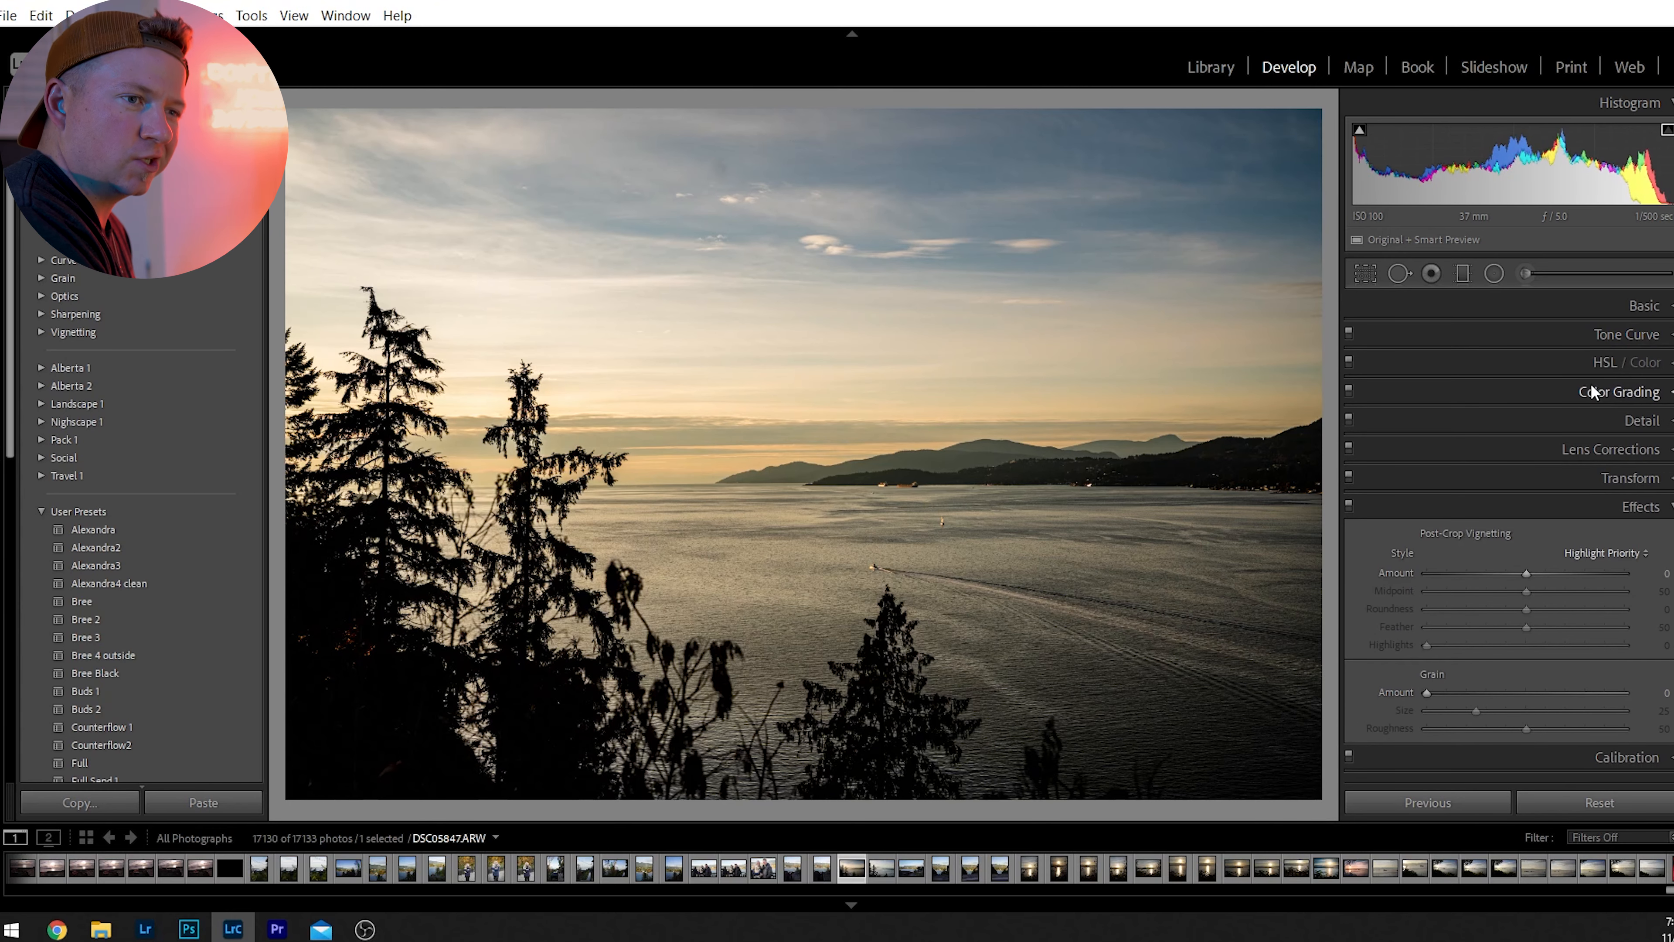
# Raise the sharpening Masking to 100 while previewing the mask.
pyautogui.click(1640, 421)
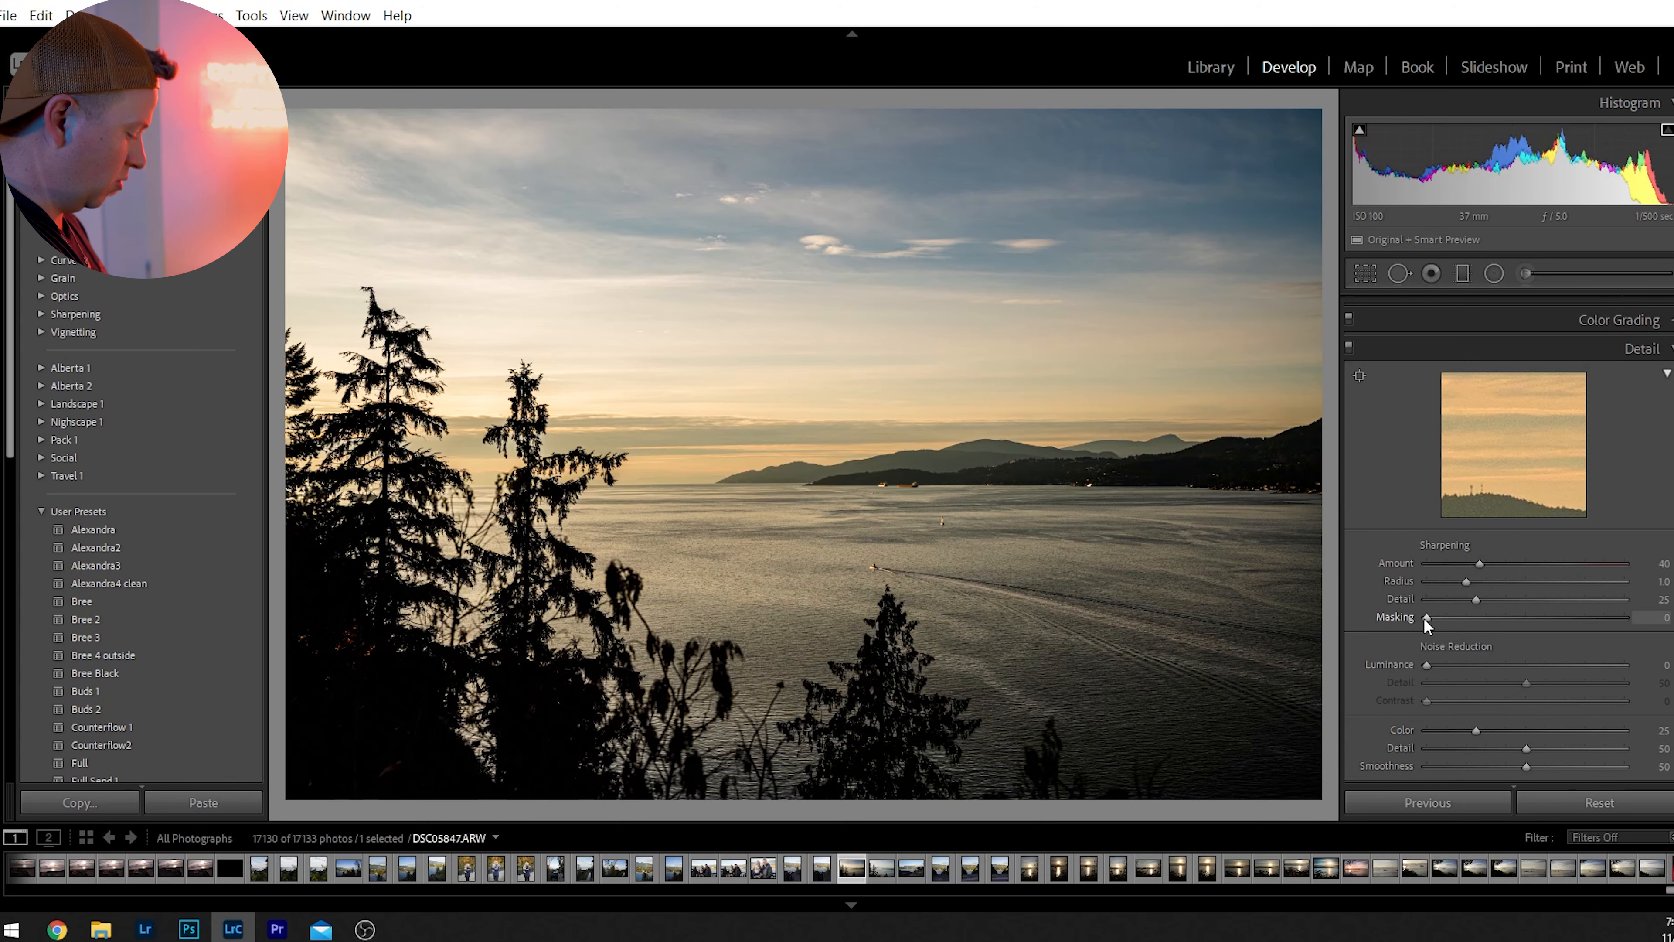
pyautogui.press('alt')
pyautogui.moveTo(1425, 619); pyautogui.dragTo(1635, 619)
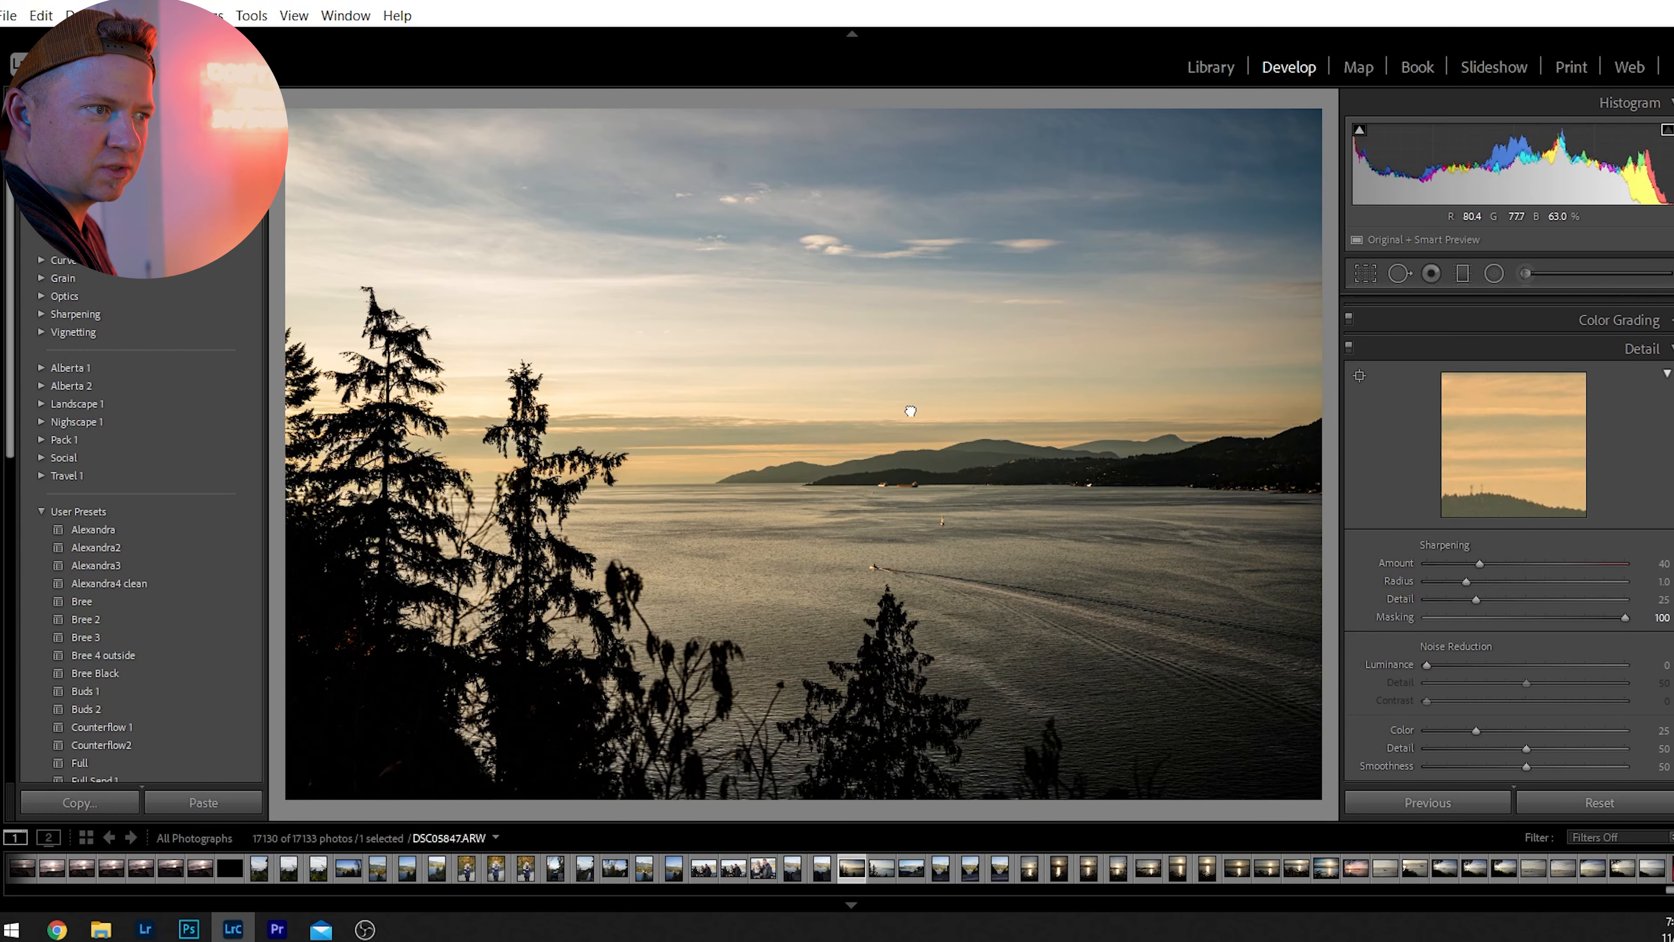
# Set Luminance noise reduction to 45 and inspect the water around the sailboat up close.
pyautogui.click(904, 366)
pyautogui.moveTo(1427, 664); pyautogui.dragTo(1304, 714)
pyautogui.moveTo(1427, 664); pyautogui.dragTo(1519, 686)
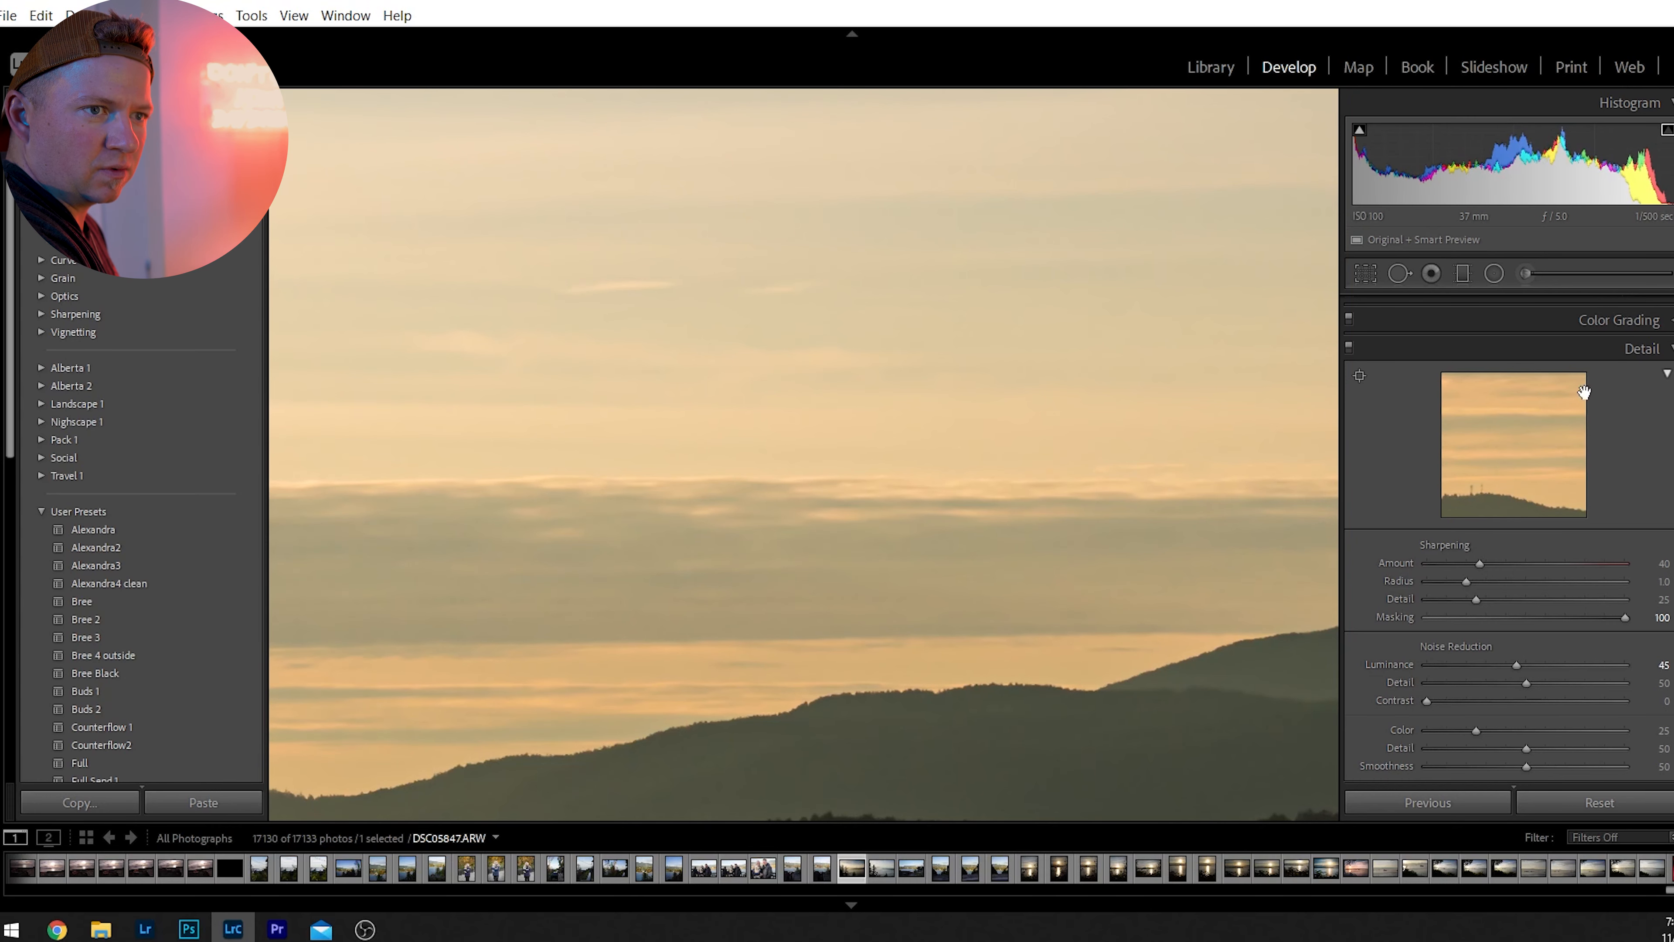
pyautogui.click(1633, 348)
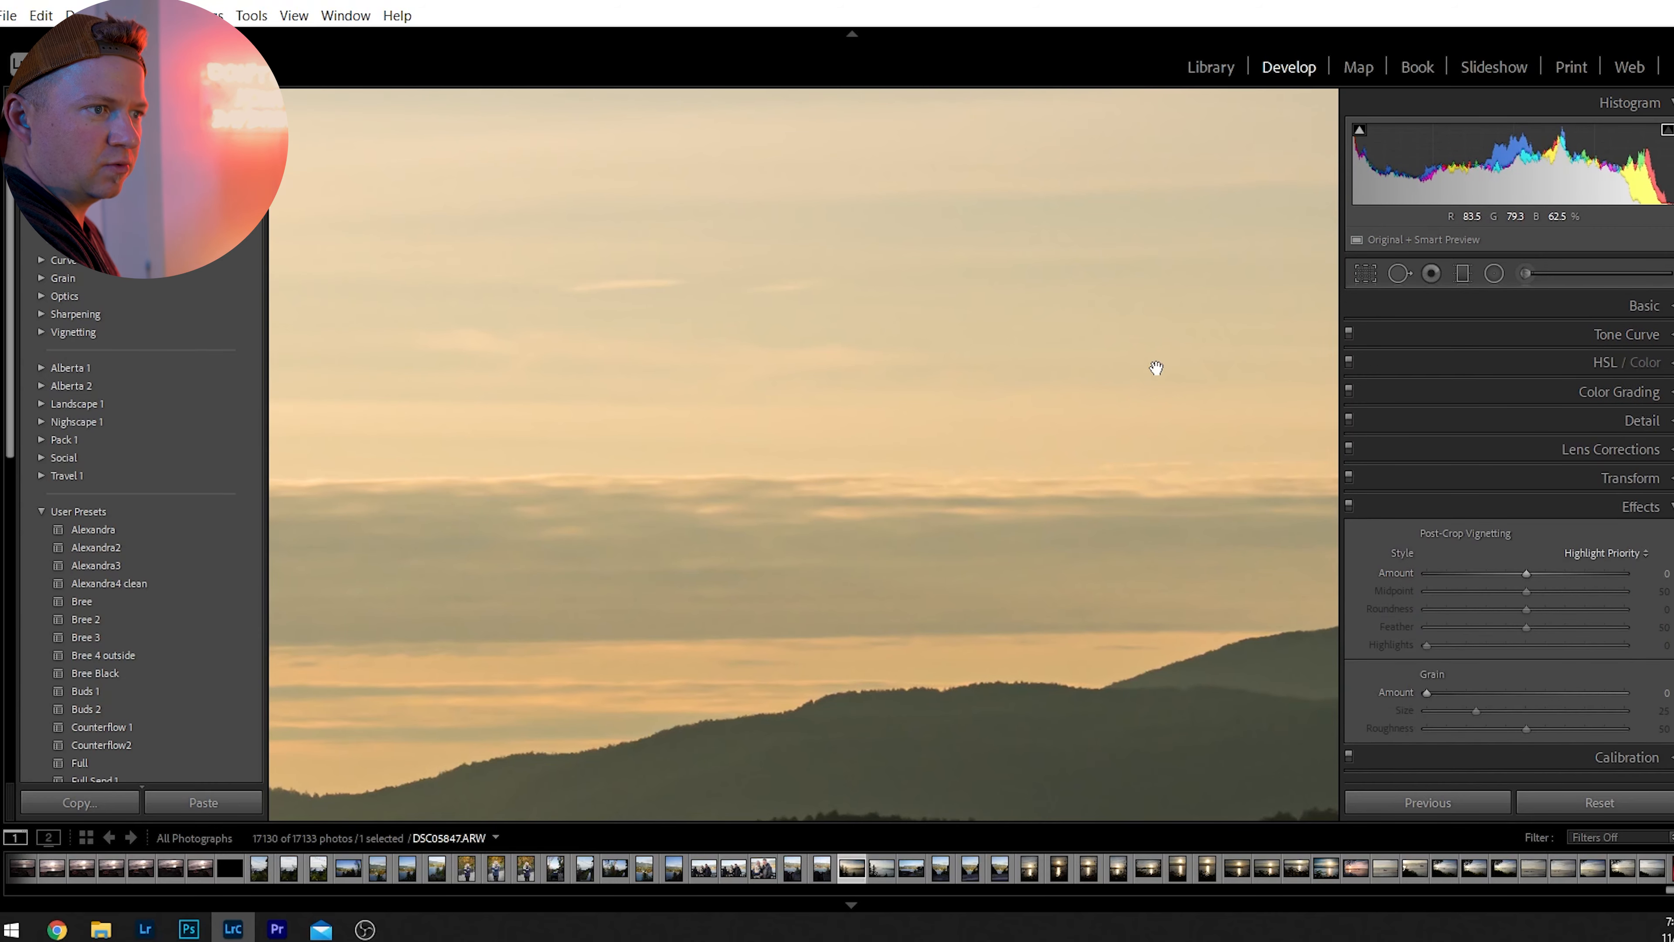
pyautogui.click(815, 464)
pyautogui.click(982, 528)
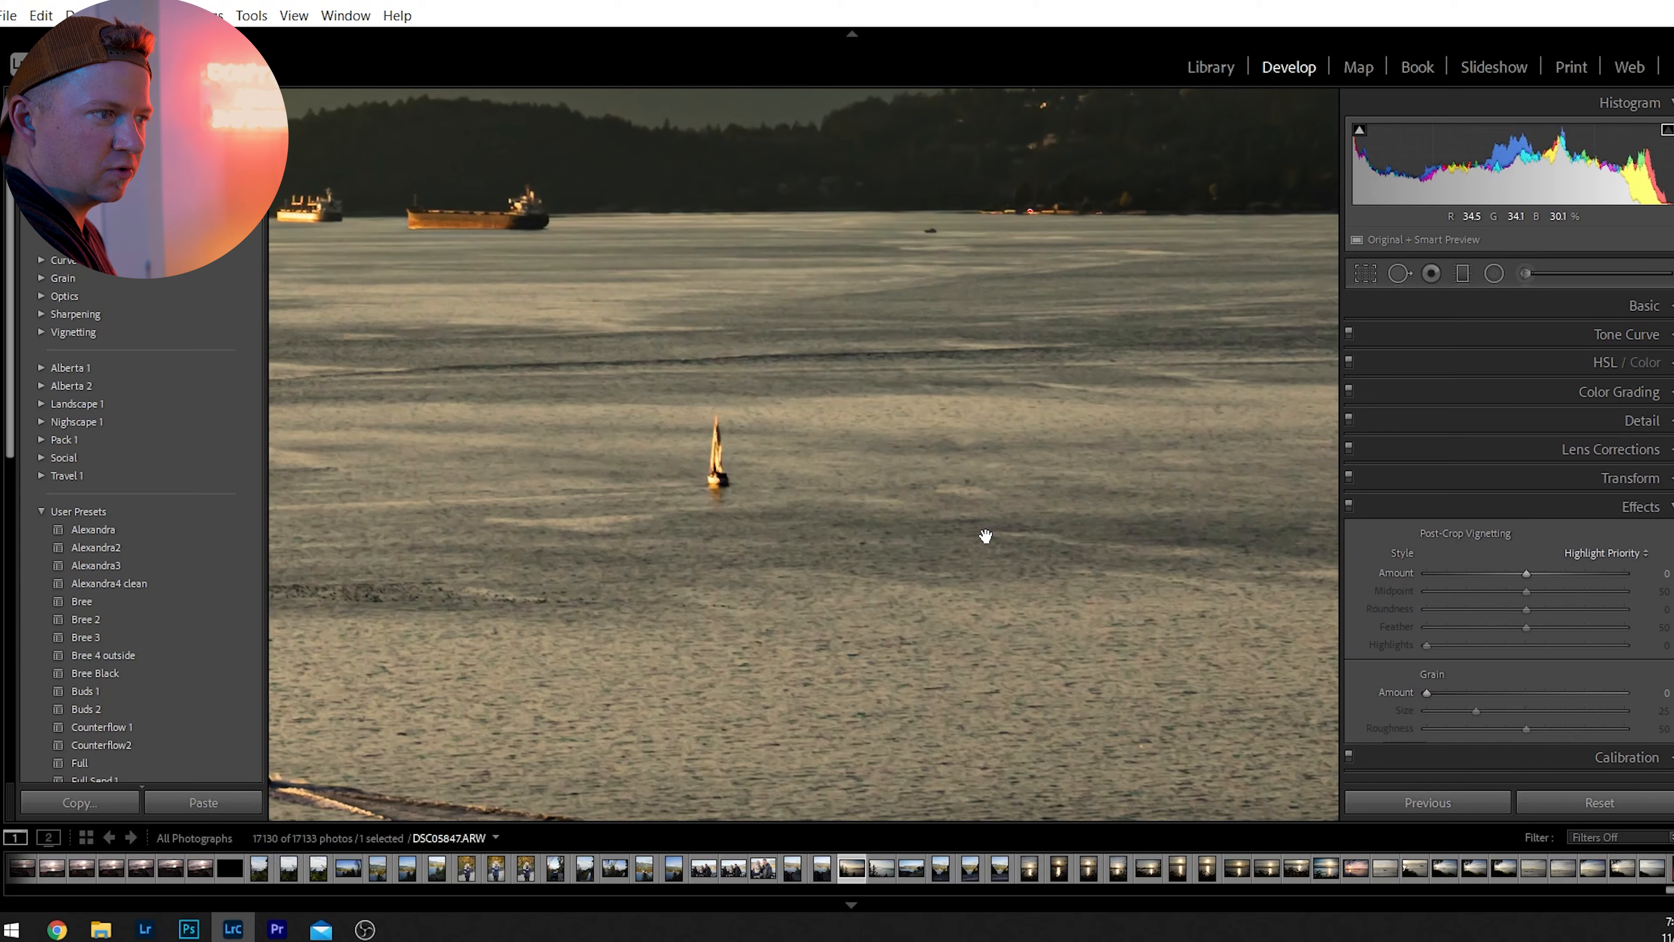
pyautogui.click(986, 536)
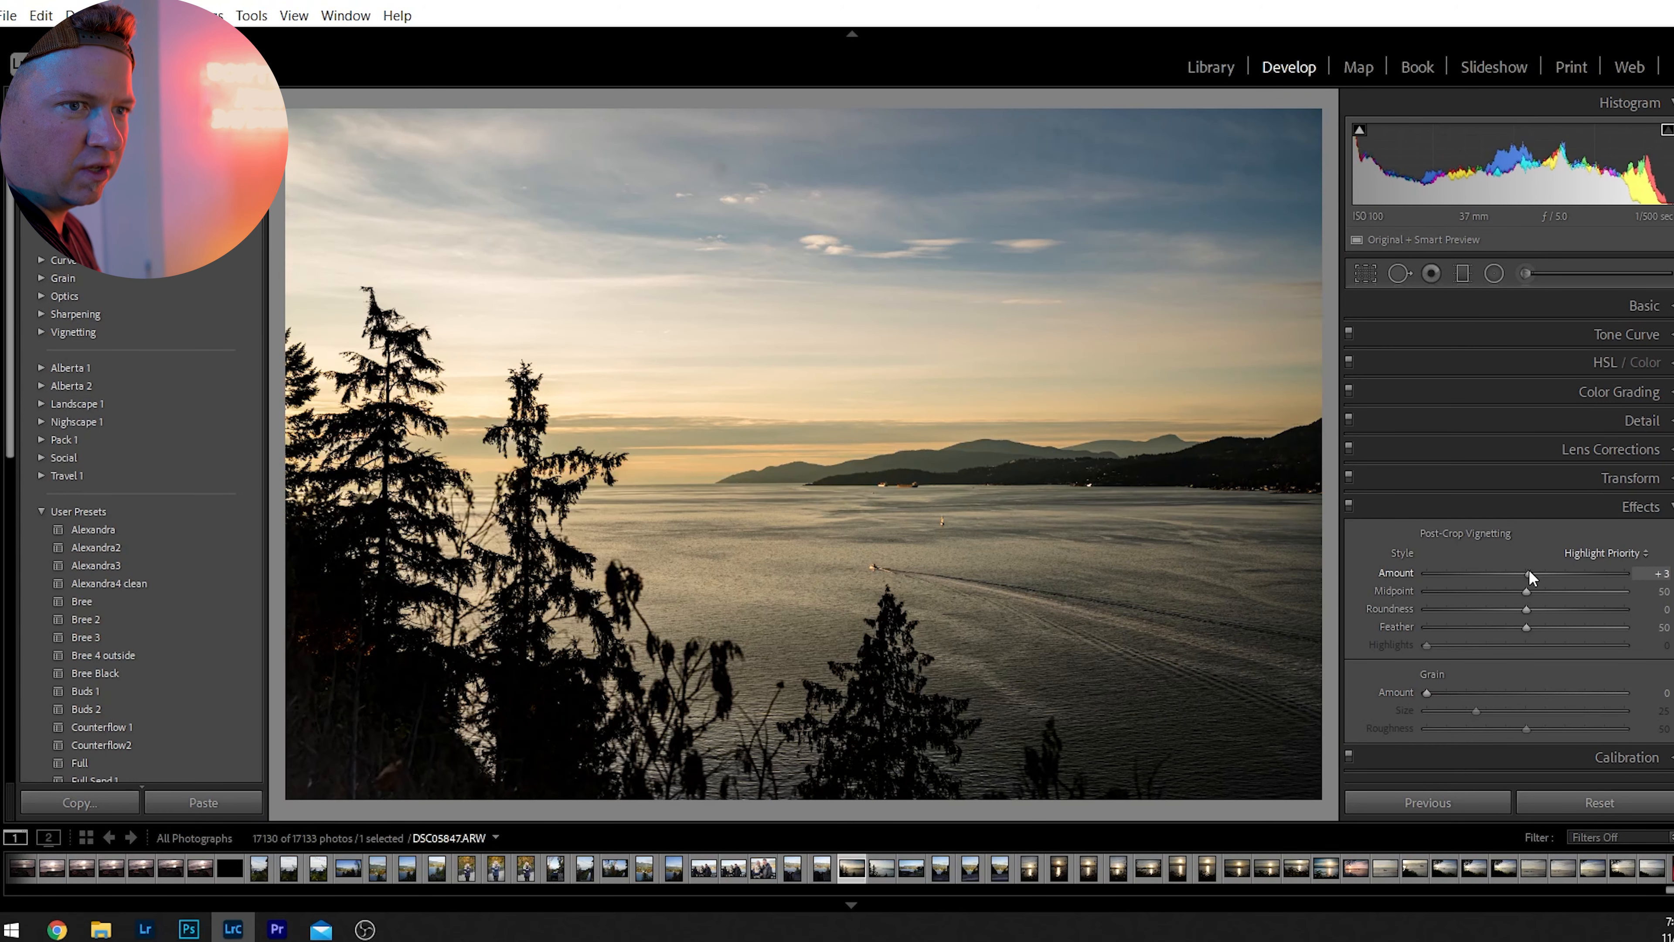
# Turn on Remove Chromatic Aberration and Enable Profile Corrections for the lens, toggling both to compare their effect.
pyautogui.click(1636, 511)
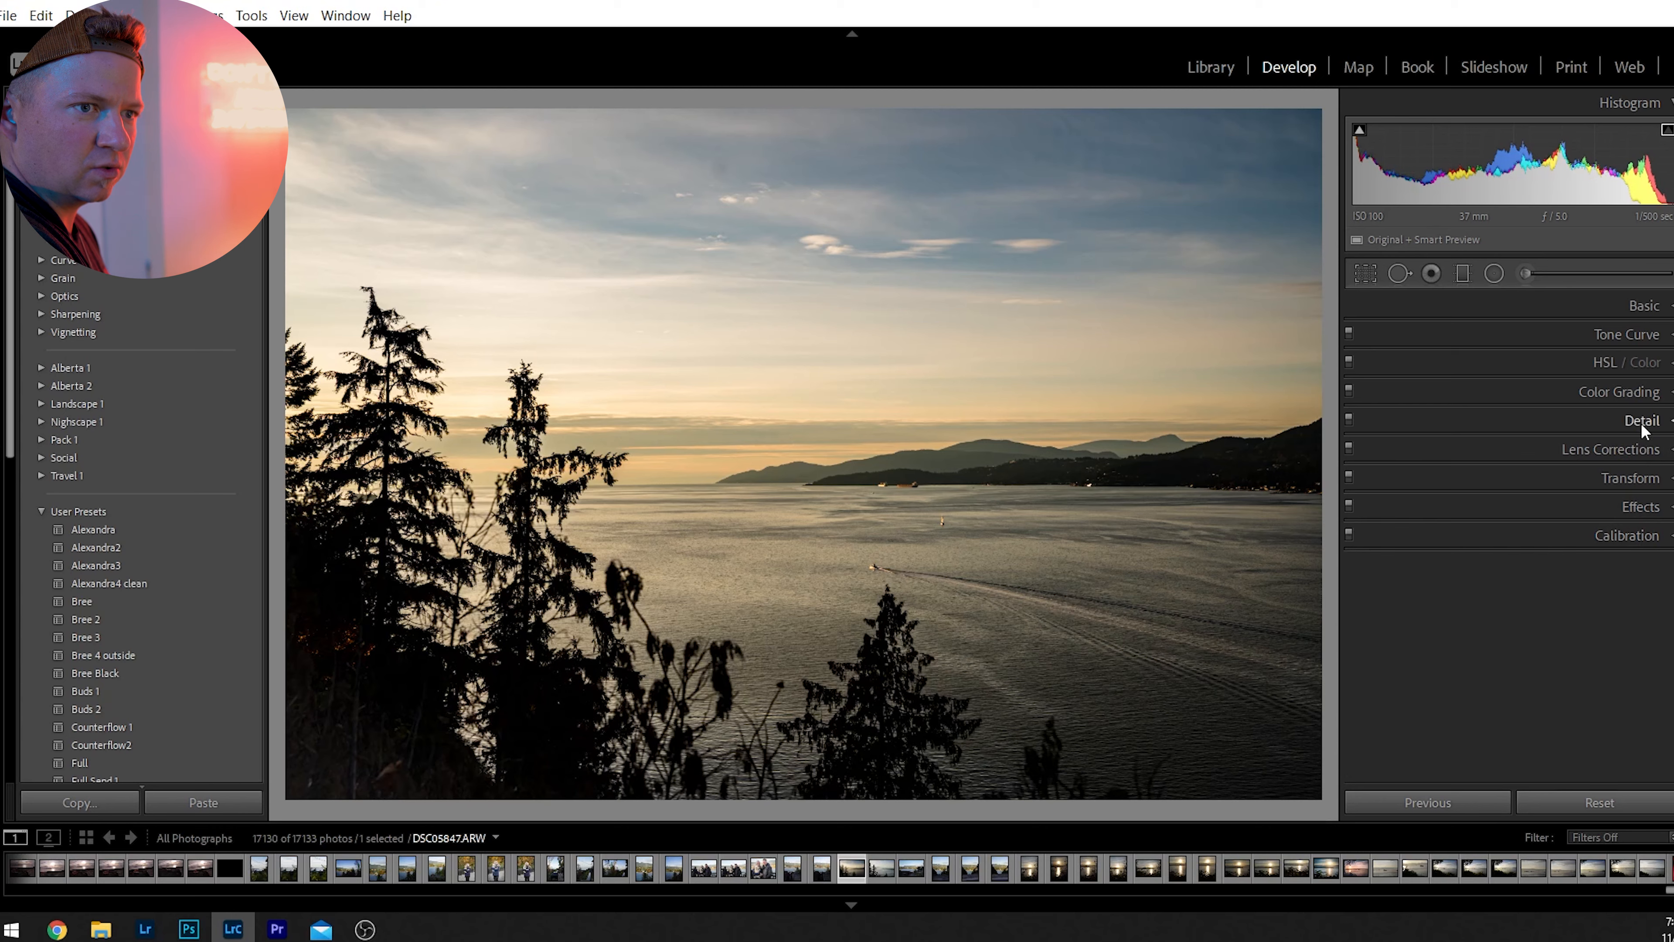
pyautogui.click(1641, 451)
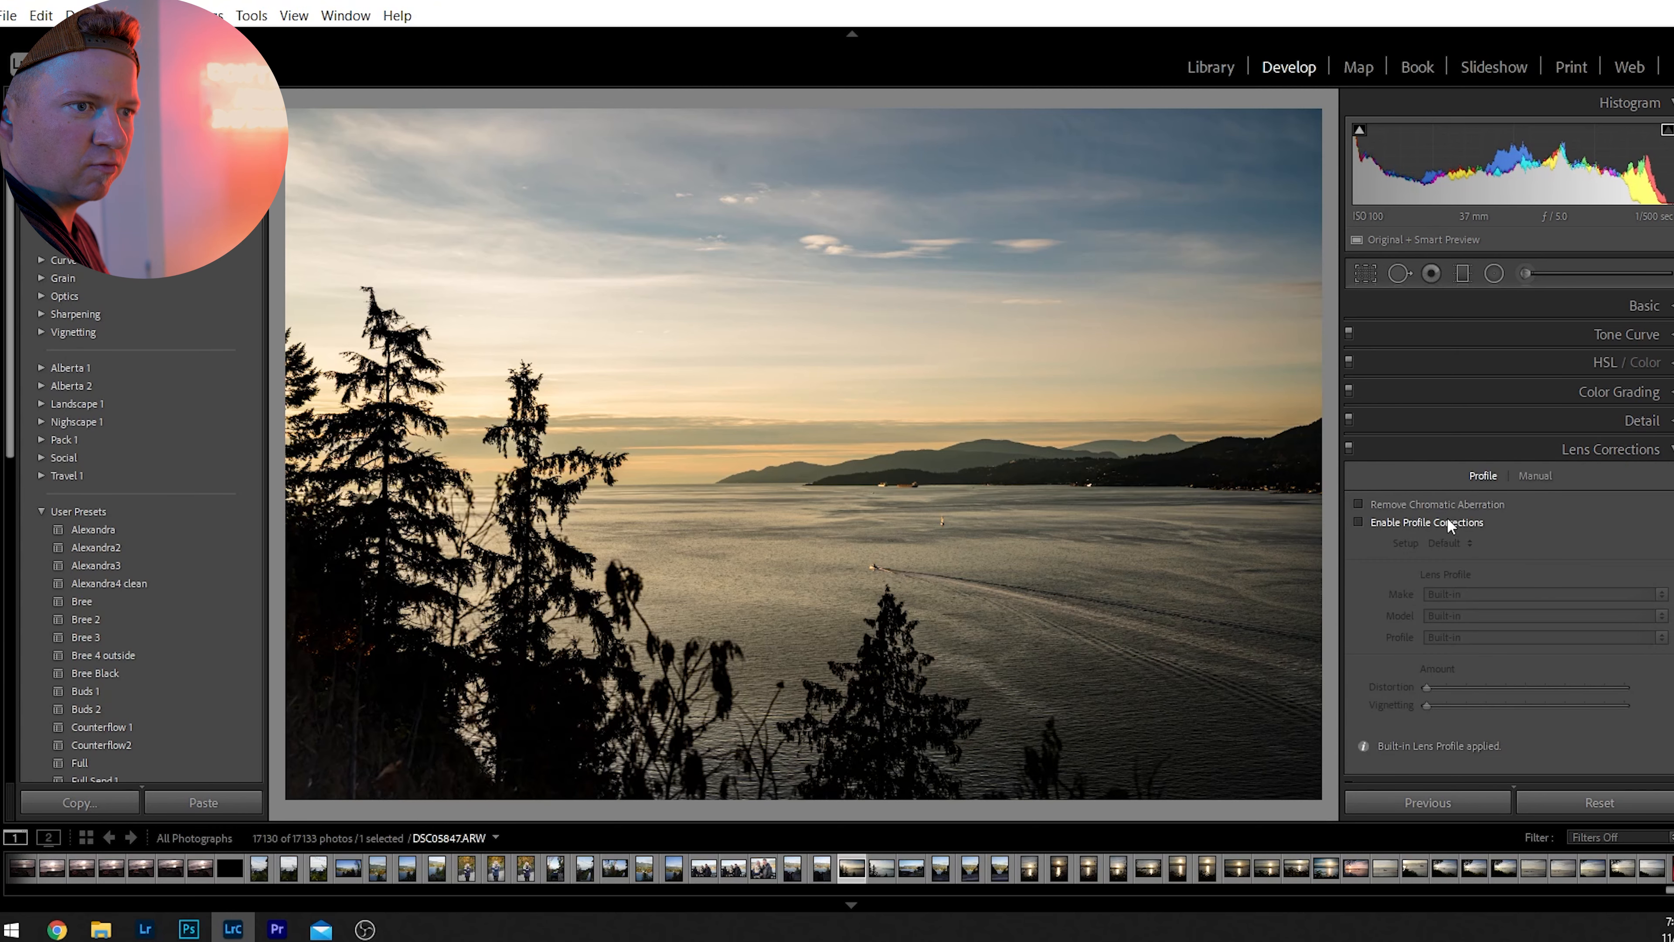
pyautogui.click(1425, 504)
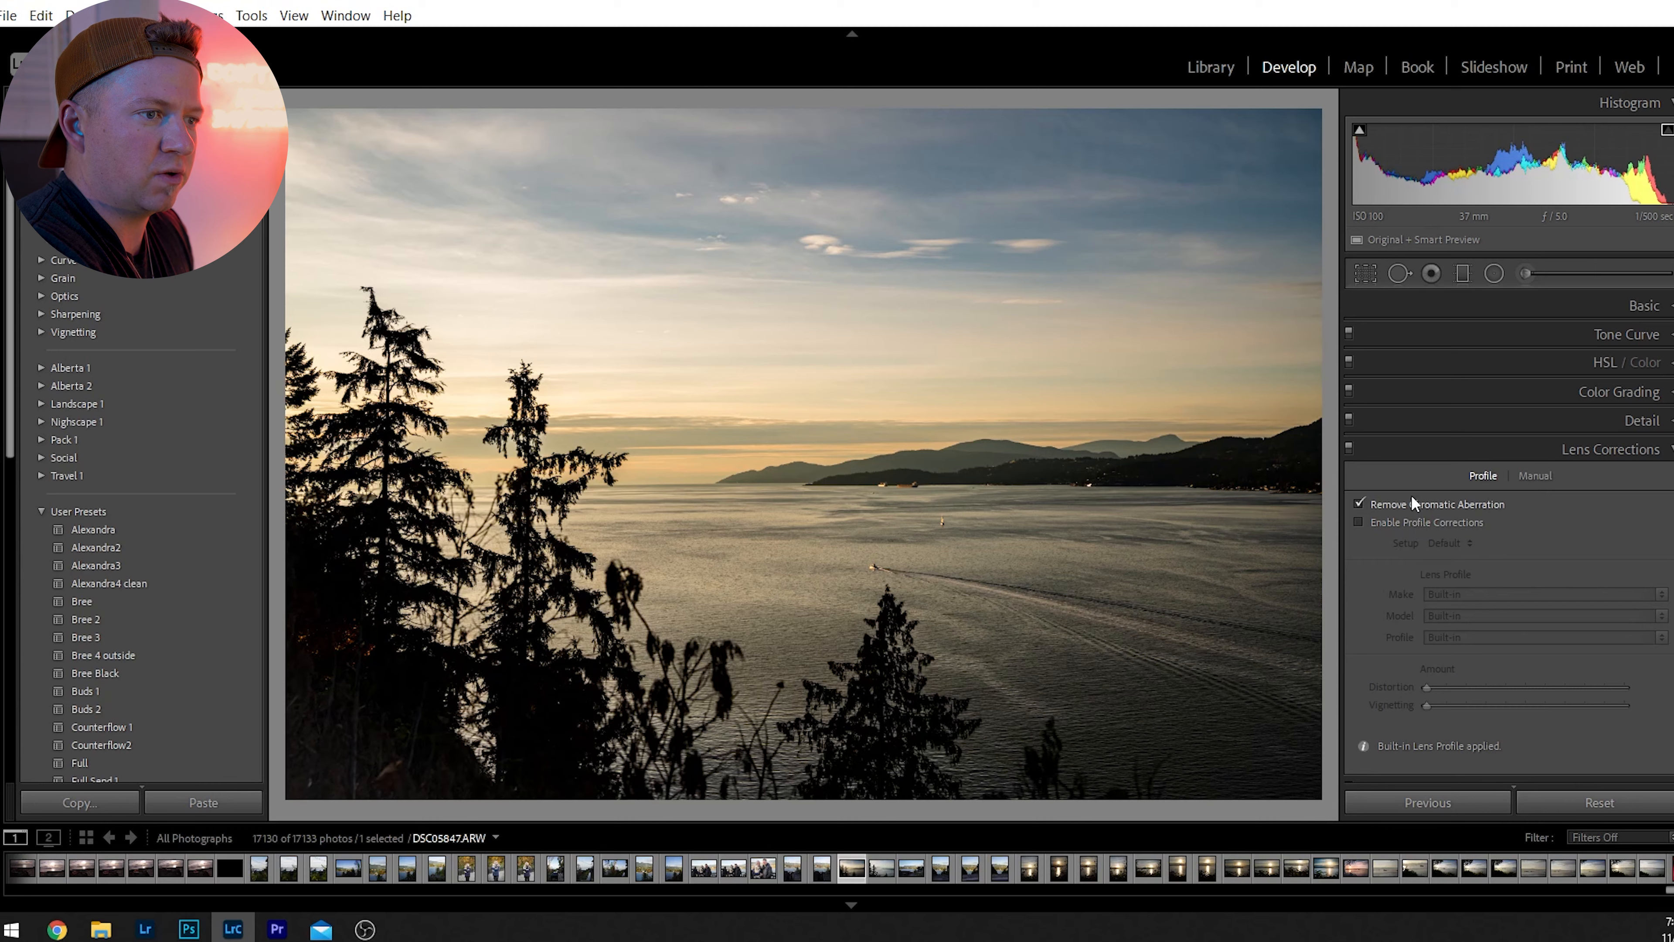
pyautogui.click(1399, 501)
pyautogui.click(1399, 501)
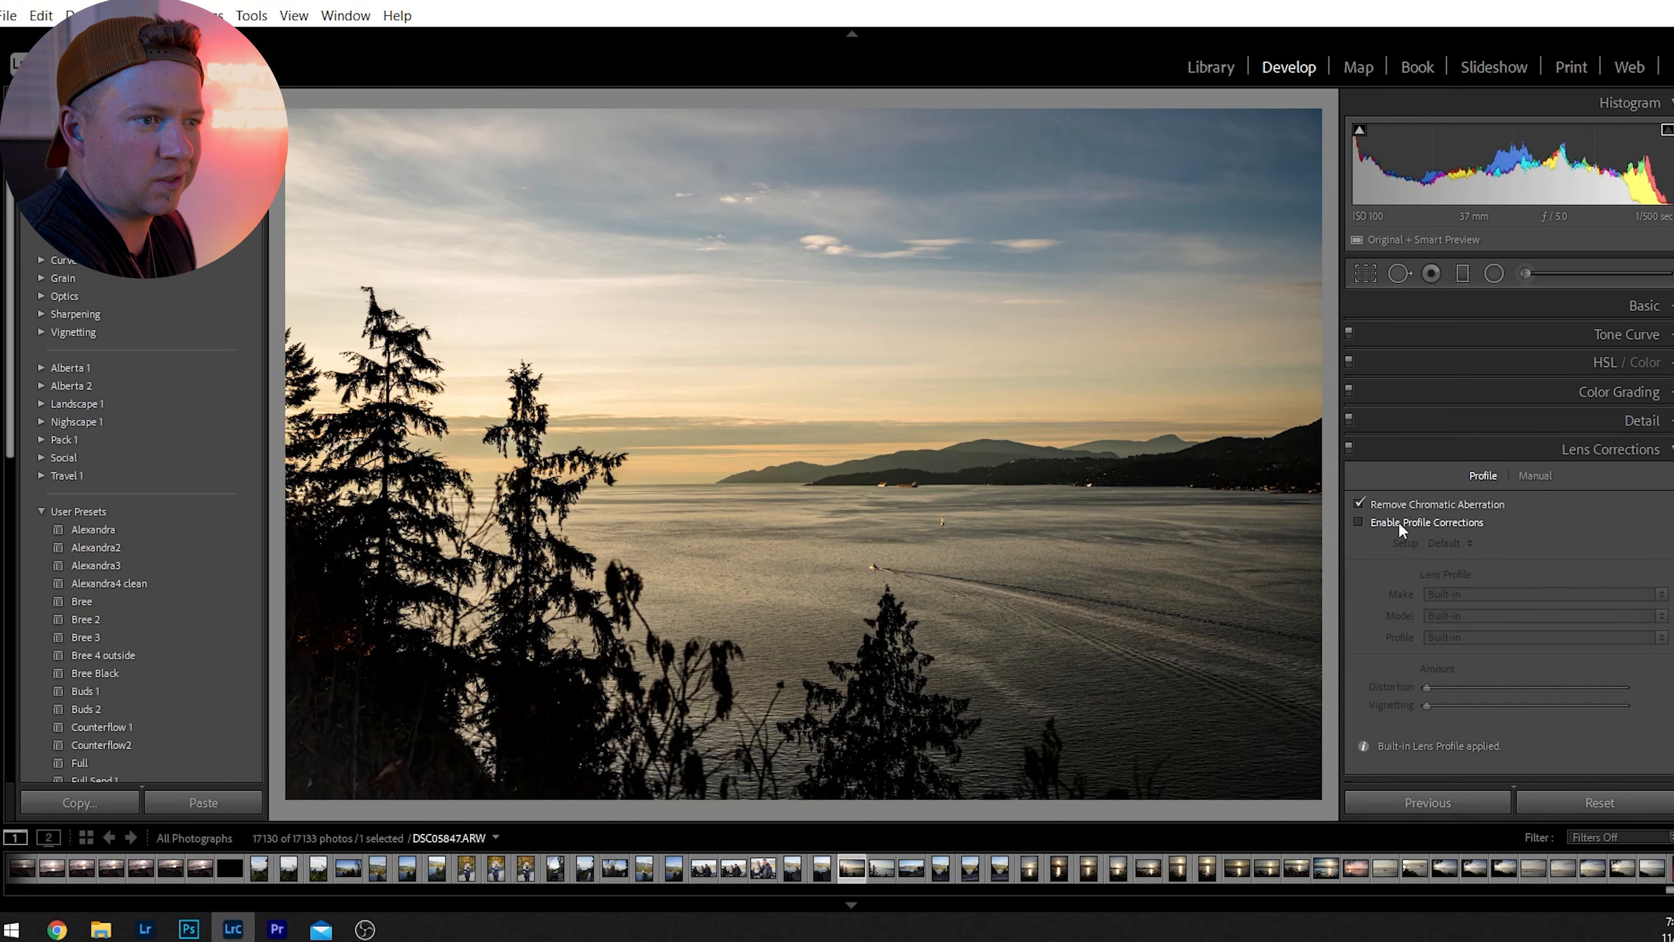
pyautogui.click(1397, 520)
pyautogui.click(1403, 517)
pyautogui.click(1403, 517)
pyautogui.click(1403, 517)
pyautogui.click(1404, 517)
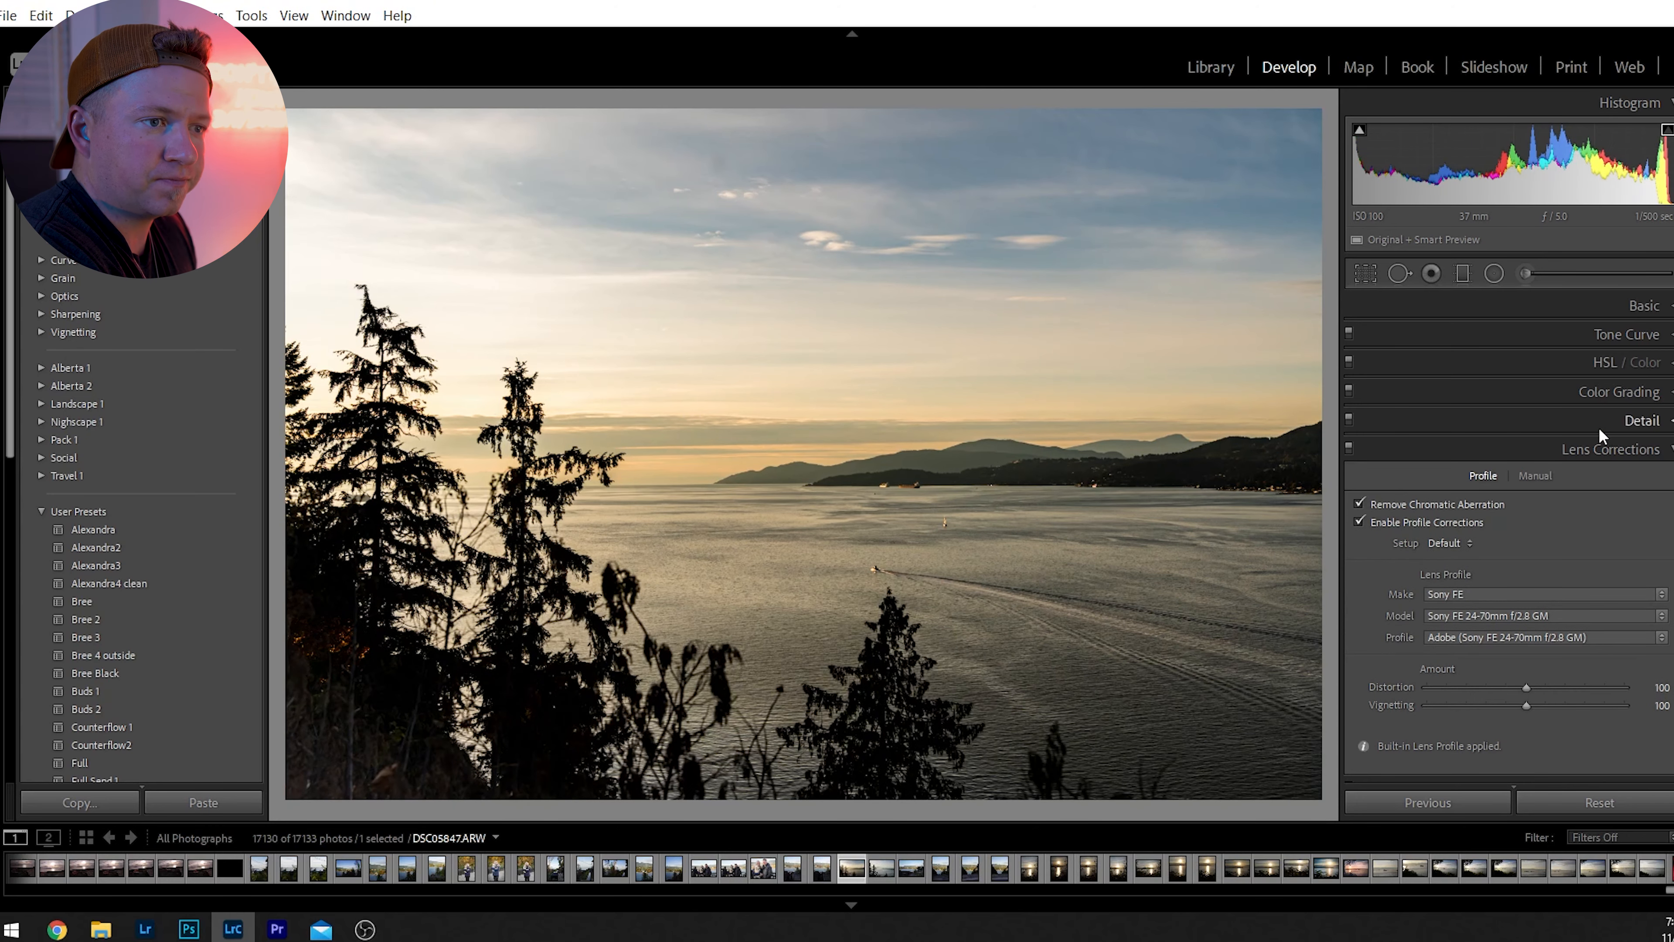
# Set the photo's Vibrance to +31 and Saturation to +12.
pyautogui.click(1641, 420)
pyautogui.click(1641, 349)
pyautogui.scroll(2, 1614, 395)
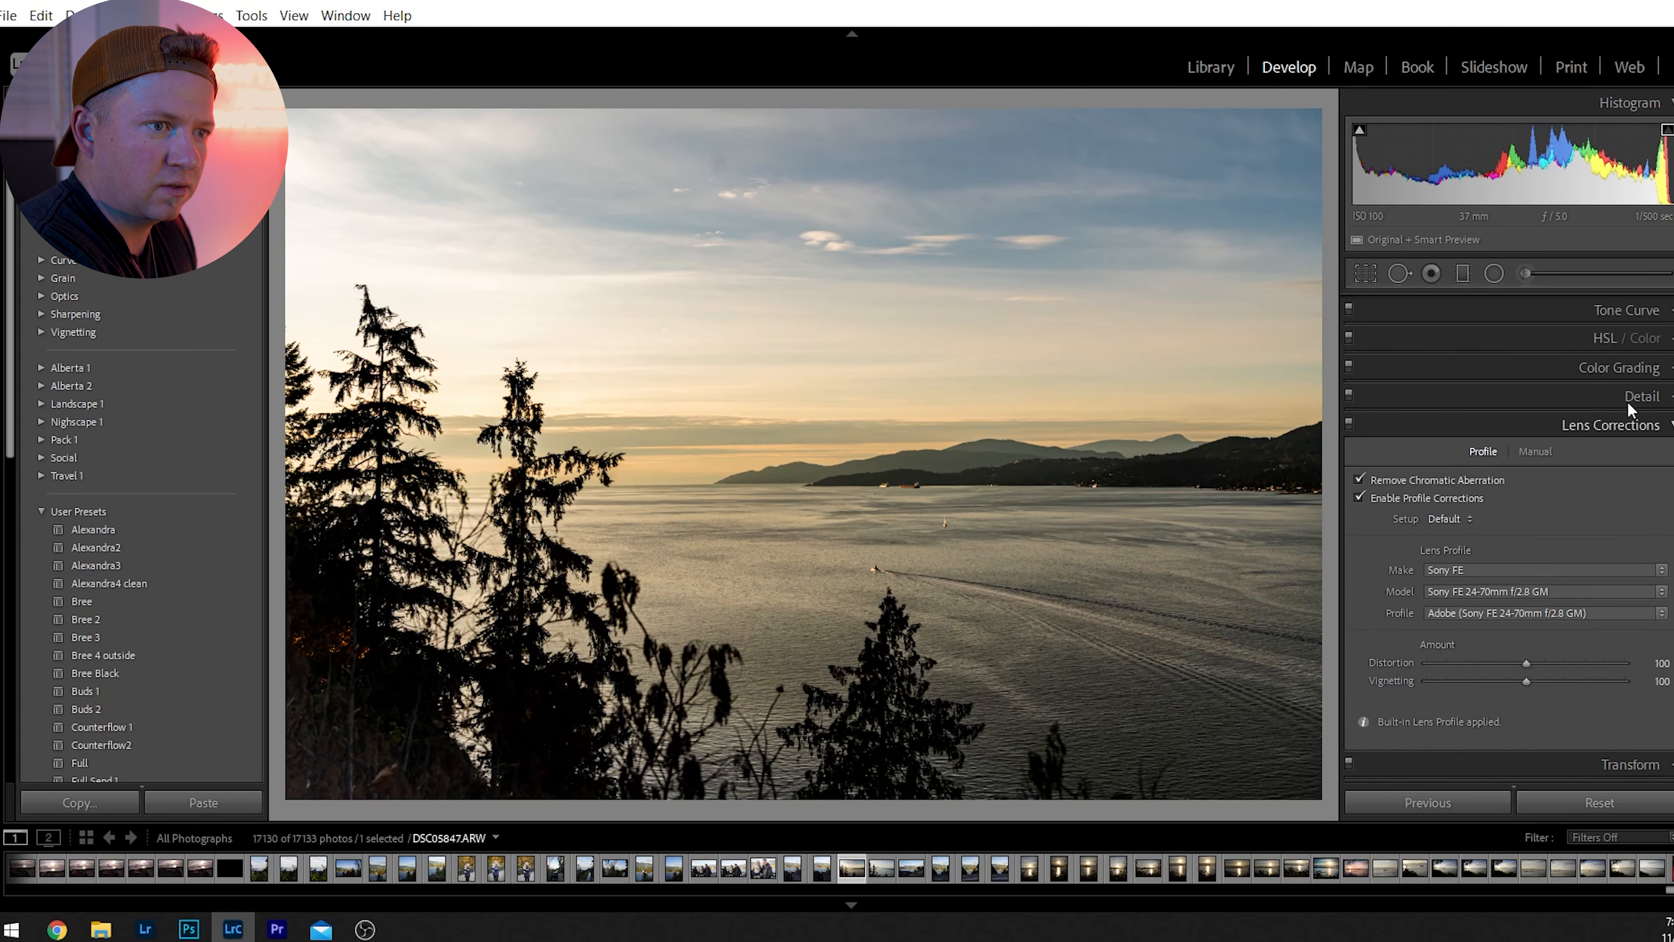
pyautogui.click(1653, 306)
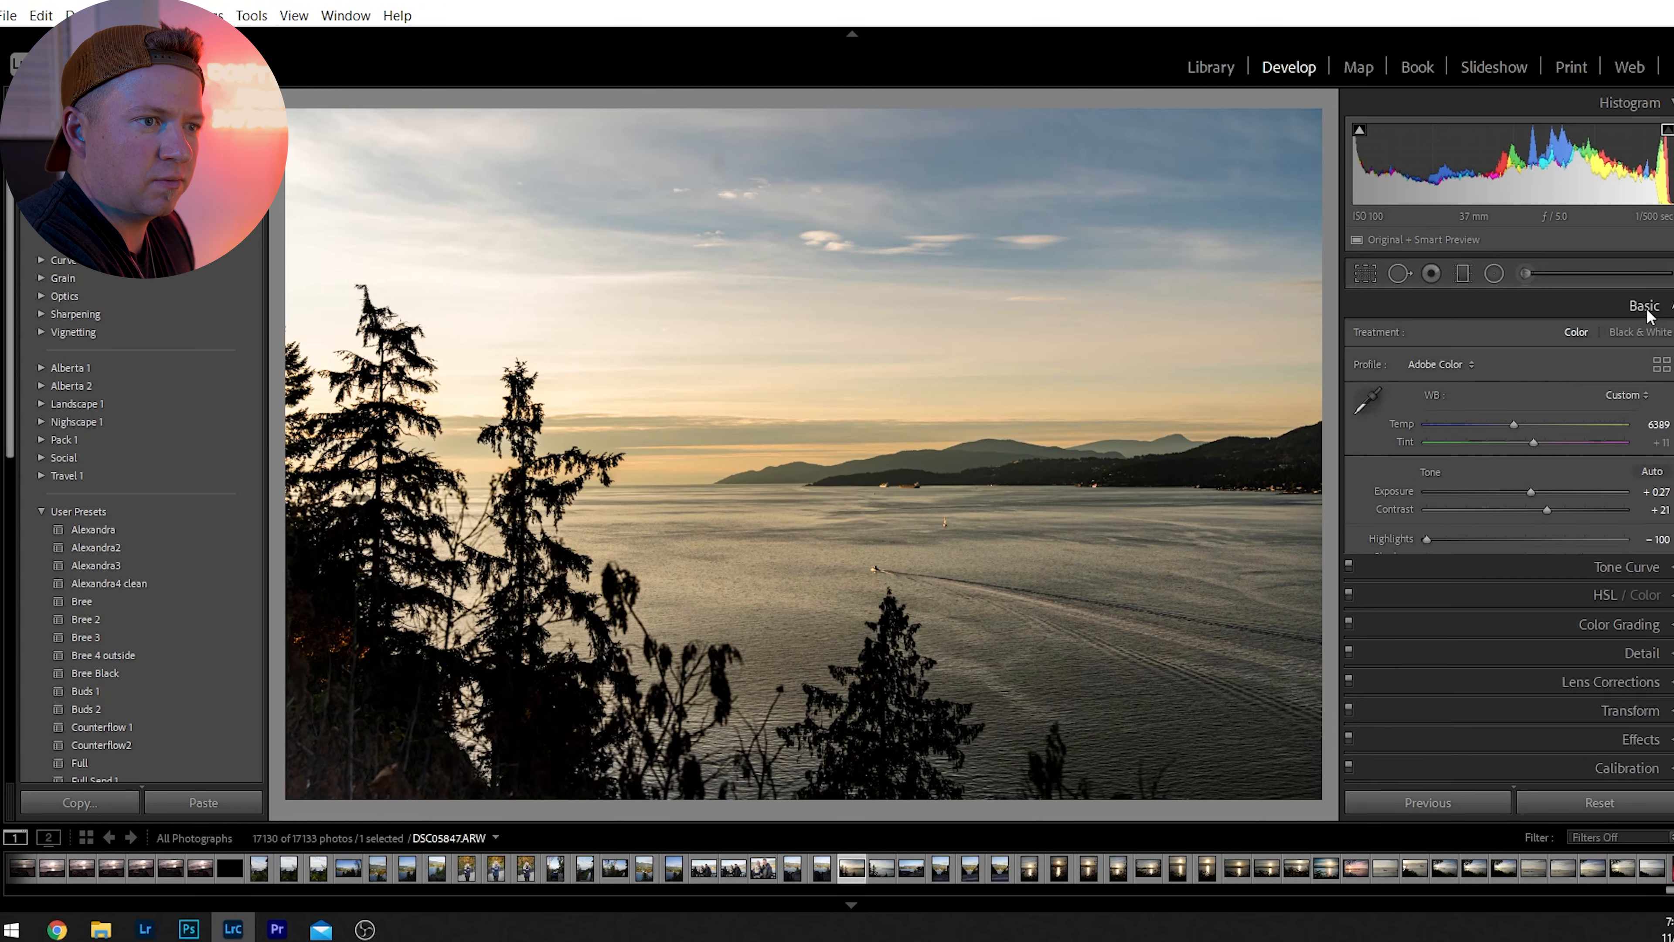
pyautogui.moveTo(1549, 703); pyautogui.dragTo(1538, 722)
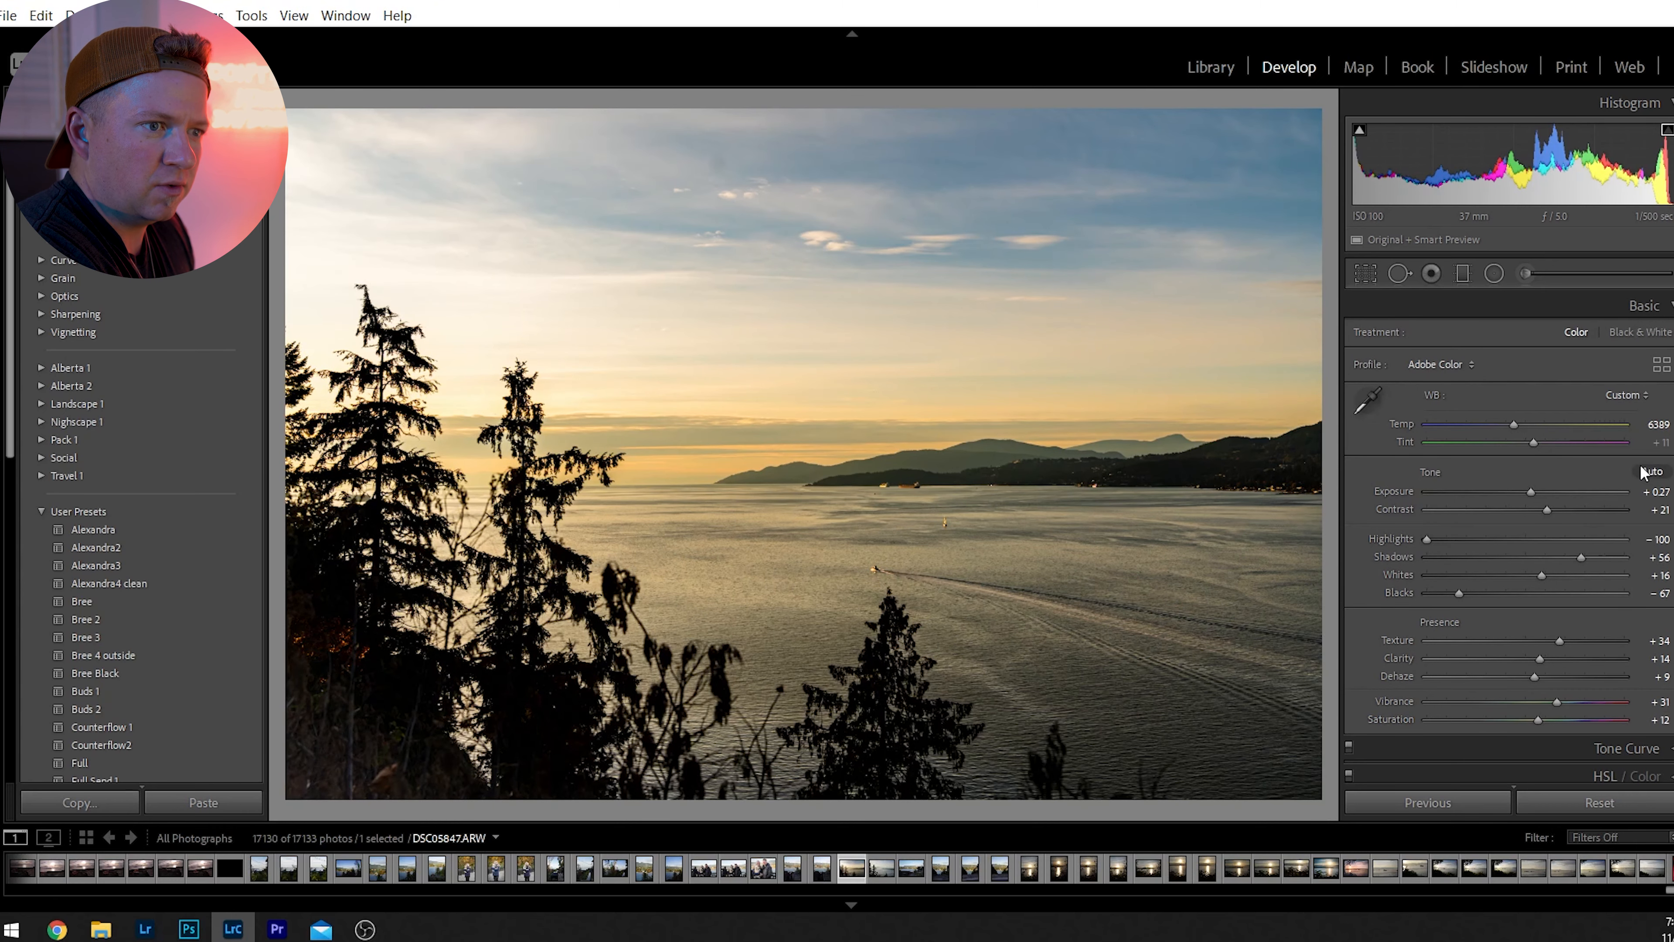
# Set the photo's Whites to -32 and the white balance Temp to 6208.
pyautogui.moveTo(1534, 576); pyautogui.dragTo(1476, 585)
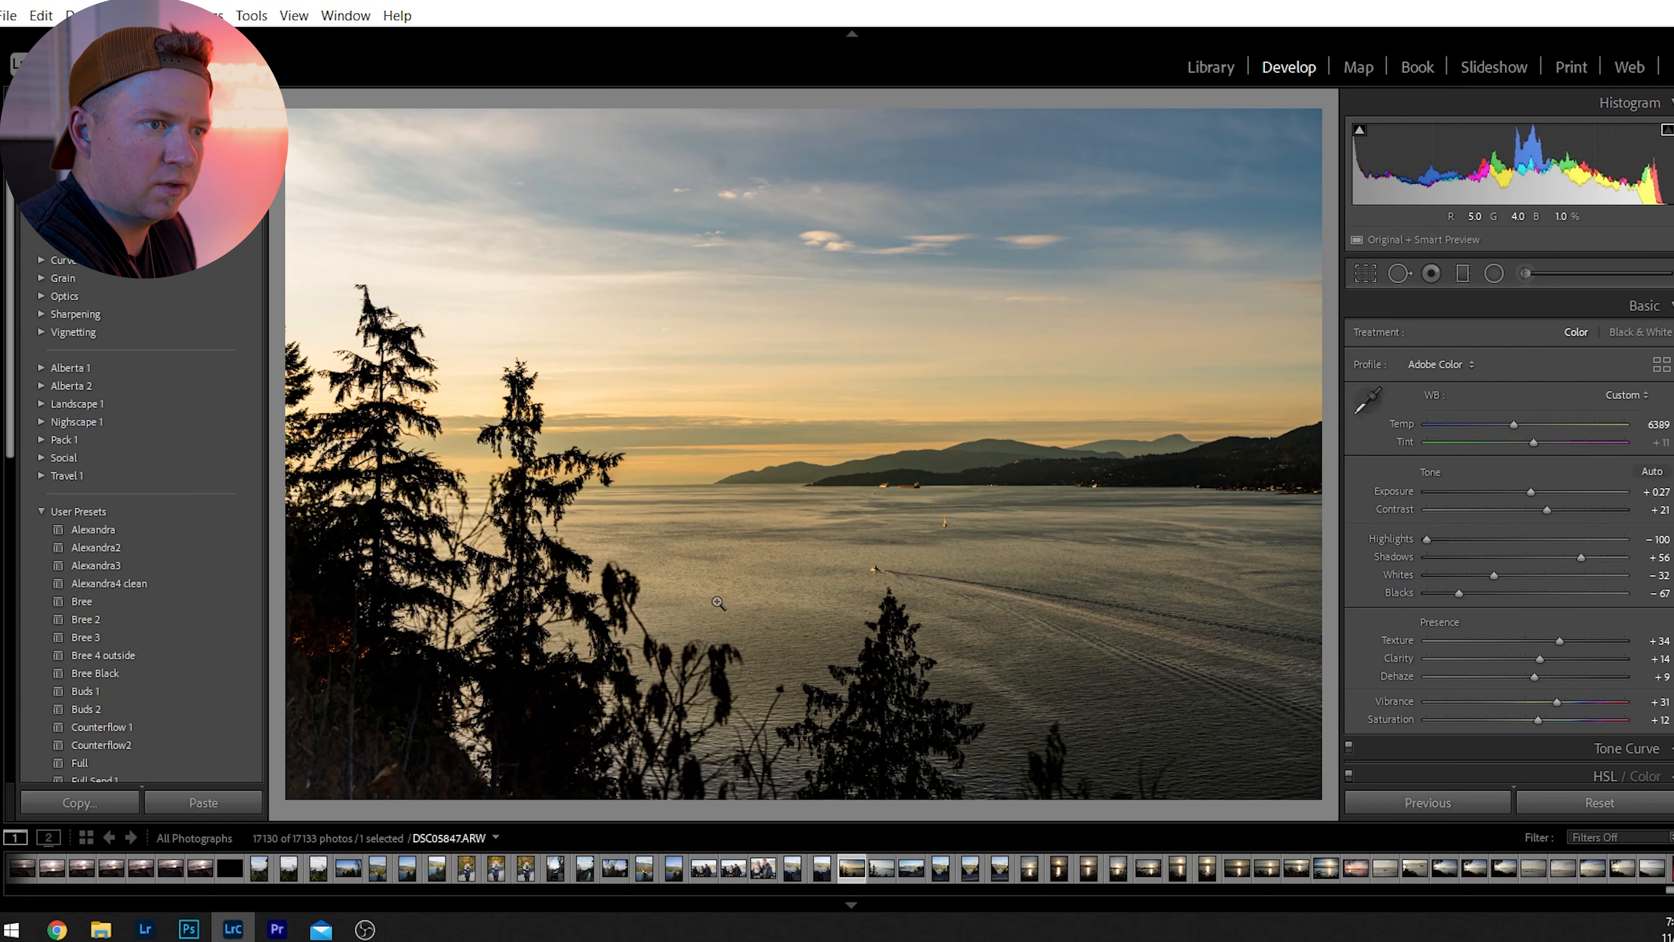
pyautogui.moveTo(1514, 424); pyautogui.dragTo(1530, 429)
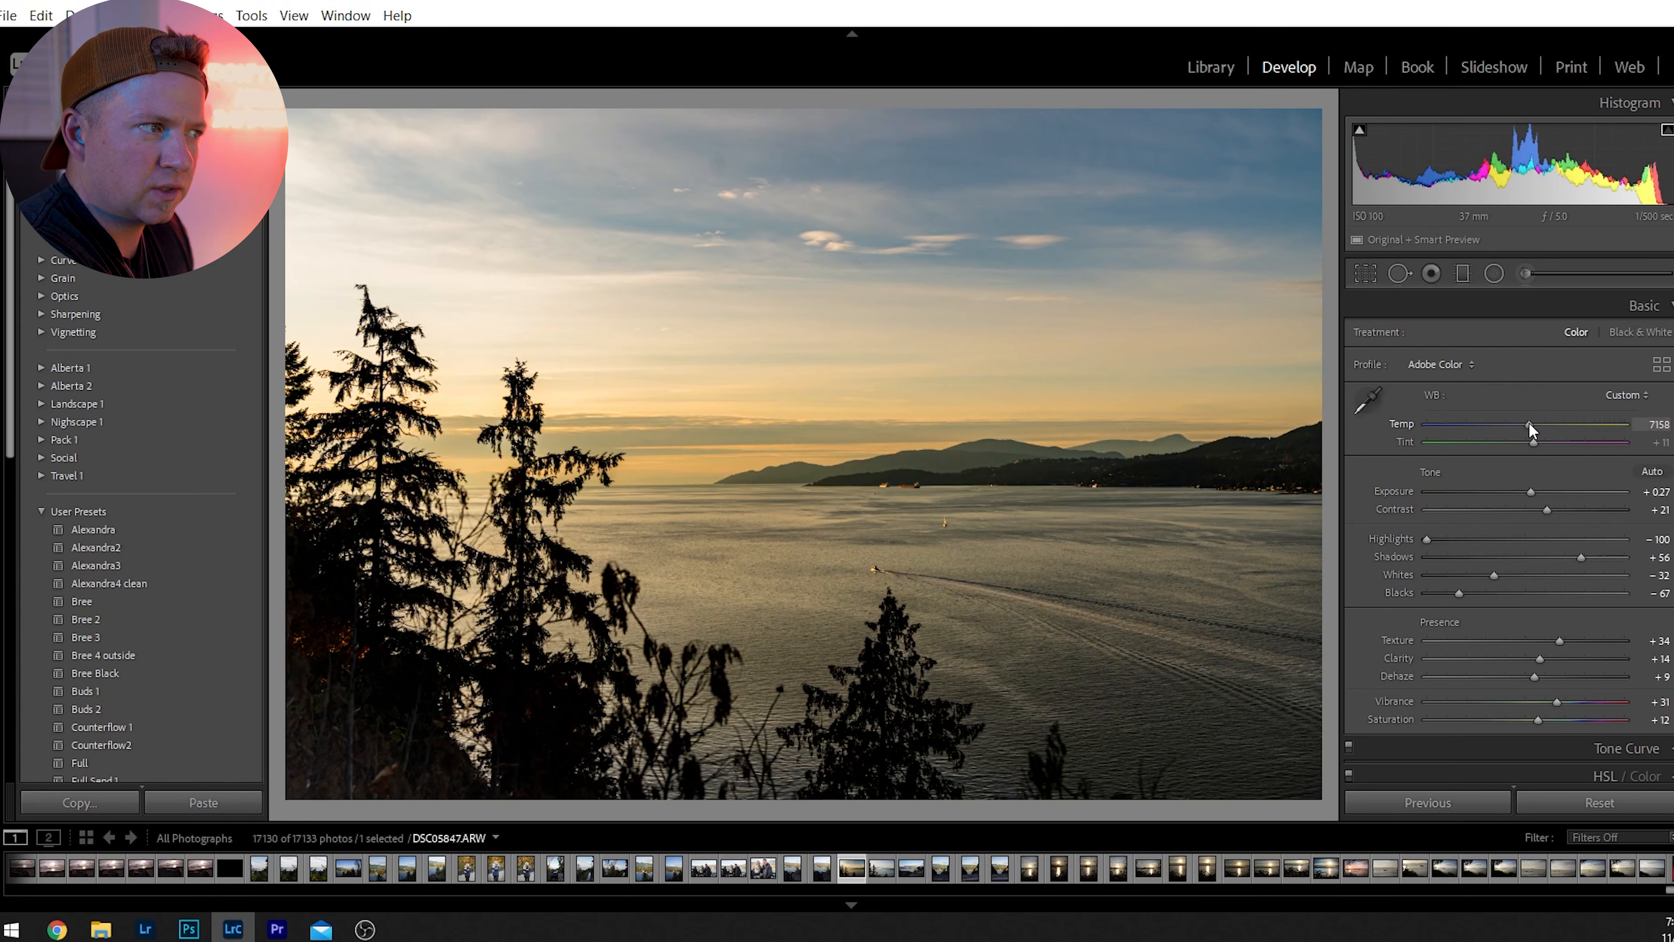
pyautogui.moveTo(1517, 425); pyautogui.dragTo(1509, 428)
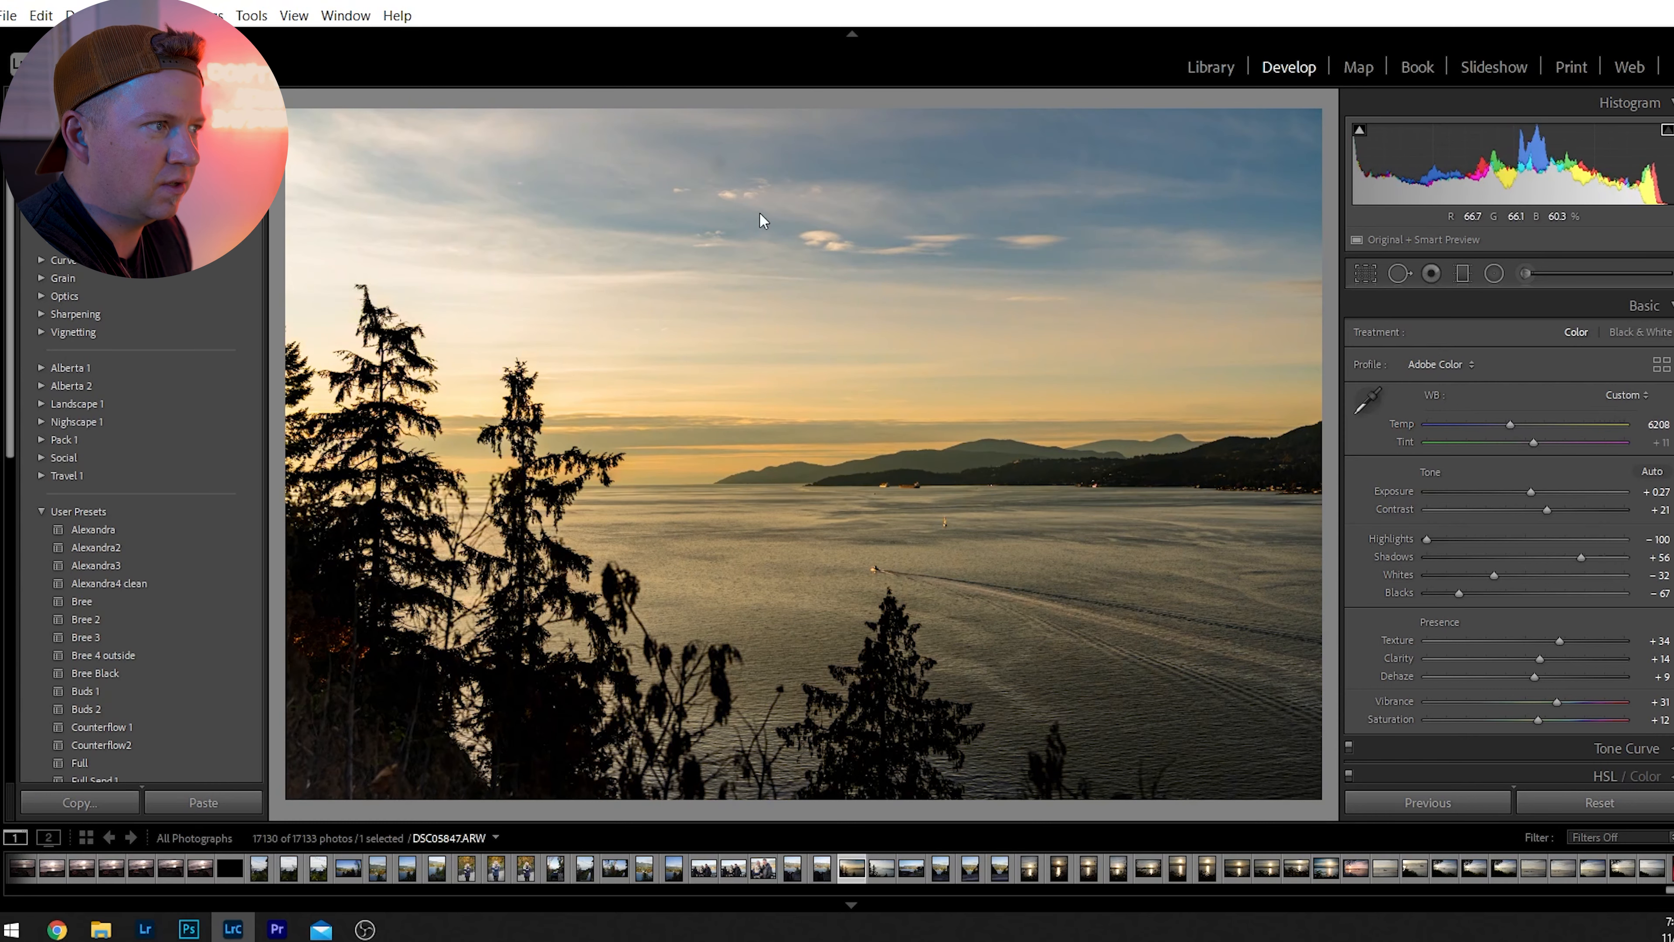
# Clone out the dark sensor spot in the sky above the small clouds using a nearby patch of clean sky.
pyautogui.moveTo(703, 157); pyautogui.dragTo(1596, 249)
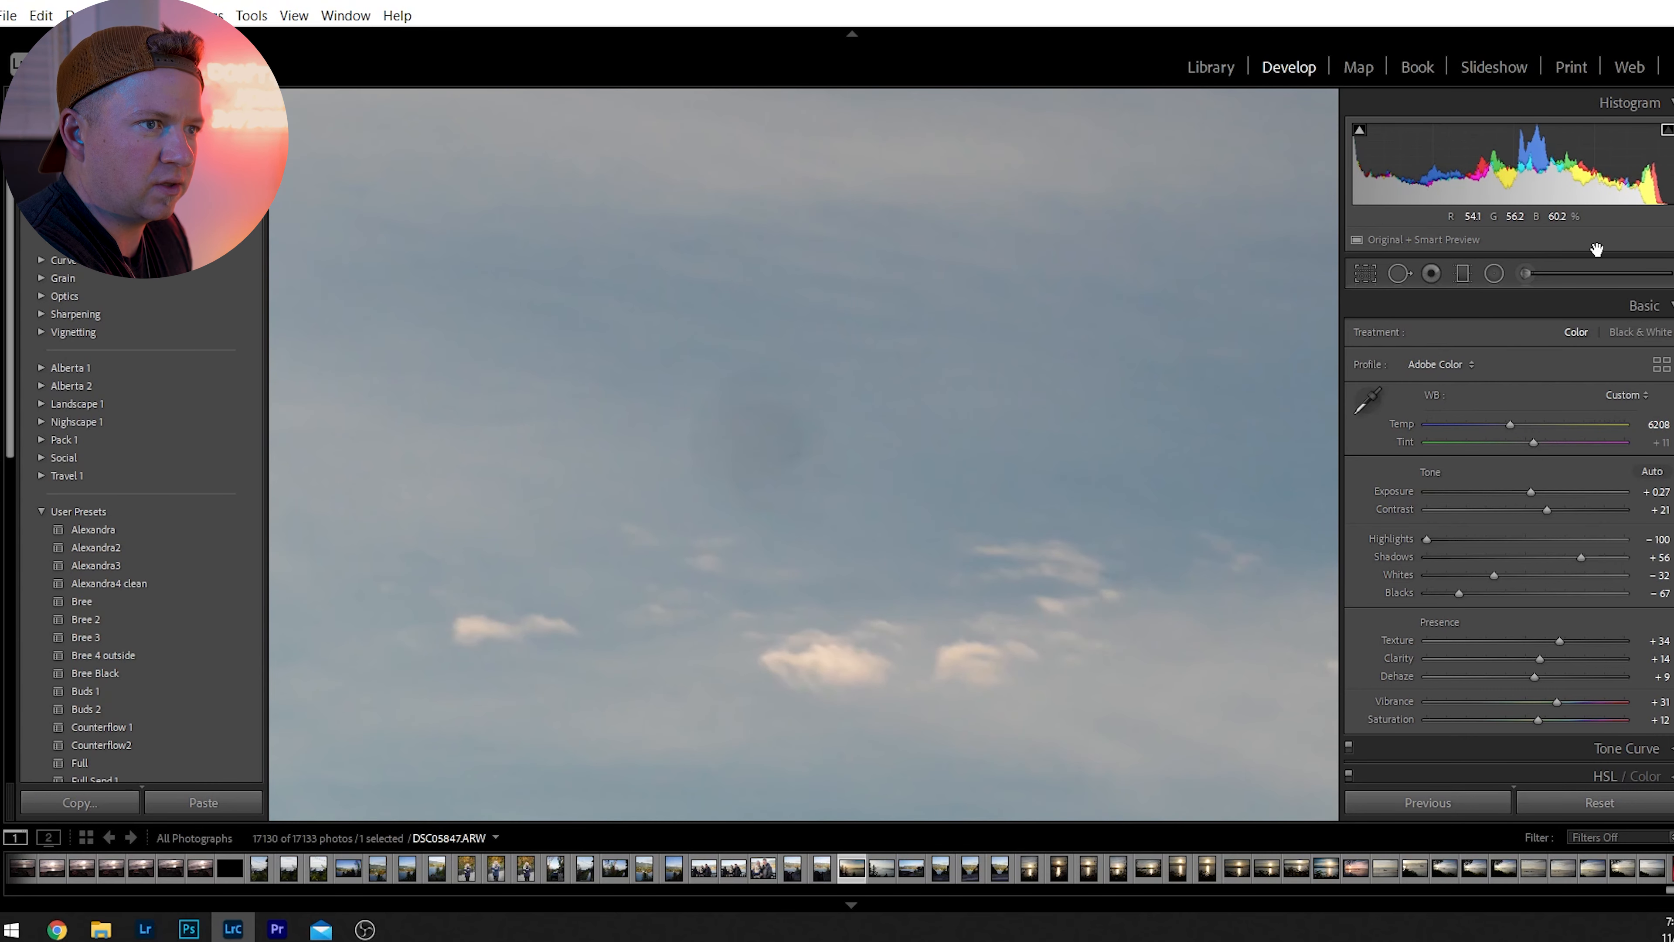
pyautogui.click(1398, 272)
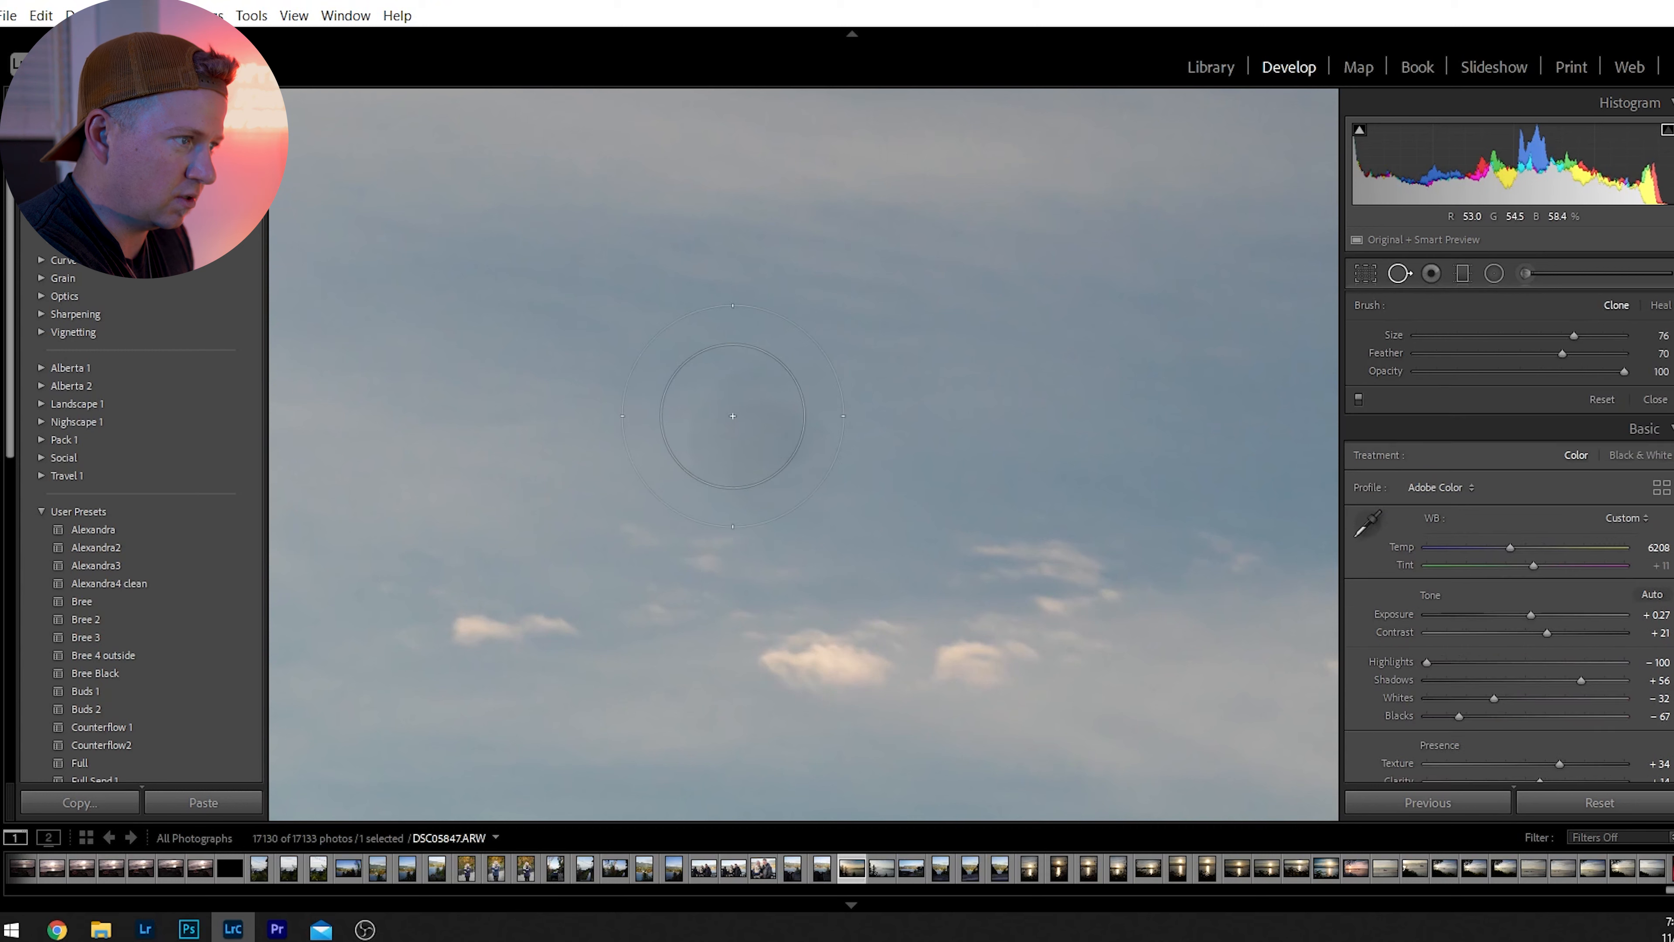
pyautogui.click(759, 439)
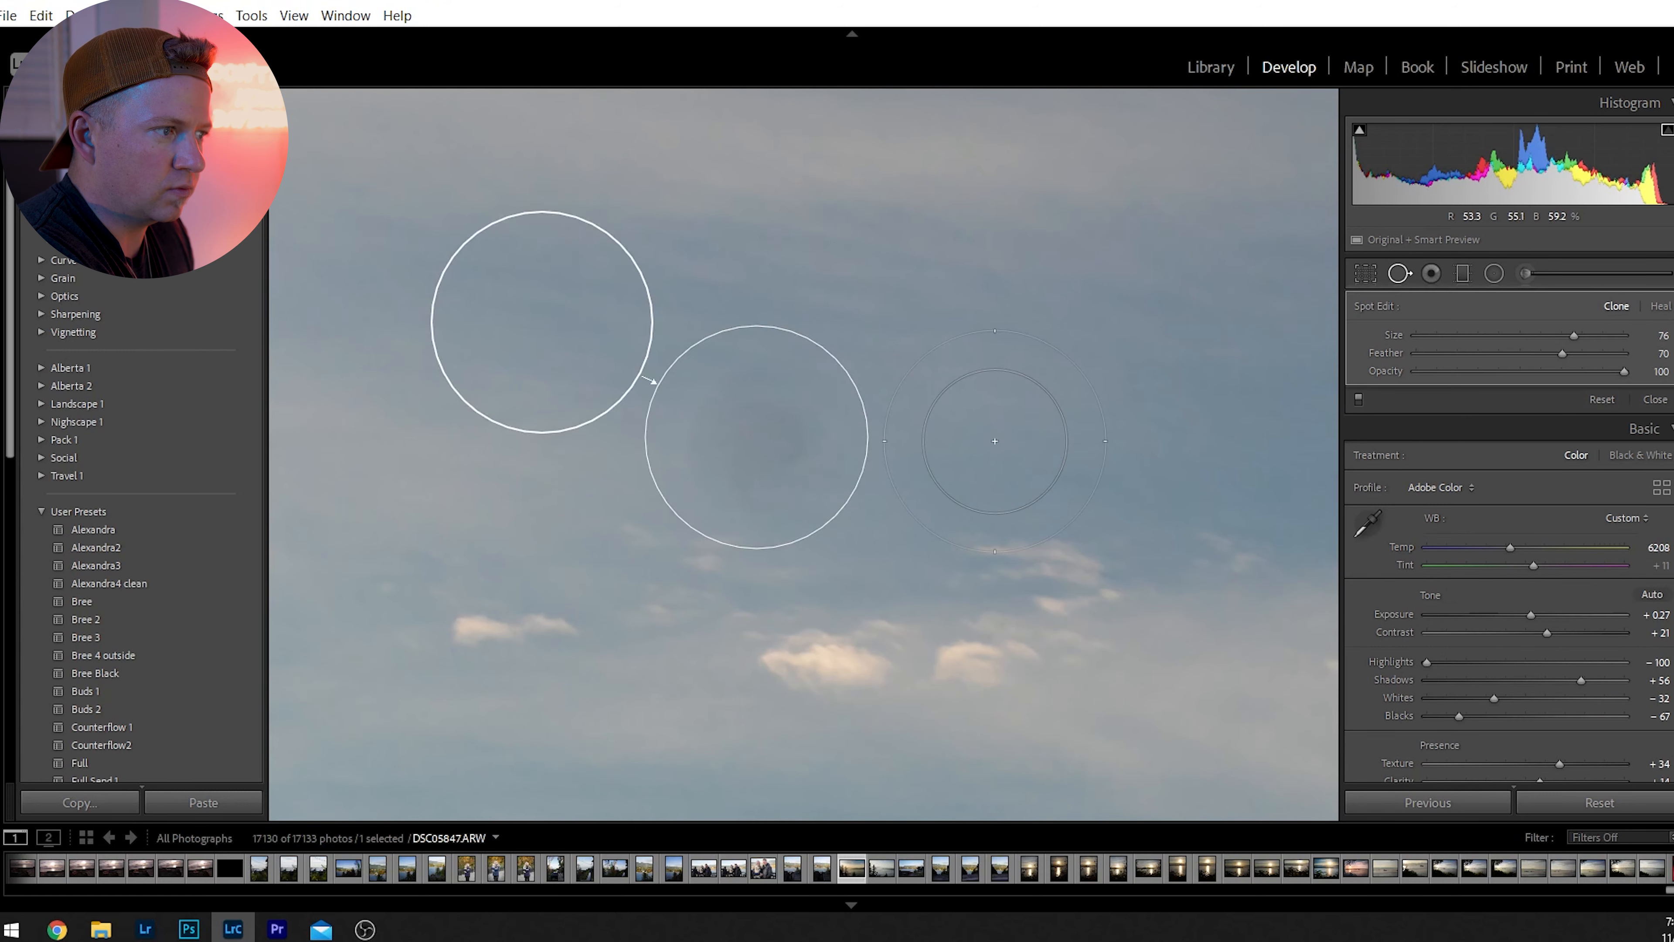
pyautogui.click(982, 439)
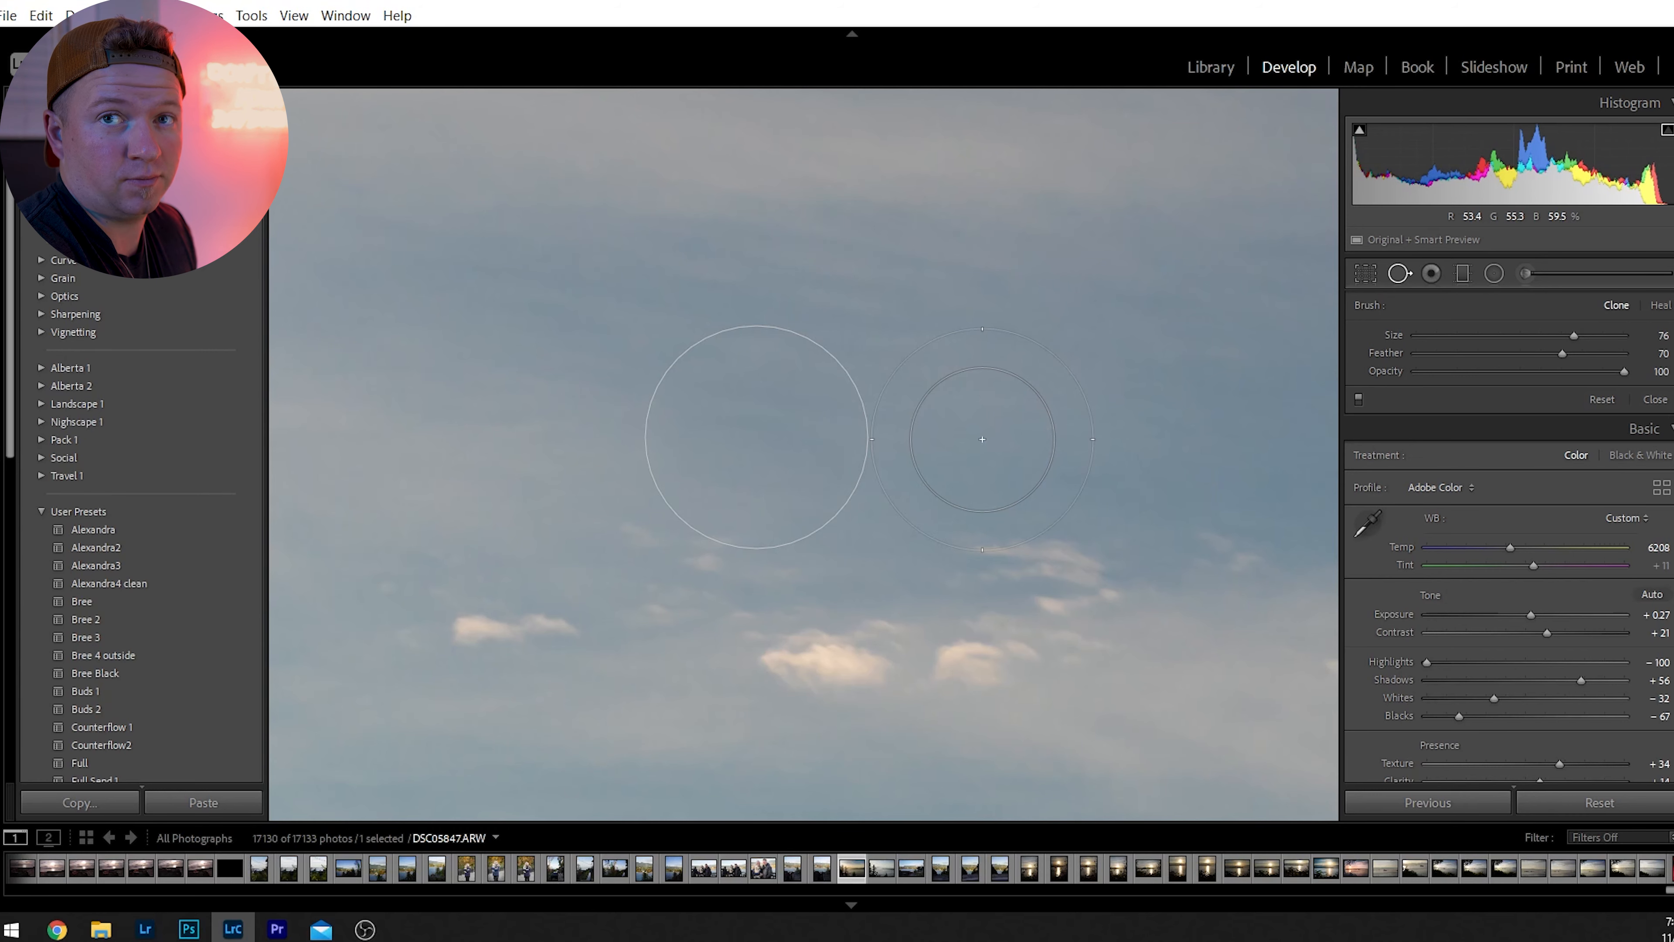
pyautogui.press('q')
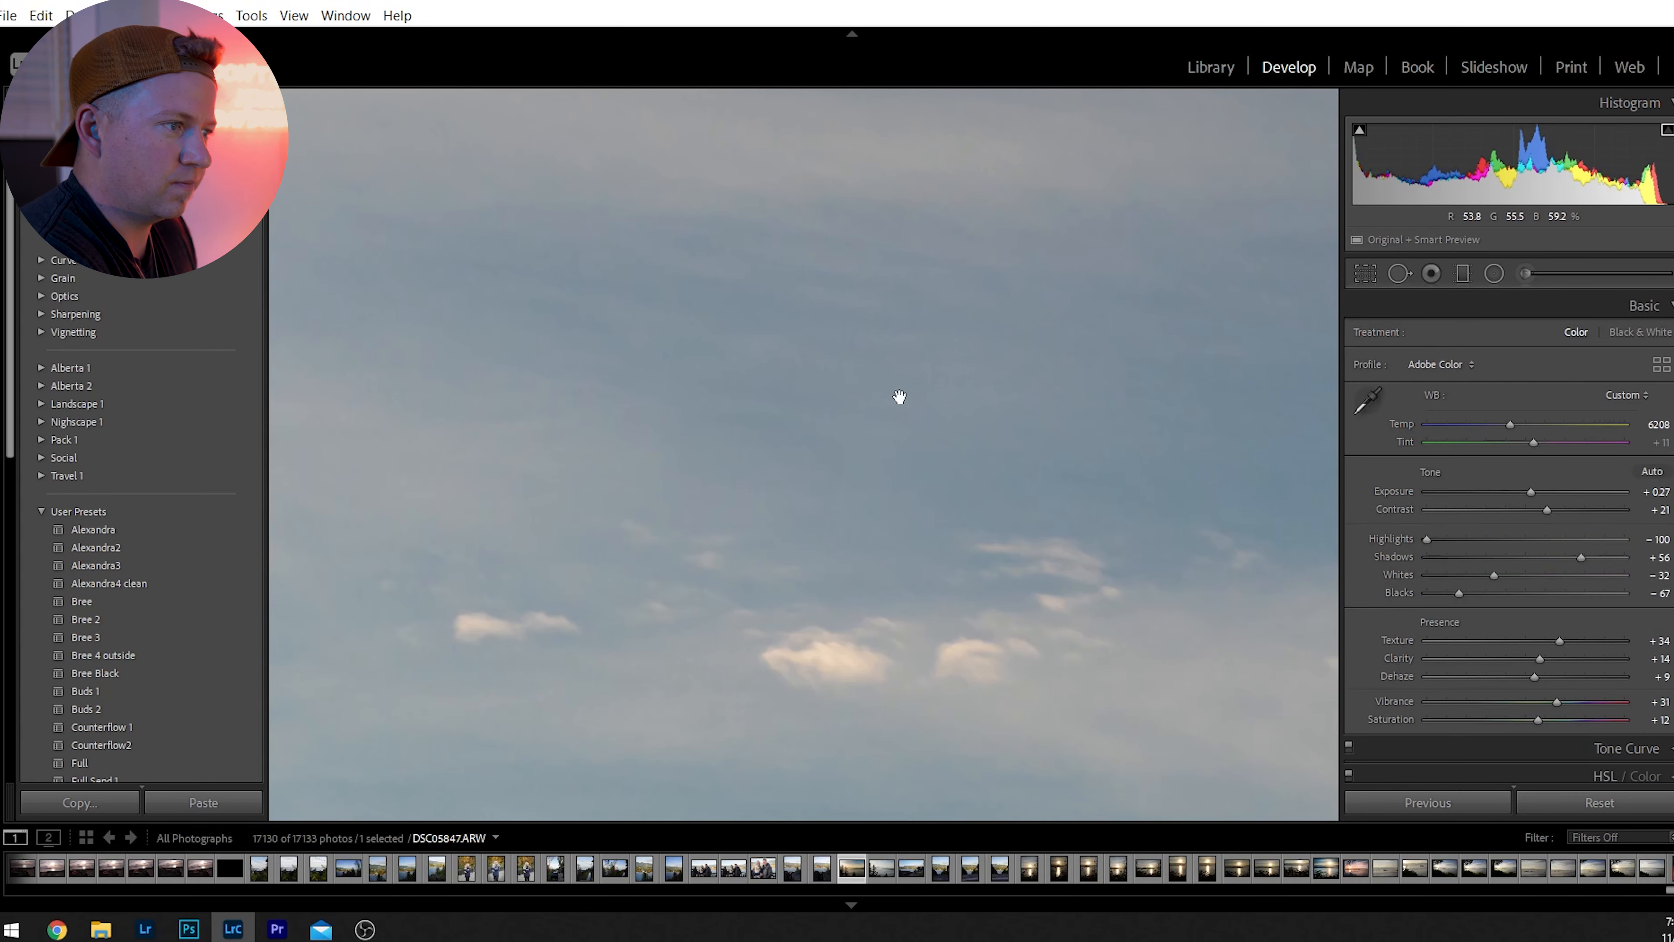
pyautogui.click(965, 396)
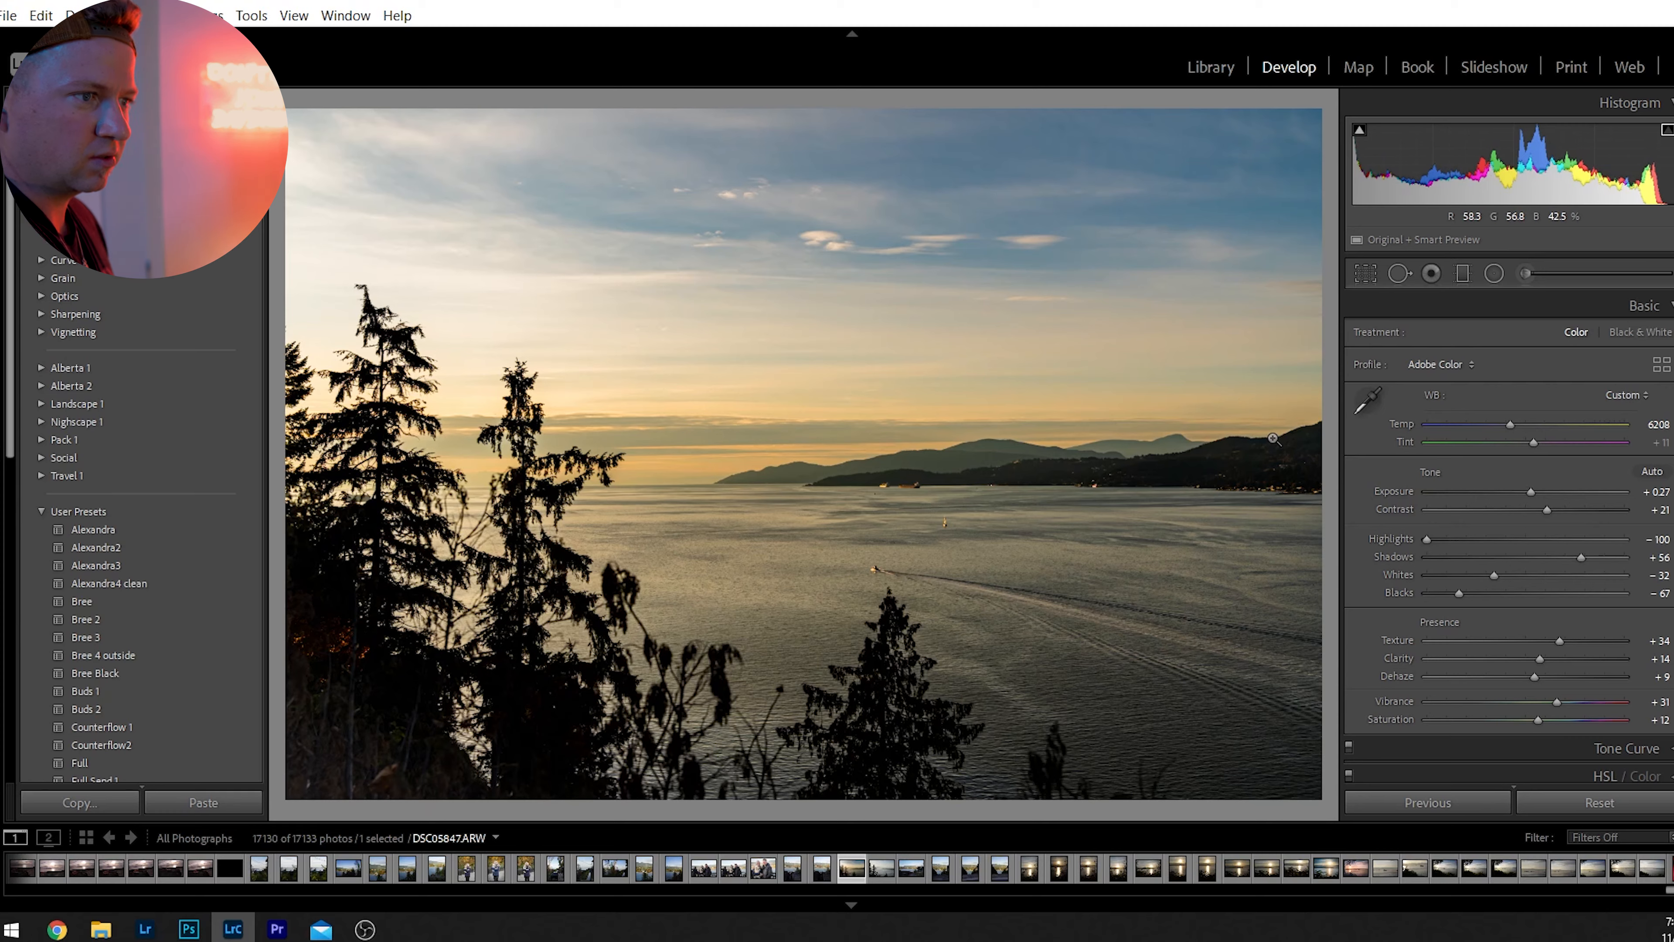
# Compare the edit with the original side by side, then set Vibrance to +24 and Dehaze to +13.
pyautogui.press('y')
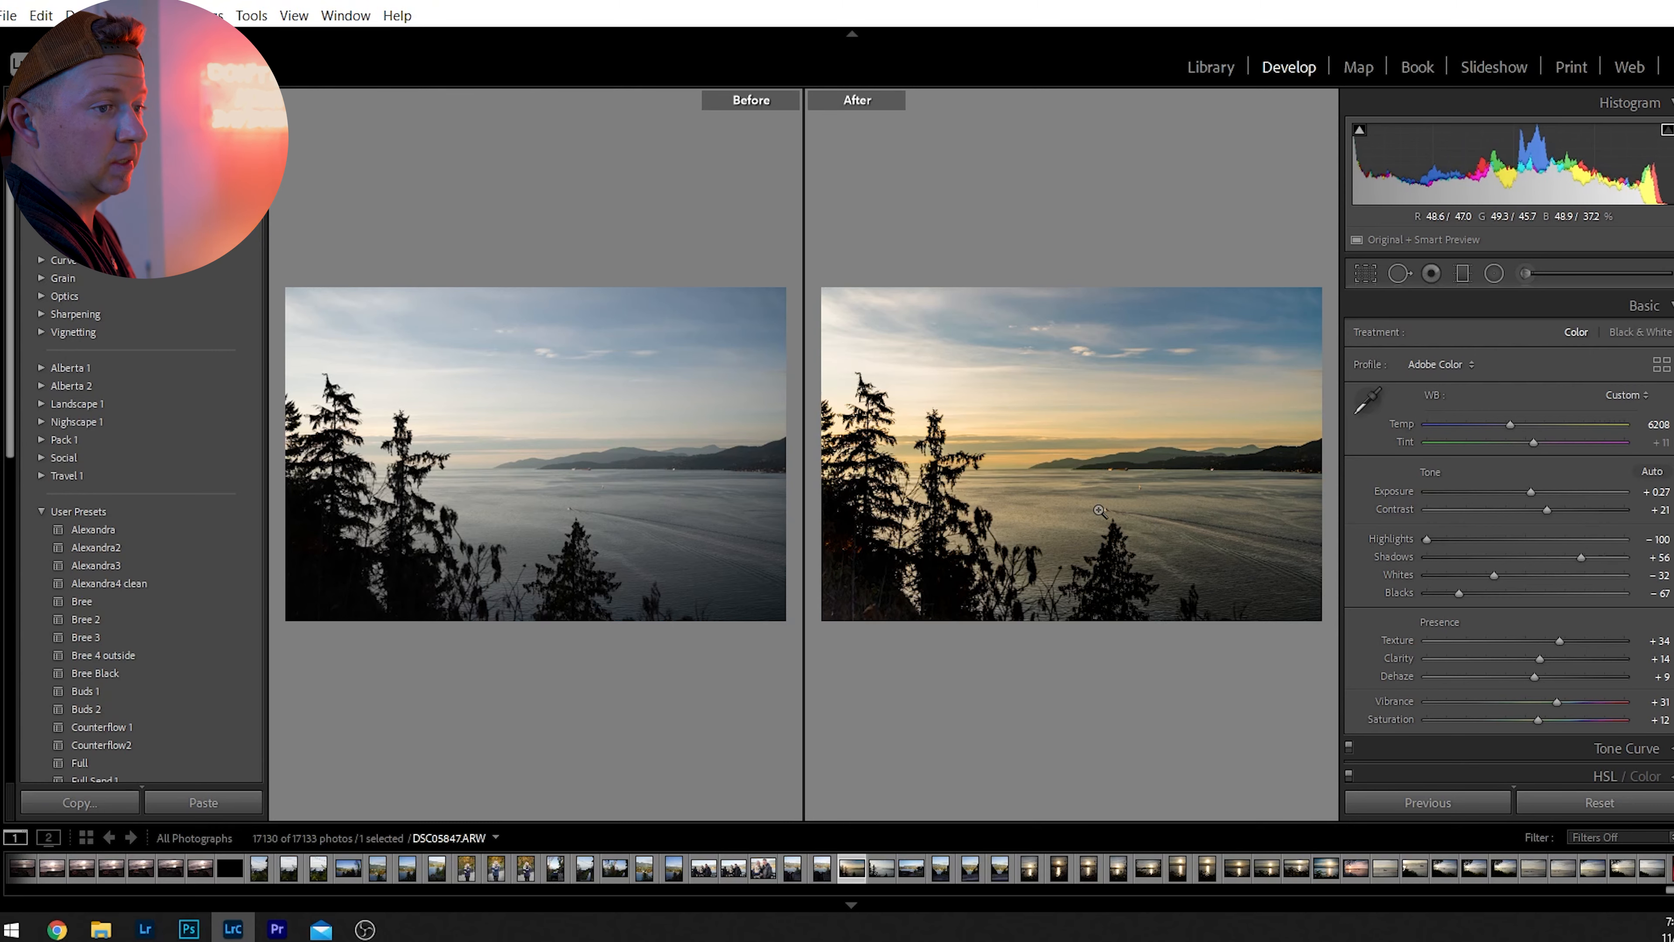
pyautogui.press('y')
pyautogui.moveTo(1554, 707); pyautogui.dragTo(1536, 683)
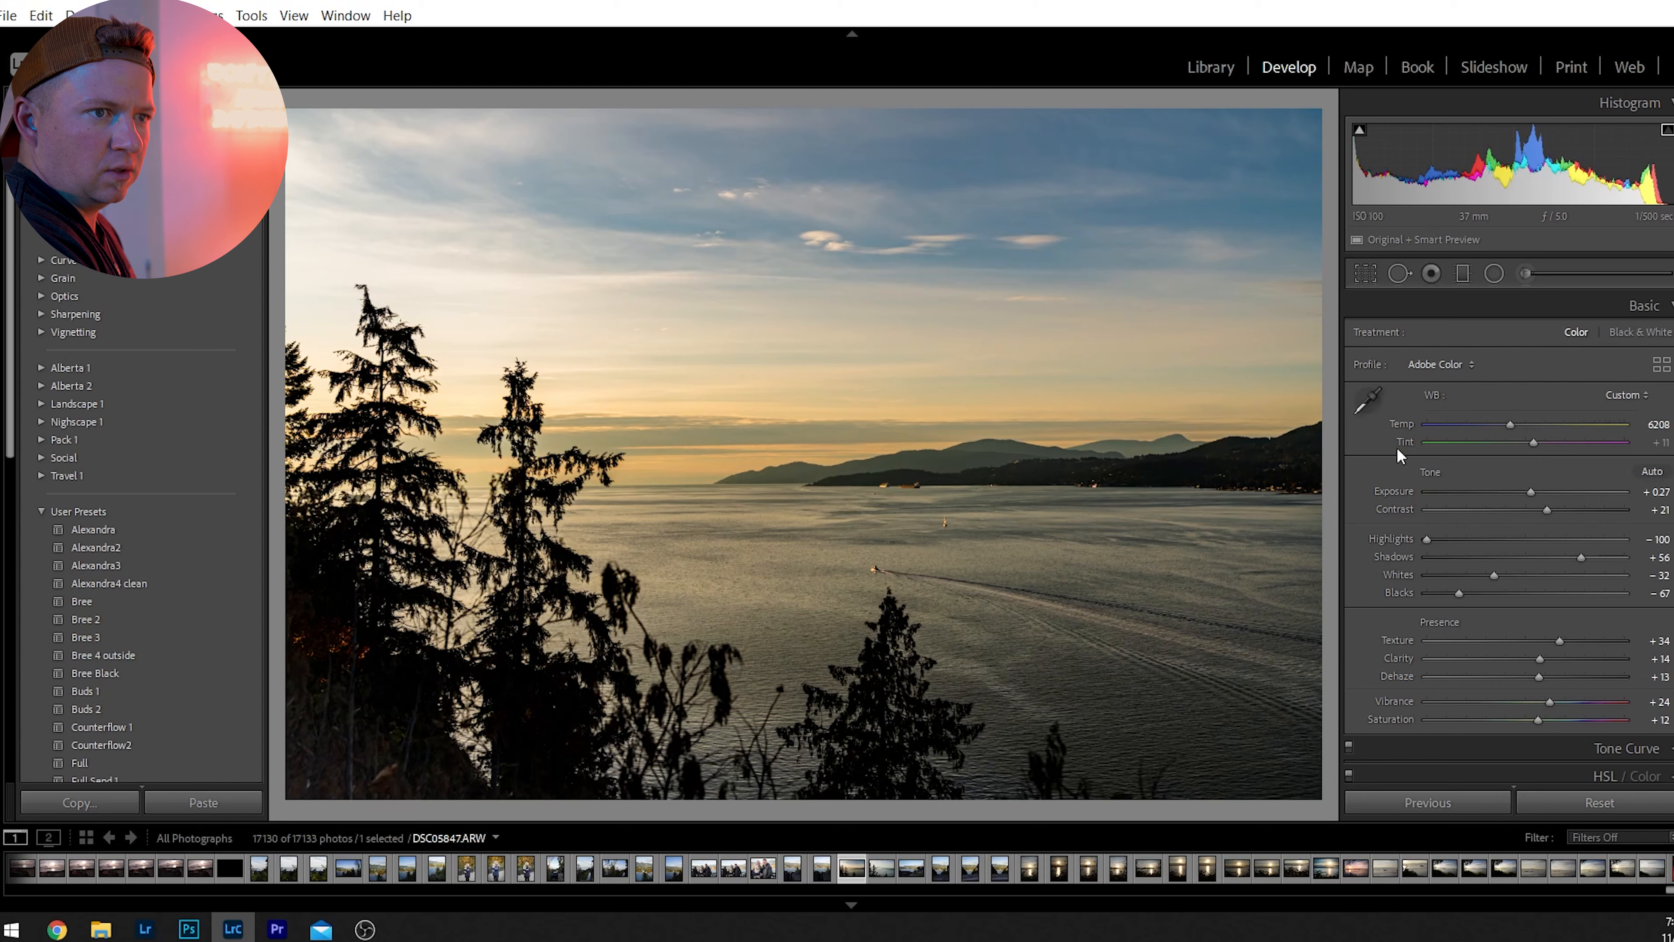
pyautogui.click(1648, 307)
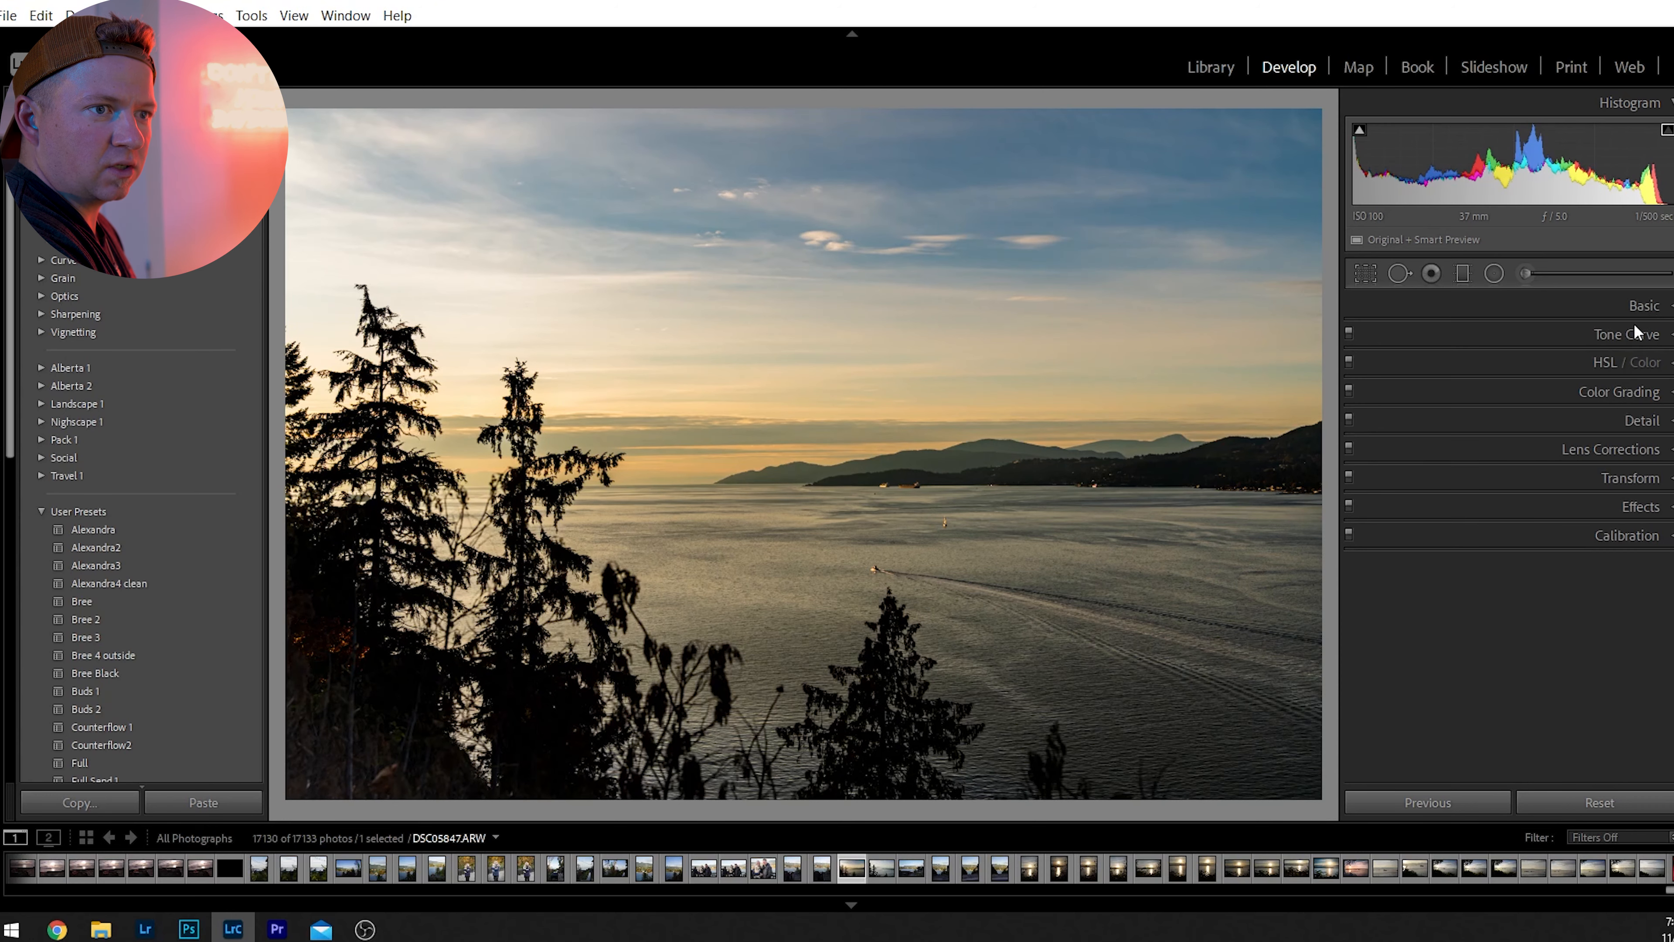
# Set the Yellow hue to -35 and Yellow saturation to +55, undoing and redoing to compare the effect.
pyautogui.click(1608, 365)
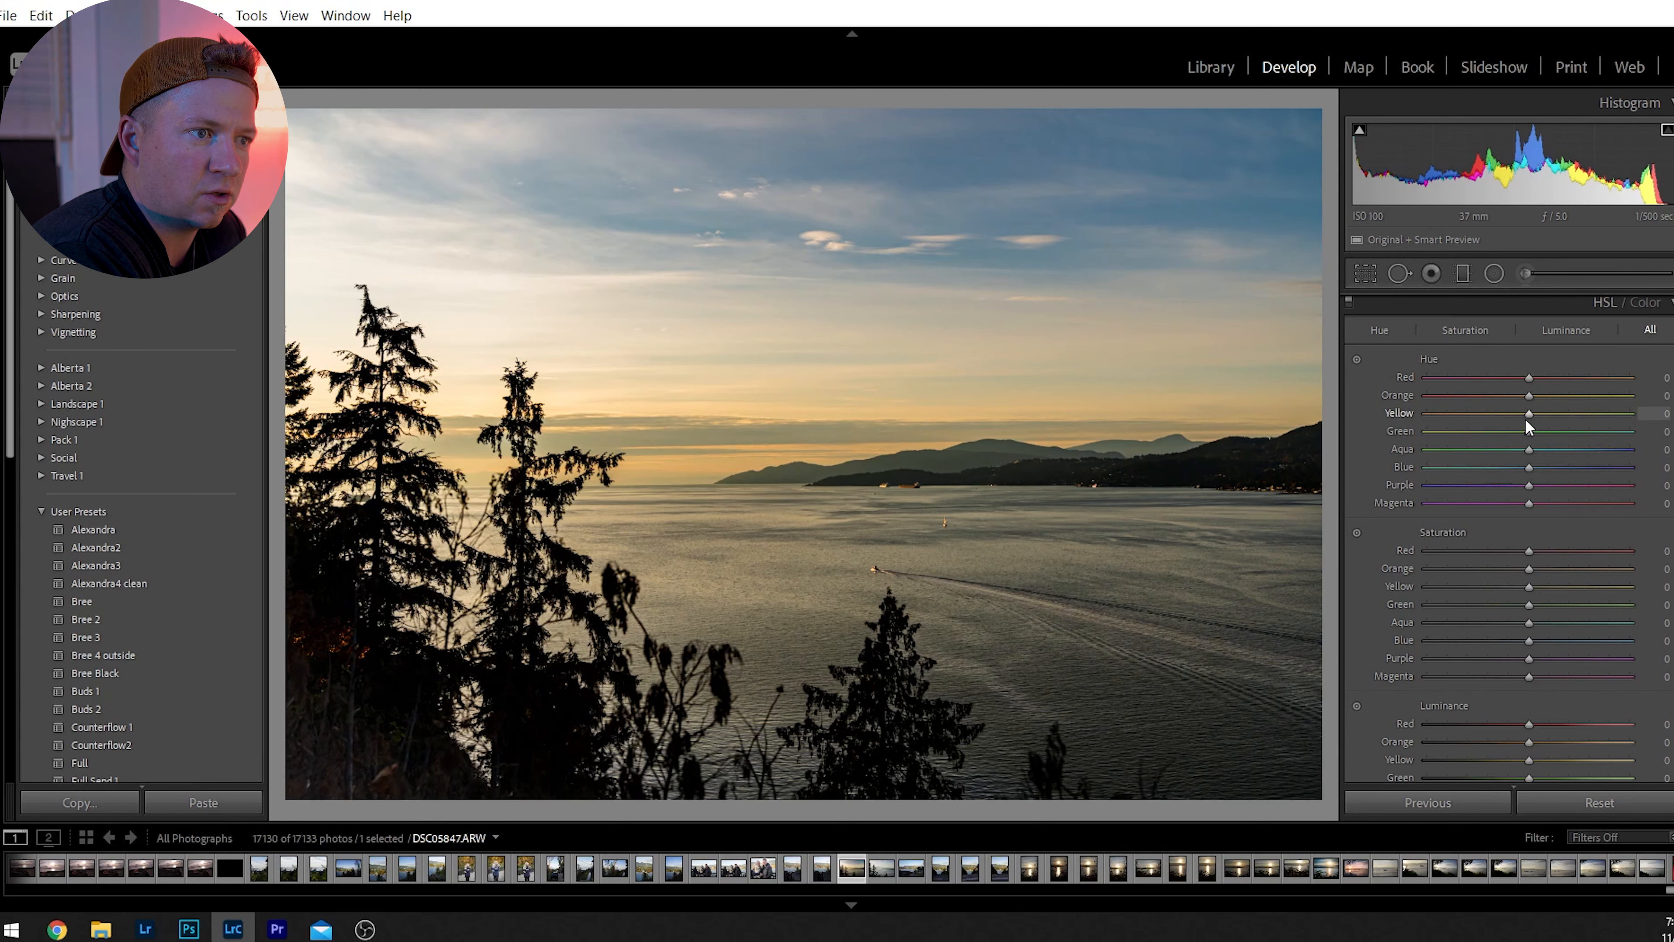
pyautogui.moveTo(1529, 413); pyautogui.dragTo(1490, 451)
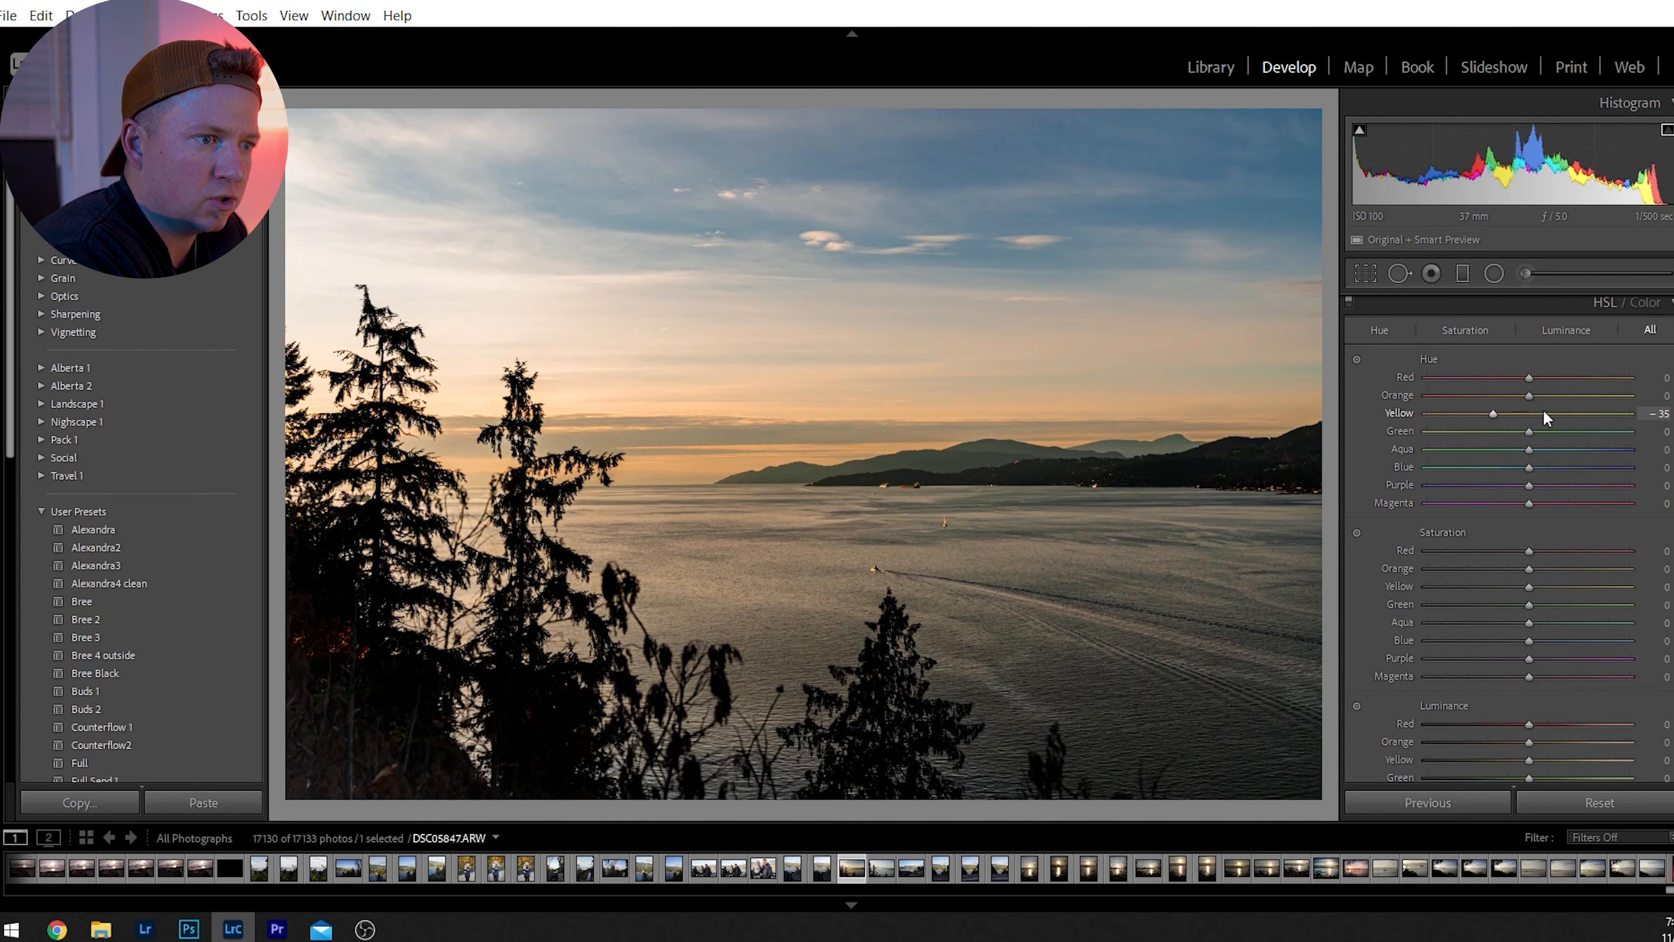
pyautogui.moveTo(1523, 586); pyautogui.dragTo(1581, 588)
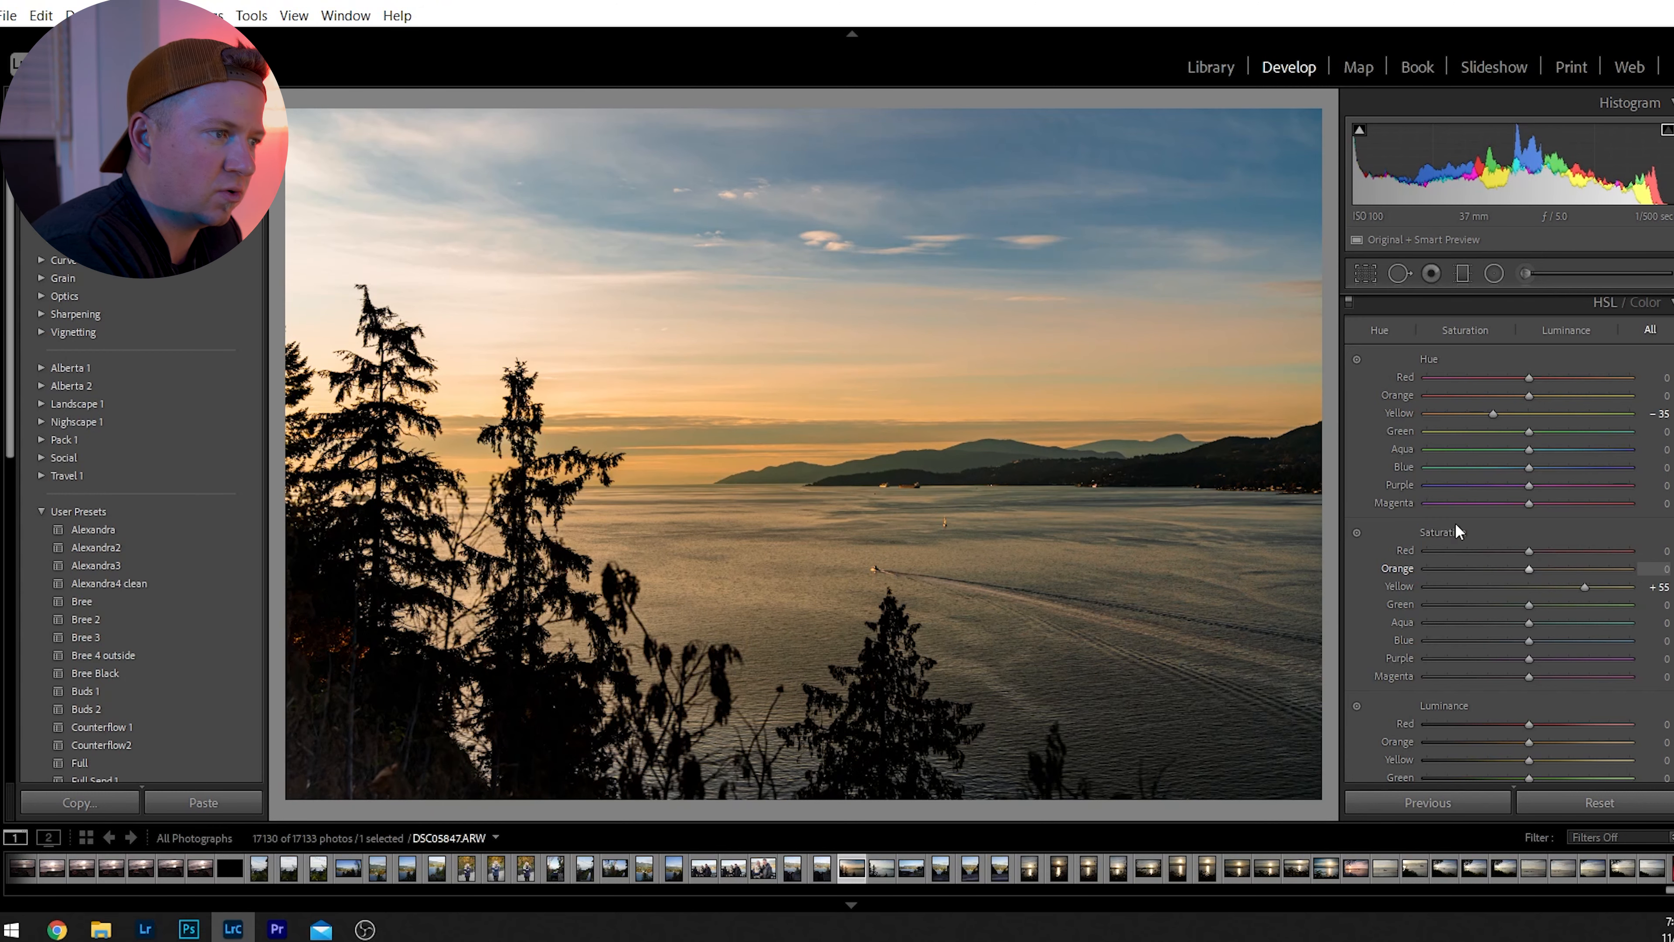
pyautogui.hotkey('ctrl', 'z')
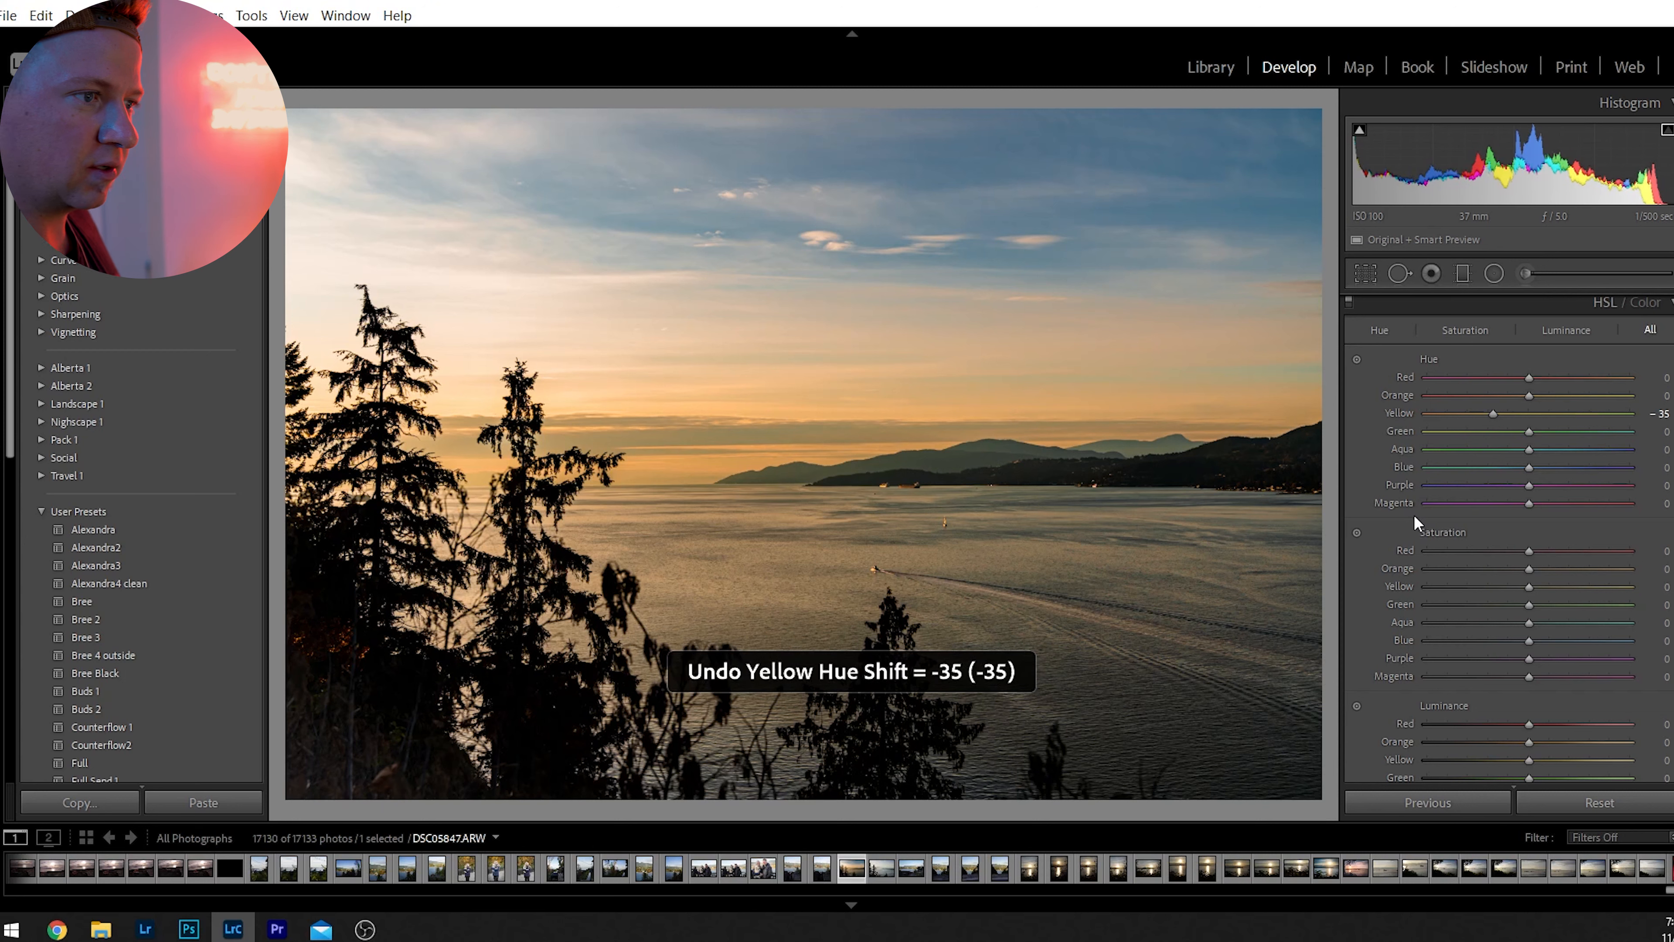
pyautogui.hotkey('ctrl', 'y')
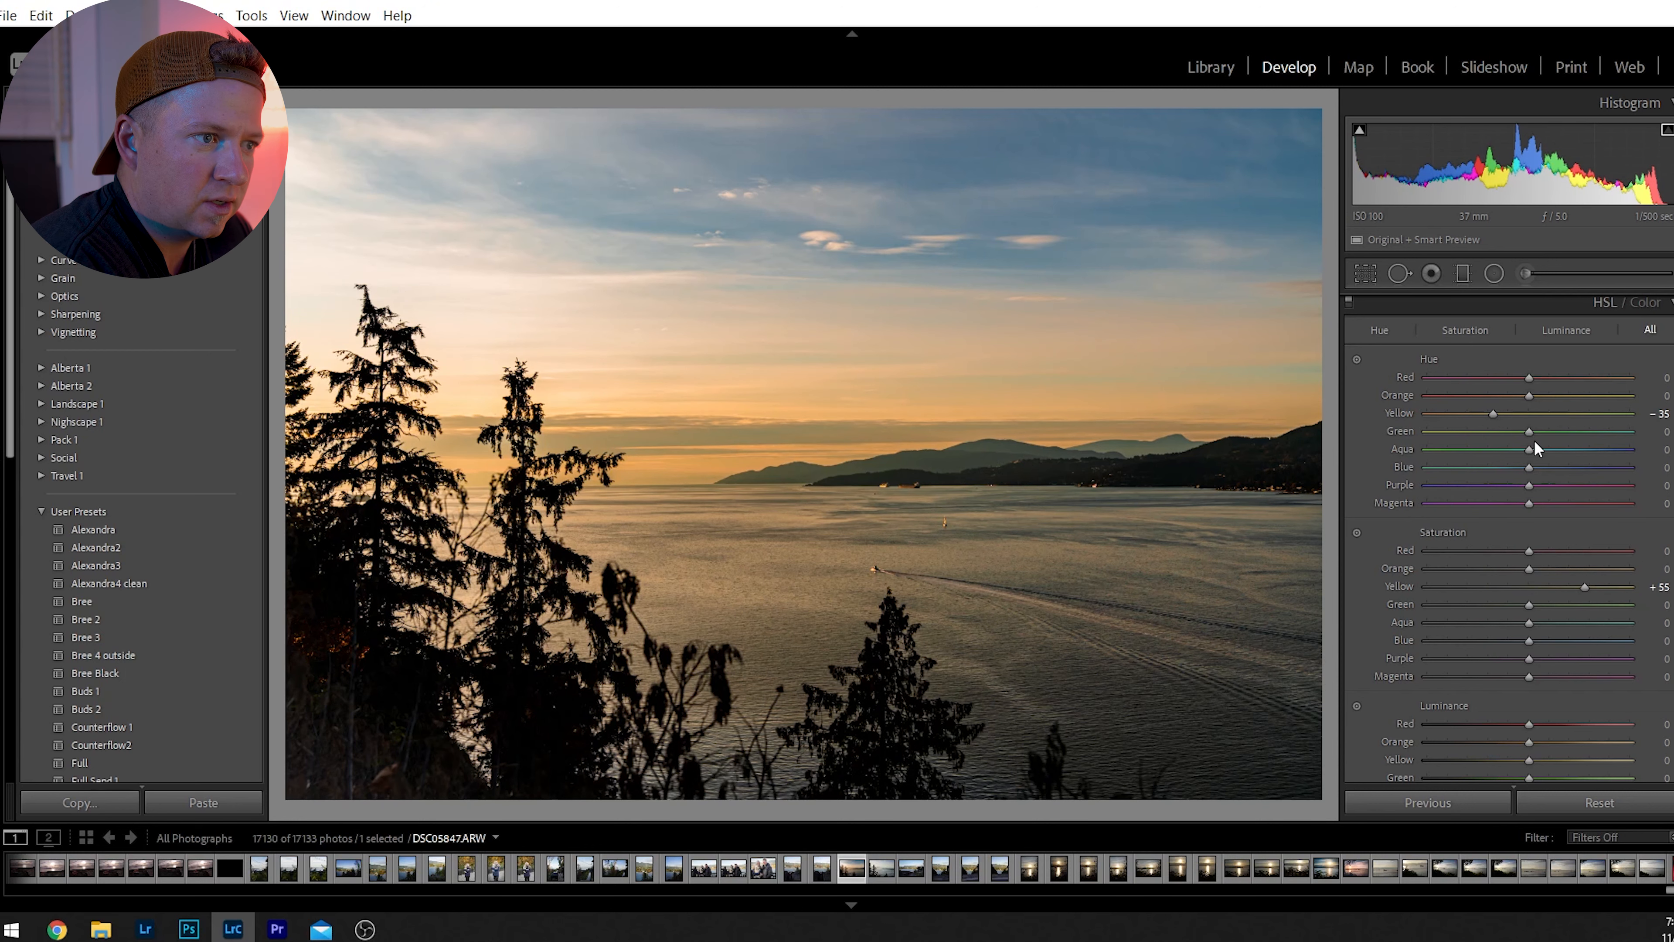
# Shift the color hues to -4 for Green, -7 for Red and -19 for Orange.
pyautogui.moveTo(1533, 432); pyautogui.dragTo(1528, 451)
pyautogui.moveTo(1558, 378); pyautogui.dragTo(1473, 399)
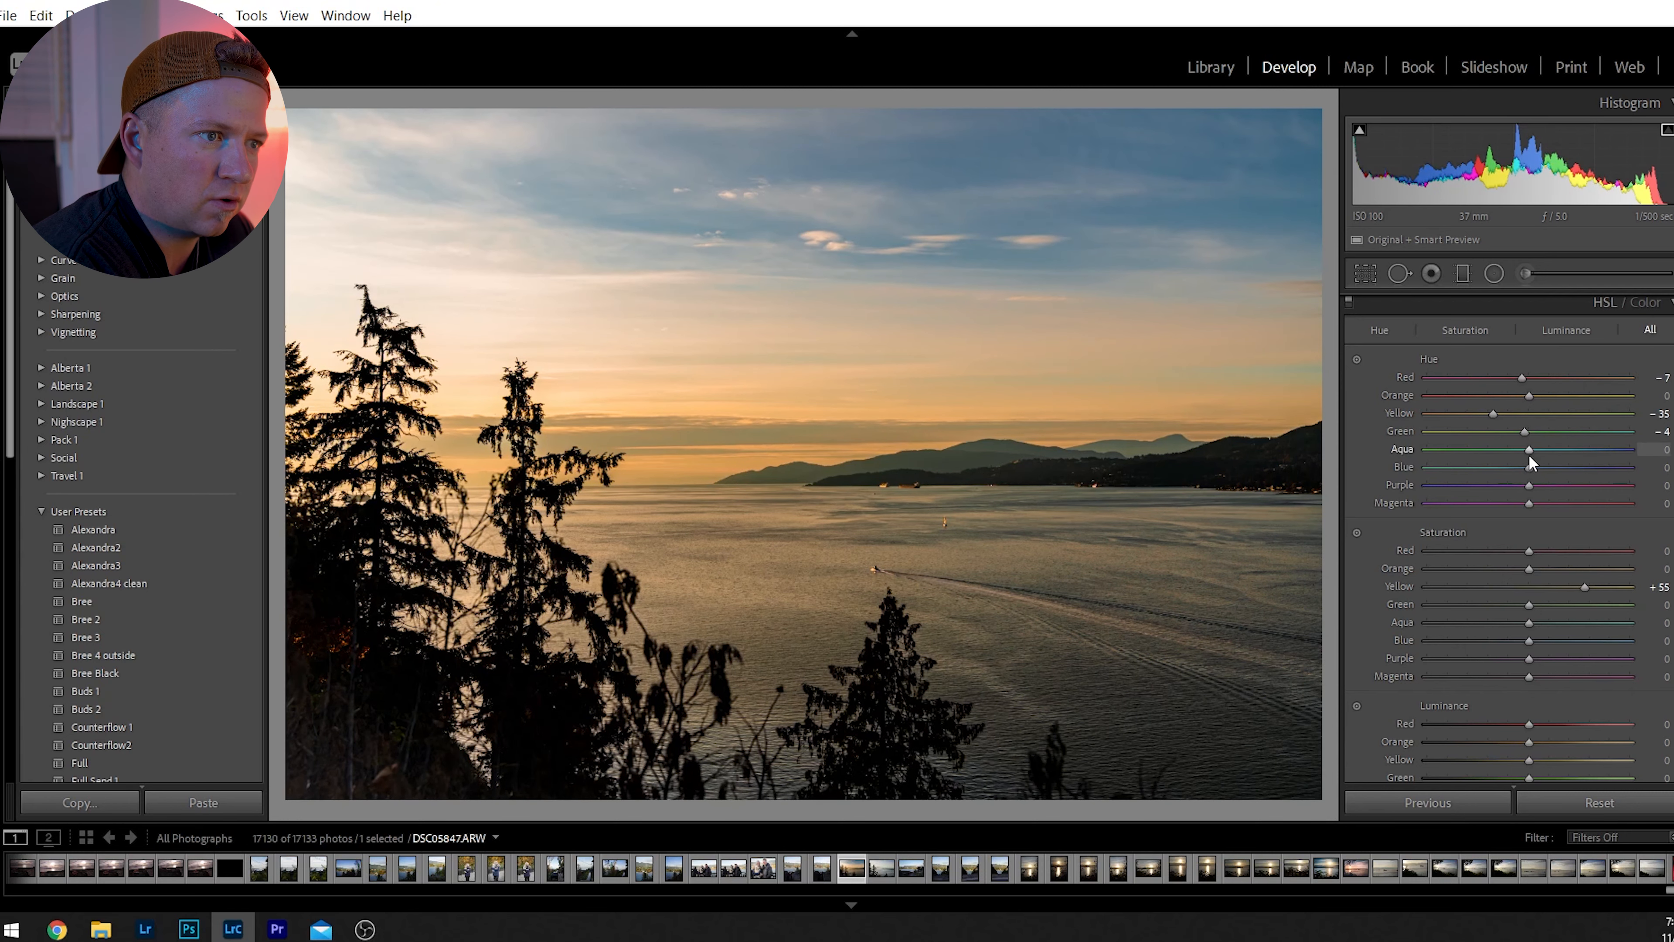
pyautogui.moveTo(1526, 398)
pyautogui.mouseDown()
pyautogui.moveTo(1568, 399)
pyautogui.moveTo(1476, 421)
pyautogui.moveTo(1505, 420)
pyautogui.mouseUp()
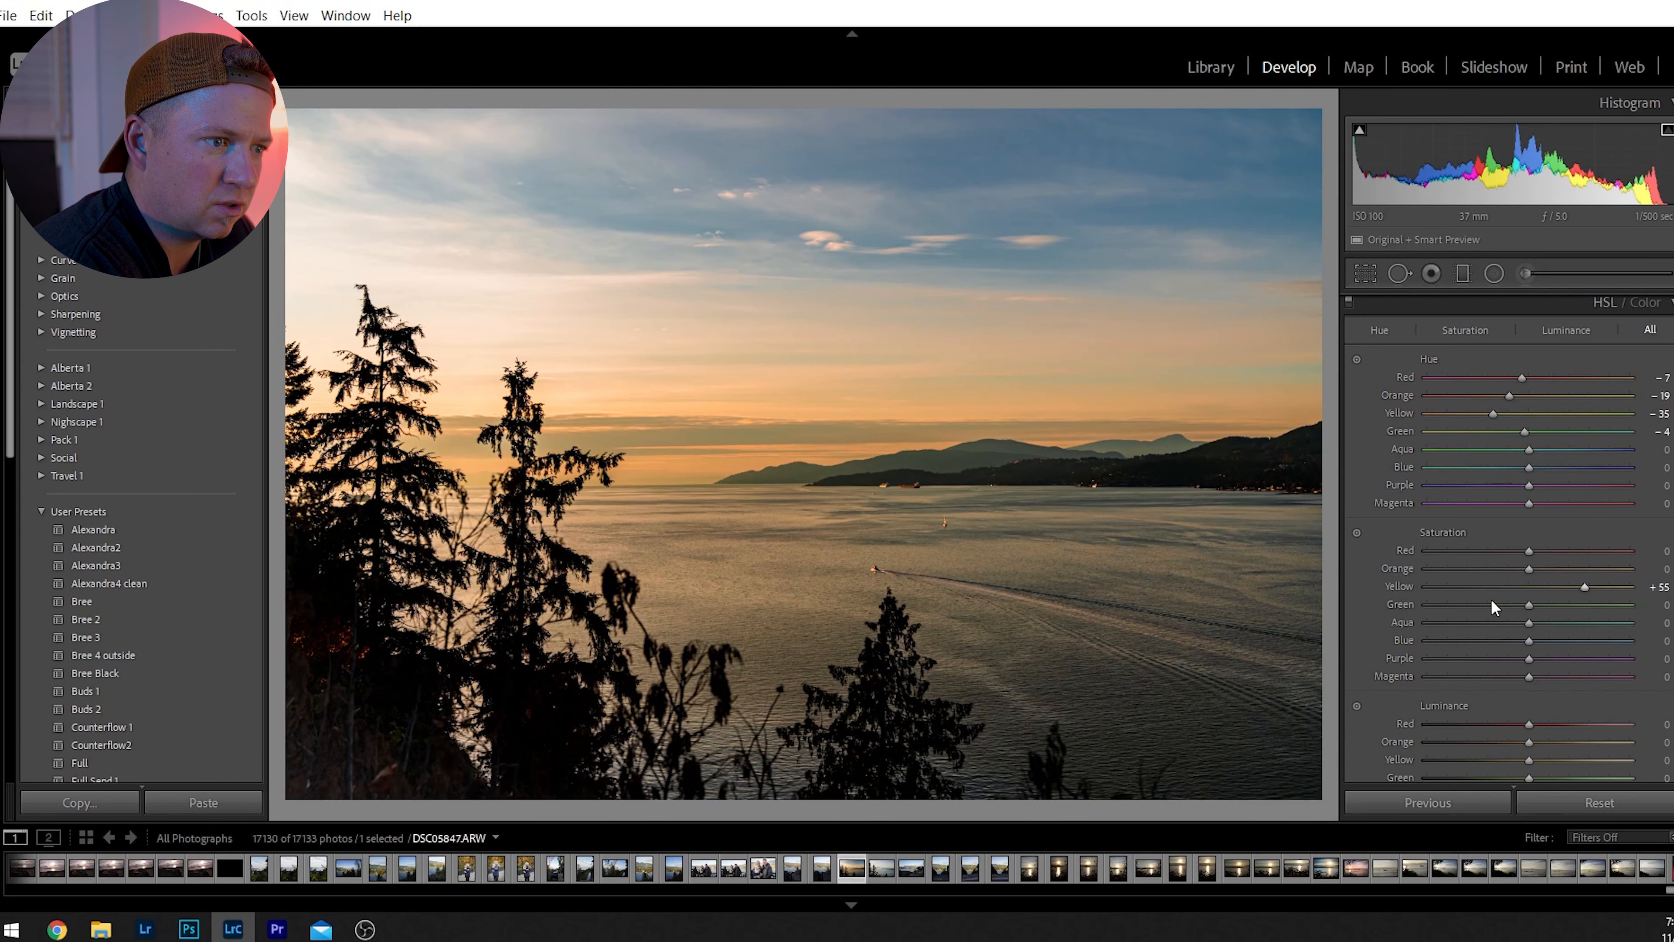
# Reduce the Orange saturation to -35 and the Blue saturation to -39.
pyautogui.moveTo(1527, 568); pyautogui.dragTo(1494, 580)
pyautogui.click(1604, 302)
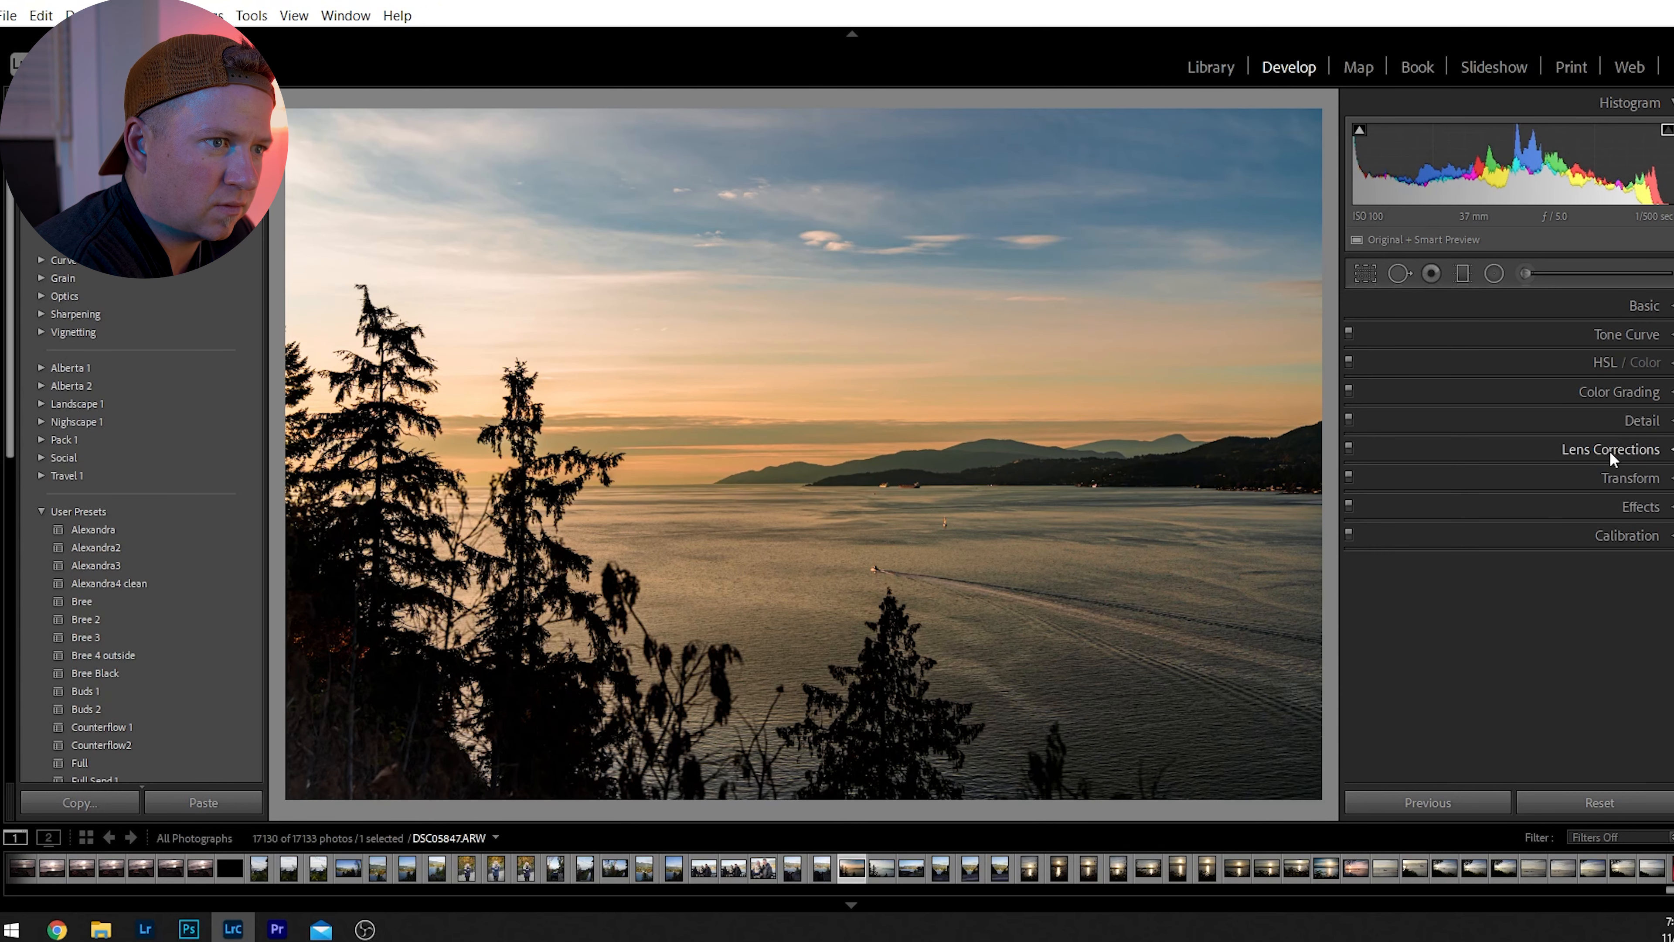
pyautogui.click(1607, 361)
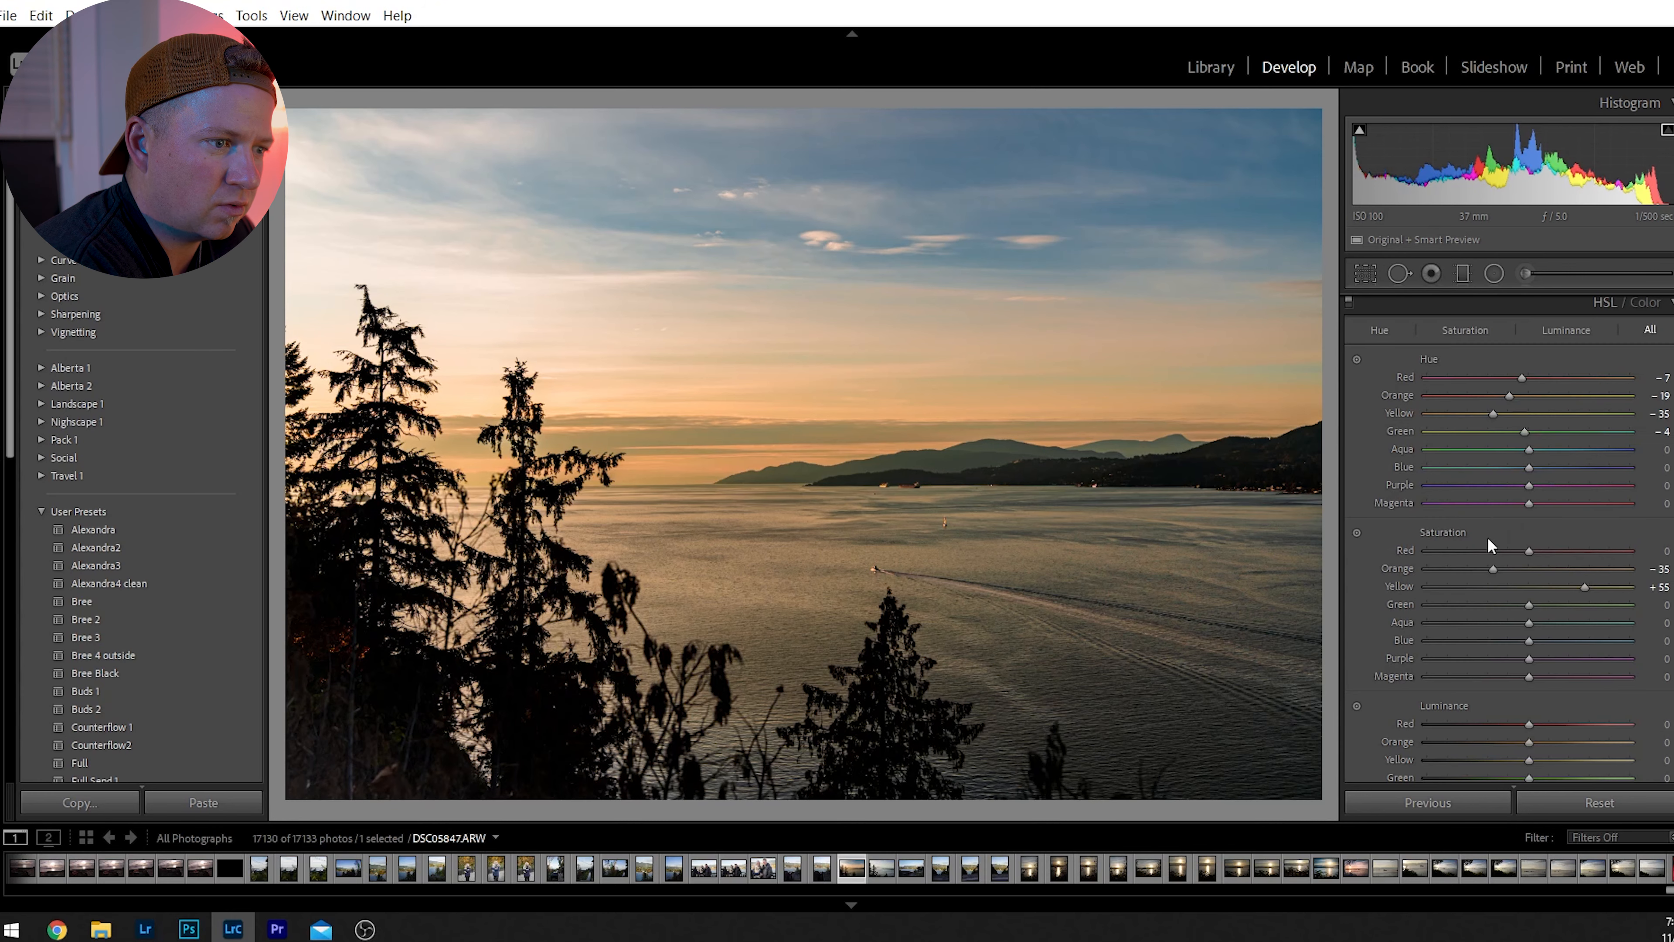
pyautogui.scroll(-2, 1488, 536)
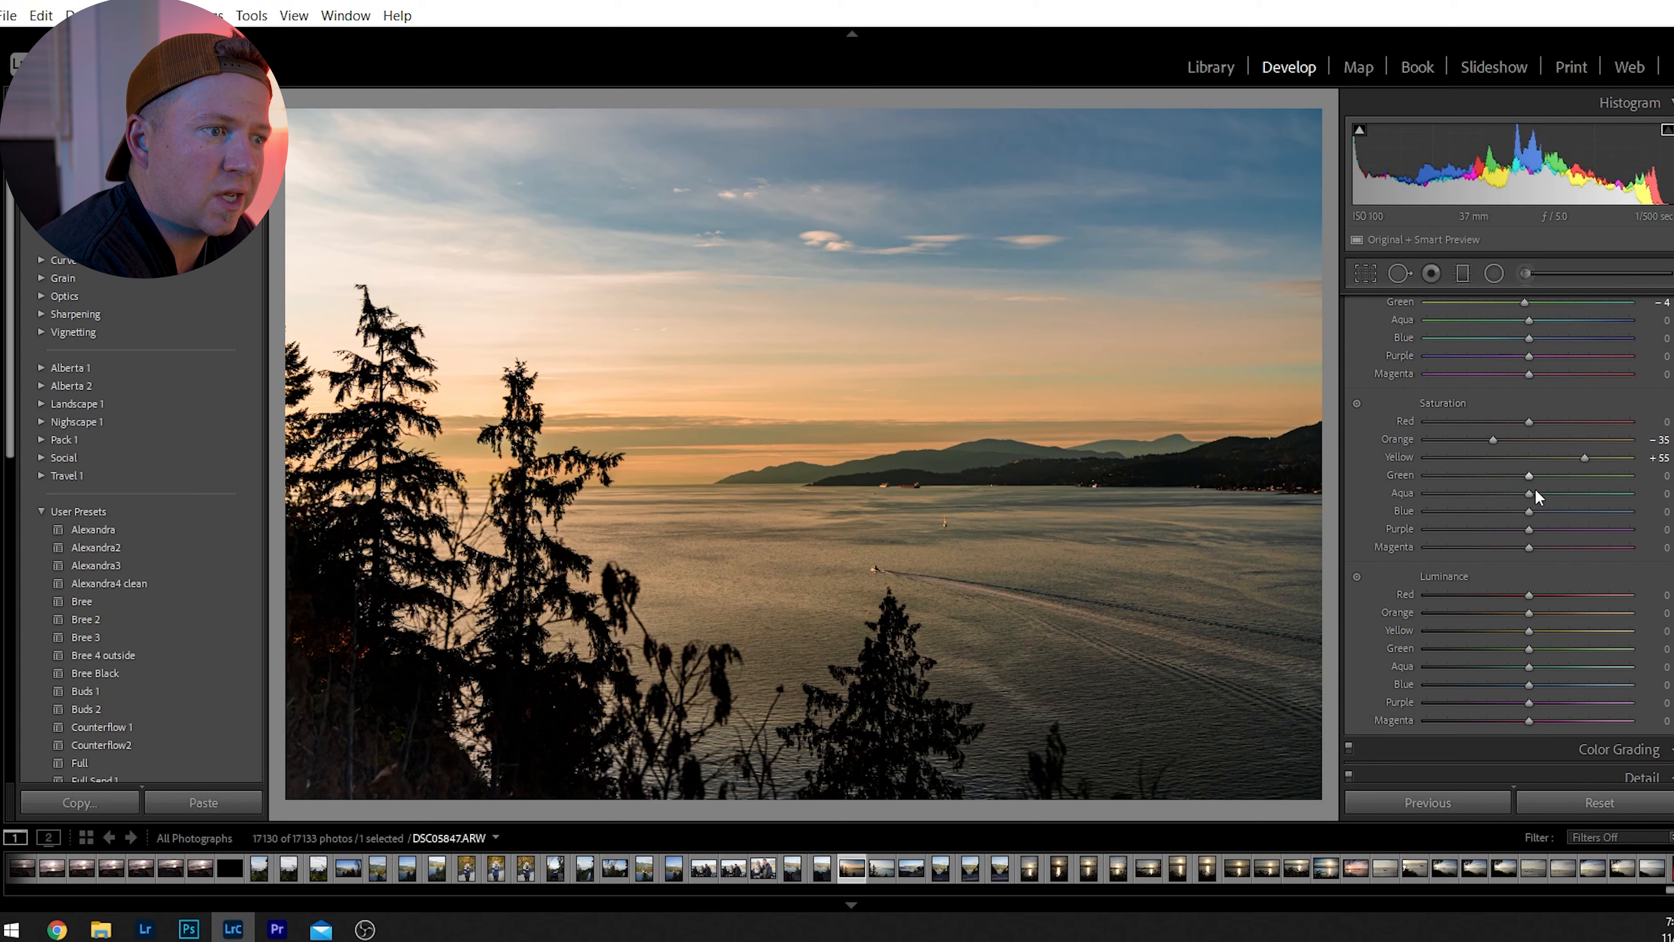
pyautogui.moveTo(1533, 511); pyautogui.dragTo(1492, 531)
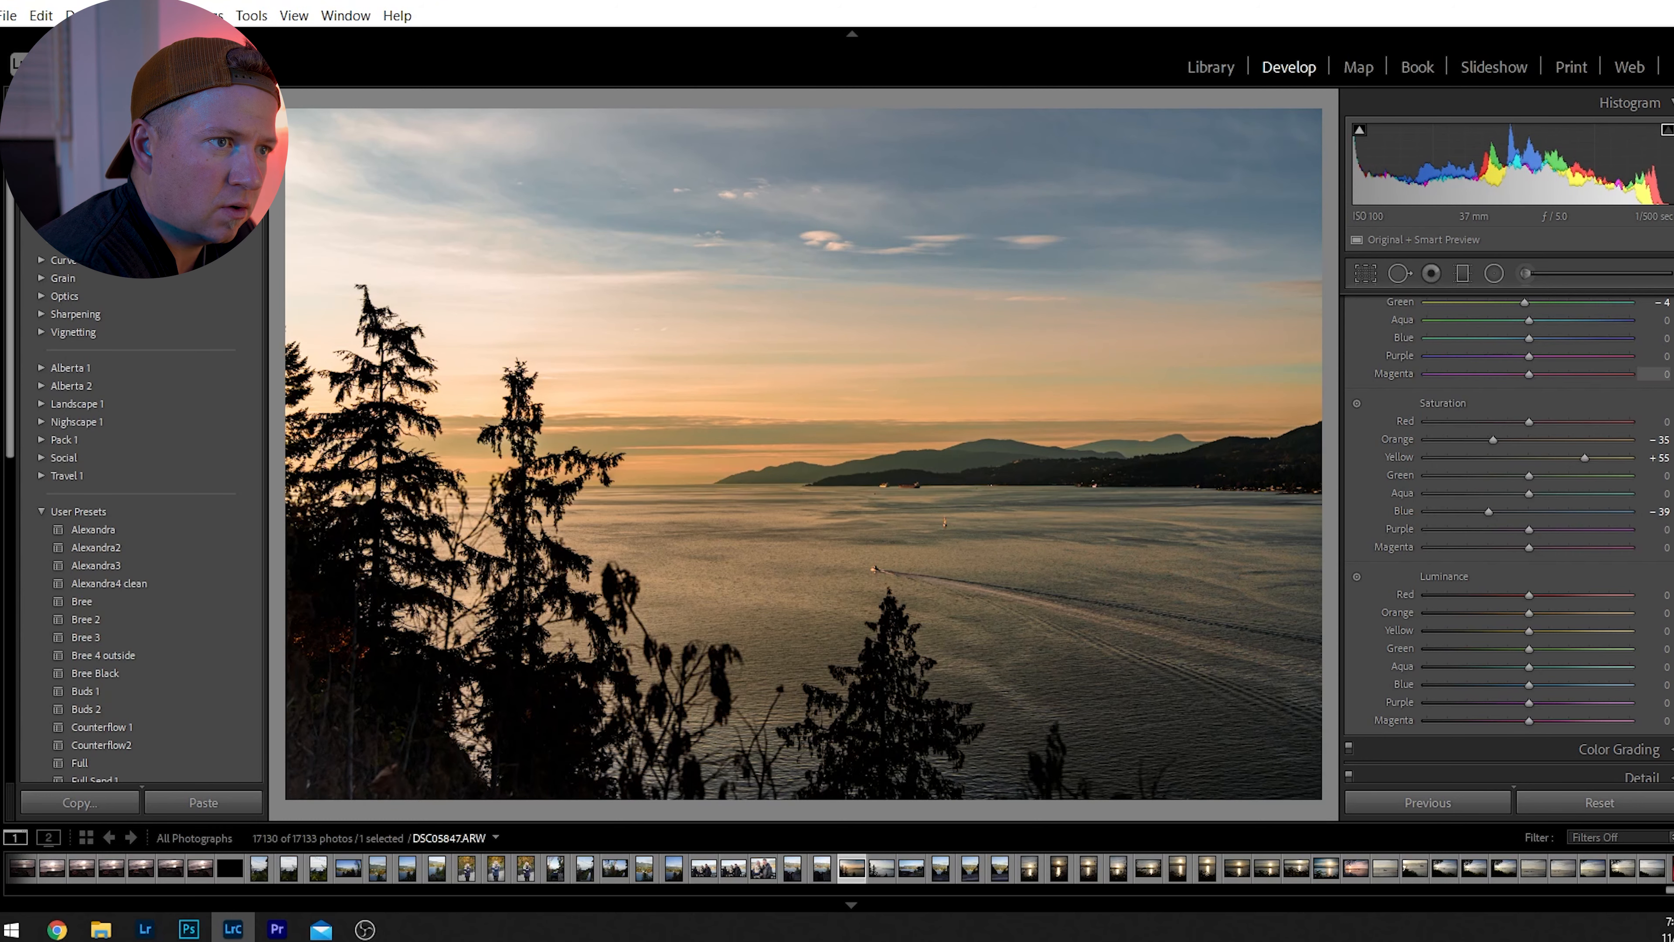
pyautogui.scroll(1, 1633, 396)
pyautogui.scroll(2, 1639, 393)
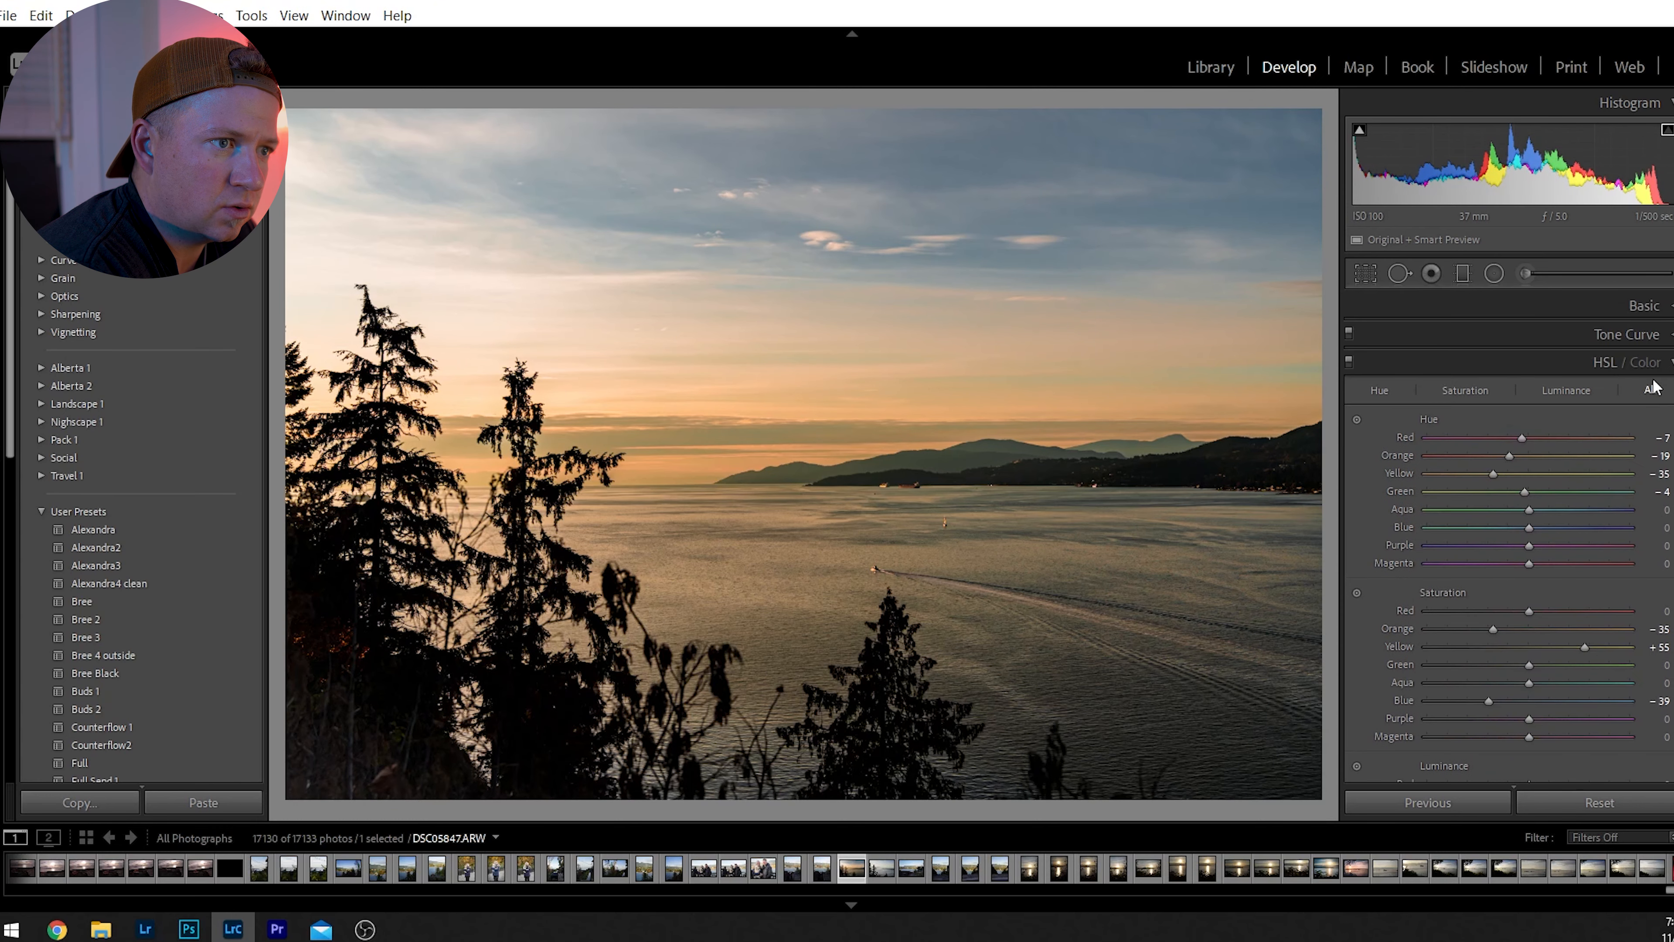
pyautogui.click(1611, 370)
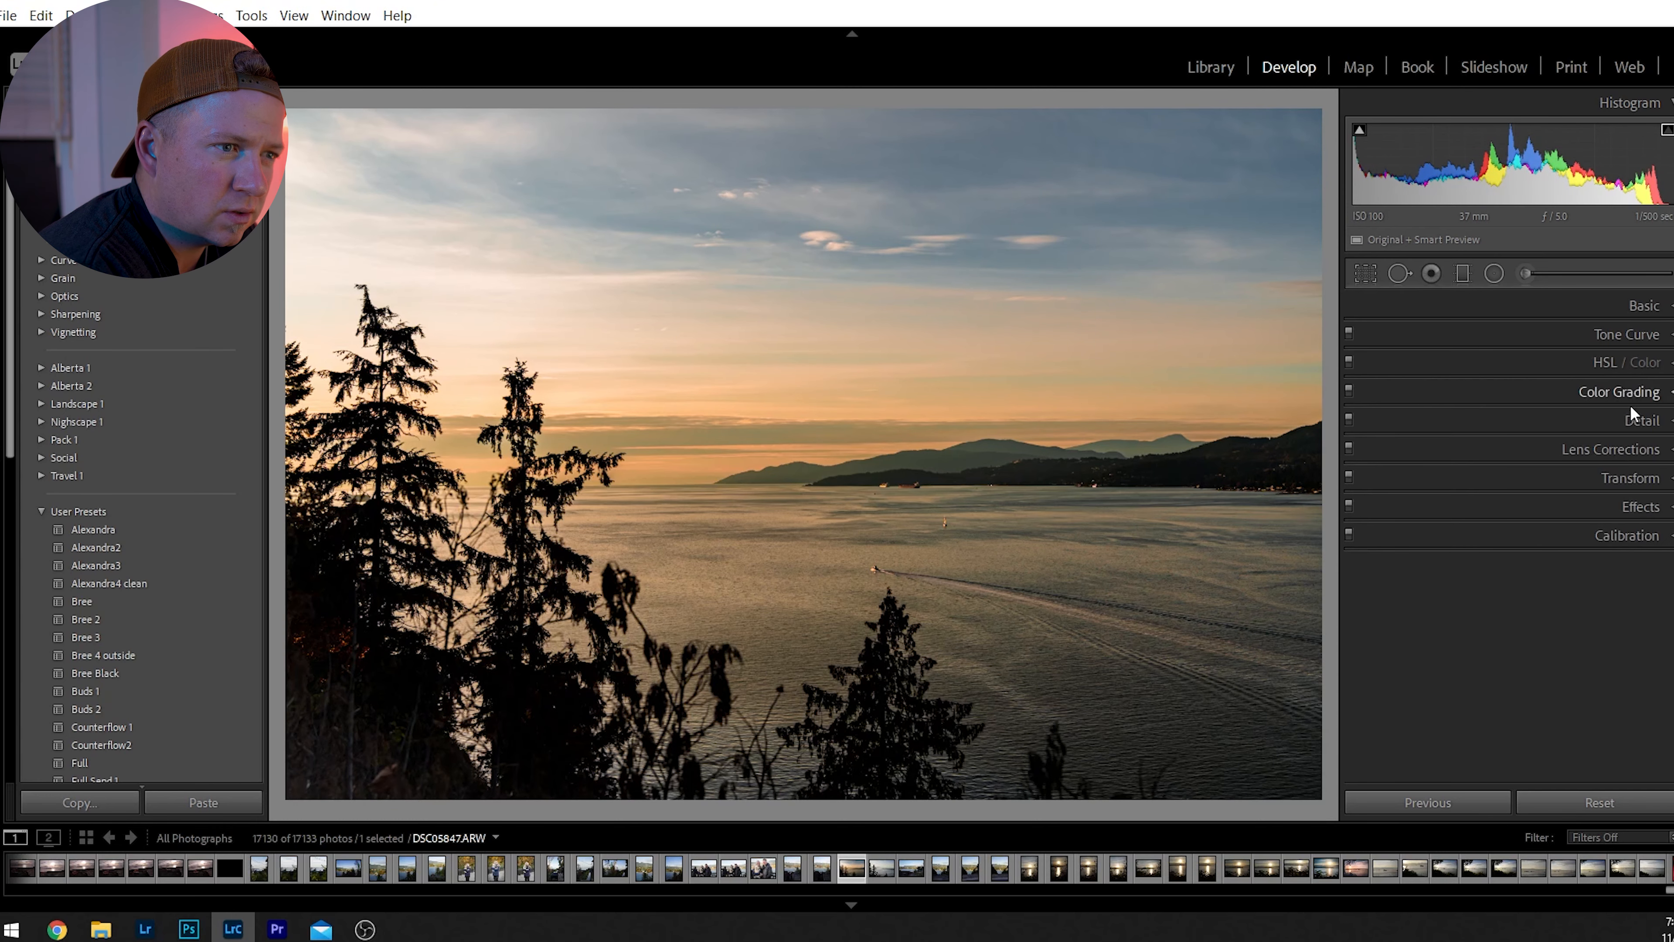
# Try out the post-crop vignetting Amount, keep it at 0, and raise the photo's Exposure to +0.39.
pyautogui.click(1648, 507)
pyautogui.moveTo(1532, 573); pyautogui.dragTo(1529, 583)
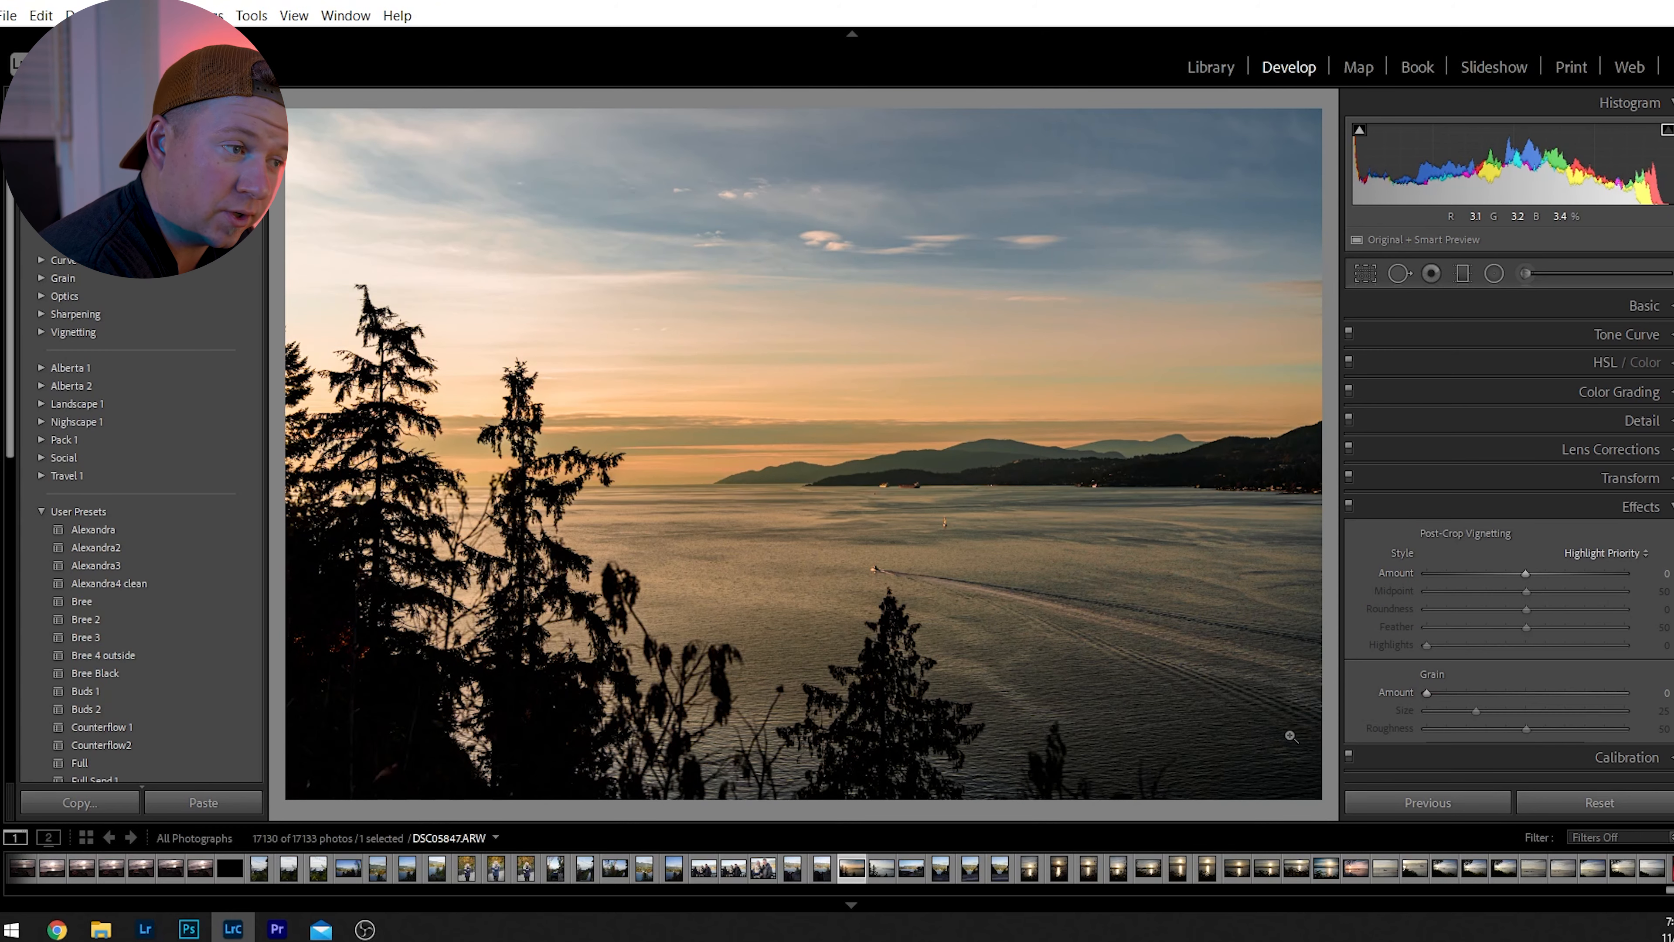
pyautogui.click(1647, 307)
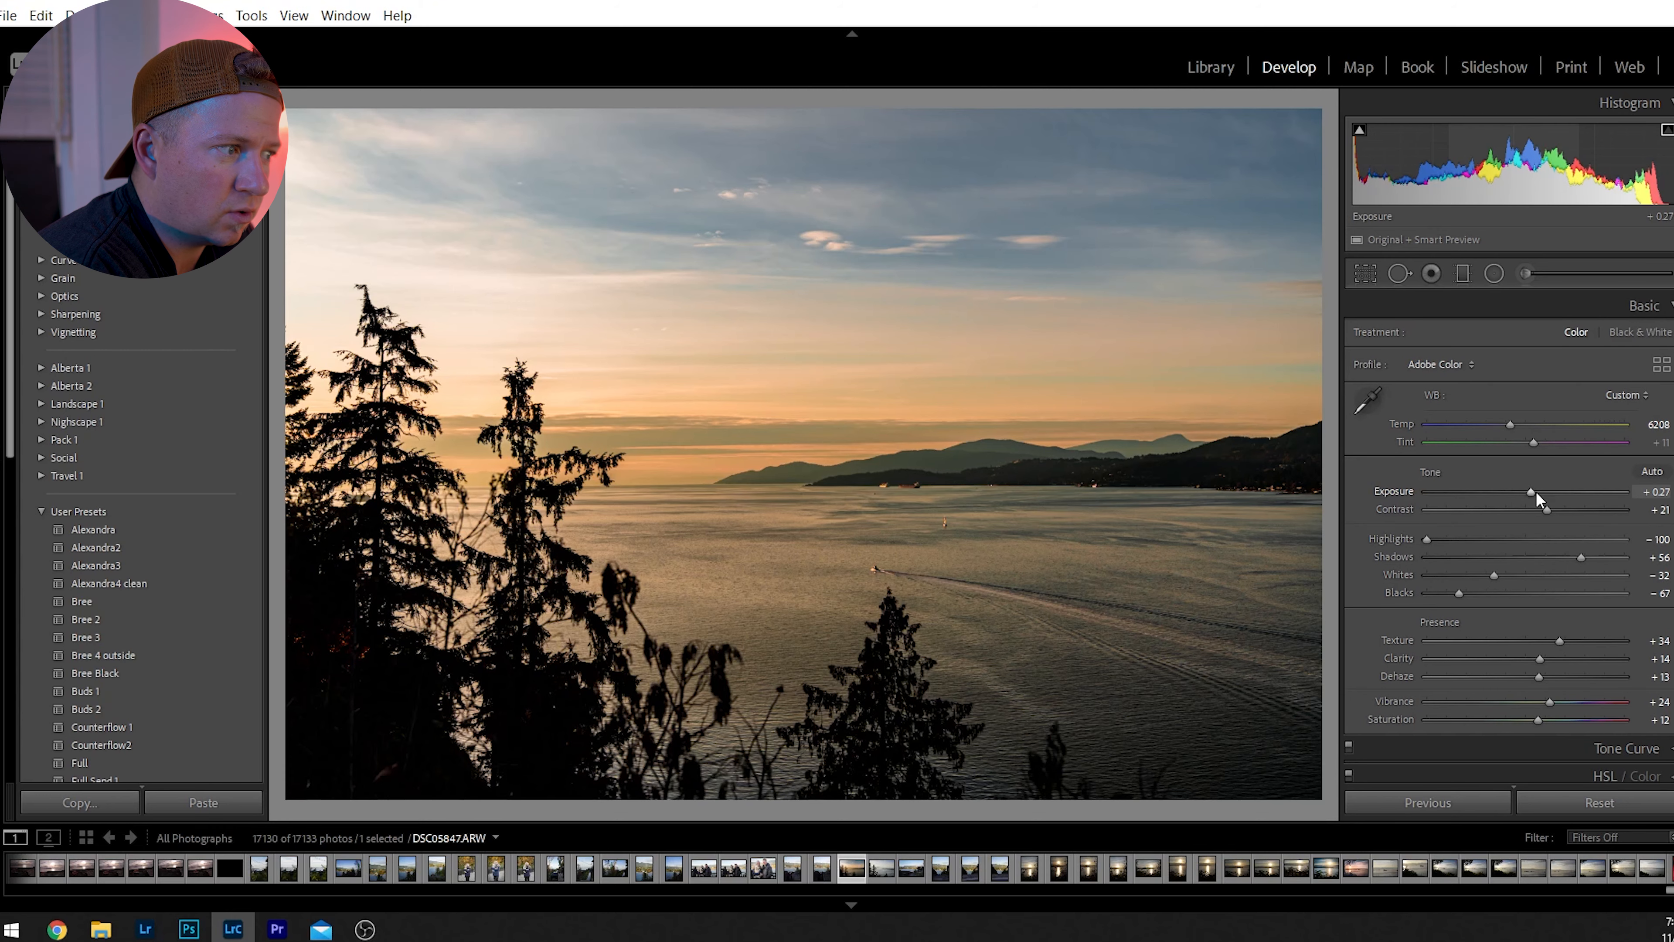
pyautogui.moveTo(1536, 491); pyautogui.dragTo(1538, 493)
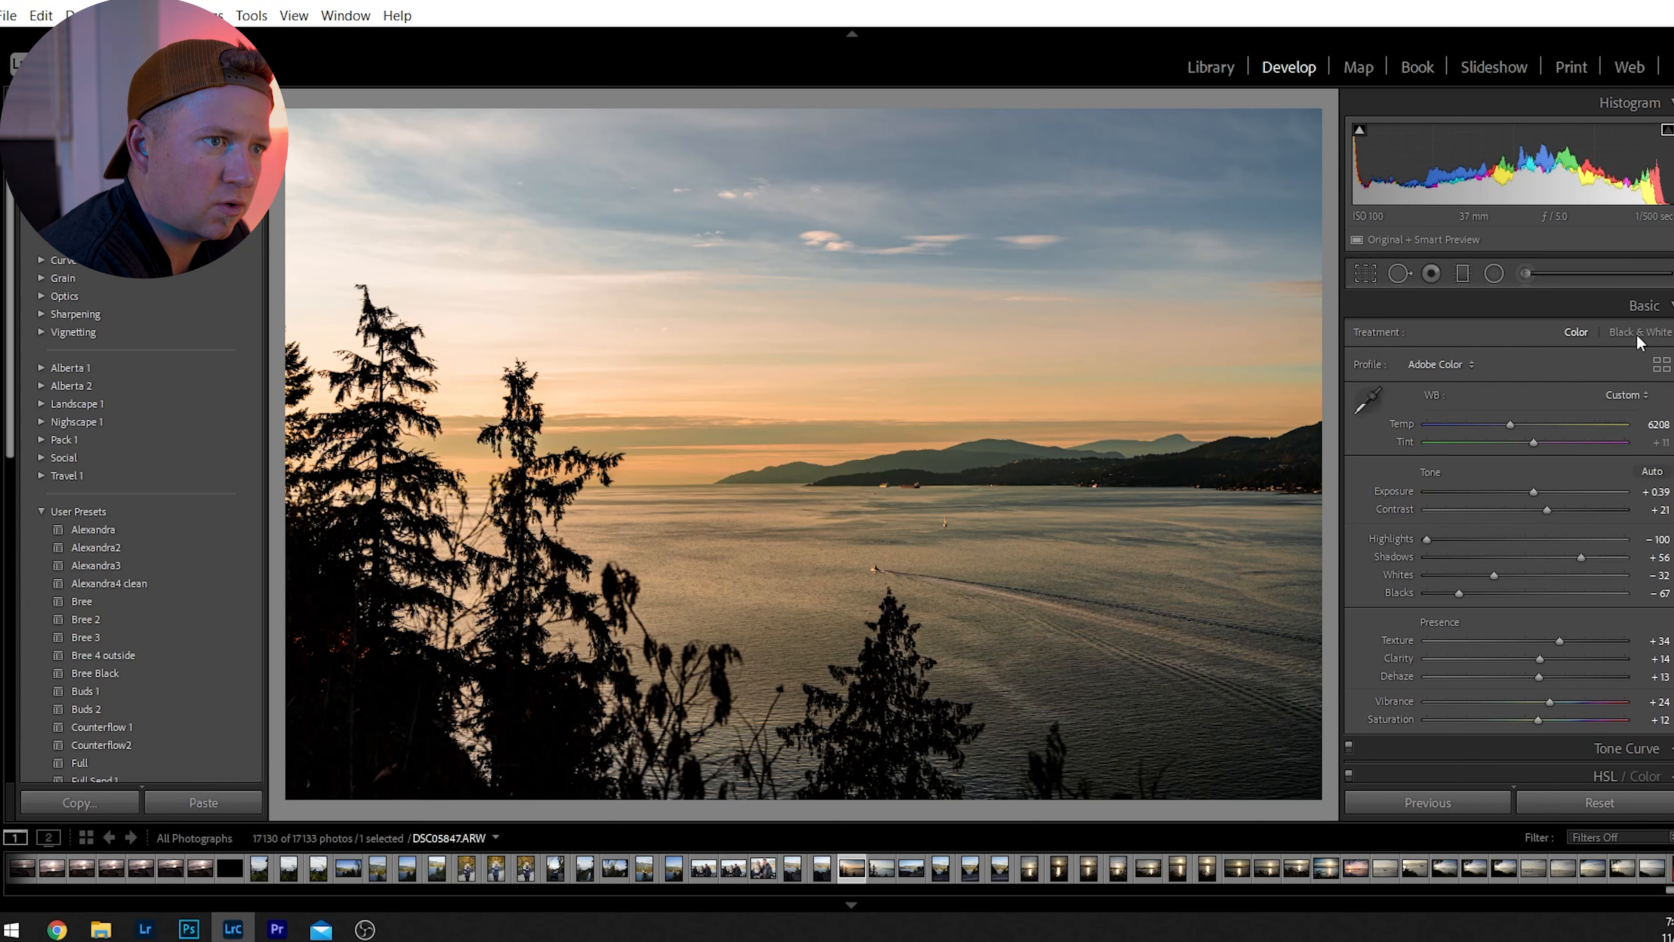
pyautogui.click(1641, 304)
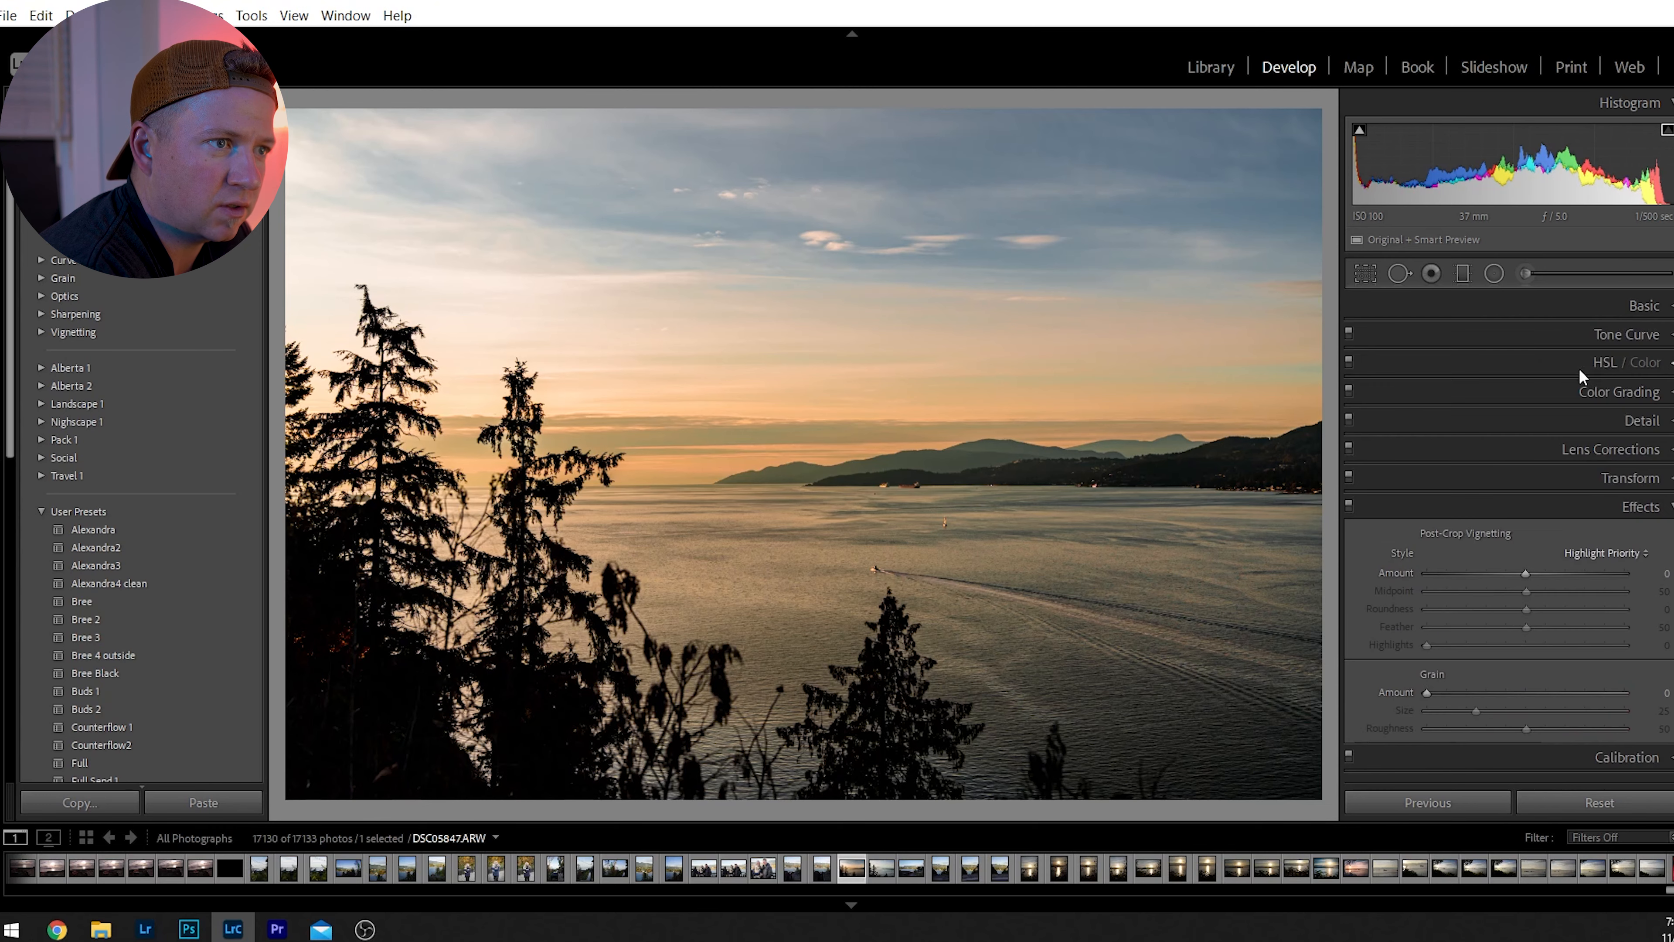
# Draw a diagonal graduated filter from the sky down across the water, and undo an extra near-vertical one.
pyautogui.click(1464, 275)
pyautogui.moveTo(1059, 412); pyautogui.dragTo(919, 767)
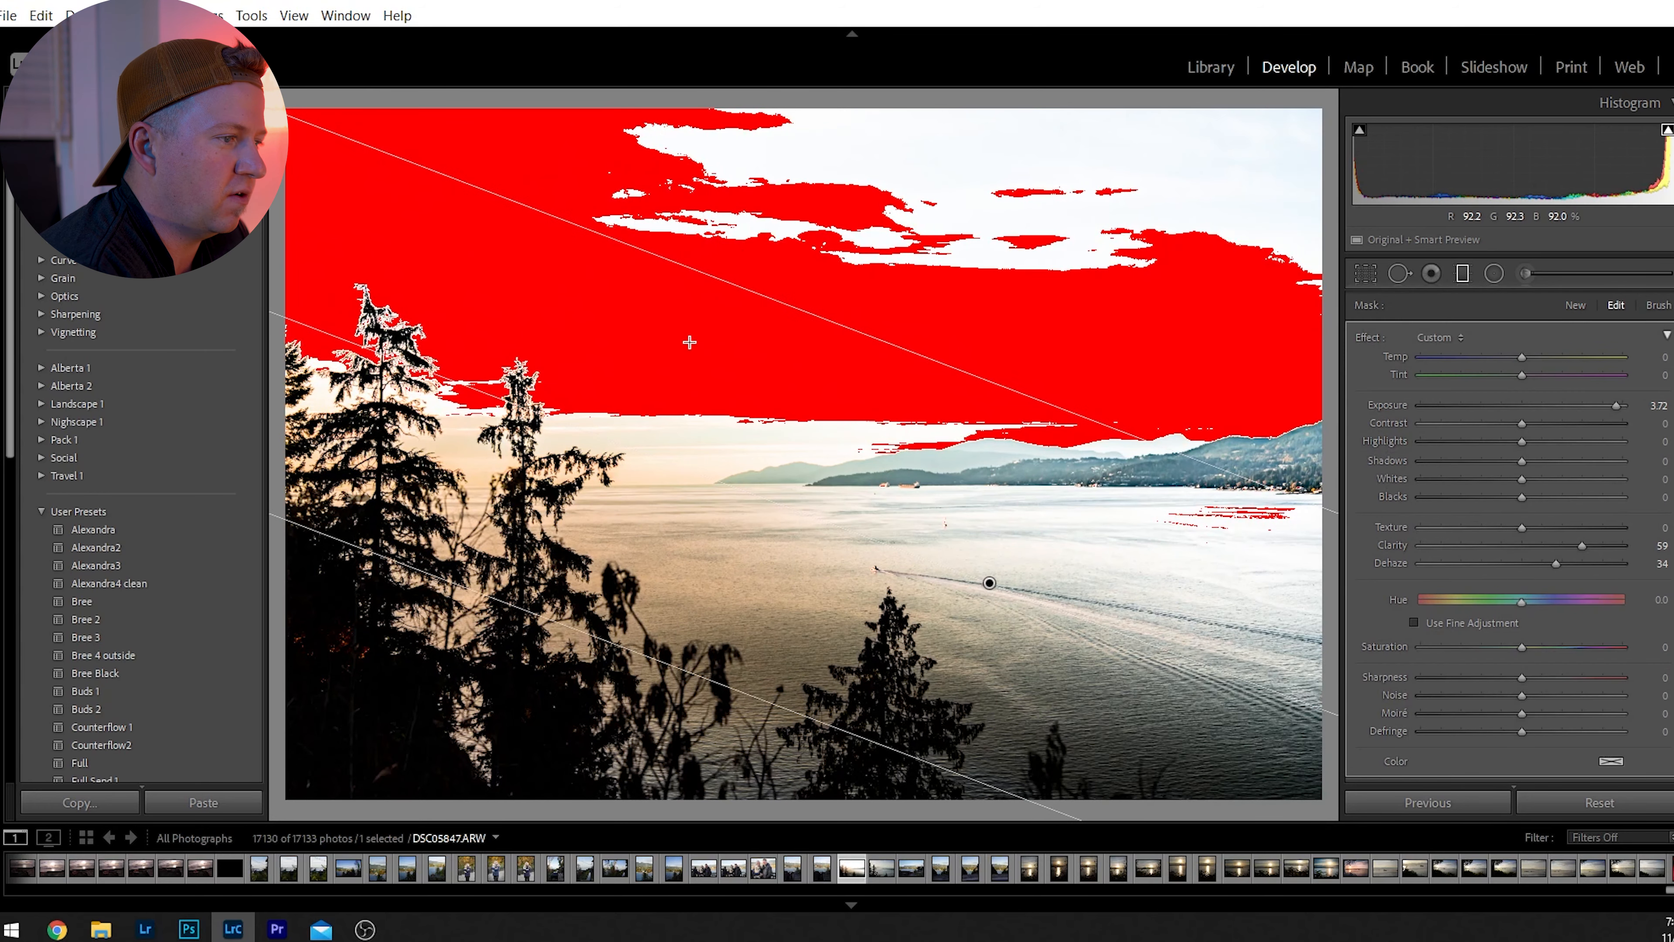
pyautogui.moveTo(936, 442); pyautogui.dragTo(710, 431)
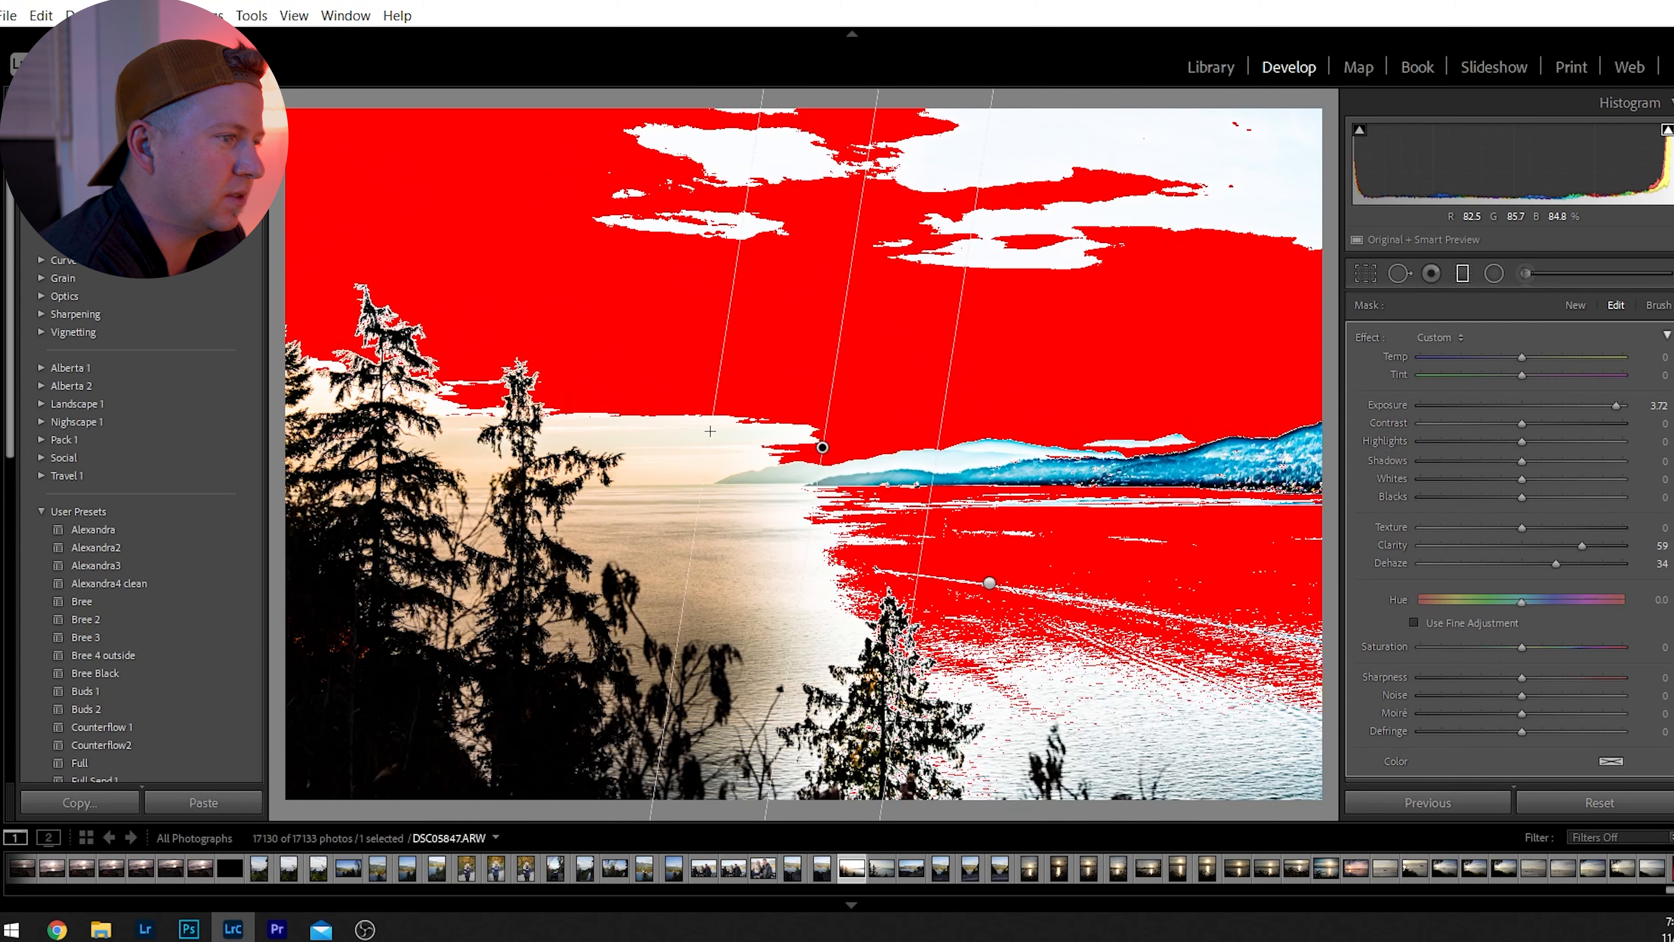
pyautogui.hotkey('ctrl', 'z')
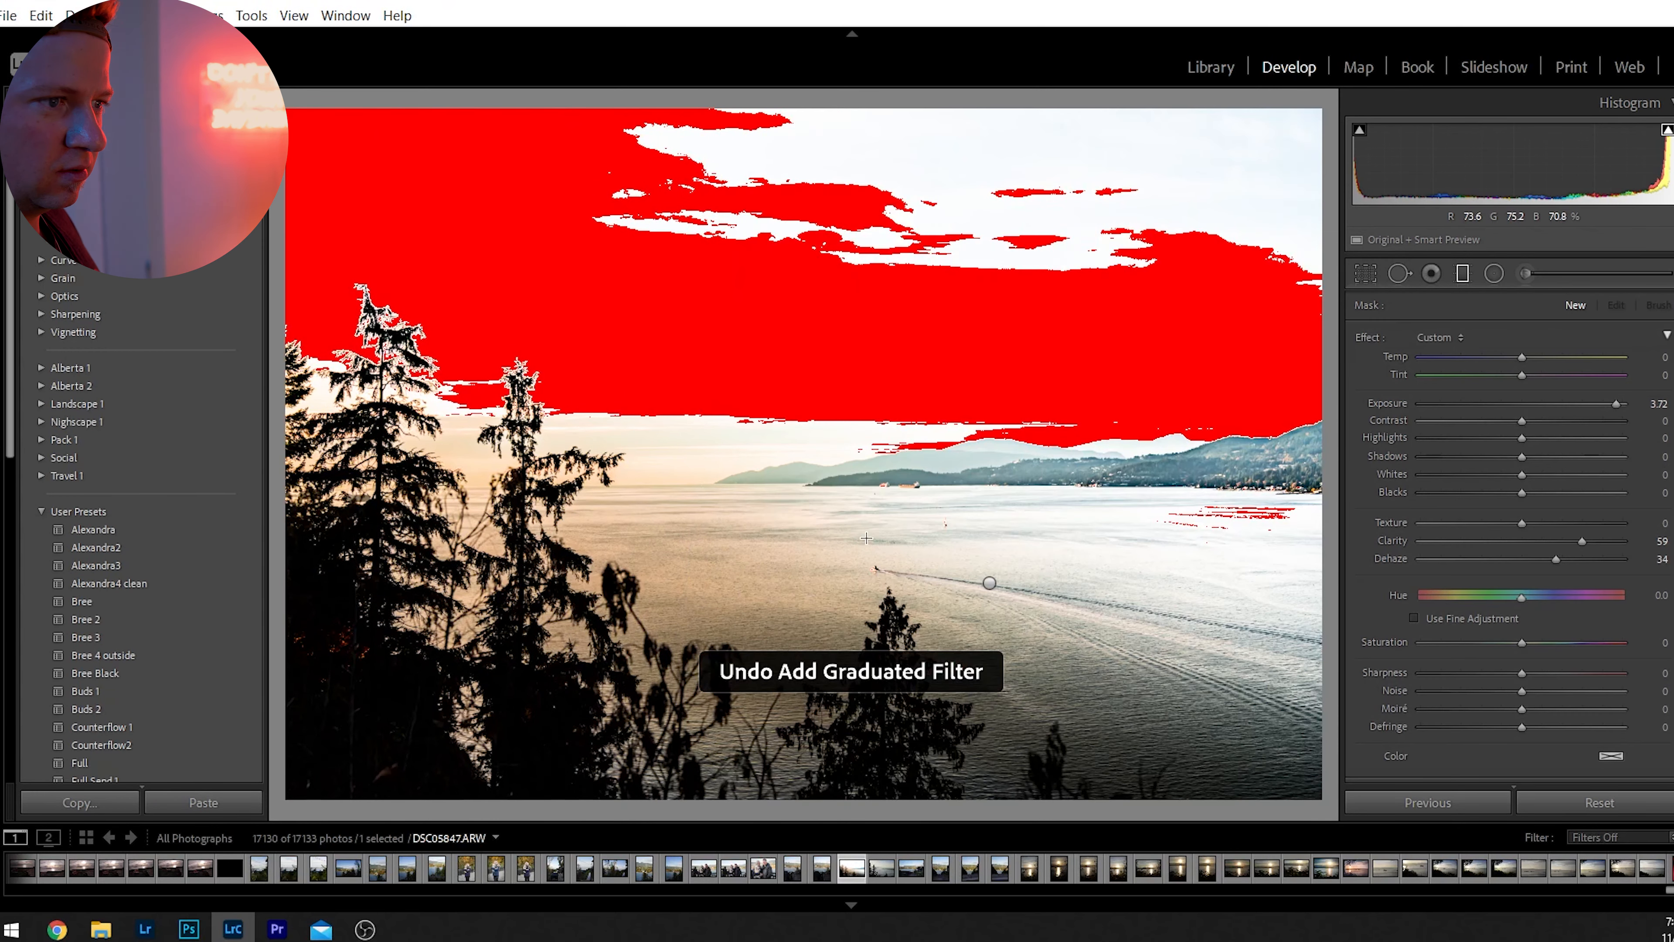
# Select the diagonal graduated filter, slide its pin toward the horizon near the hills, and tilt the gradient more steeply.
pyautogui.click(989, 582)
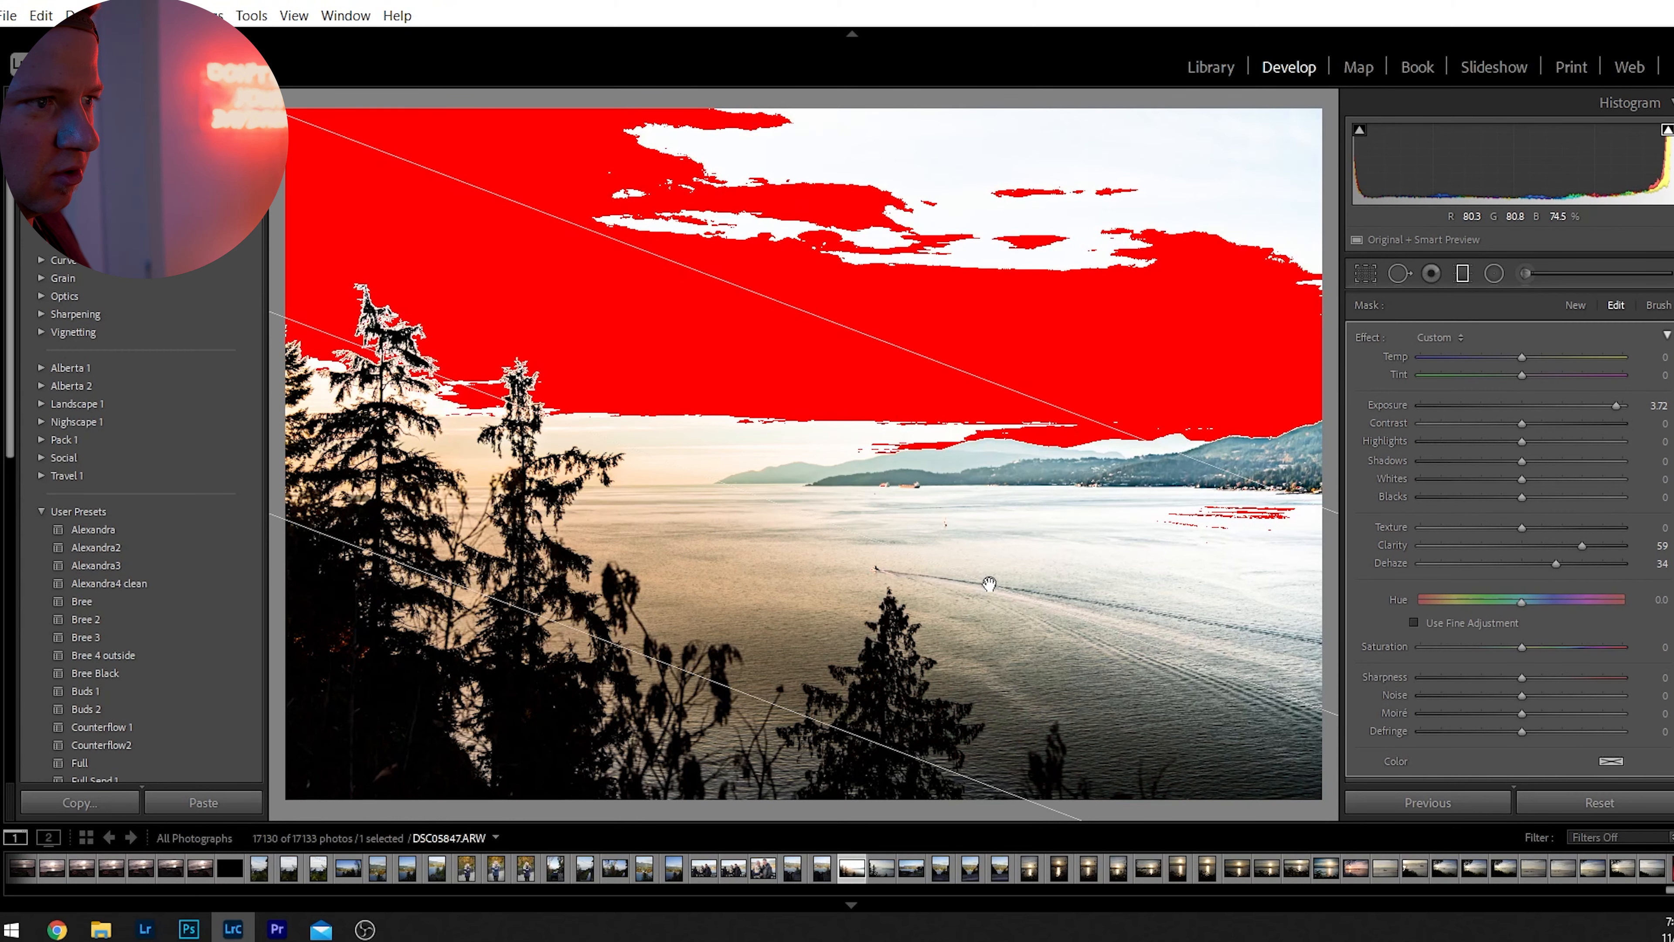
pyautogui.moveTo(986, 582); pyautogui.dragTo(693, 454)
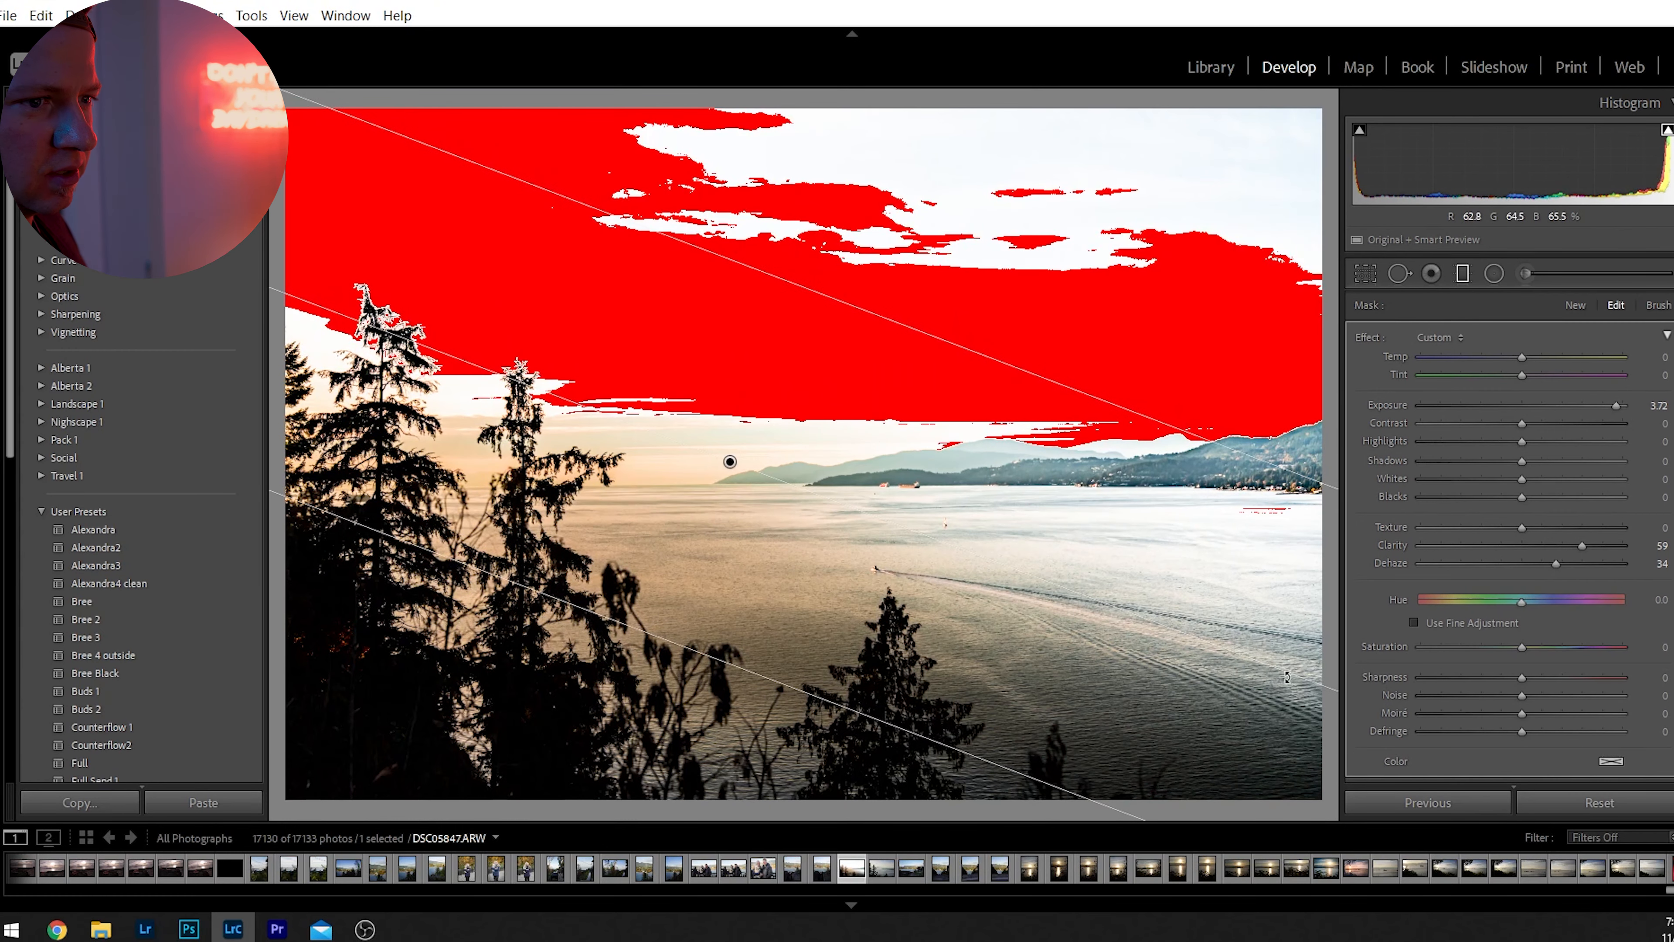
pyautogui.moveTo(1294, 673); pyautogui.dragTo(1293, 683)
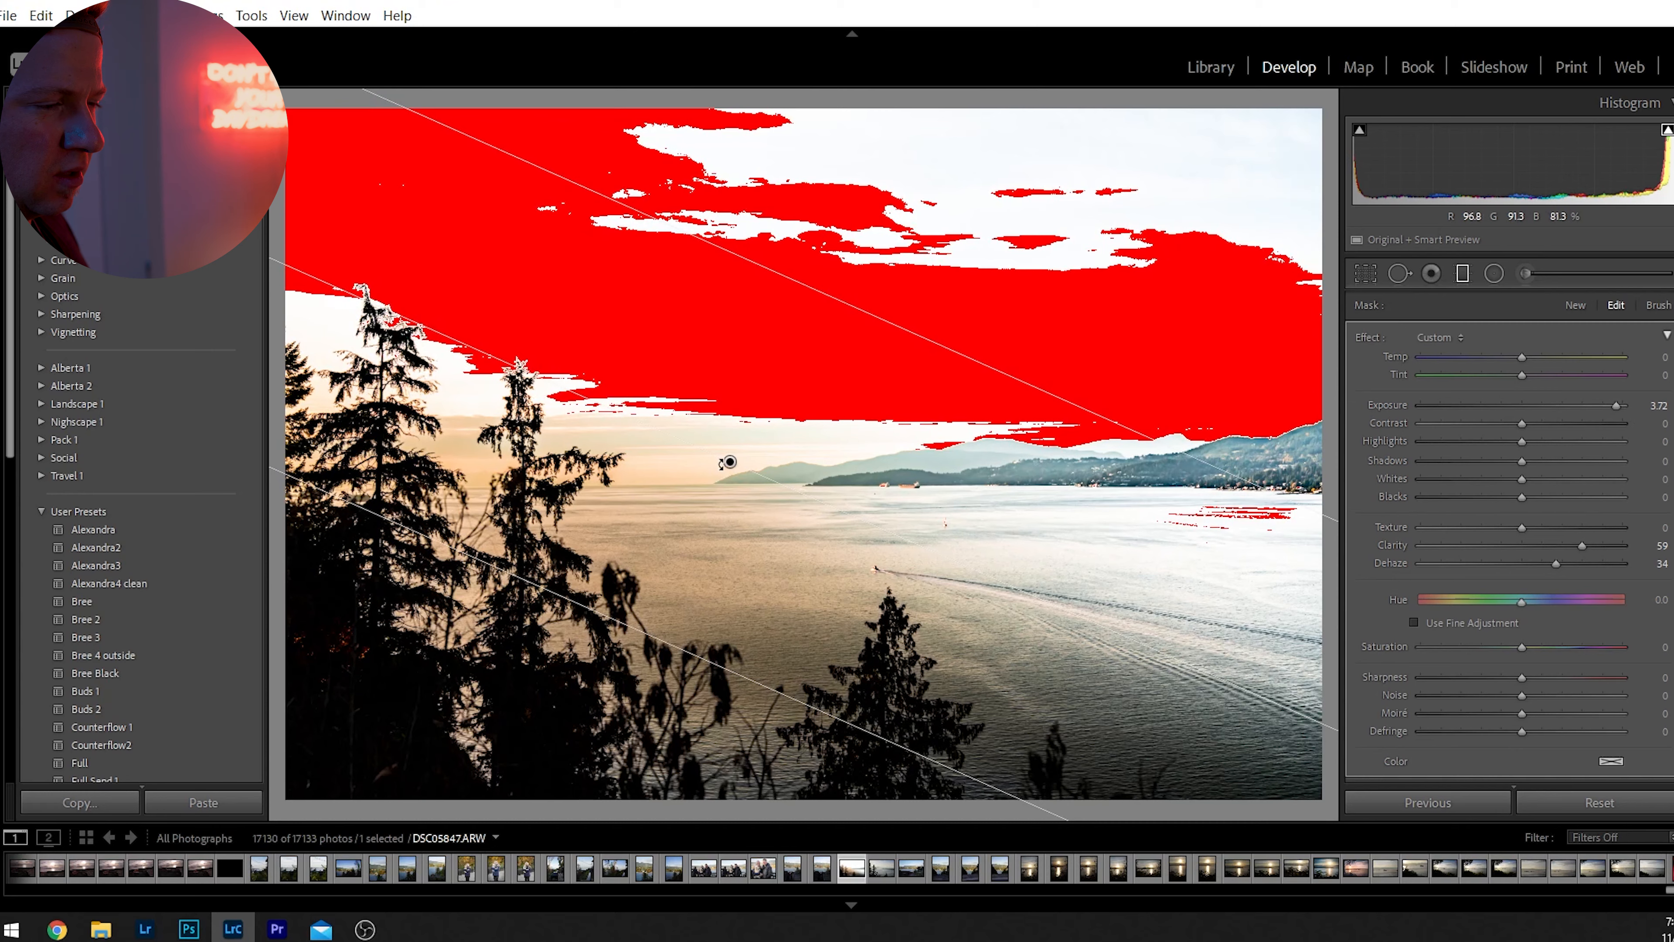
# Move the graduated filter's pin just below the horizon, and set its Exposure to 0, Clarity 3, Dehaze 1, Contrast 19 and Saturation -34.
pyautogui.moveTo(730, 463); pyautogui.dragTo(704, 507)
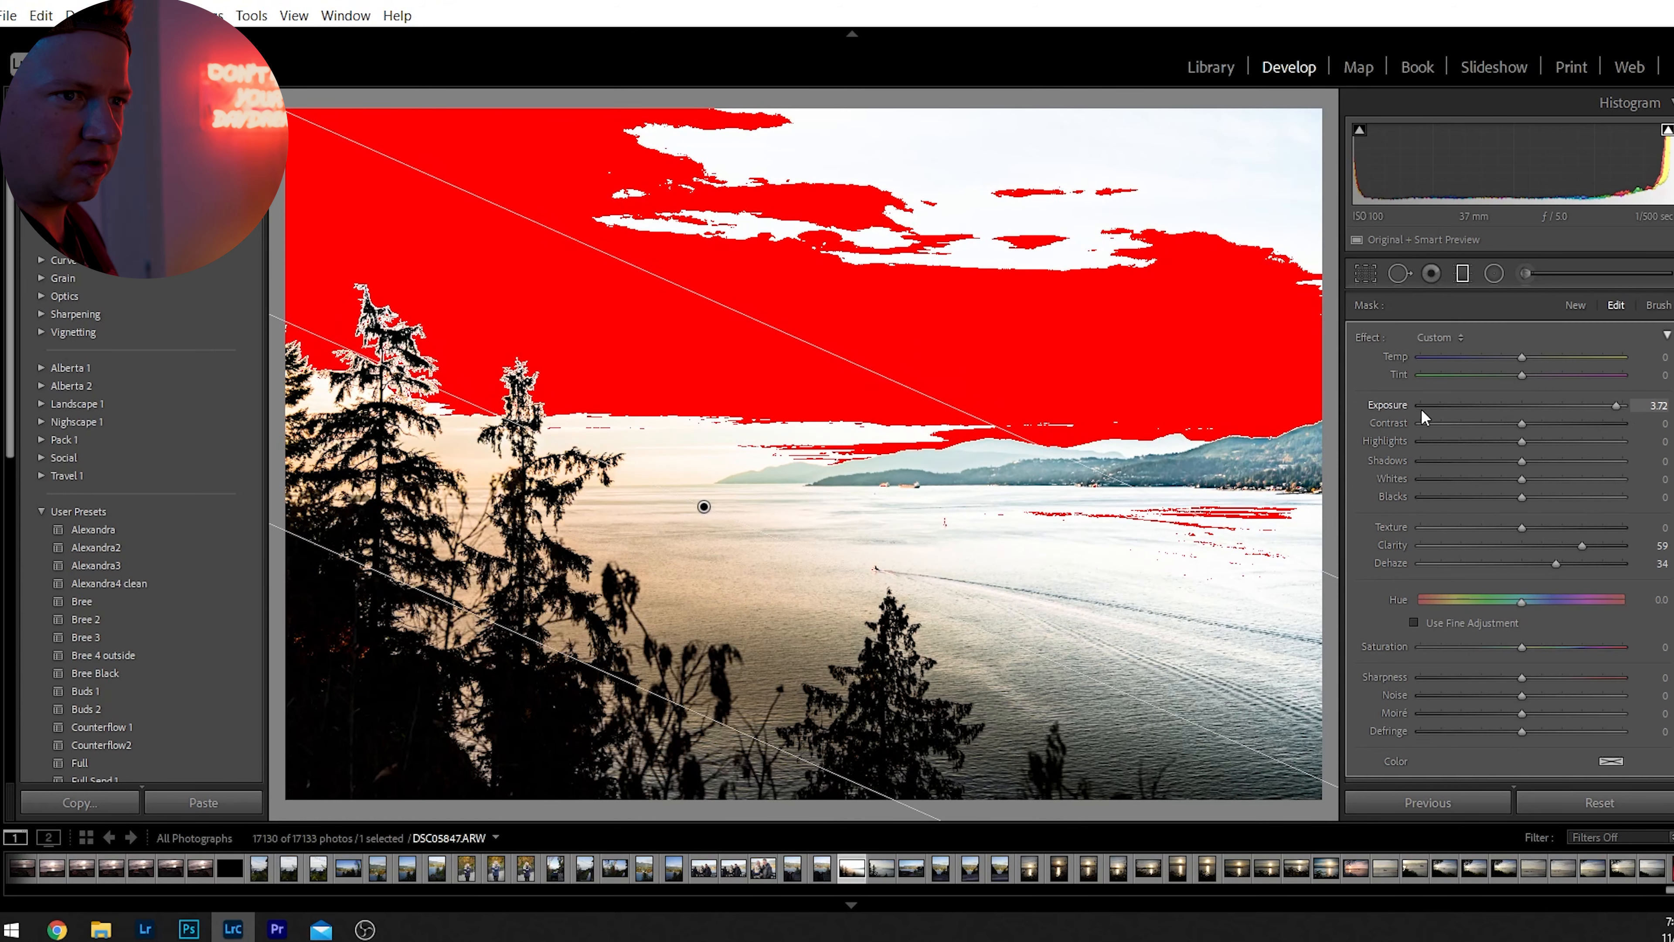
pyautogui.moveTo(1610, 404); pyautogui.dragTo(1521, 424)
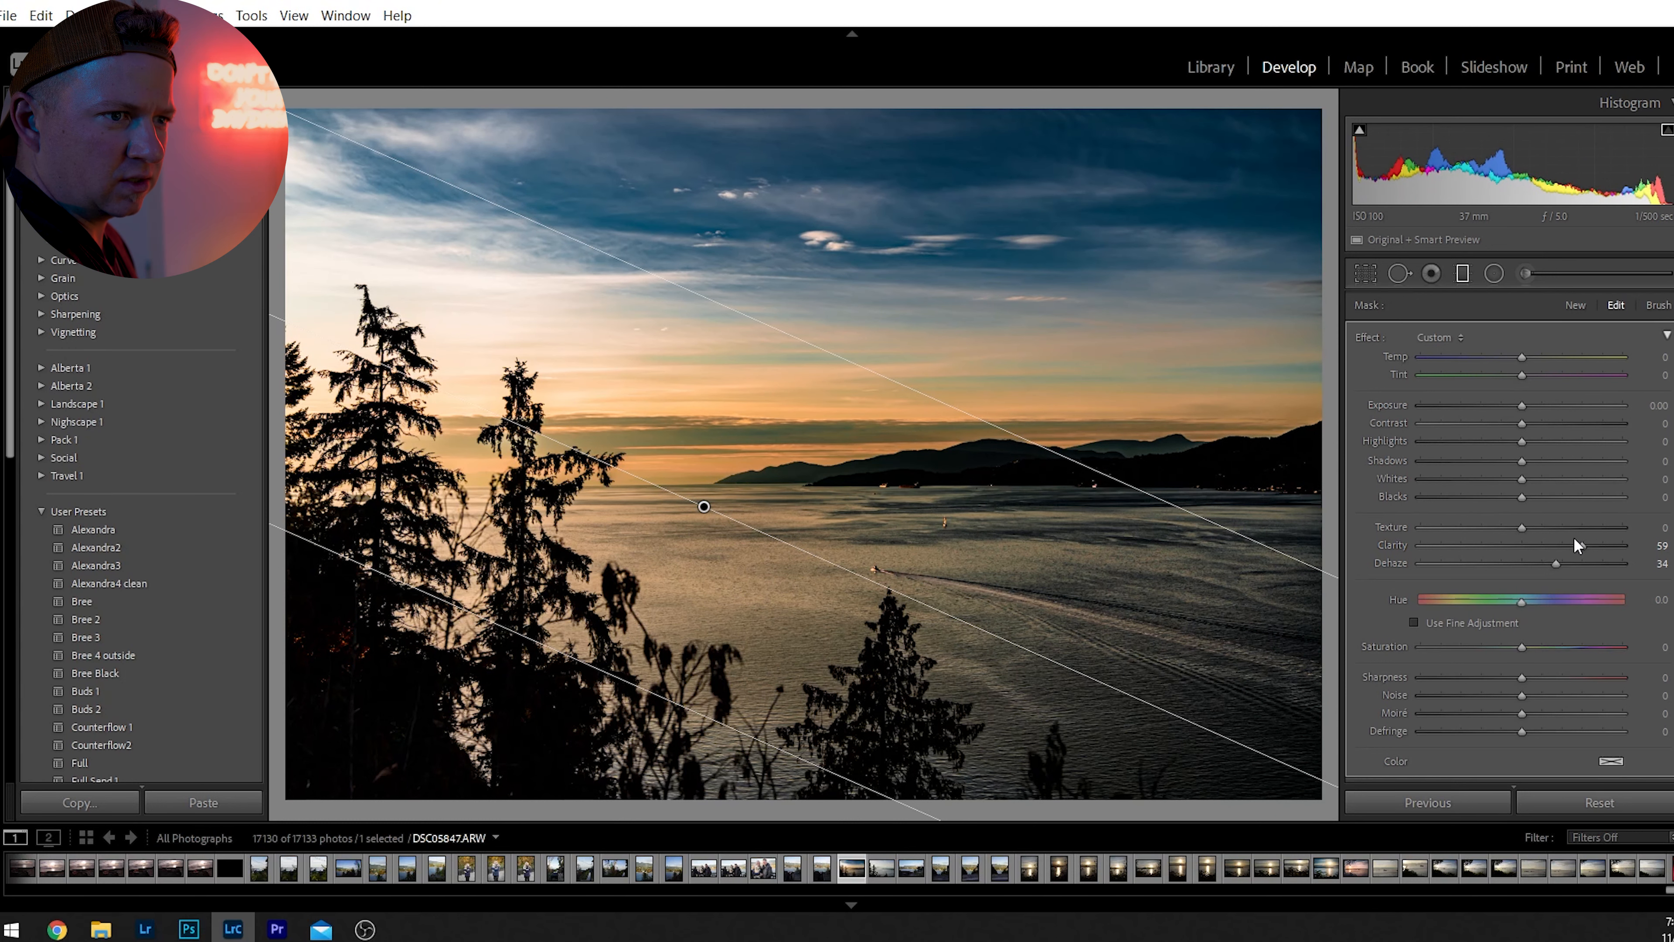
pyautogui.moveTo(1574, 544); pyautogui.dragTo(1519, 567)
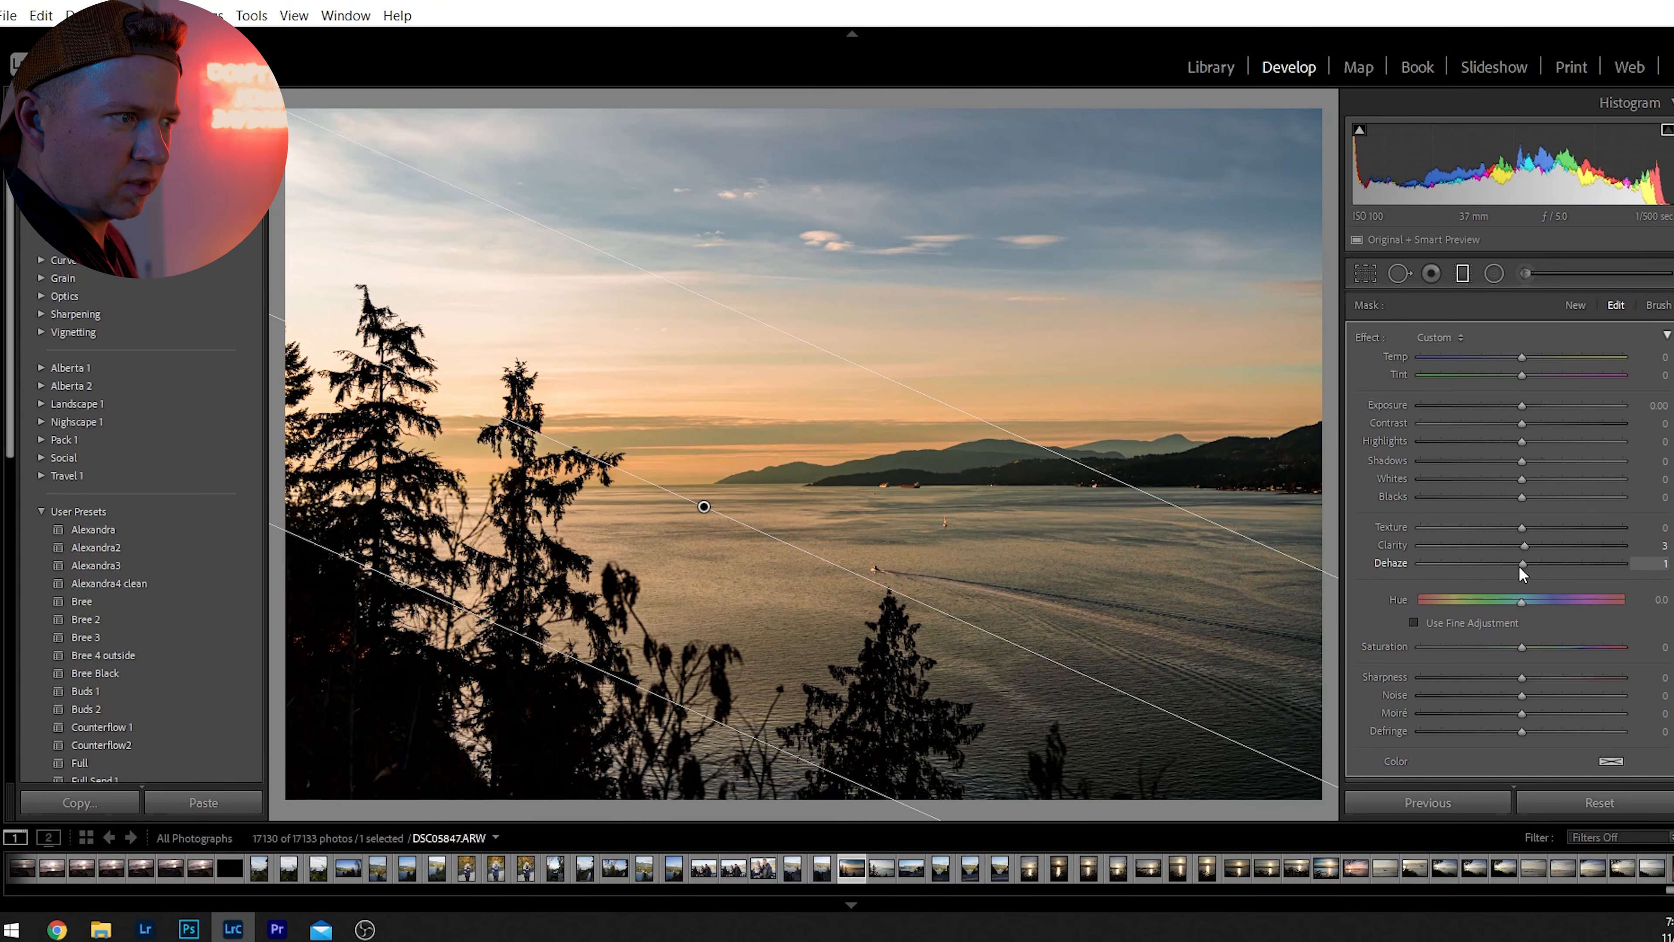
pyautogui.moveTo(1523, 423); pyautogui.dragTo(1550, 424)
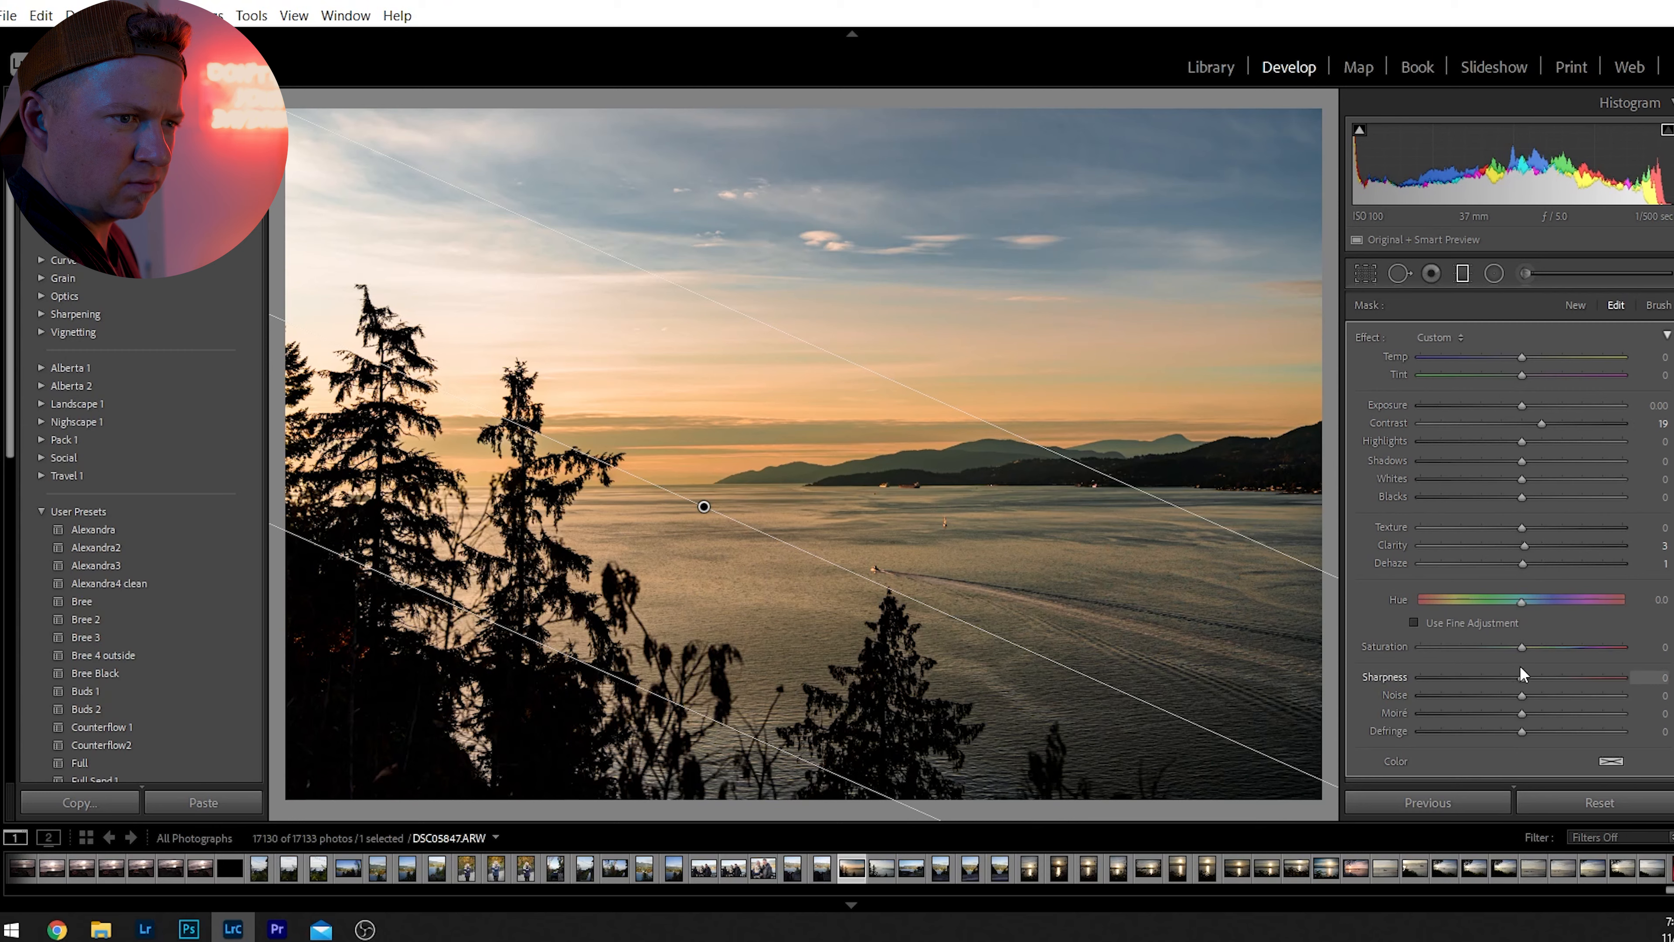
pyautogui.moveTo(1519, 647); pyautogui.dragTo(1487, 653)
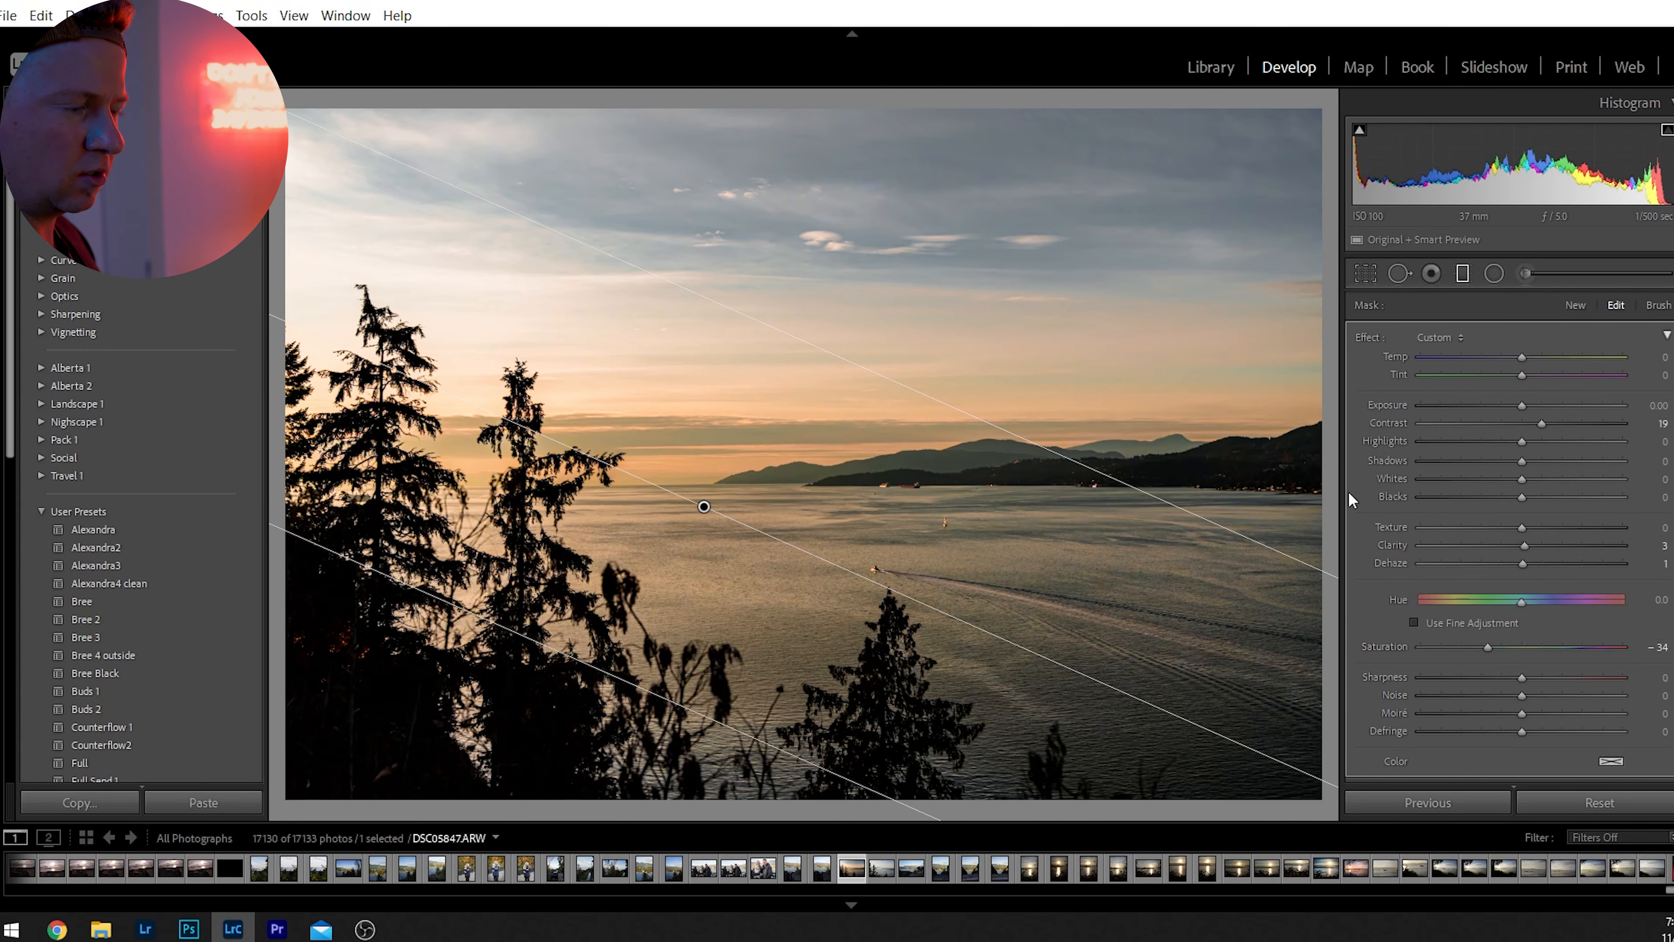
# Compare the sunset photo before and after side by side, deselect the graduated filter, and return to the single-photo view.
pyautogui.press('y')
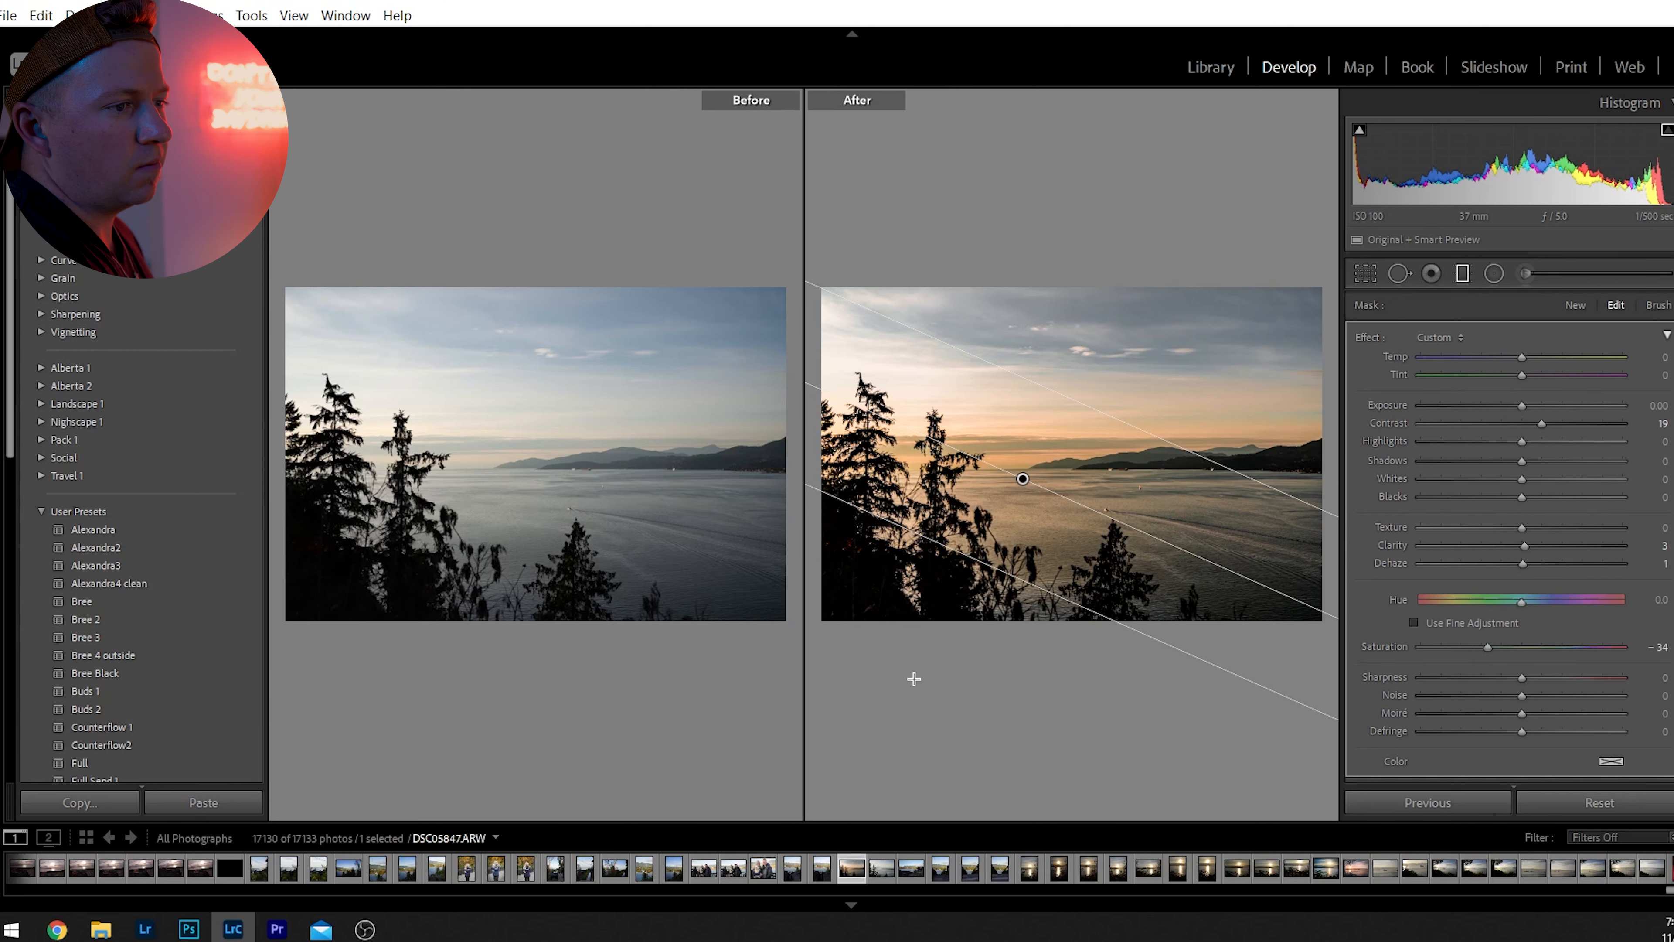
pyautogui.click(913, 679)
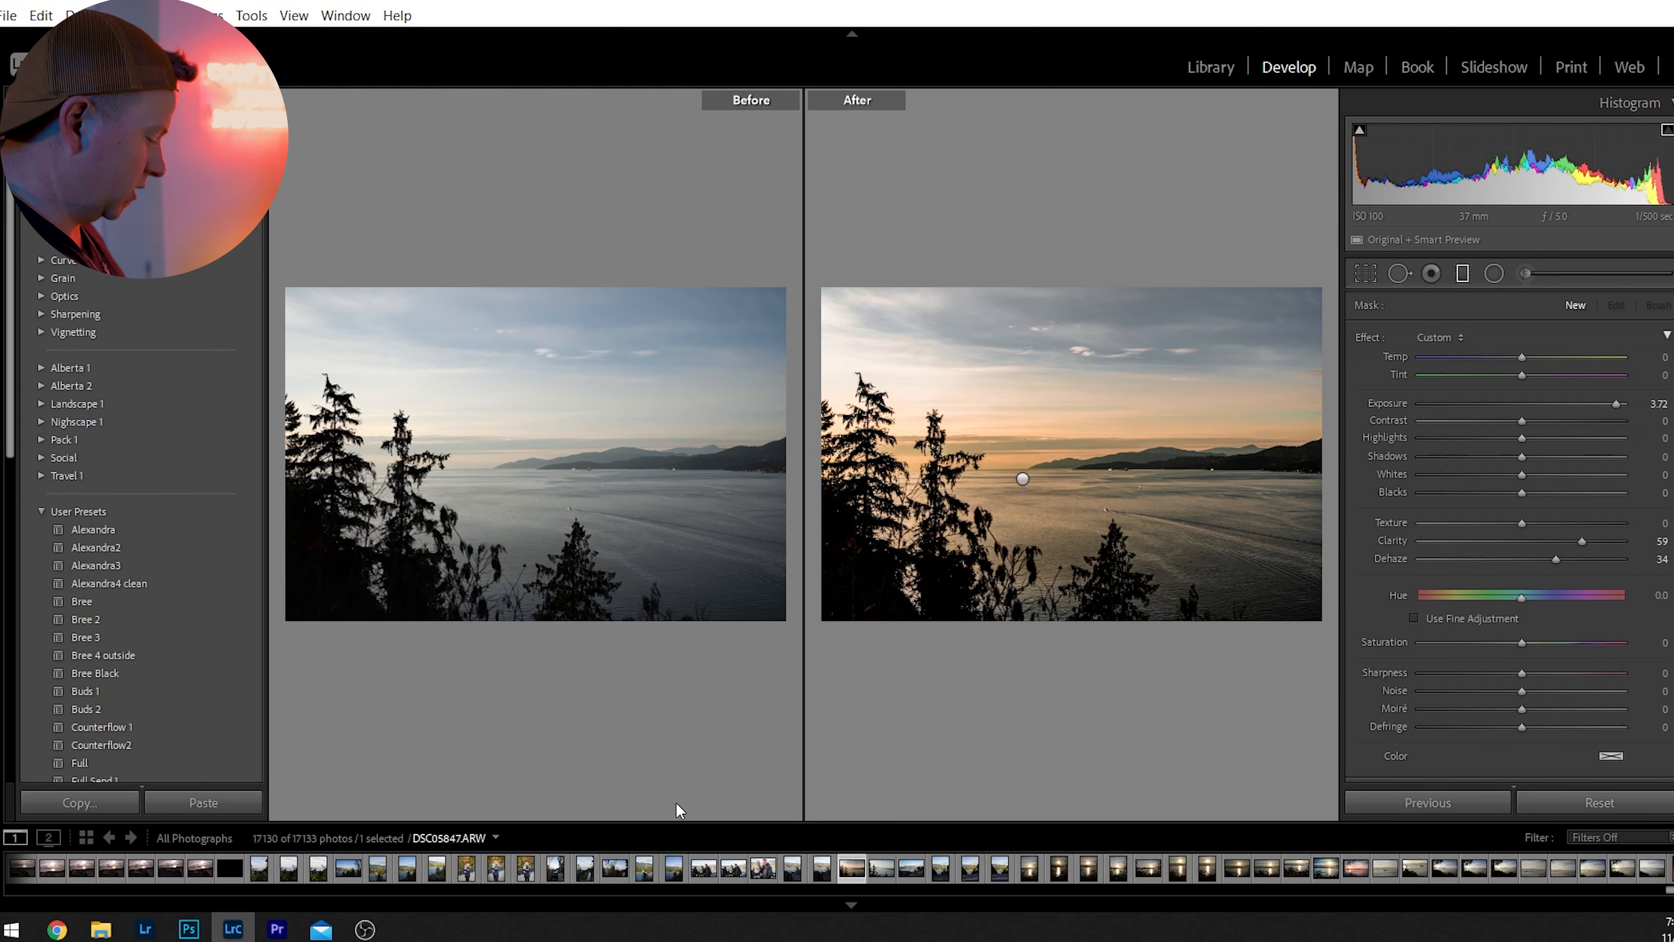
pyautogui.press('y')
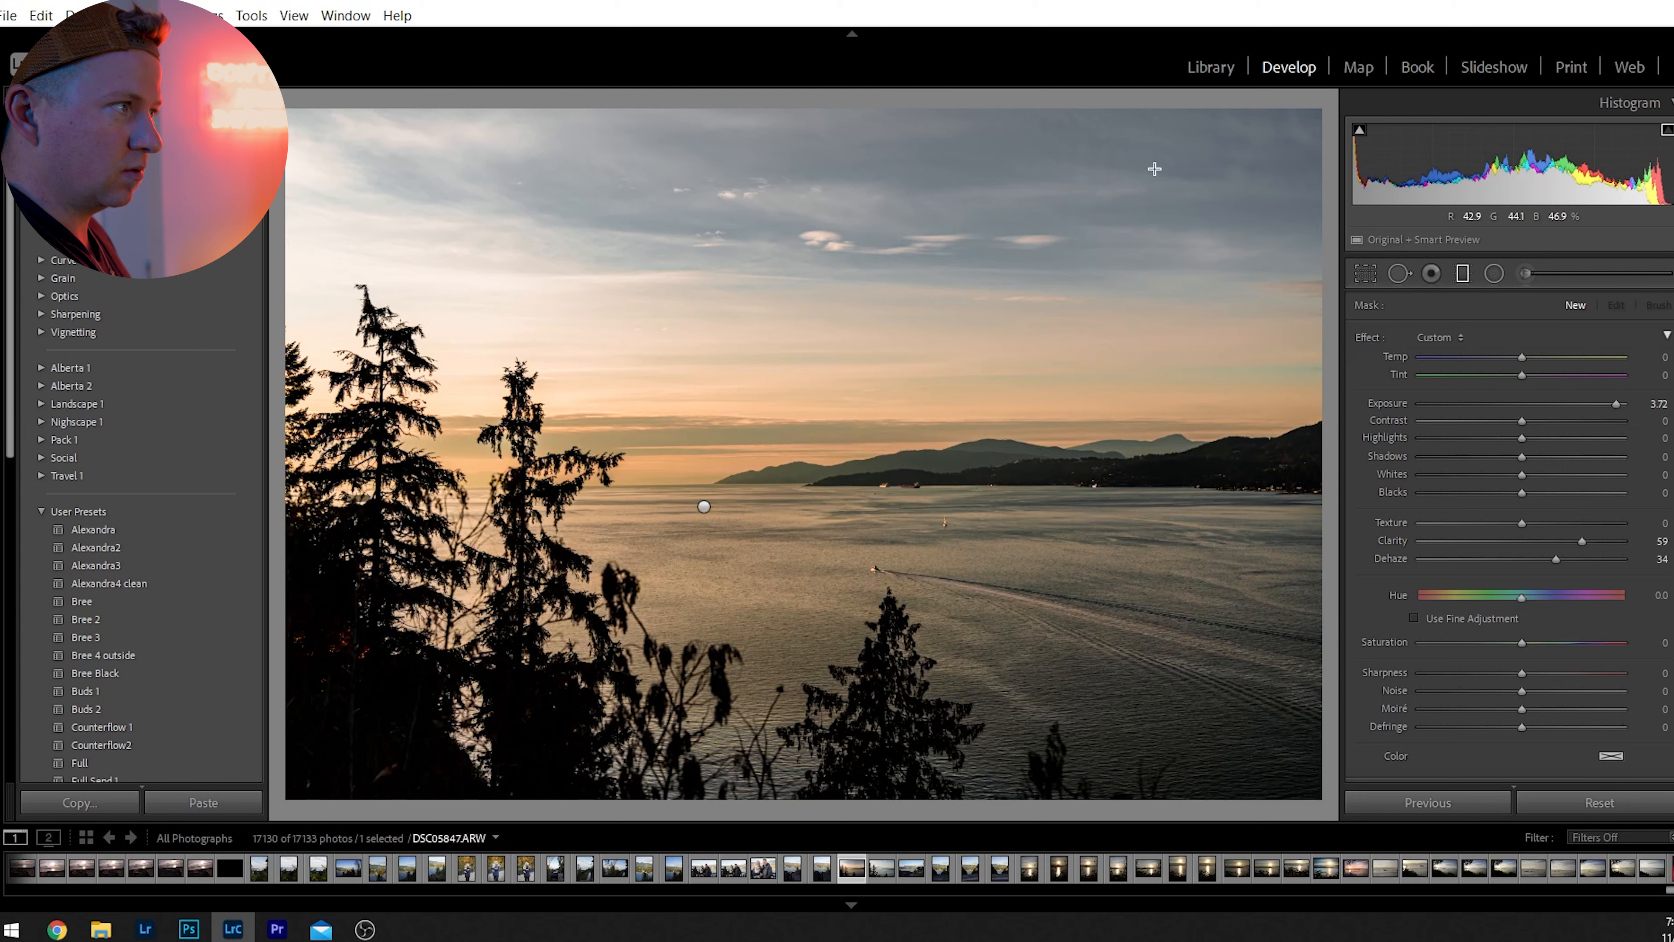
# Export the edited sunset photo.
pyautogui.click(8, 15)
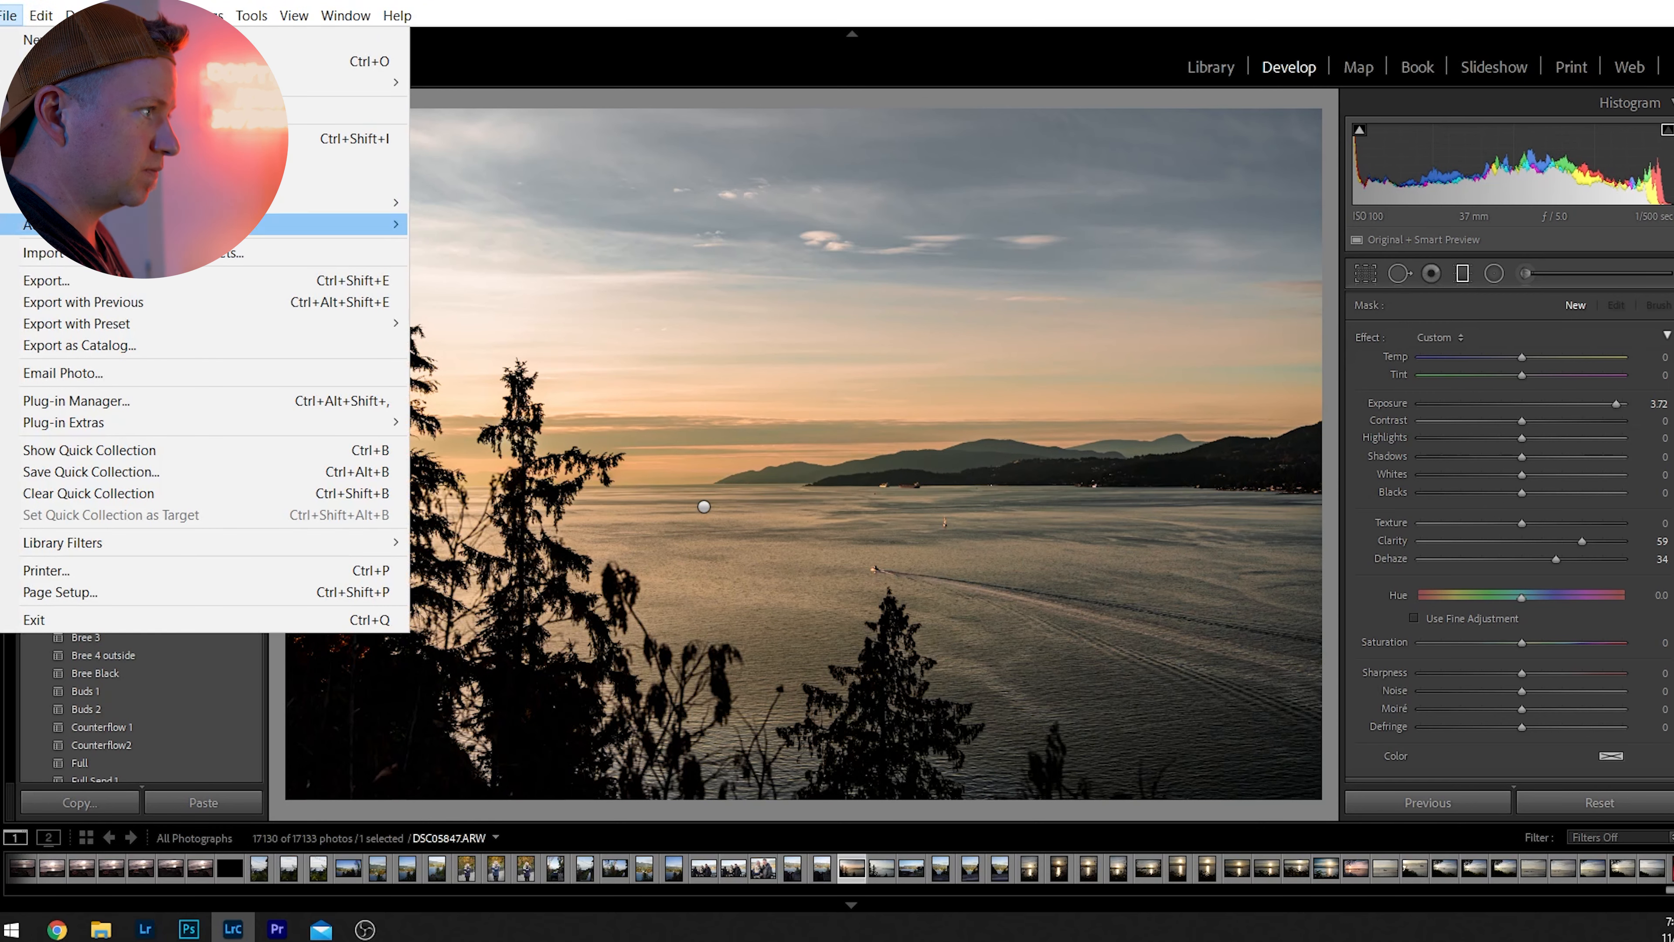
pyautogui.click(73, 281)
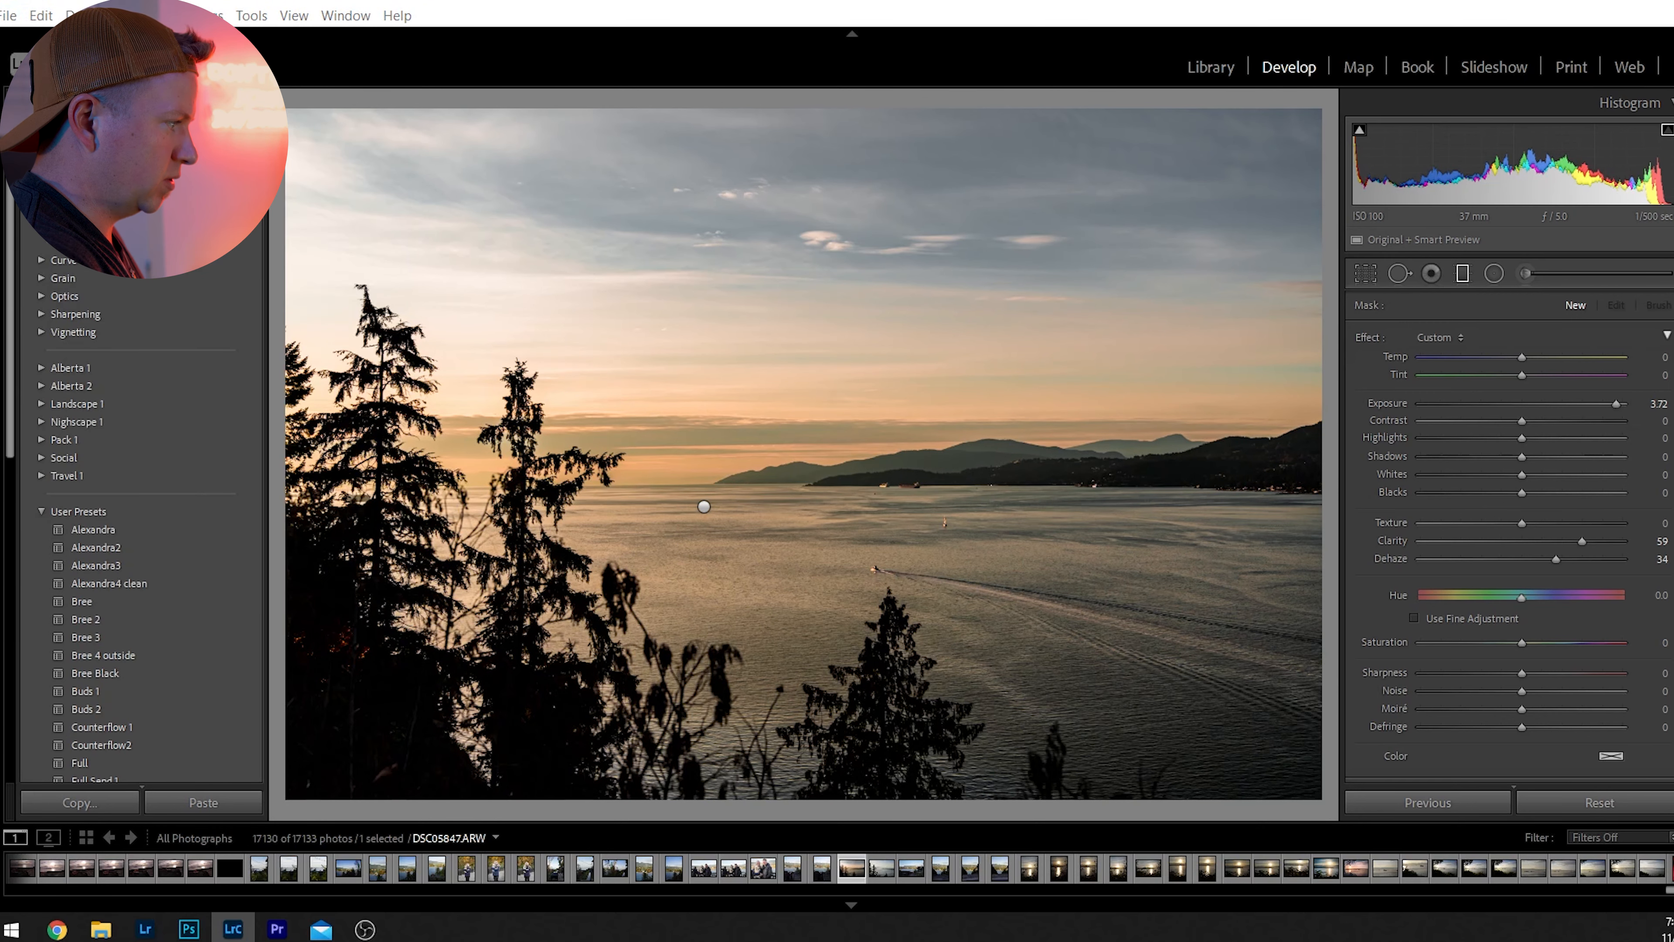
pyautogui.click(865, 578)
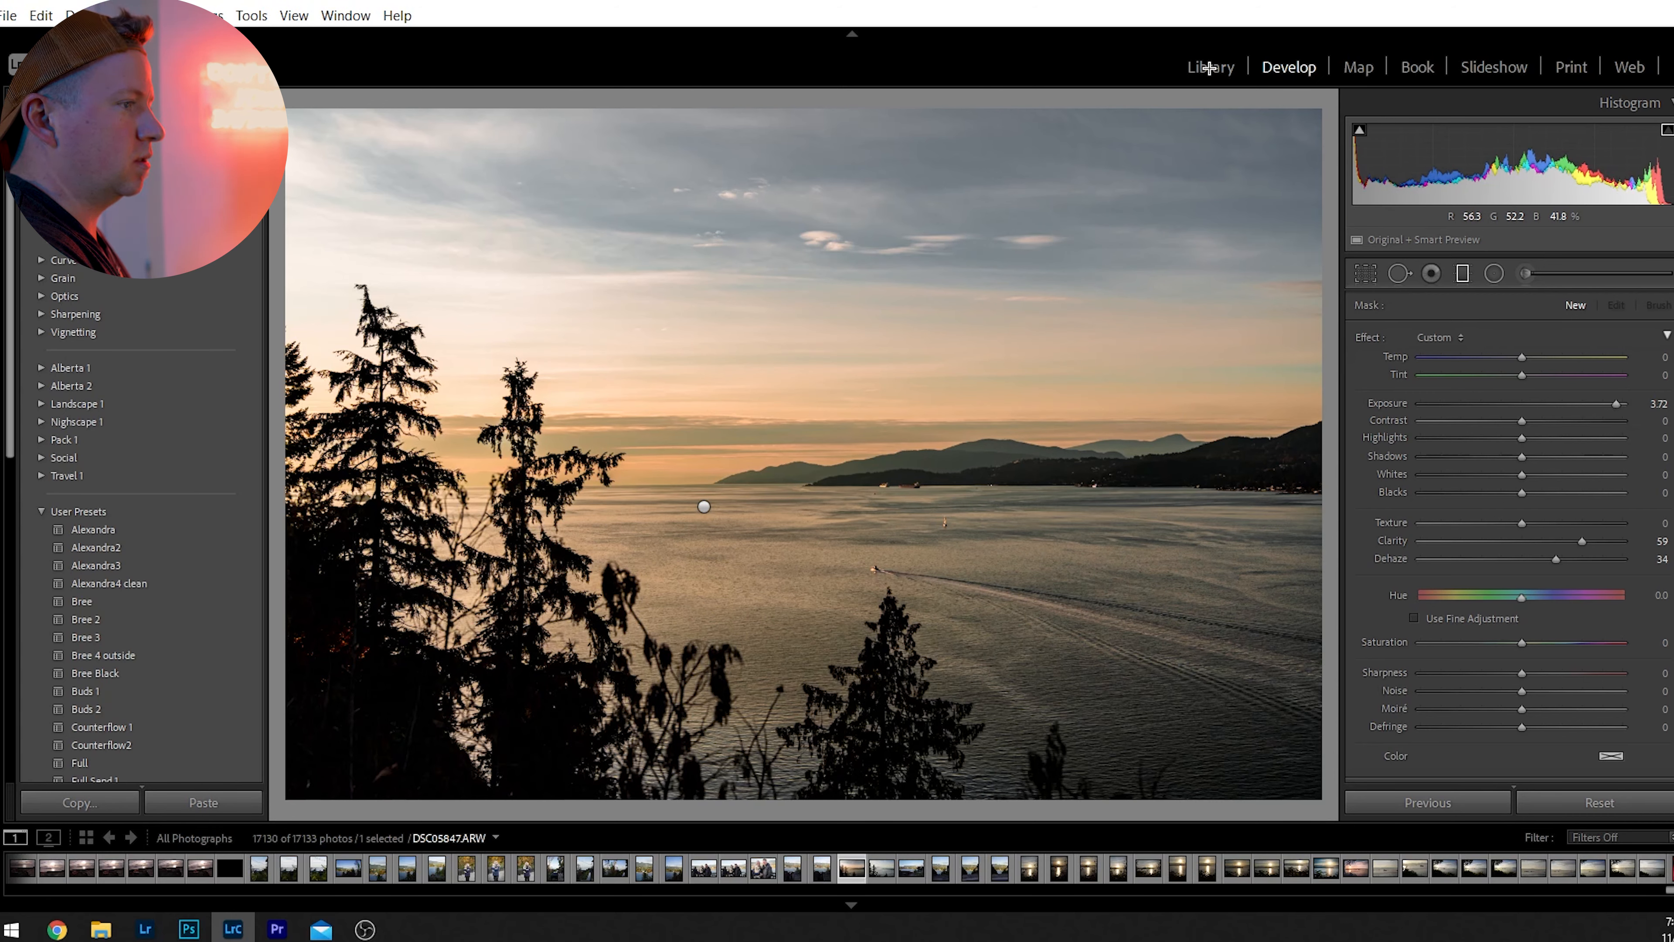
# View the edited photo in the Library, check the preceding bridge photo, and return to the sunset photo.
pyautogui.press('f')
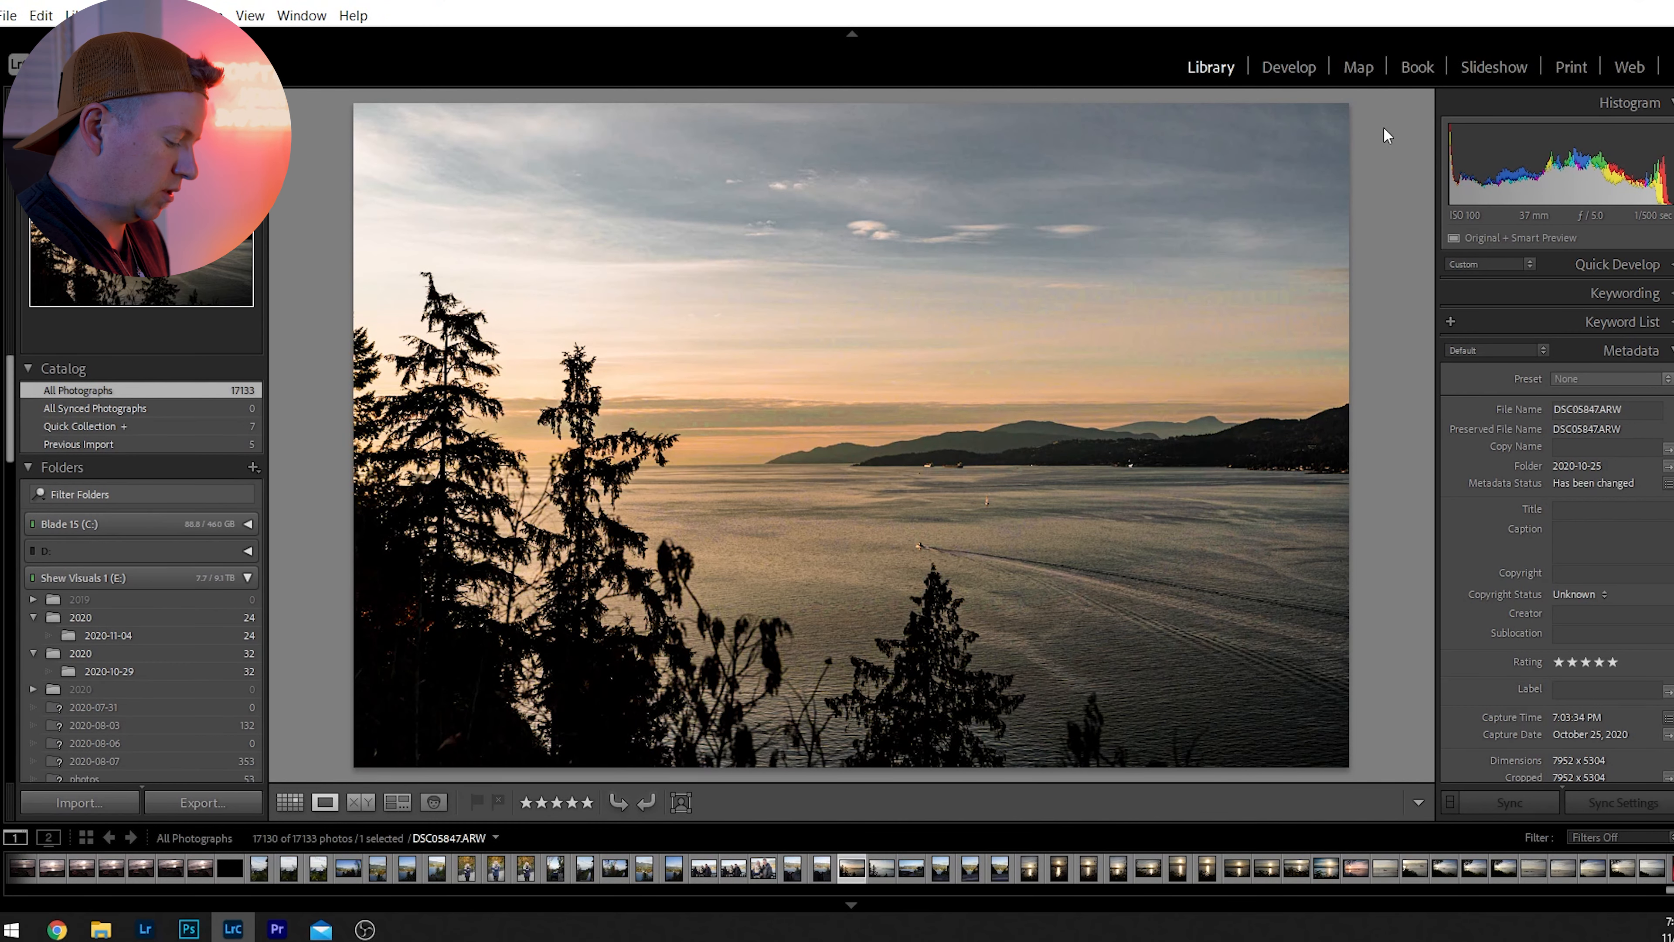
pyautogui.press('Left')
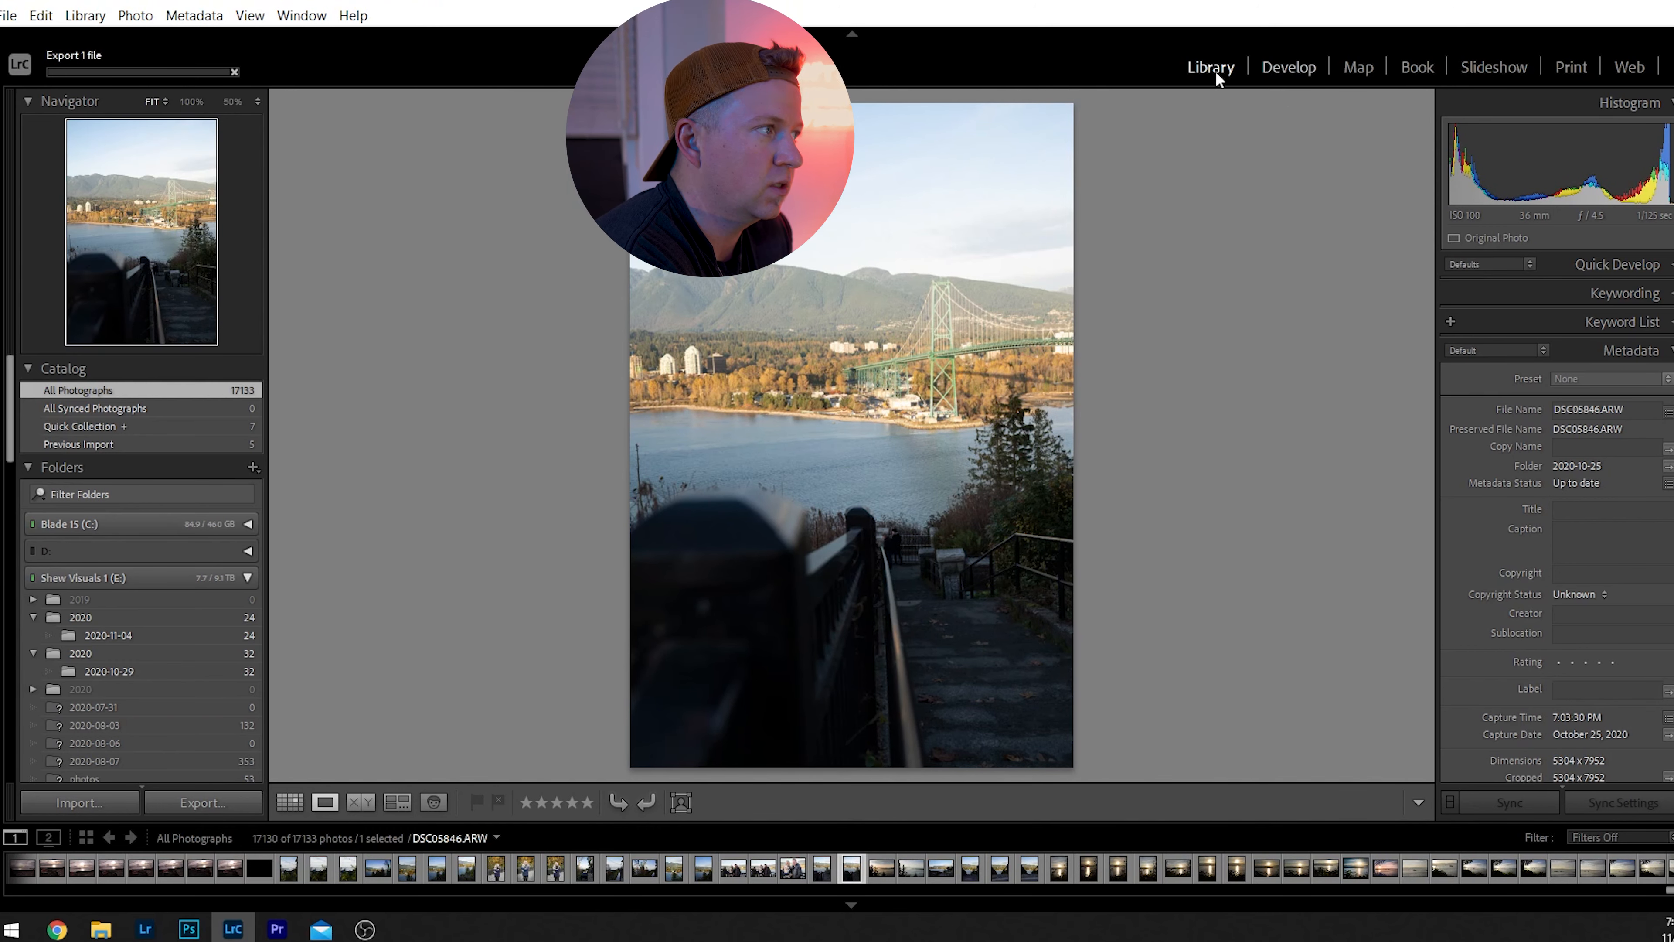
pyautogui.press('Right')
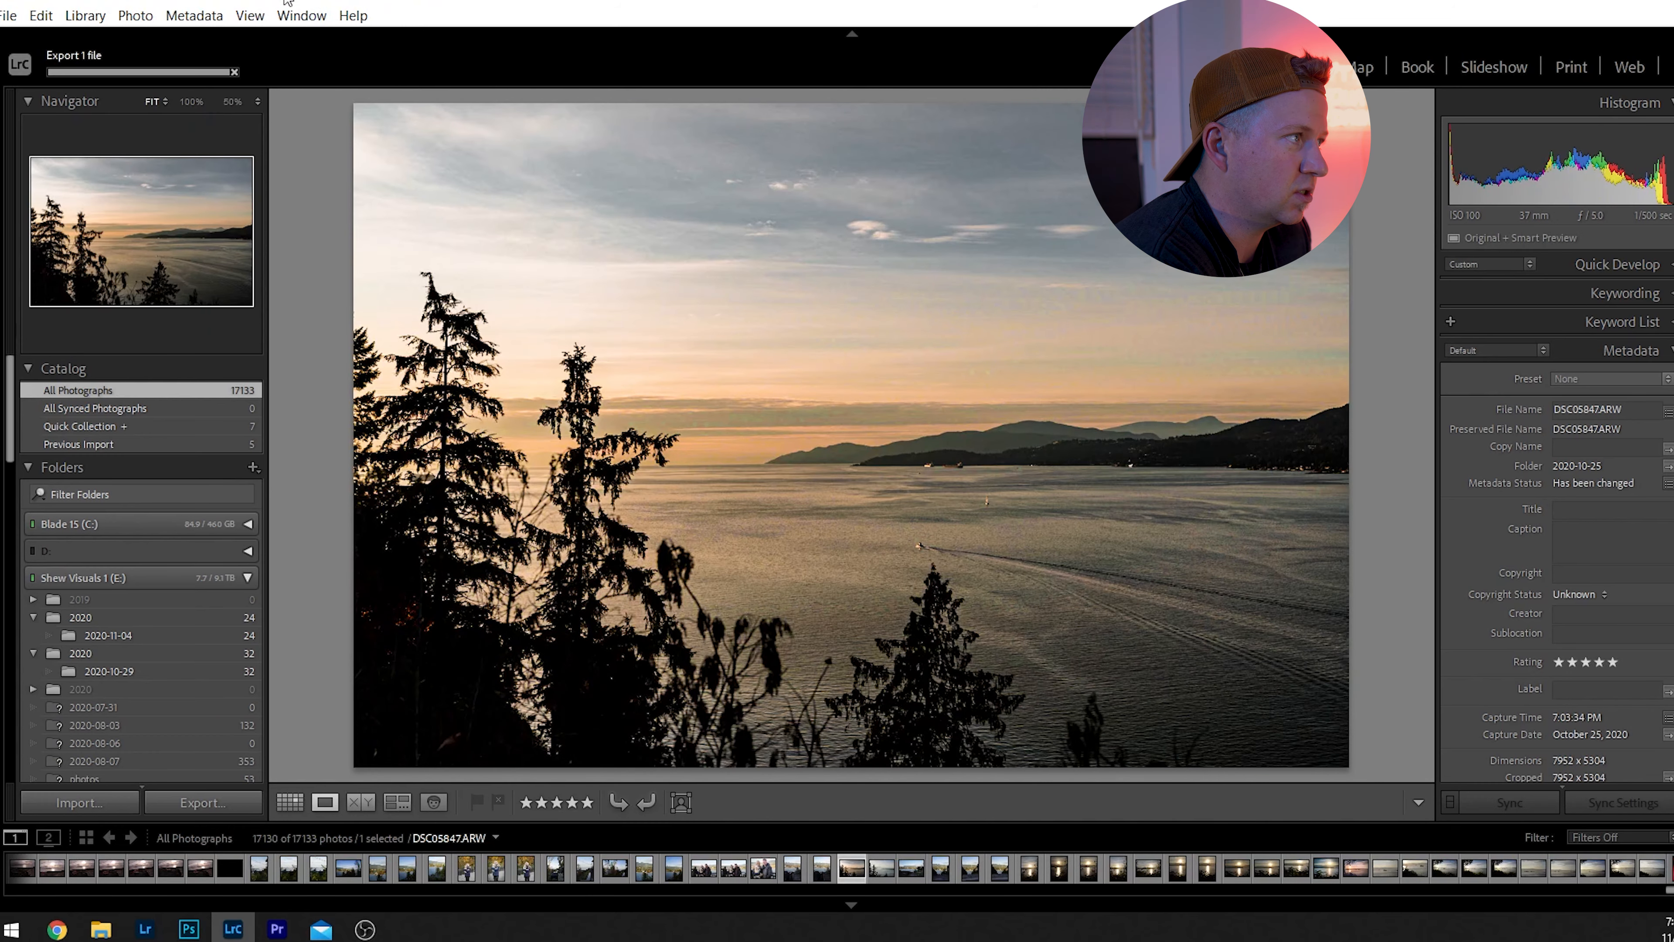
# Copy the sunset photo's develop settings, leaving out local adjustments, transform, spot removal and crop.
pyautogui.press('d')
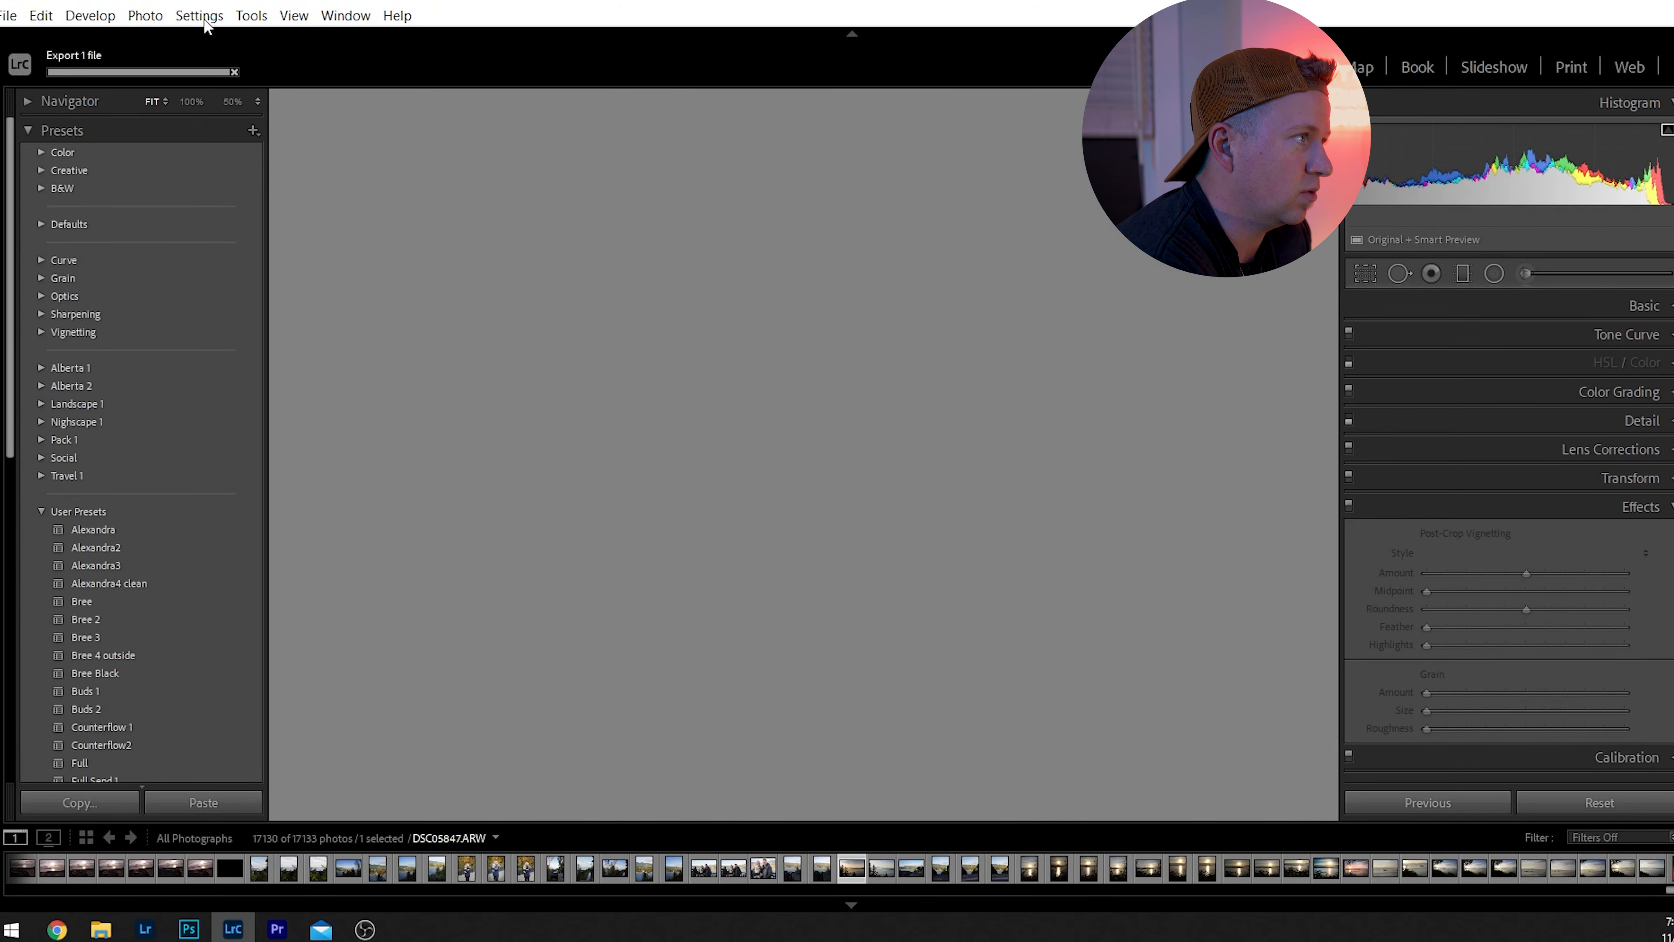
pyautogui.click(200, 16)
pyautogui.click(247, 138)
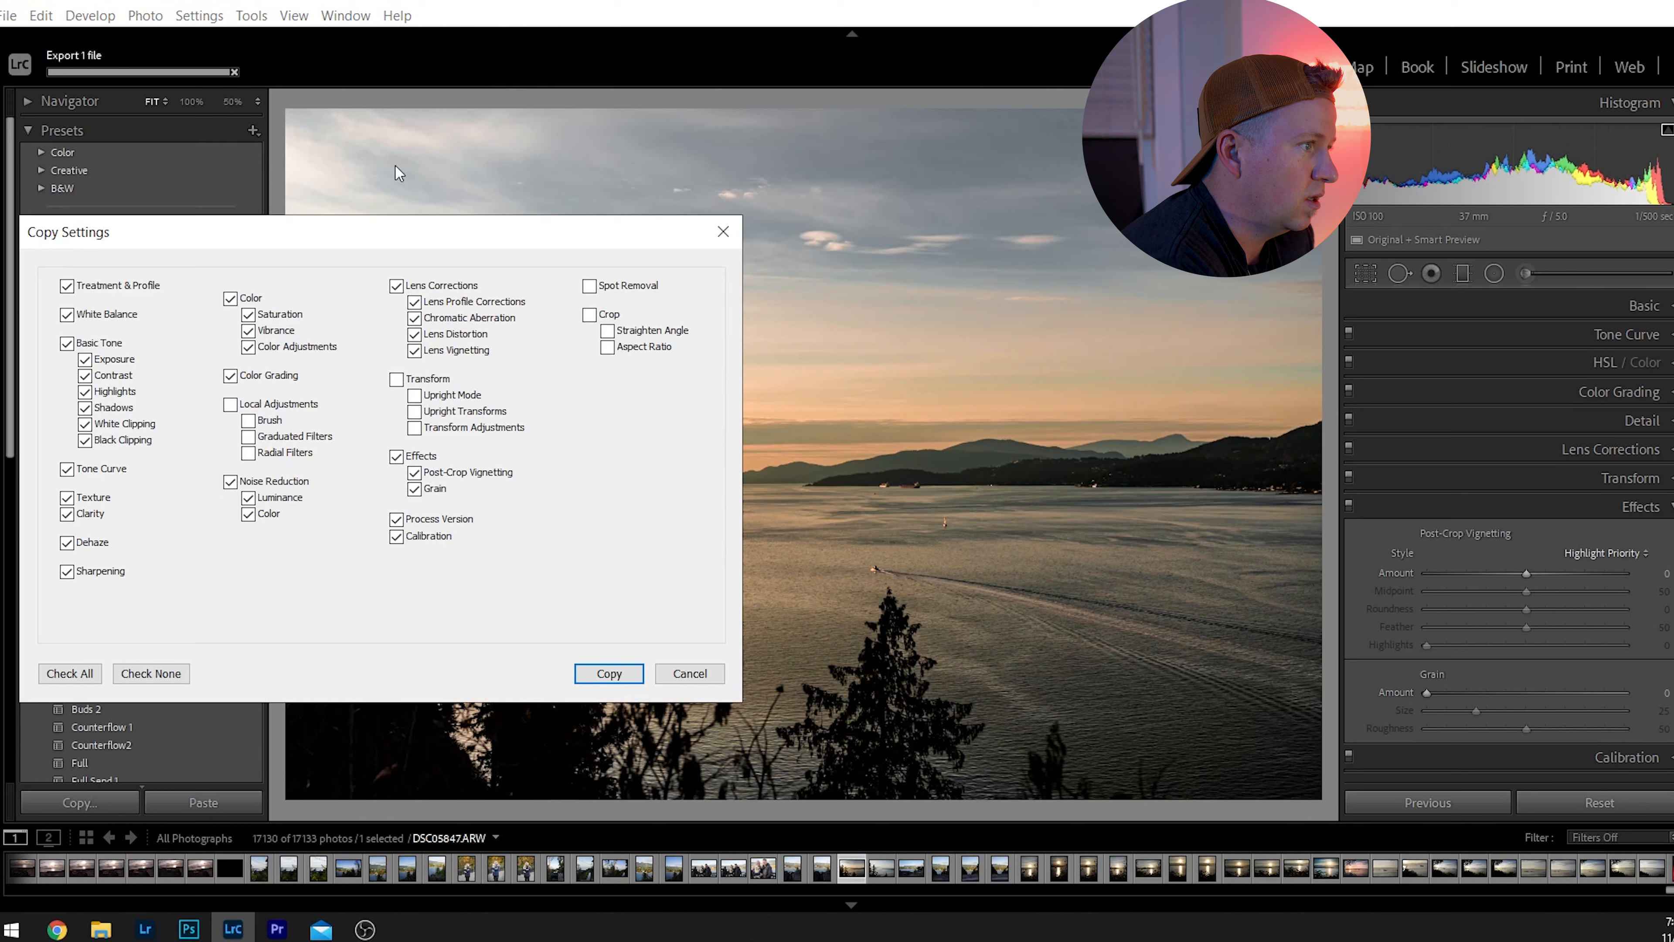
pyautogui.click(609, 673)
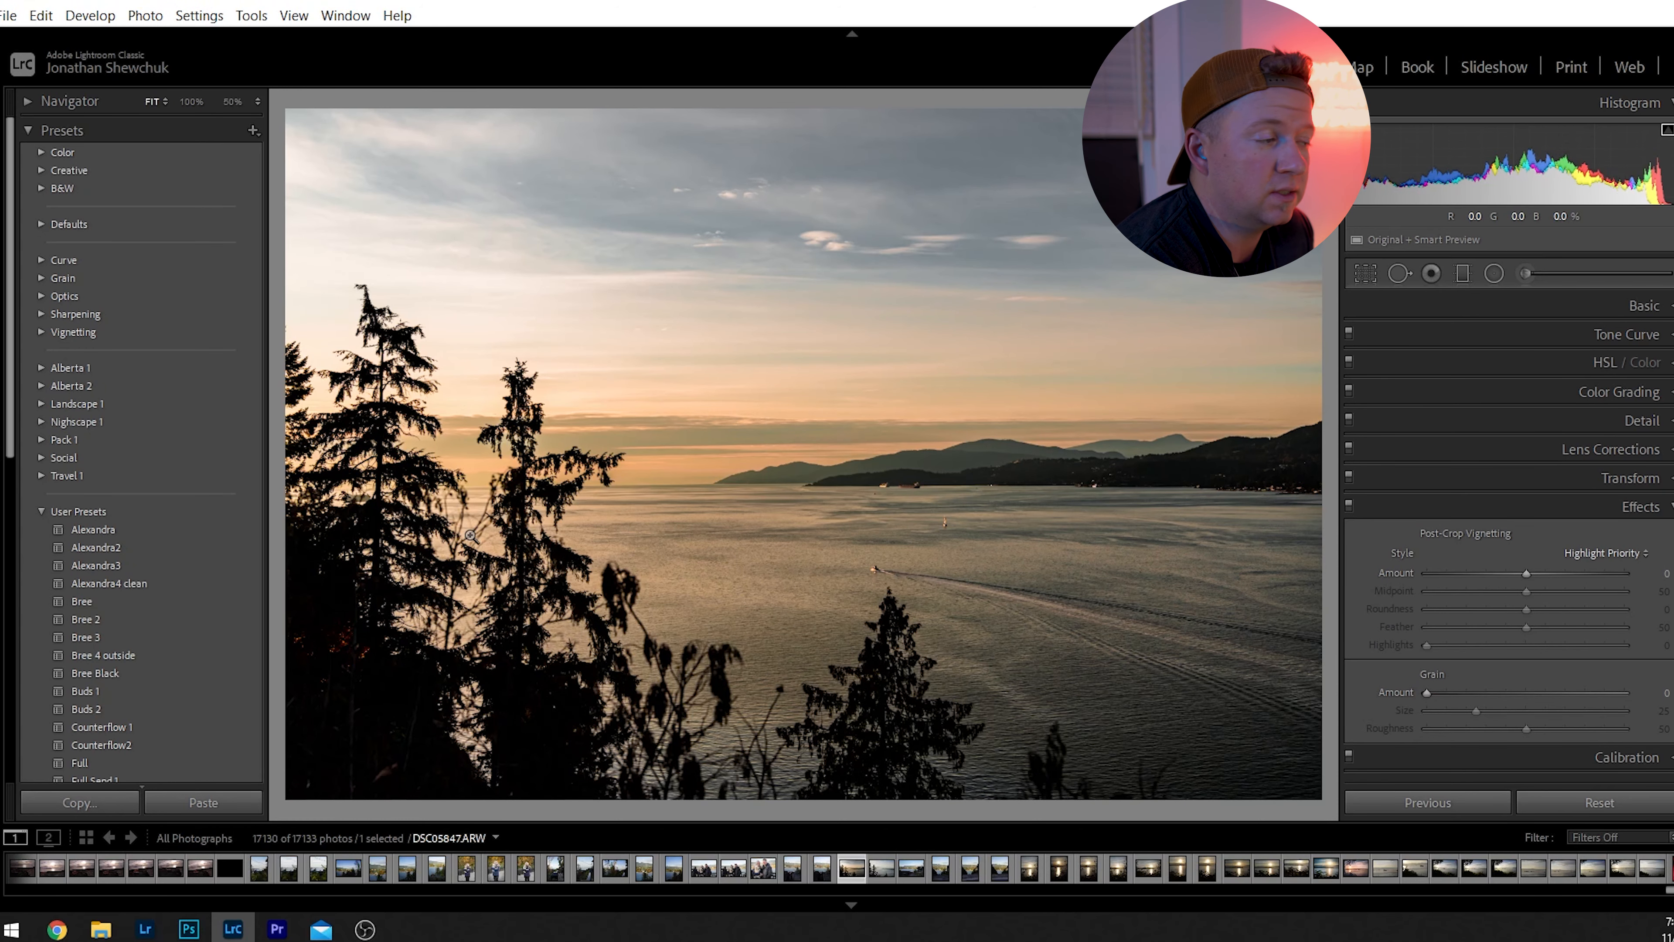
# Create a develop preset named Bay Vibes in the Pack 1 group from the sunset photo's settings, without graduated filters and transform.
pyautogui.click(255, 132)
pyautogui.click(315, 156)
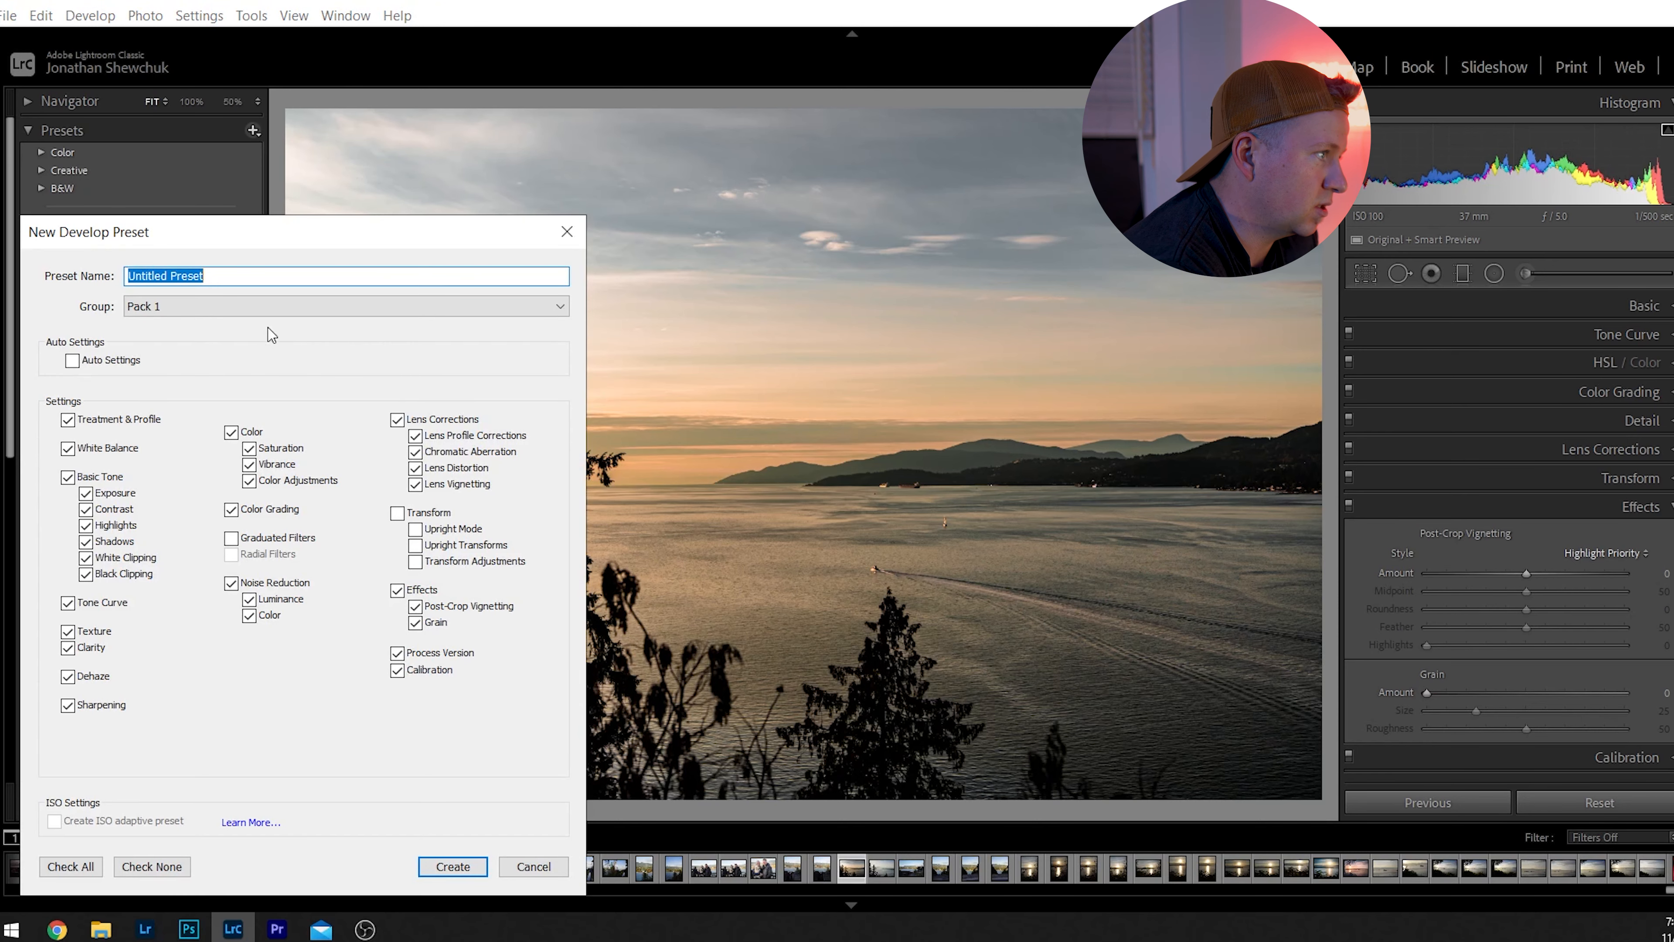
pyautogui.click(261, 308)
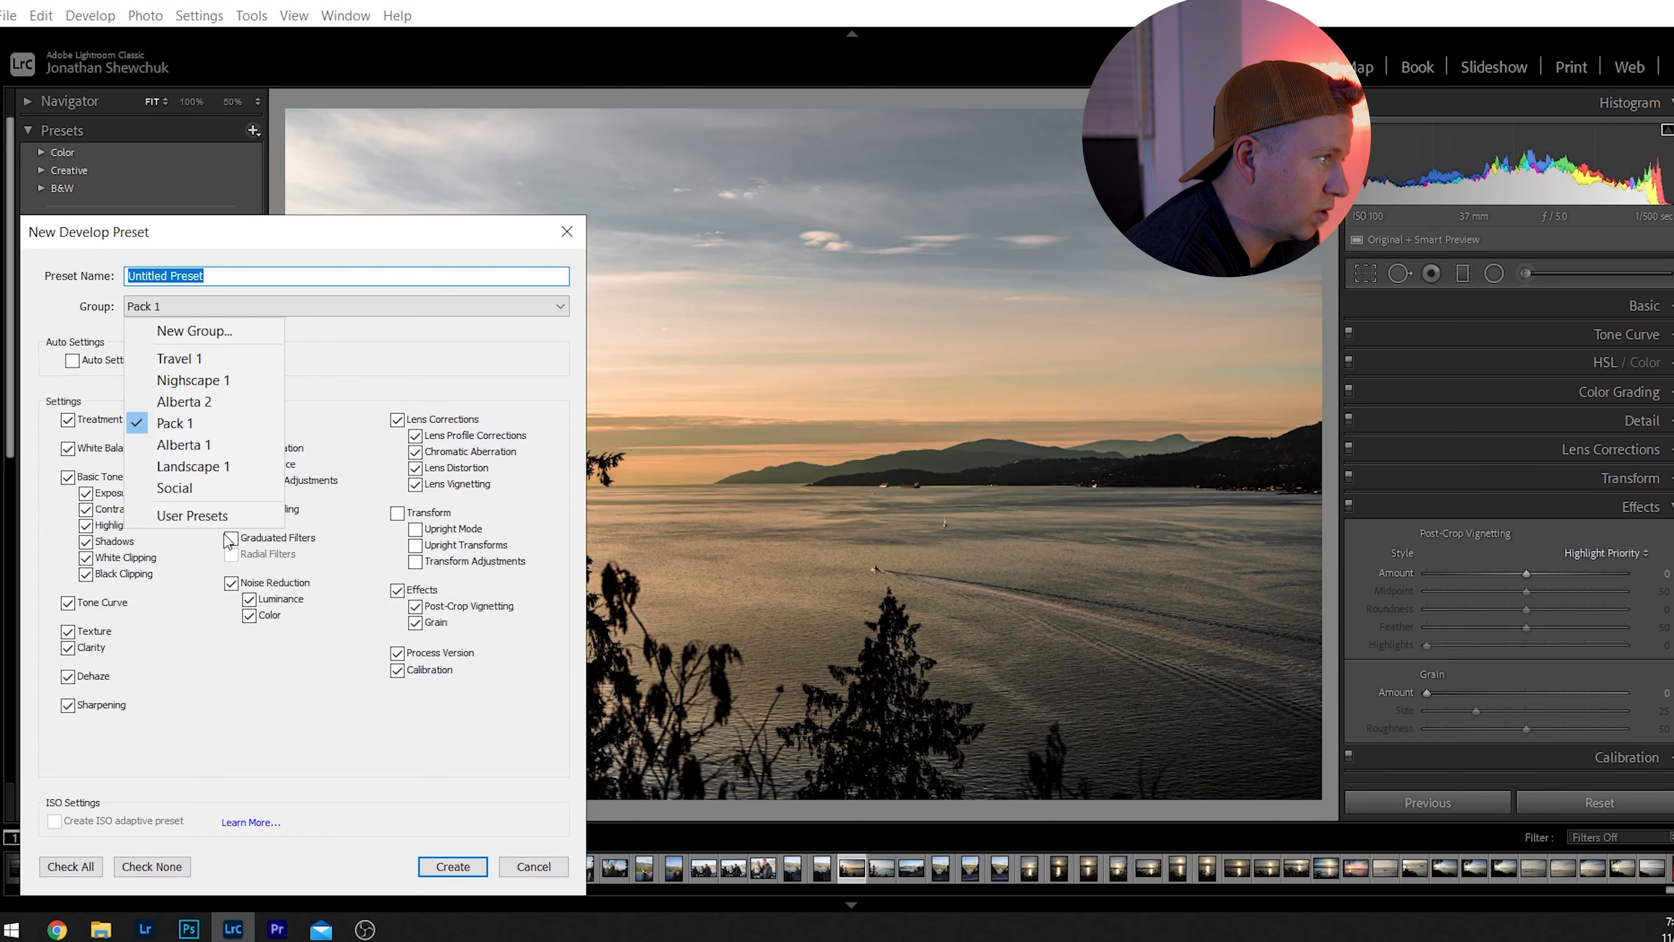
pyautogui.click(193, 427)
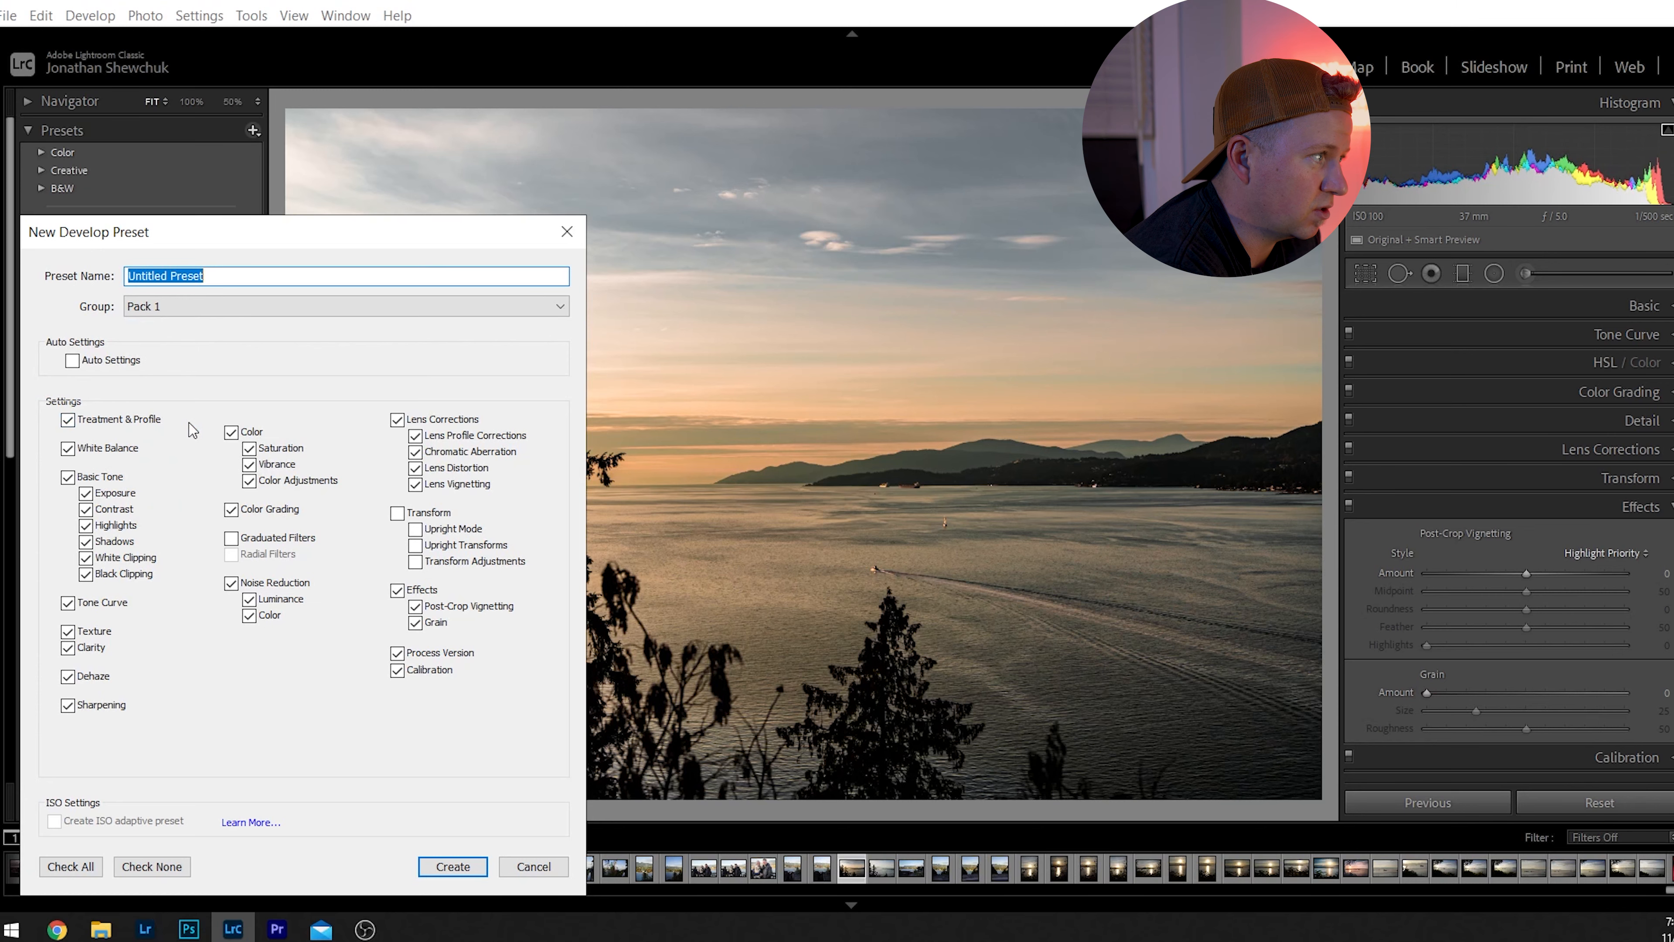
pyautogui.click(277, 275)
pyautogui.hotkey('ctrl', 'a')
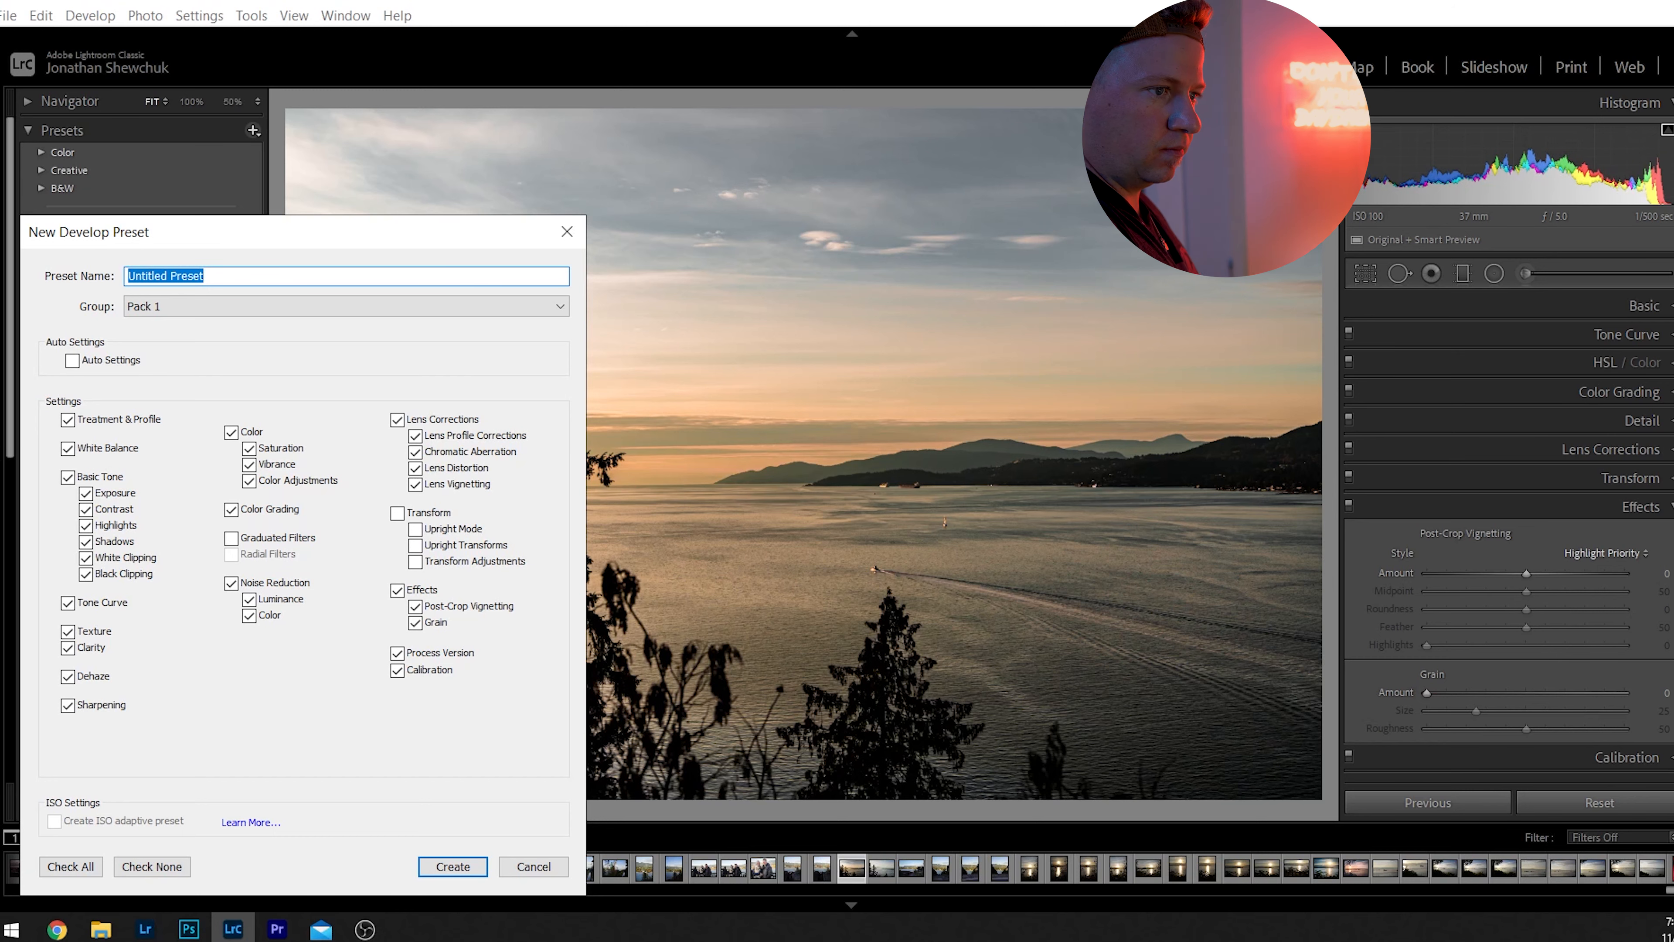
pyautogui.write('Bay ')
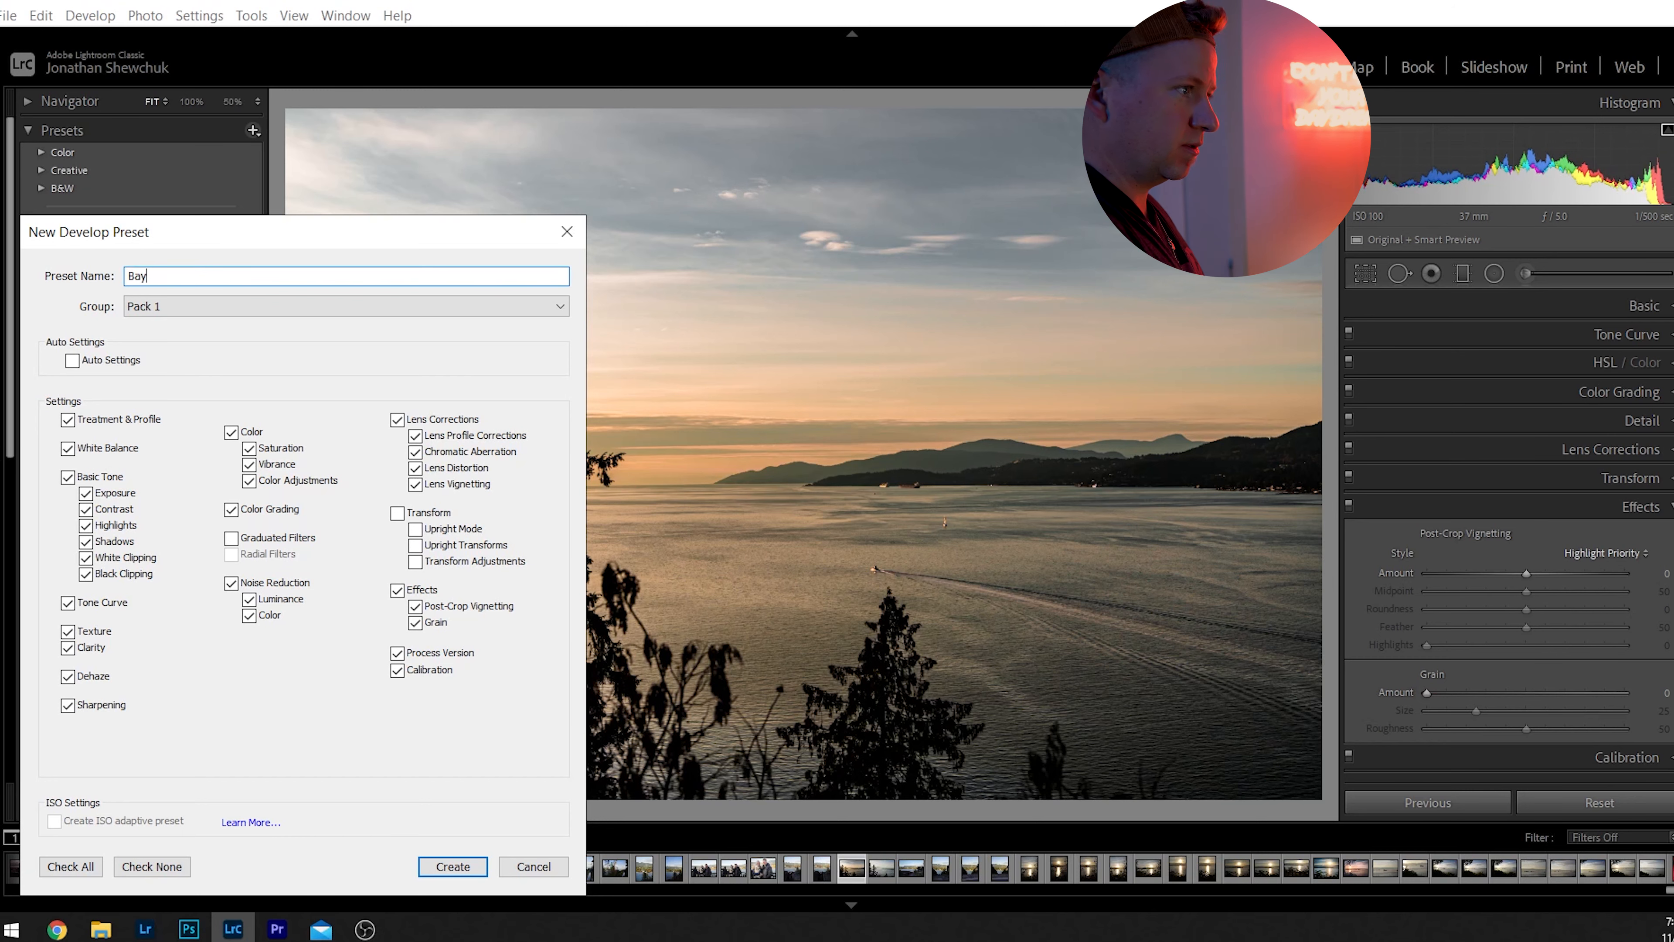
pyautogui.write('Vibes')
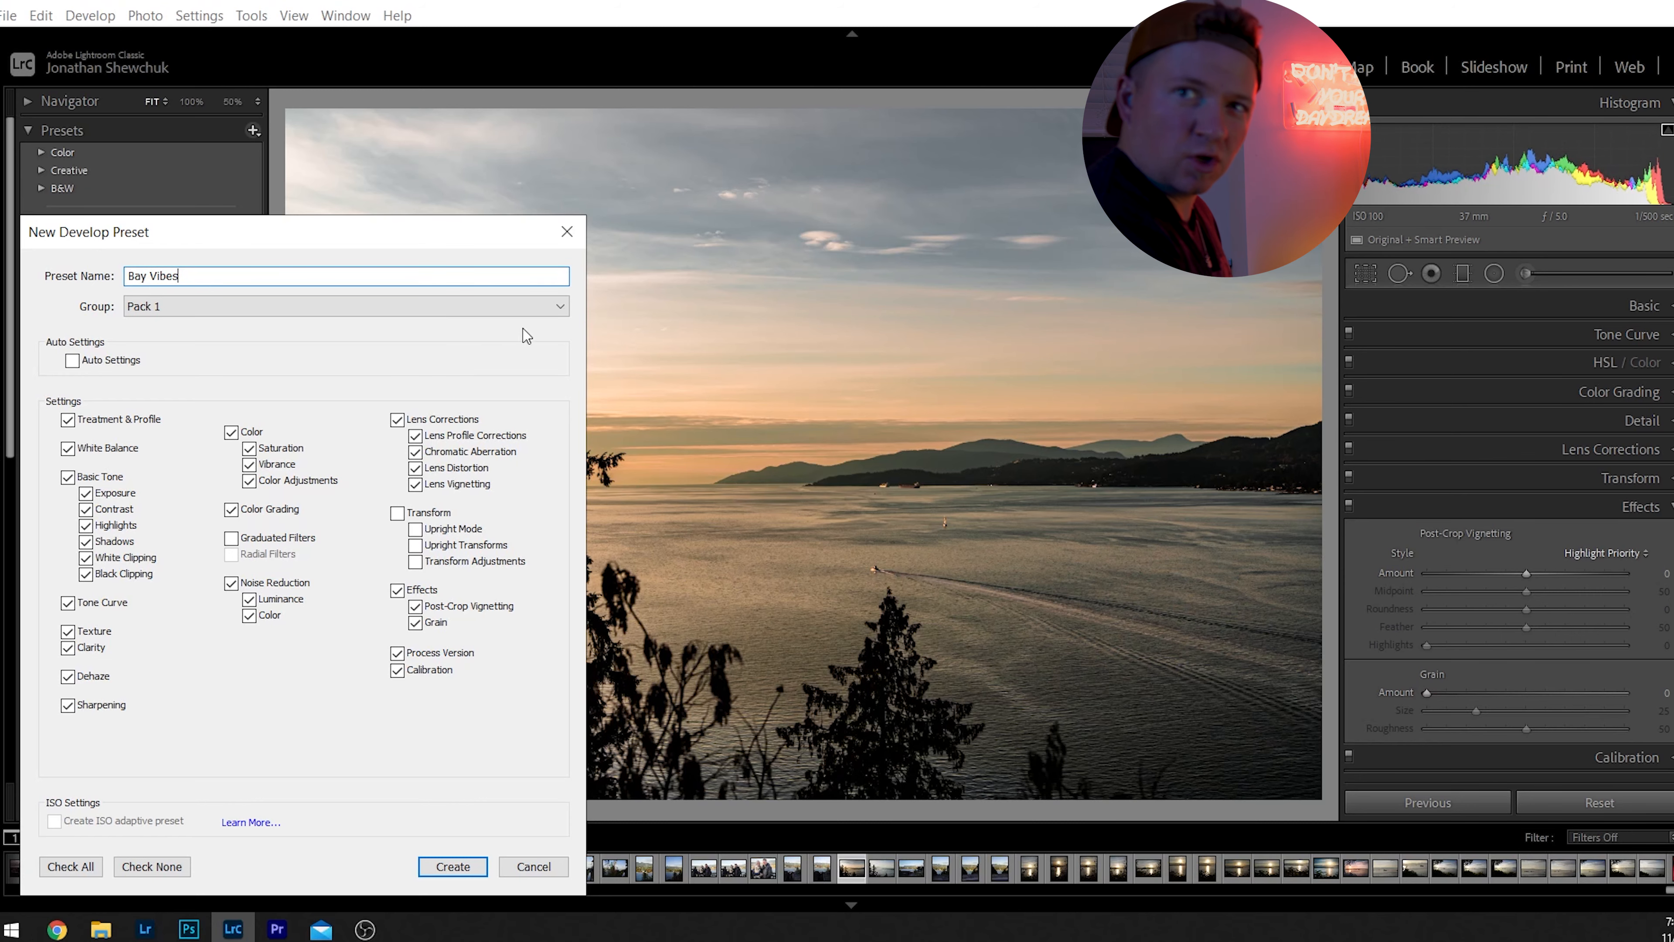
pyautogui.click(469, 868)
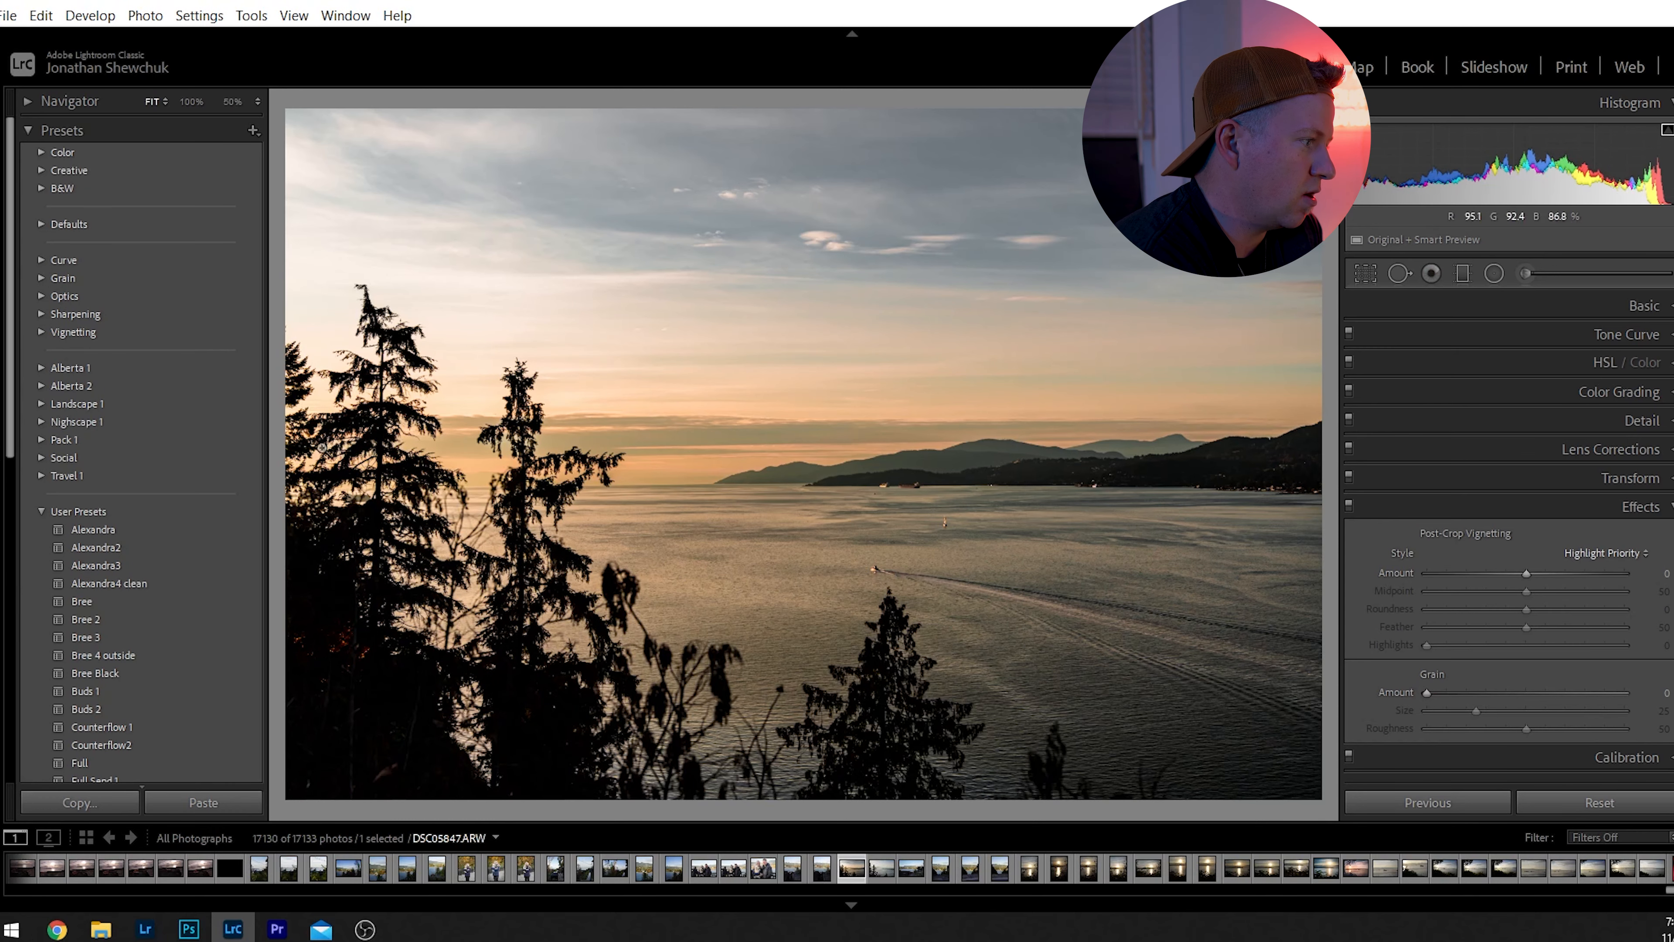
# Collapse the User Presets group and expand the Pack 1 group to check for the Bay Vibes preset.
pyautogui.scroll(-10, 35, 545)
pyautogui.scroll(10, 136, 580)
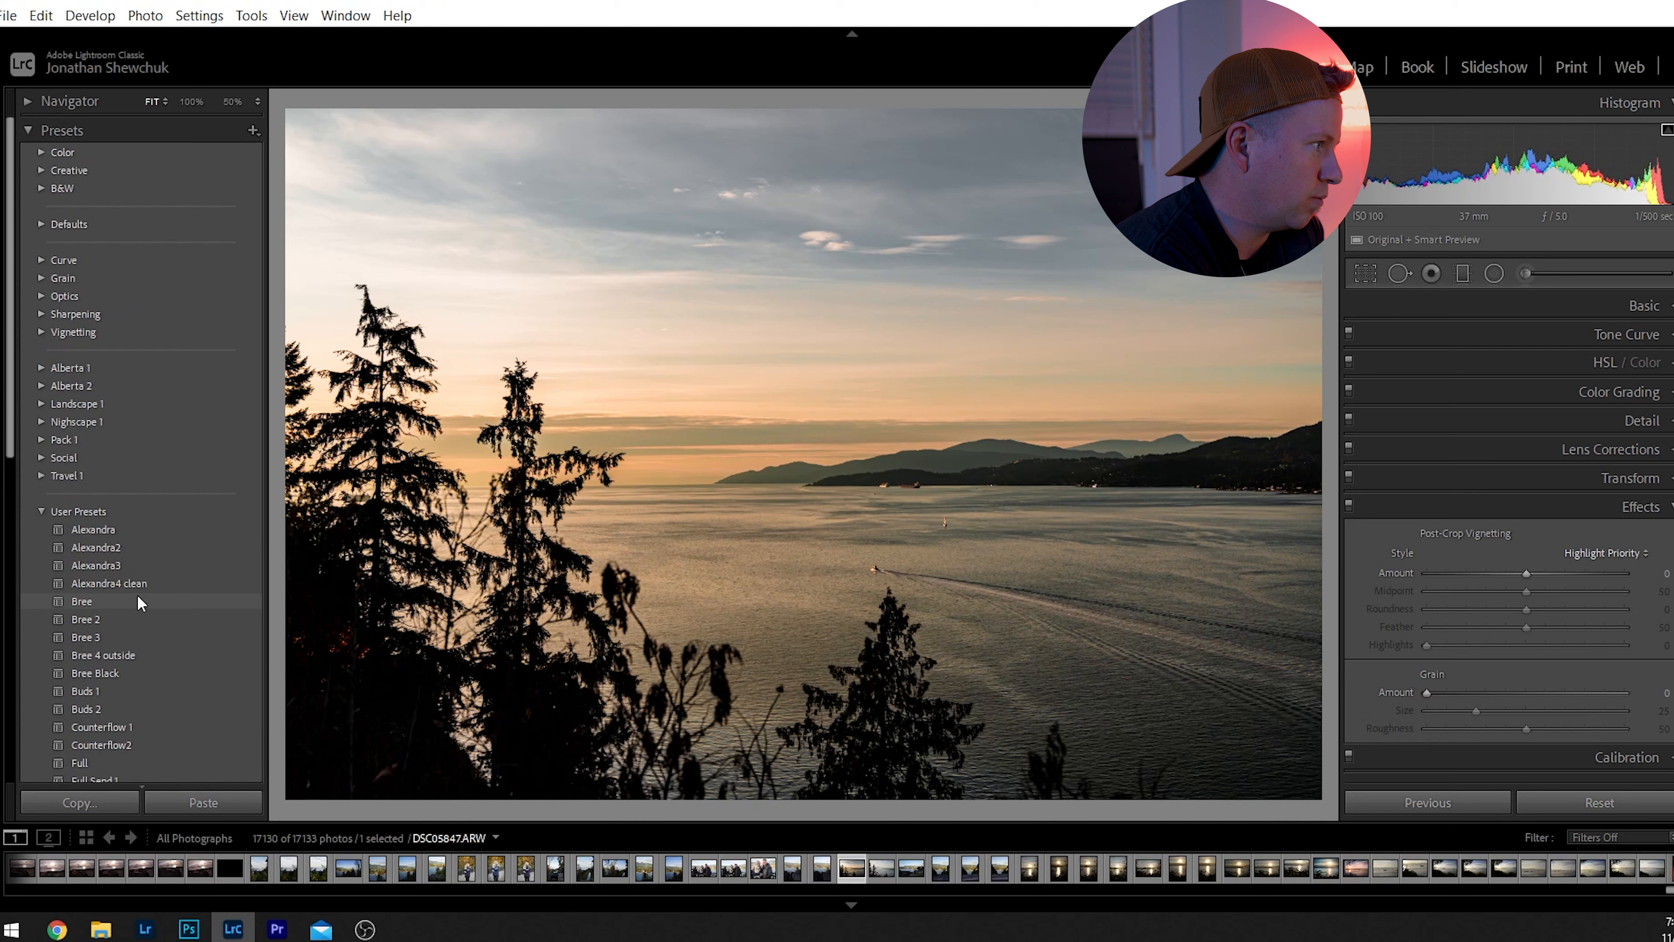
pyautogui.click(41, 508)
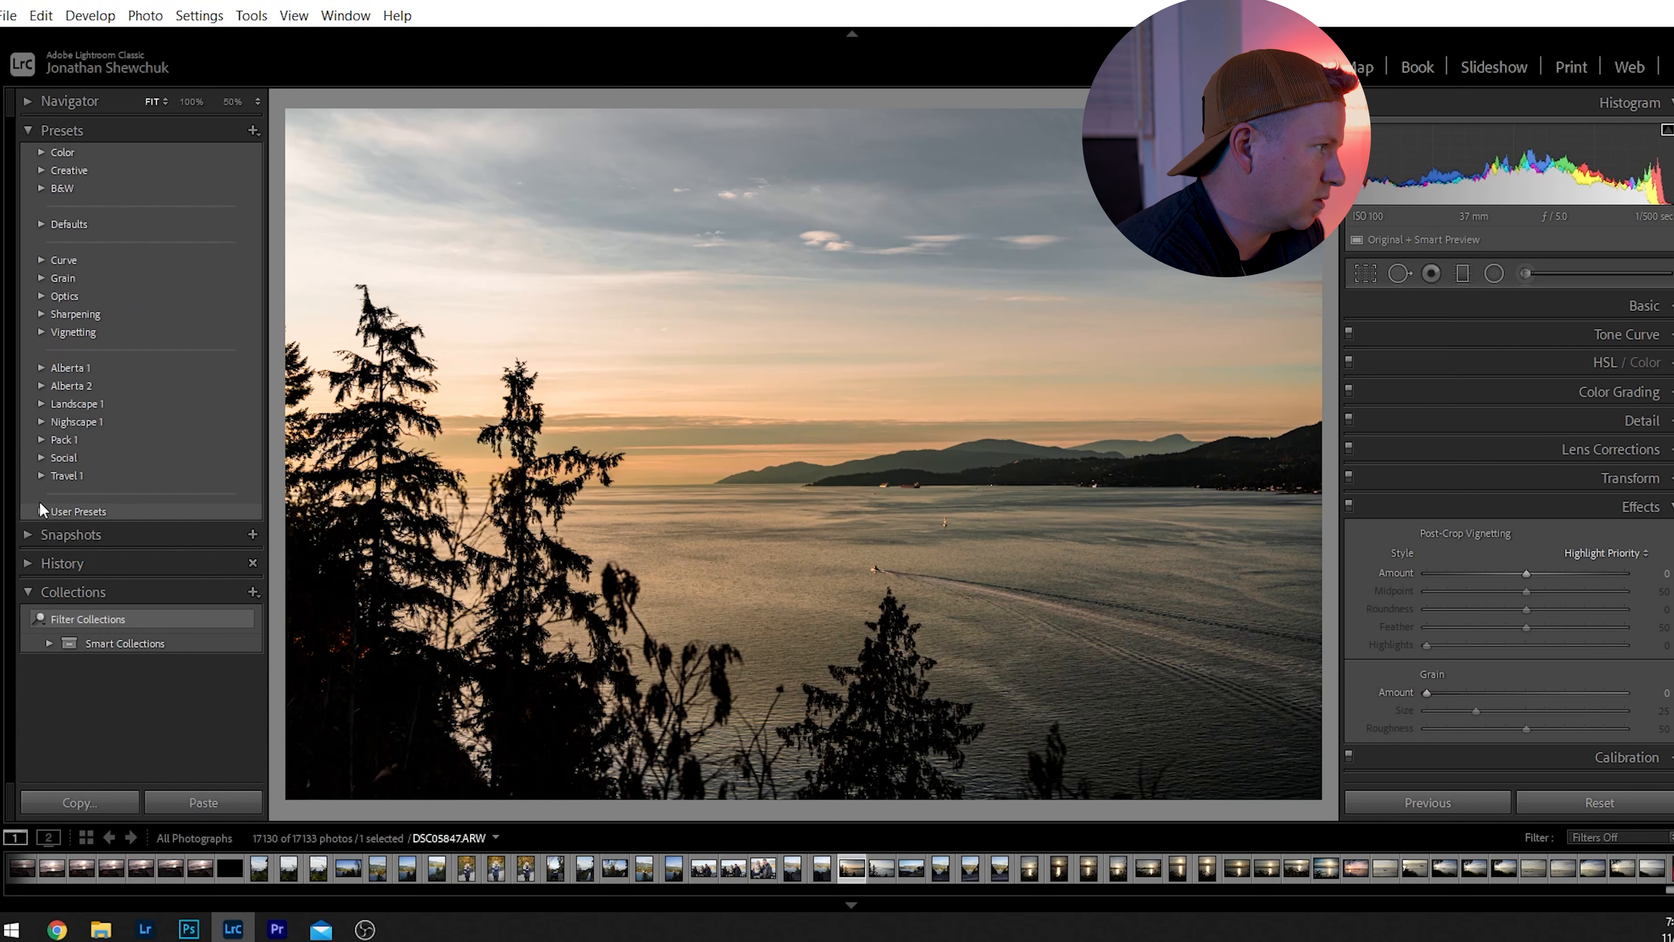
pyautogui.click(42, 439)
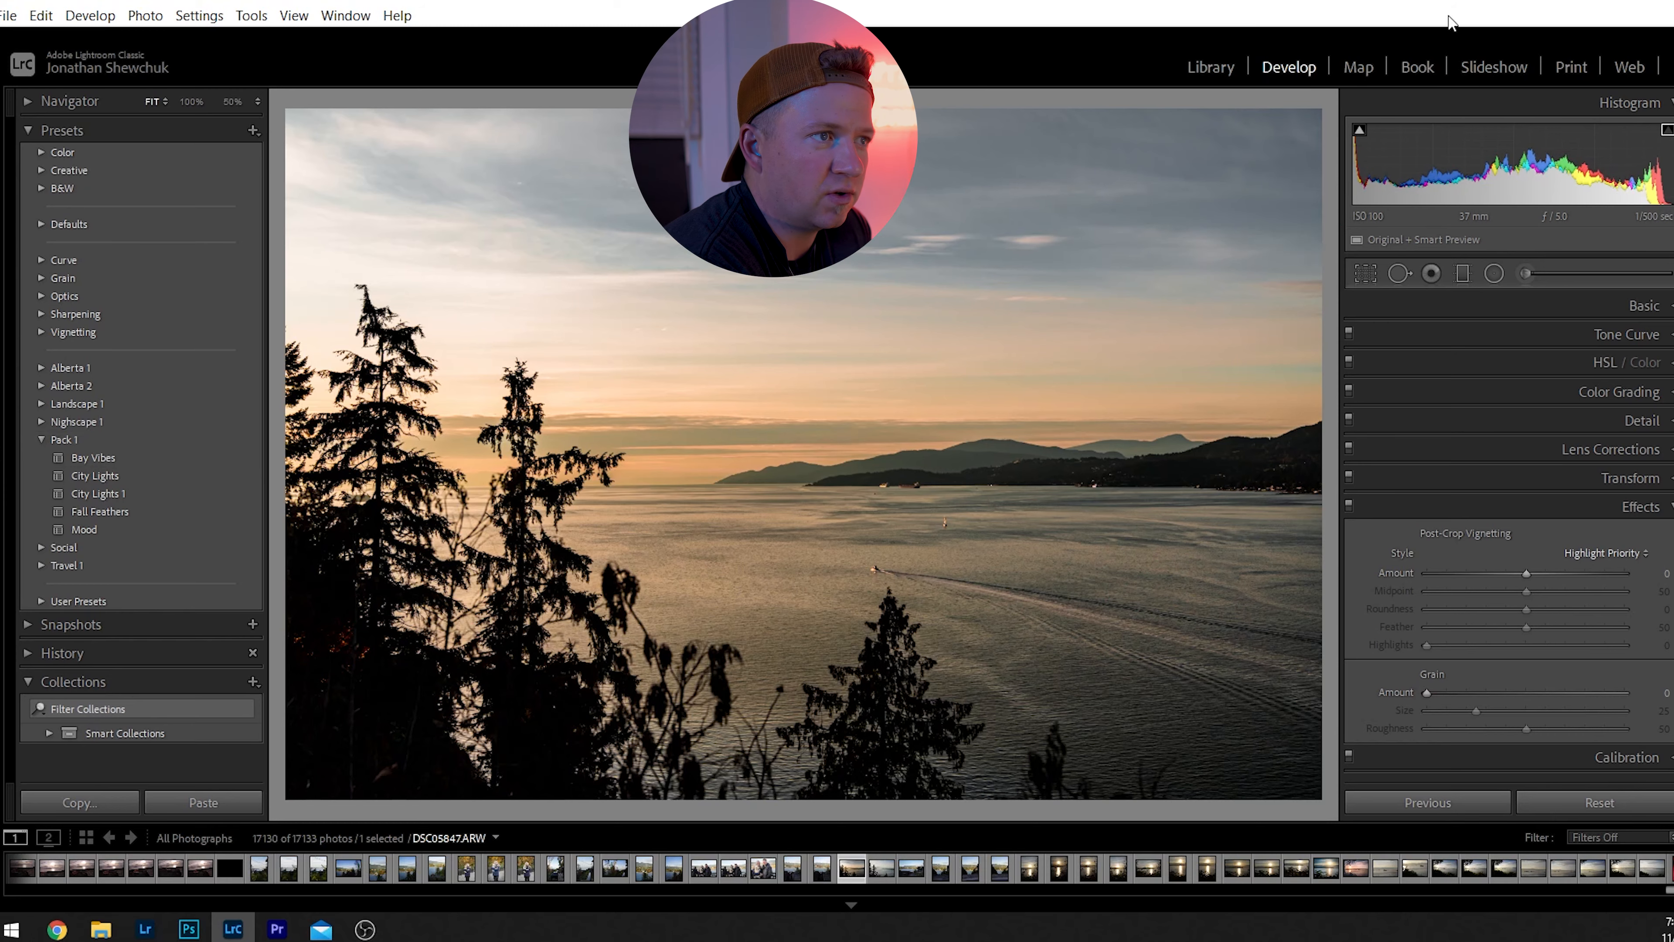
# Select the preceding portrait photo of the bridge, DSC05846.ARW, in the Library and open it in Develop.
pyautogui.click(1197, 66)
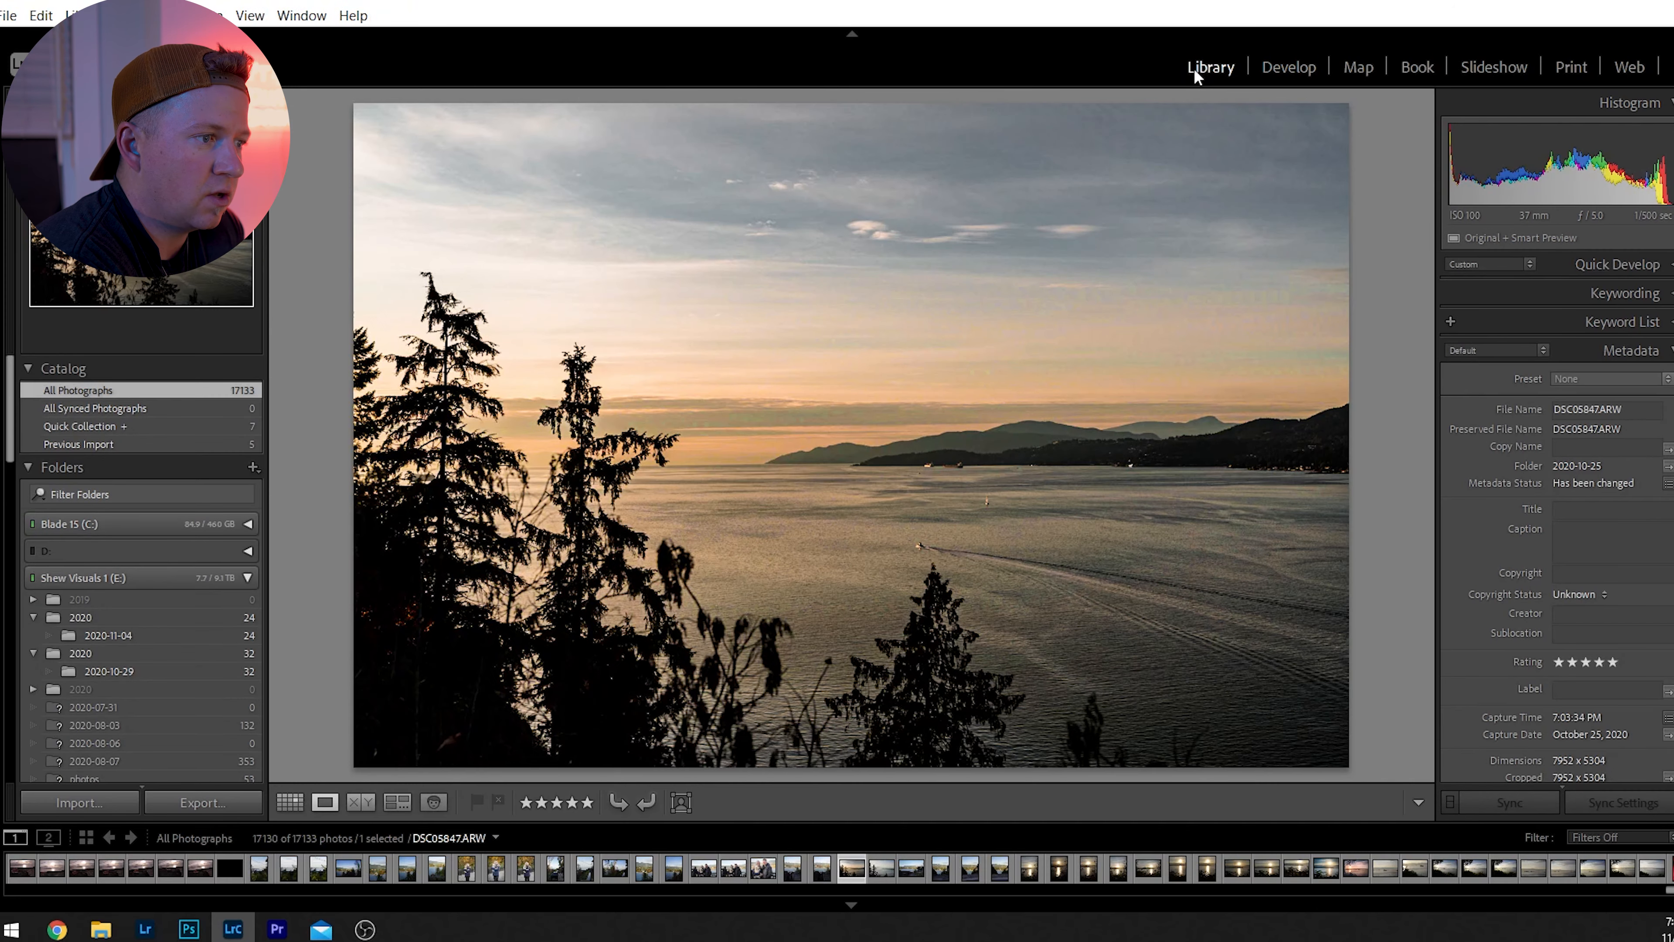
pyautogui.press('Left')
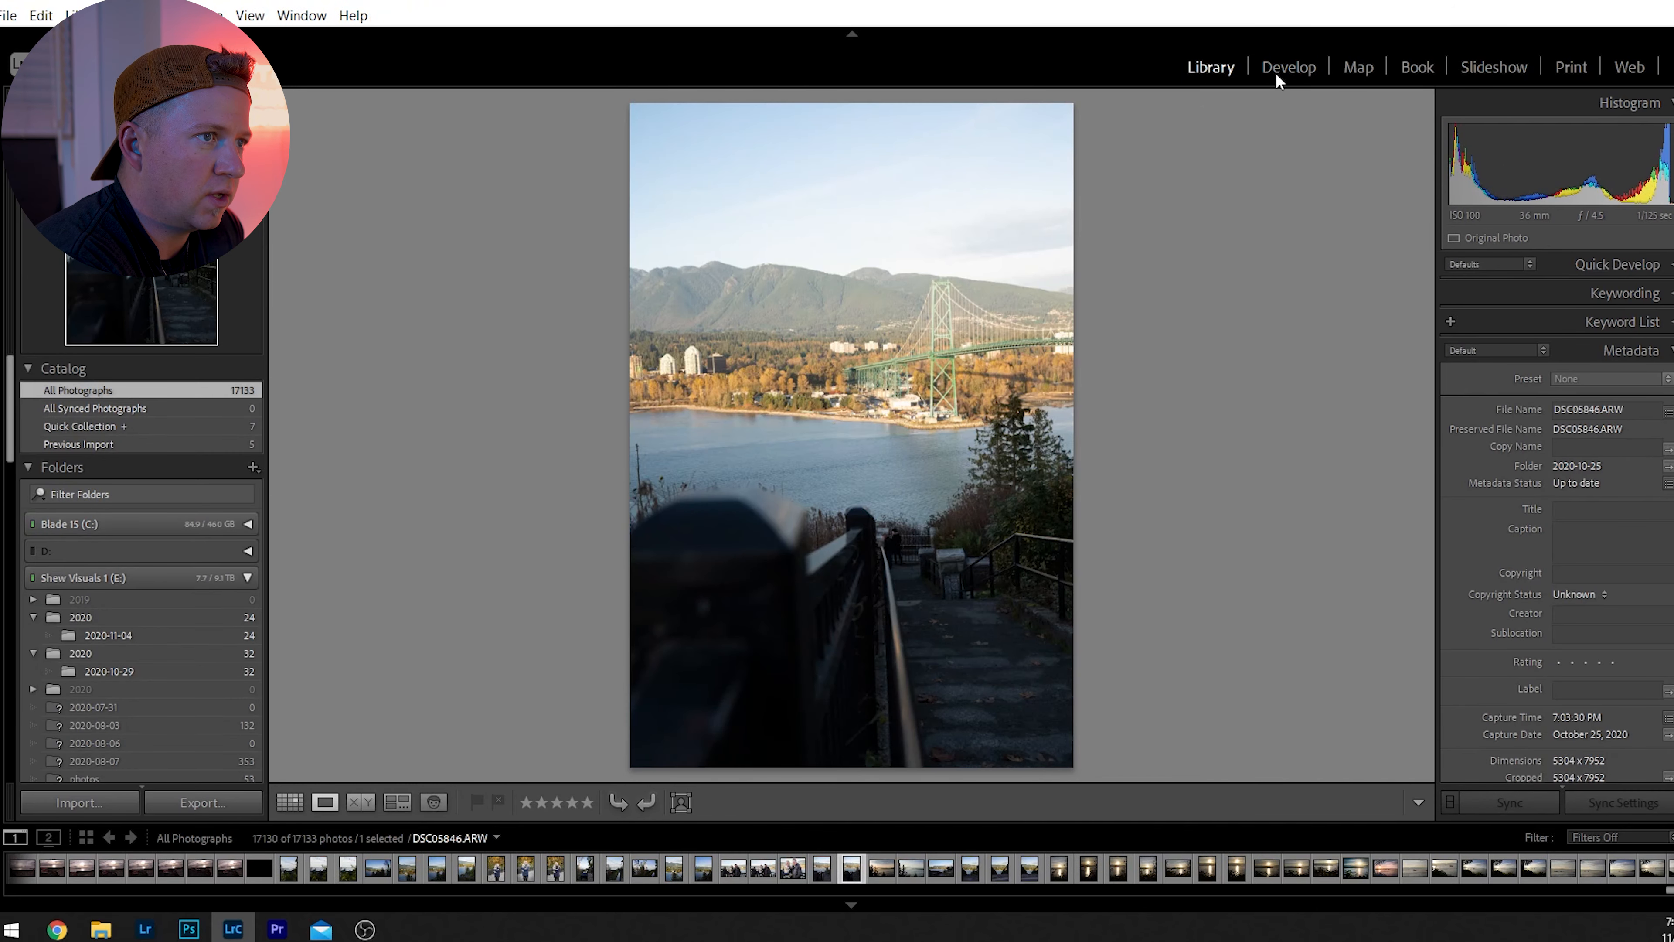
pyautogui.click(1282, 78)
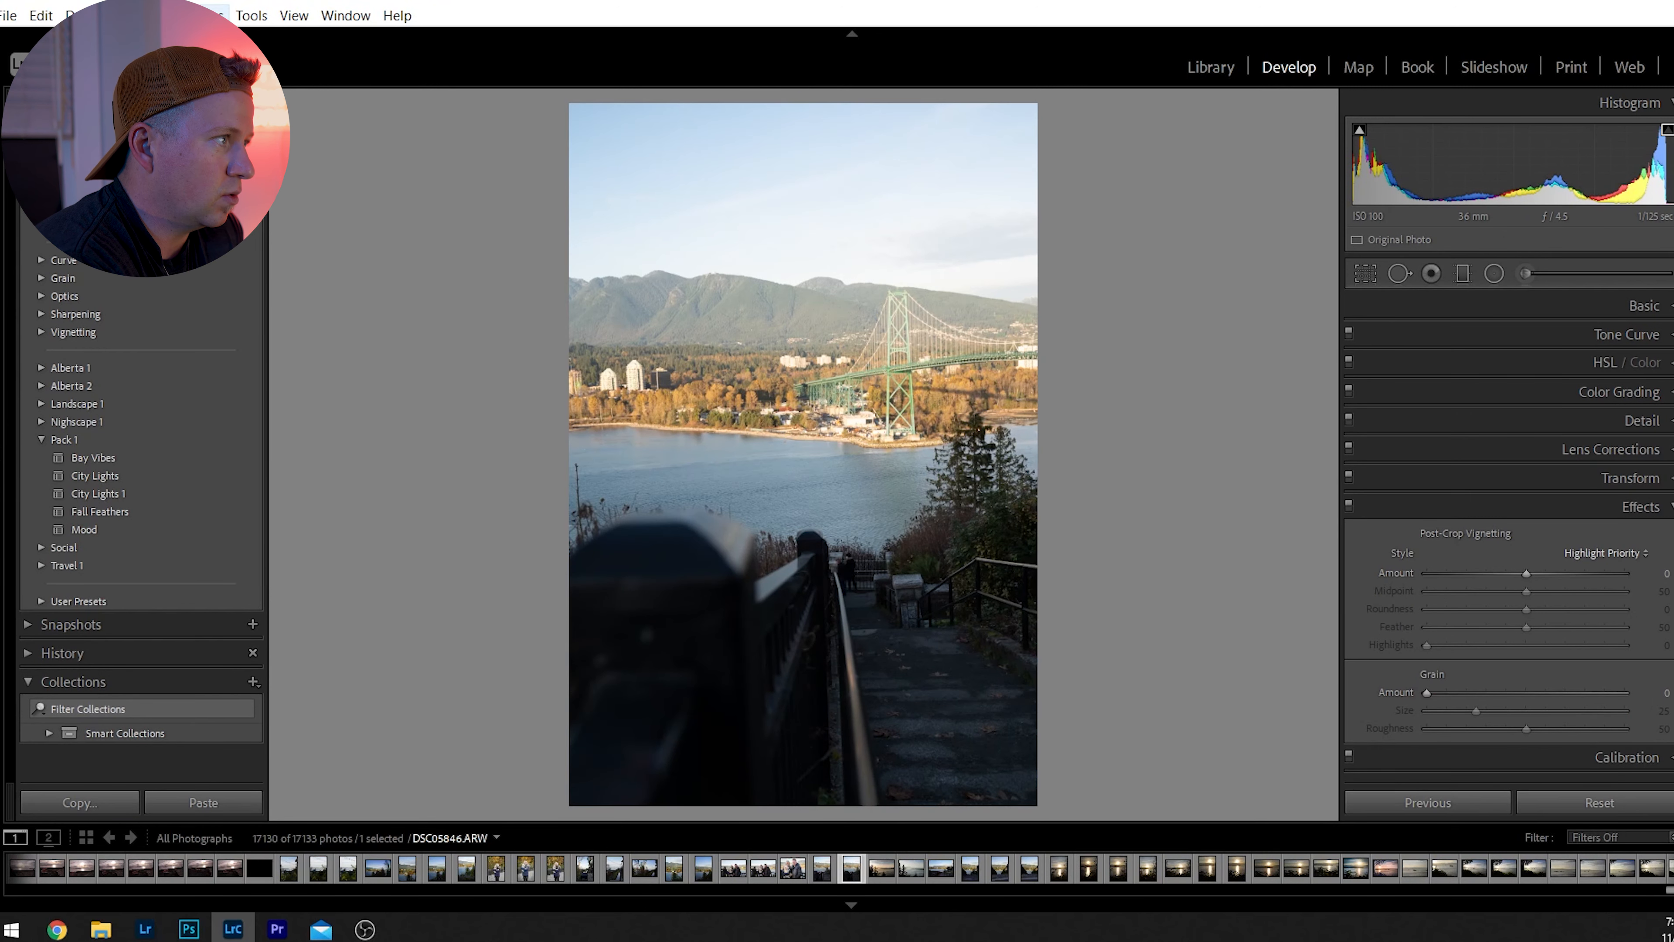
# Try pasting the copied develop settings onto the bridge photo, and undo the paste.
pyautogui.click(205, 15)
pyautogui.click(282, 161)
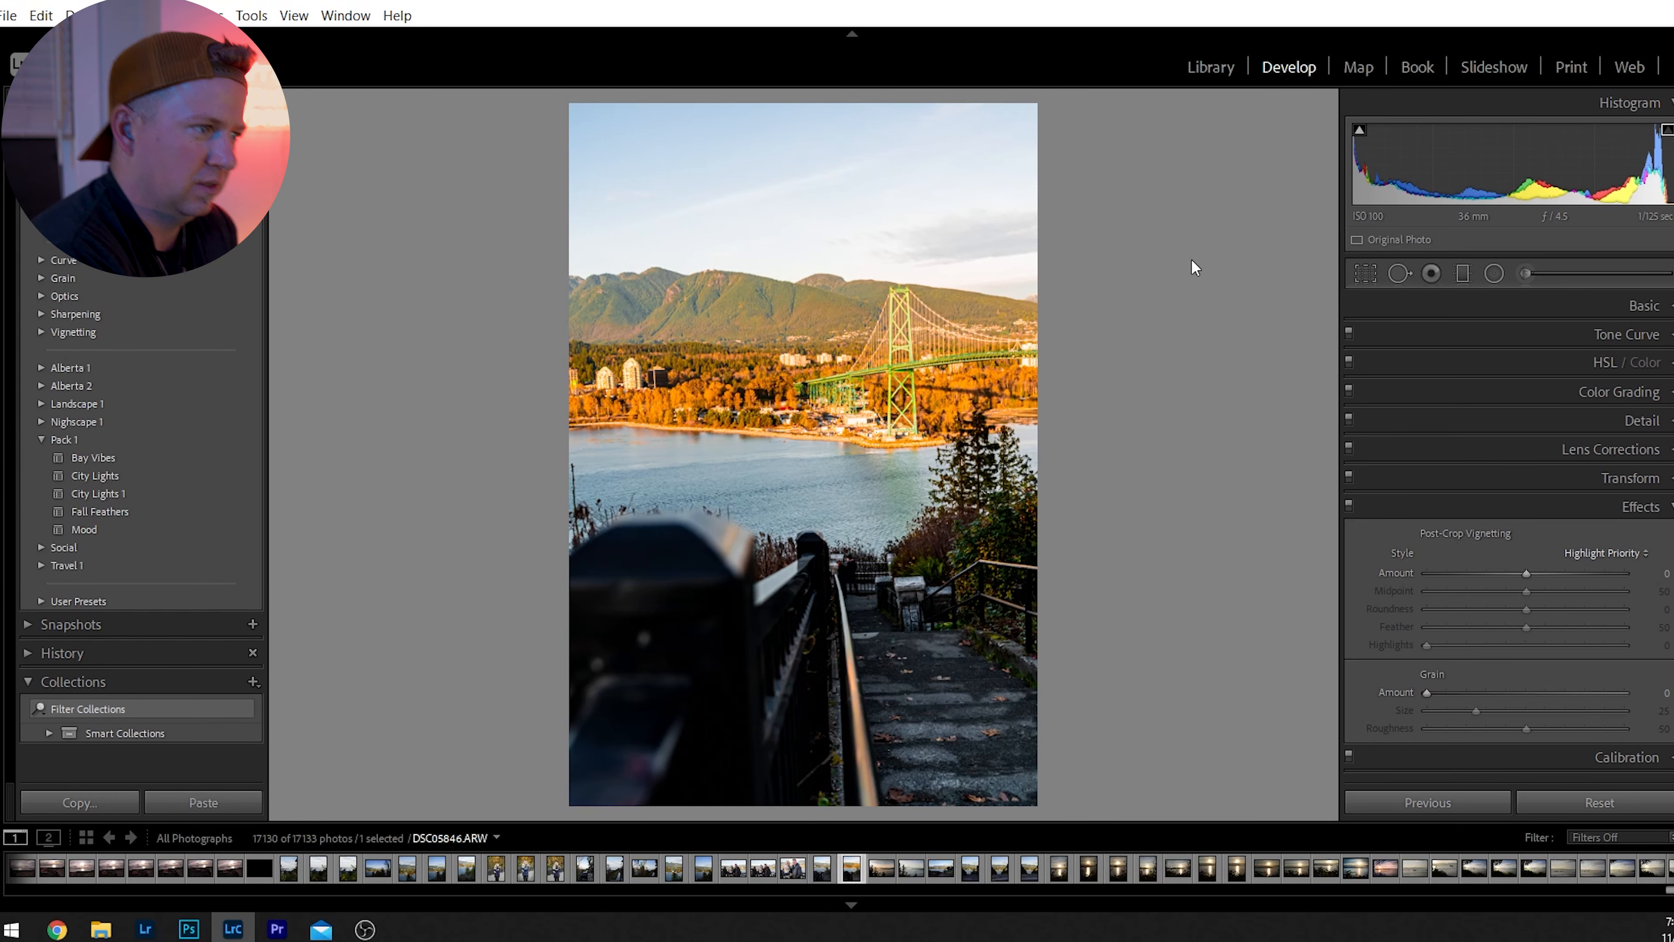
pyautogui.hotkey('ctrl', 'z')
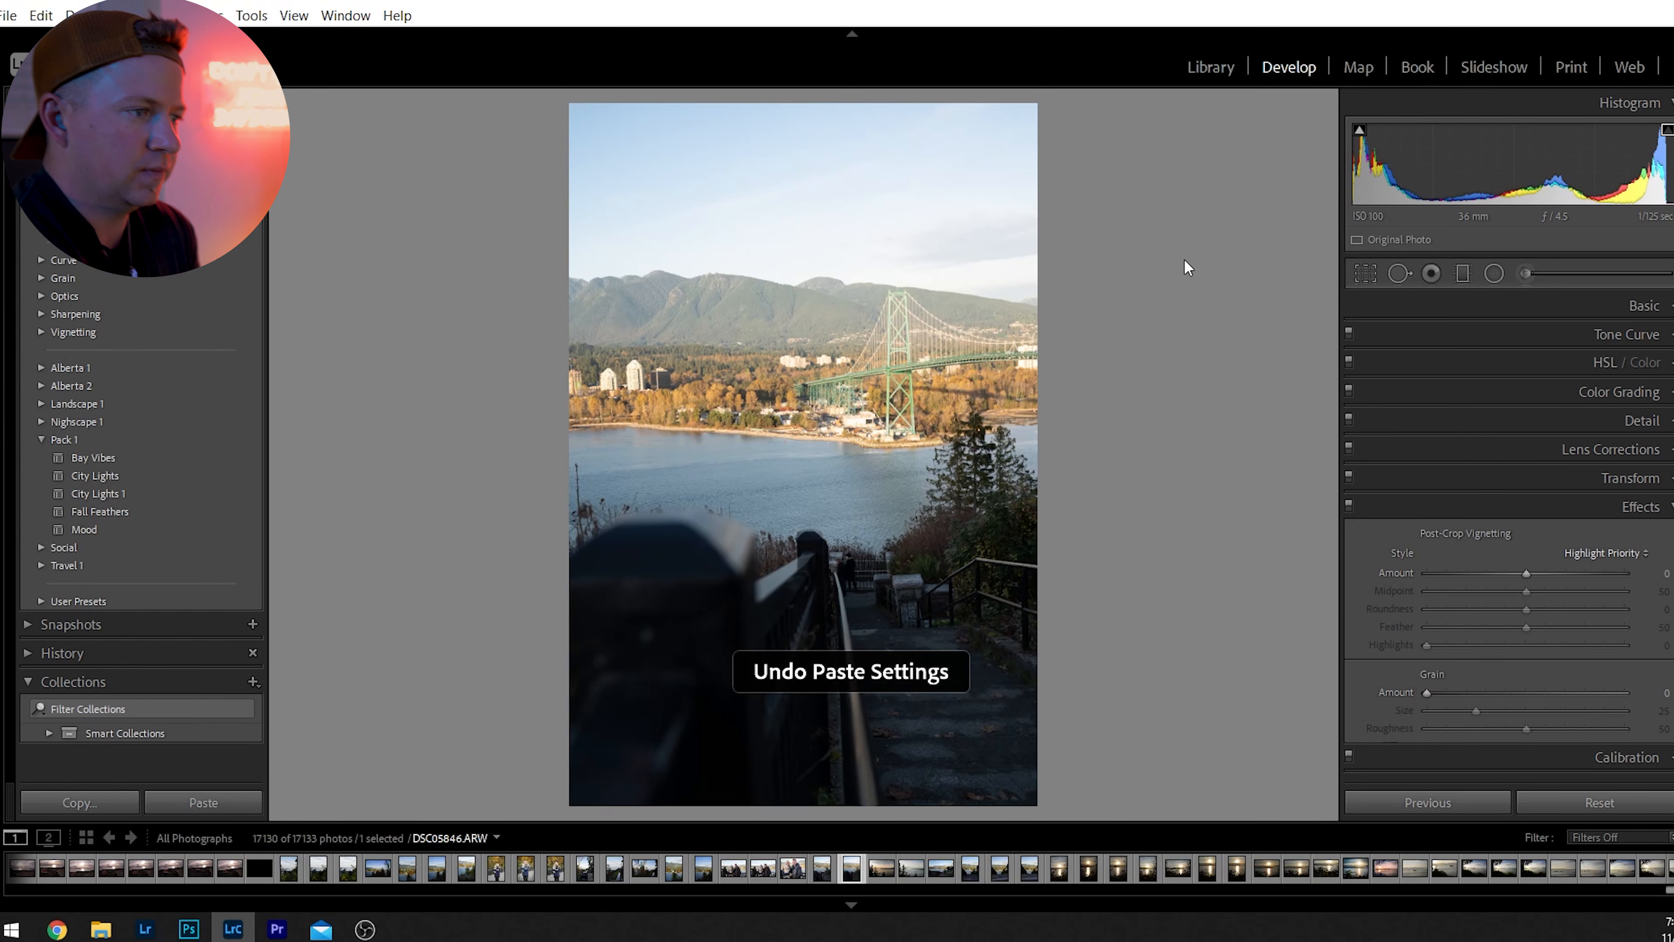
# Apply automatic tone to the bridge photo, and set Temp to 5710, Contrast to +48 and Exposure to -0.07.
pyautogui.click(1644, 305)
pyautogui.click(1651, 471)
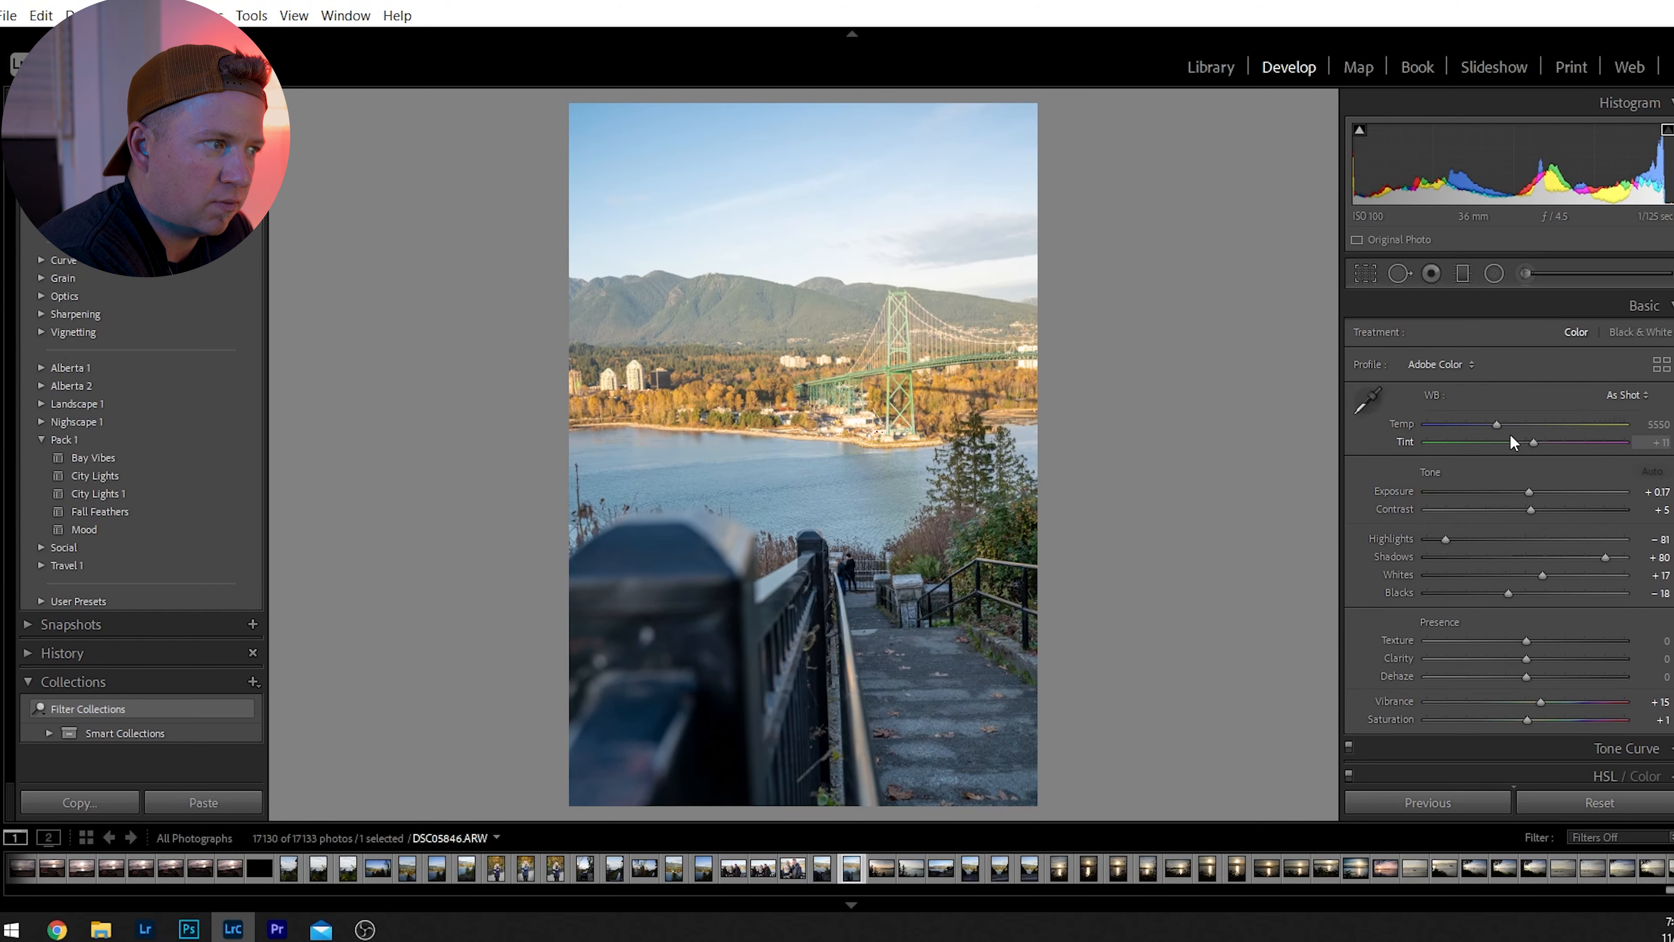
pyautogui.moveTo(1485, 429); pyautogui.dragTo(1503, 432)
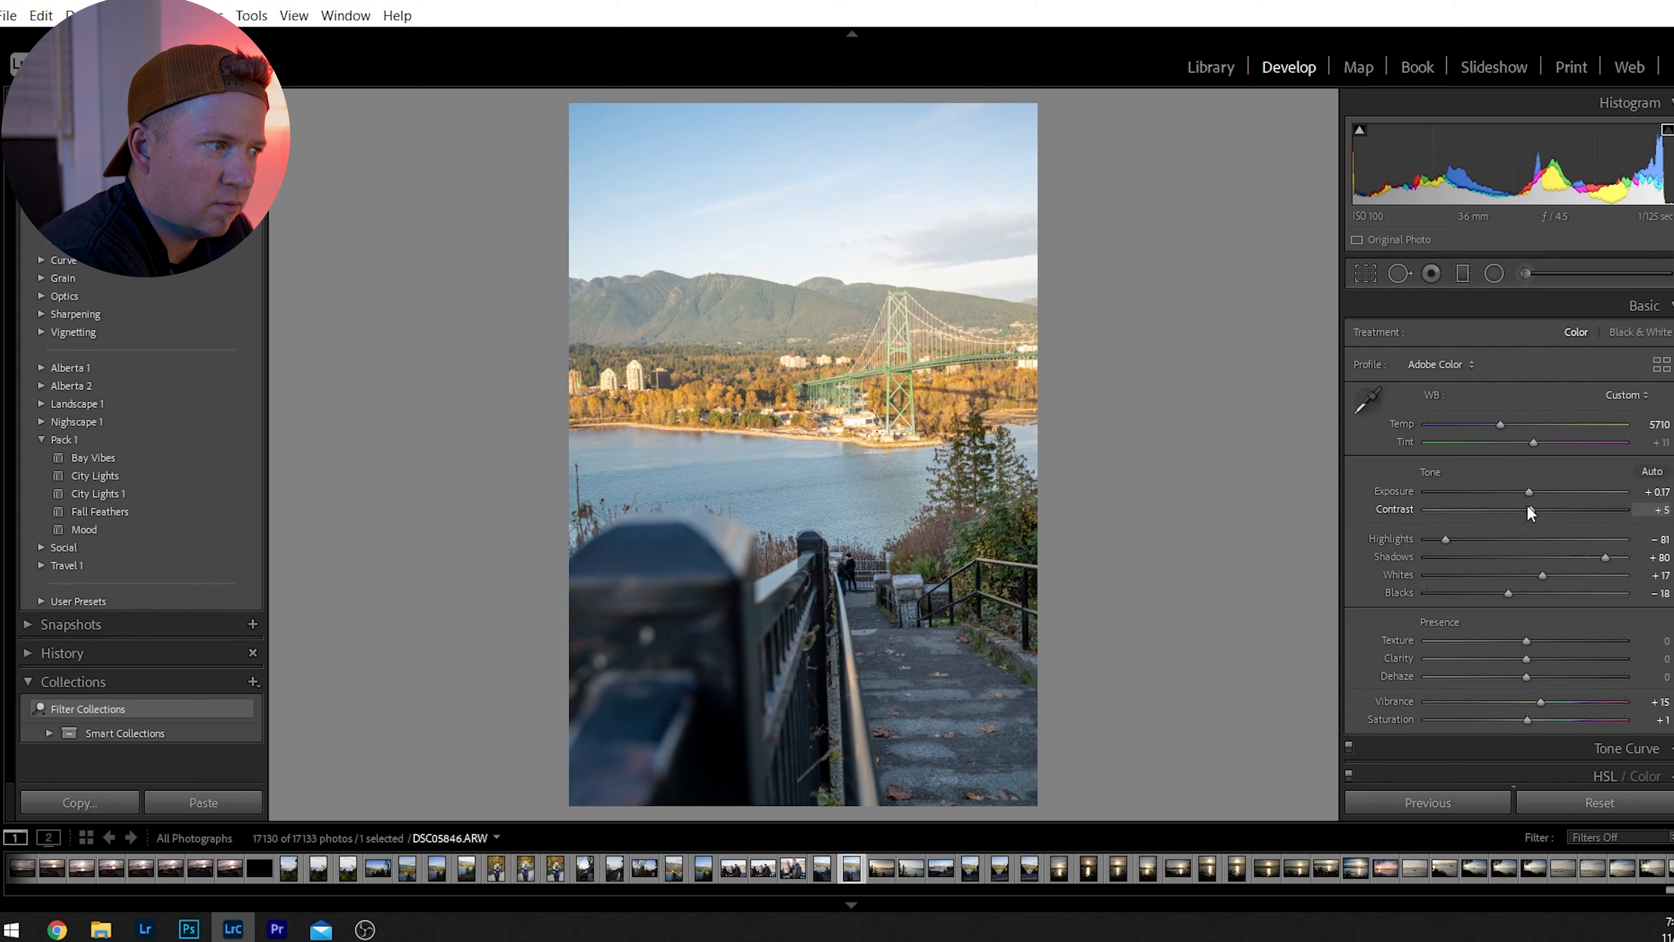
pyautogui.moveTo(1532, 510)
pyautogui.mouseDown()
pyautogui.moveTo(1573, 514)
pyautogui.moveTo(1530, 494)
pyautogui.mouseUp()
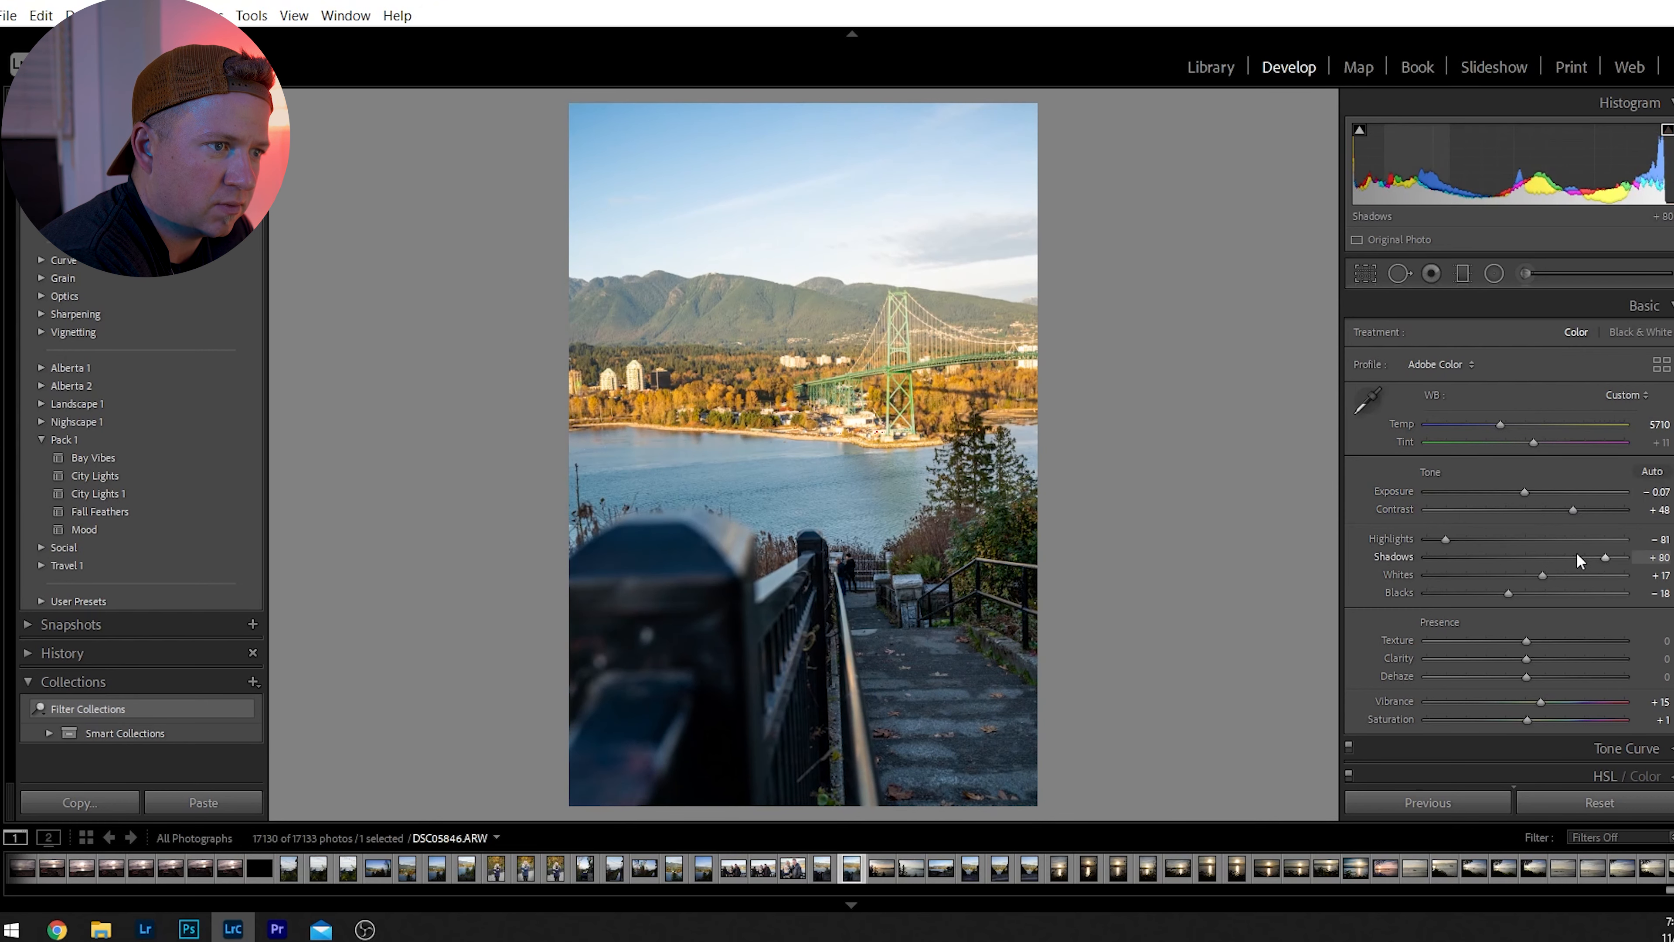
# Set the bridge photo's Highlights to -100, Shadows to +86 and Blacks to -29.
pyautogui.moveTo(1447, 538); pyautogui.dragTo(1418, 539)
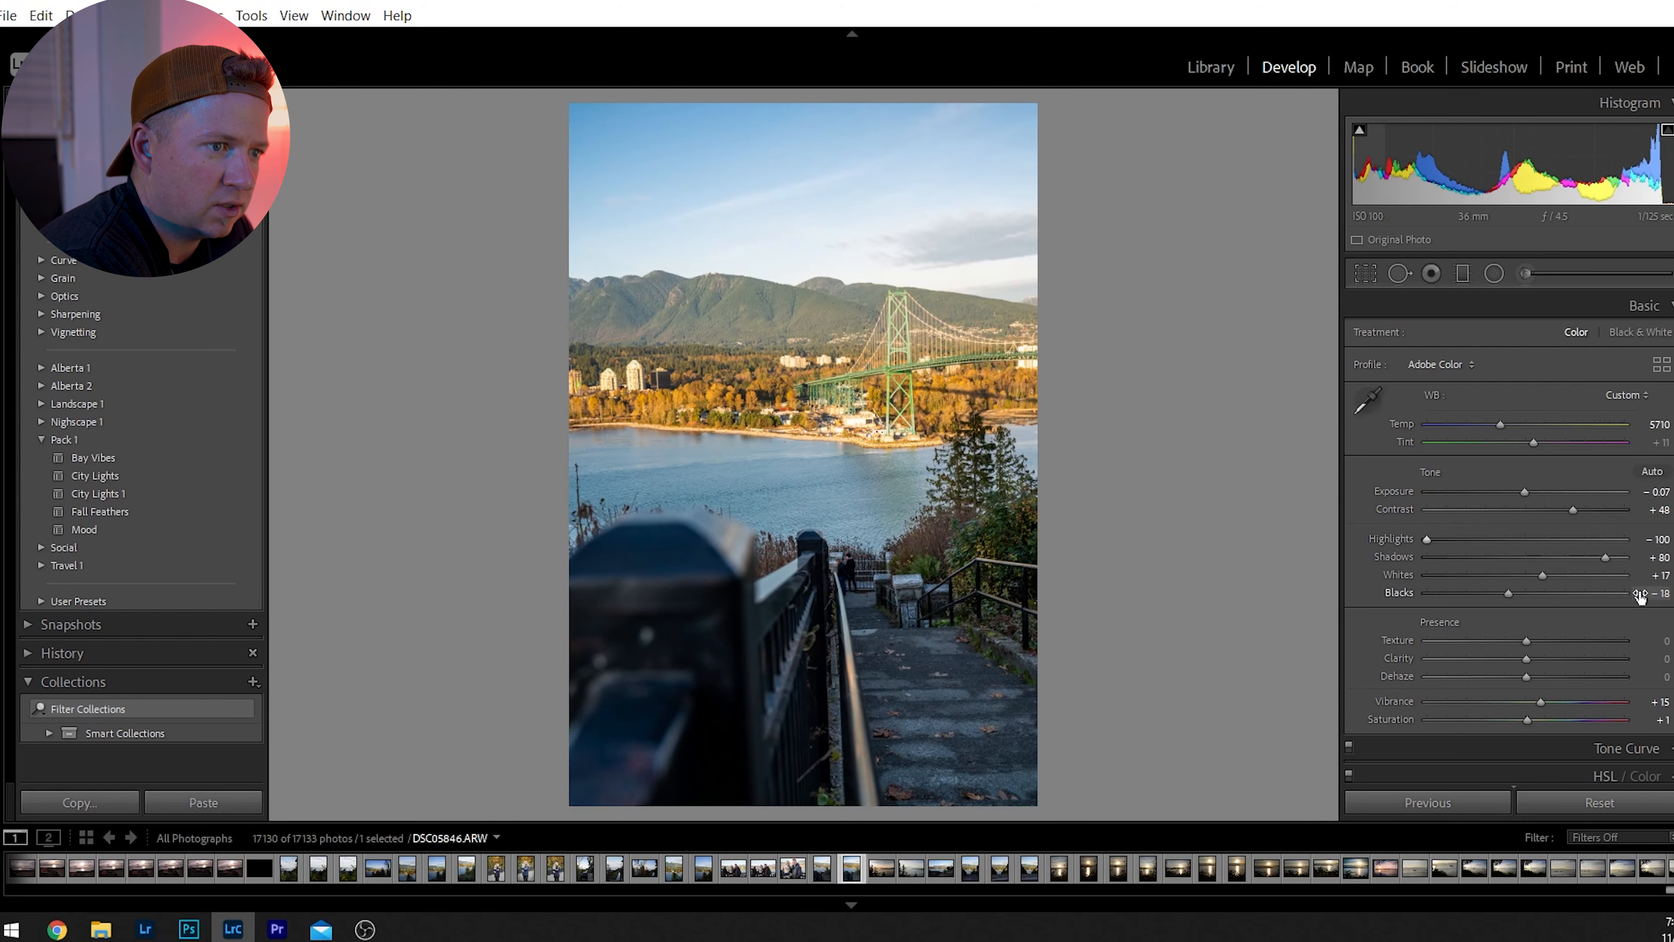
pyautogui.moveTo(1612, 562)
pyautogui.mouseDown()
pyautogui.moveTo(1517, 558)
pyautogui.moveTo(1631, 563)
pyautogui.moveTo(1611, 562)
pyautogui.mouseUp()
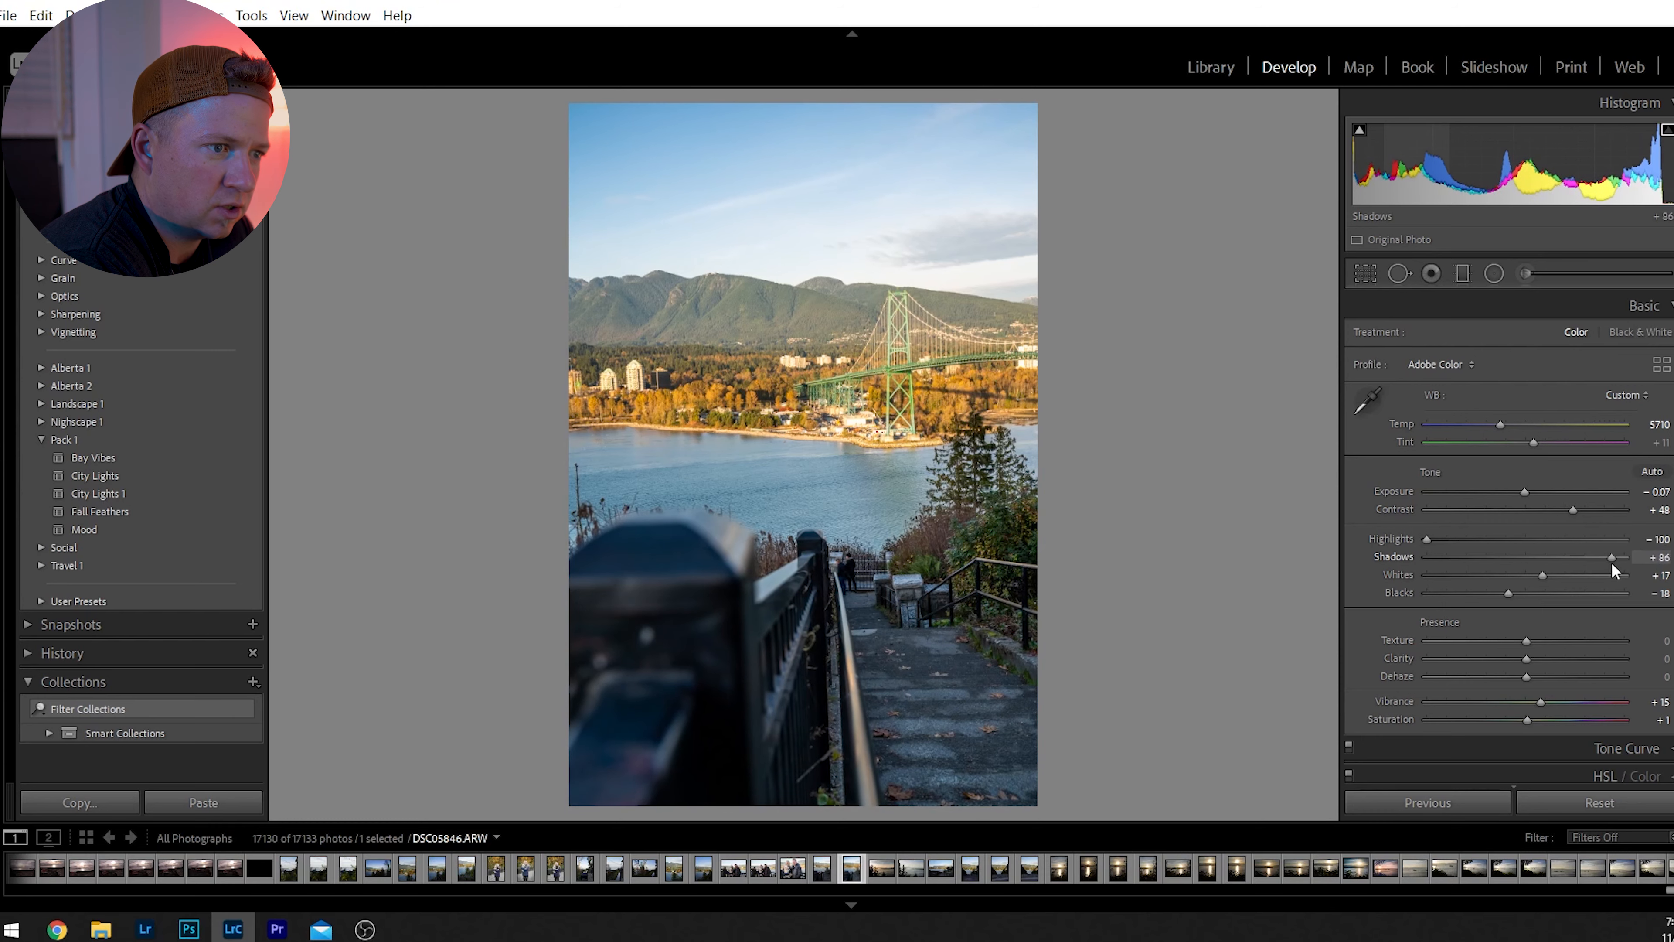
pyautogui.moveTo(1520, 594)
pyautogui.mouseDown()
pyautogui.moveTo(1543, 592)
pyautogui.moveTo(1497, 594)
pyautogui.mouseUp()
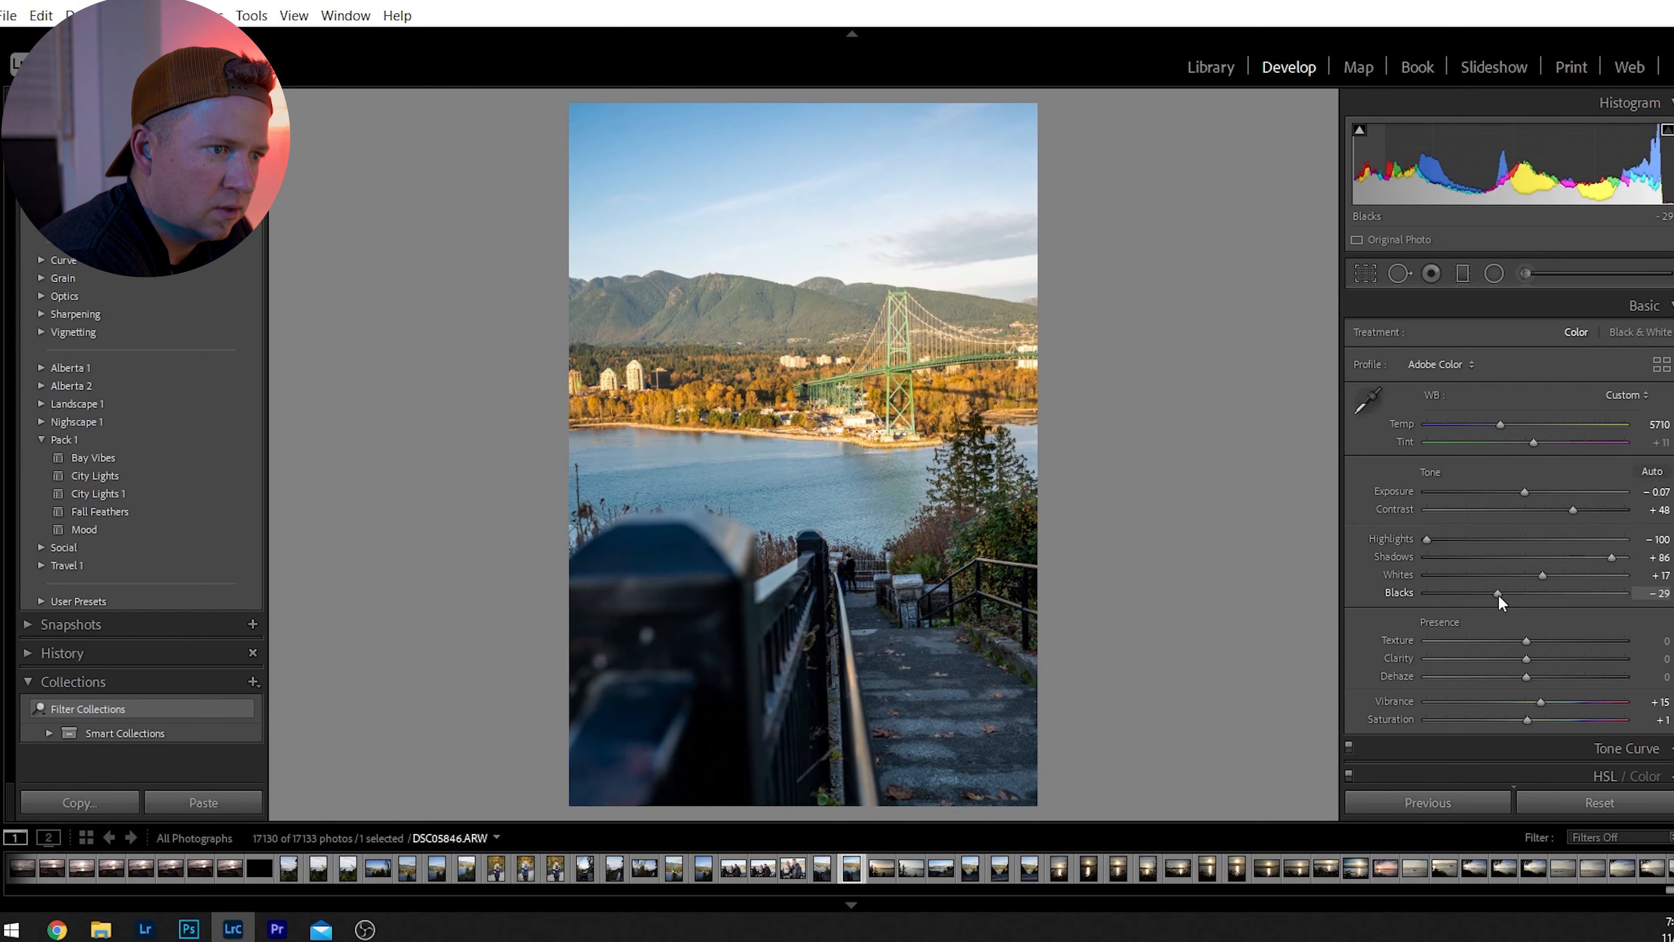
# Straighten the bridge photo with a crop angle of 1.81, comparing it with the unrotated version.
pyautogui.click(1365, 273)
pyautogui.moveTo(1195, 363); pyautogui.dragTo(1196, 376)
pyautogui.press('Return')
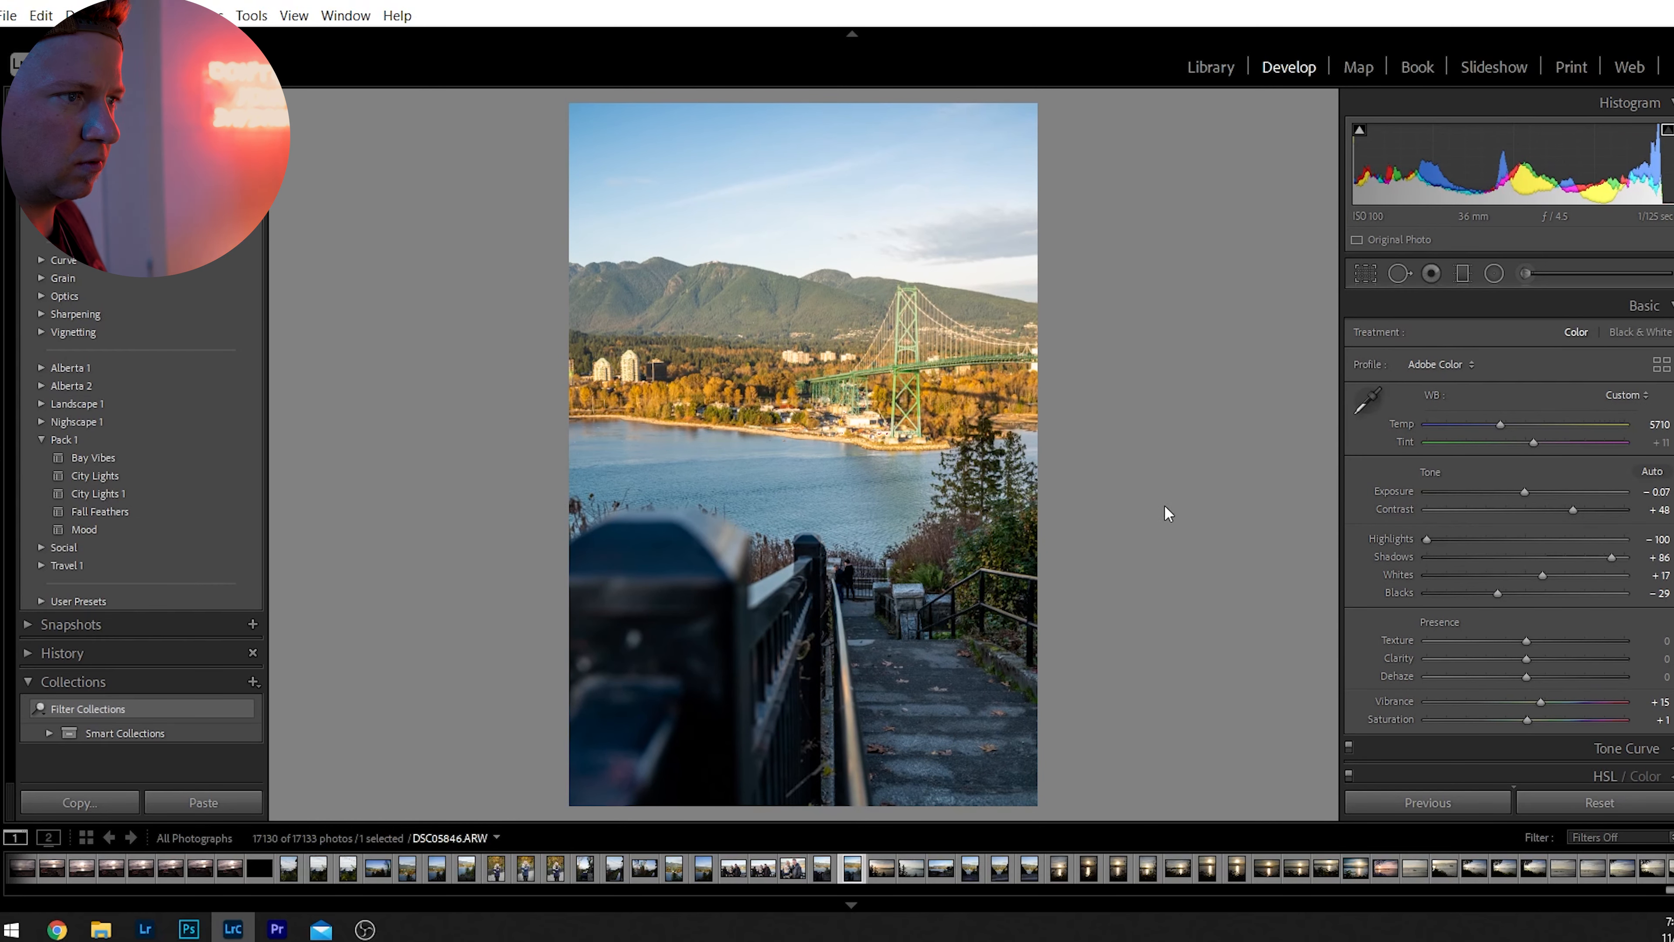
pyautogui.hotkey('ctrl', 'z')
pyautogui.hotkey('ctrl', 'y')
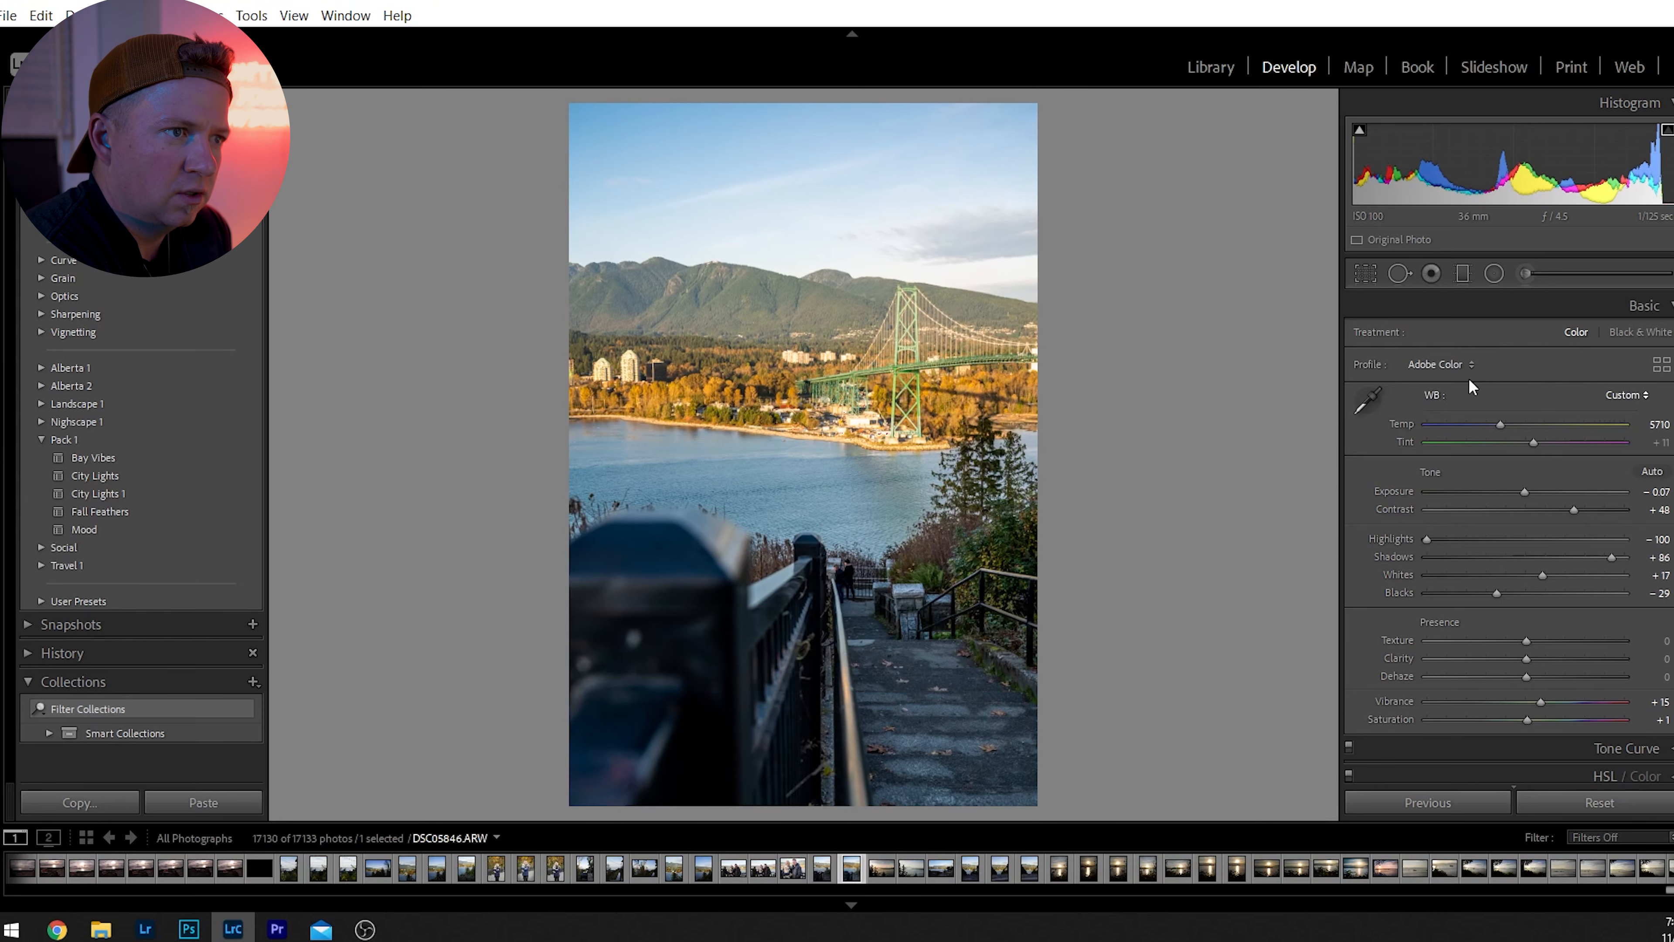
# Try rotating the crop further to an angle of 5.96, and undo that rotation.
pyautogui.click(1363, 273)
pyautogui.moveTo(1216, 343)
pyautogui.mouseDown()
pyautogui.moveTo(1203, 284)
pyautogui.moveTo(1213, 323)
pyautogui.mouseUp()
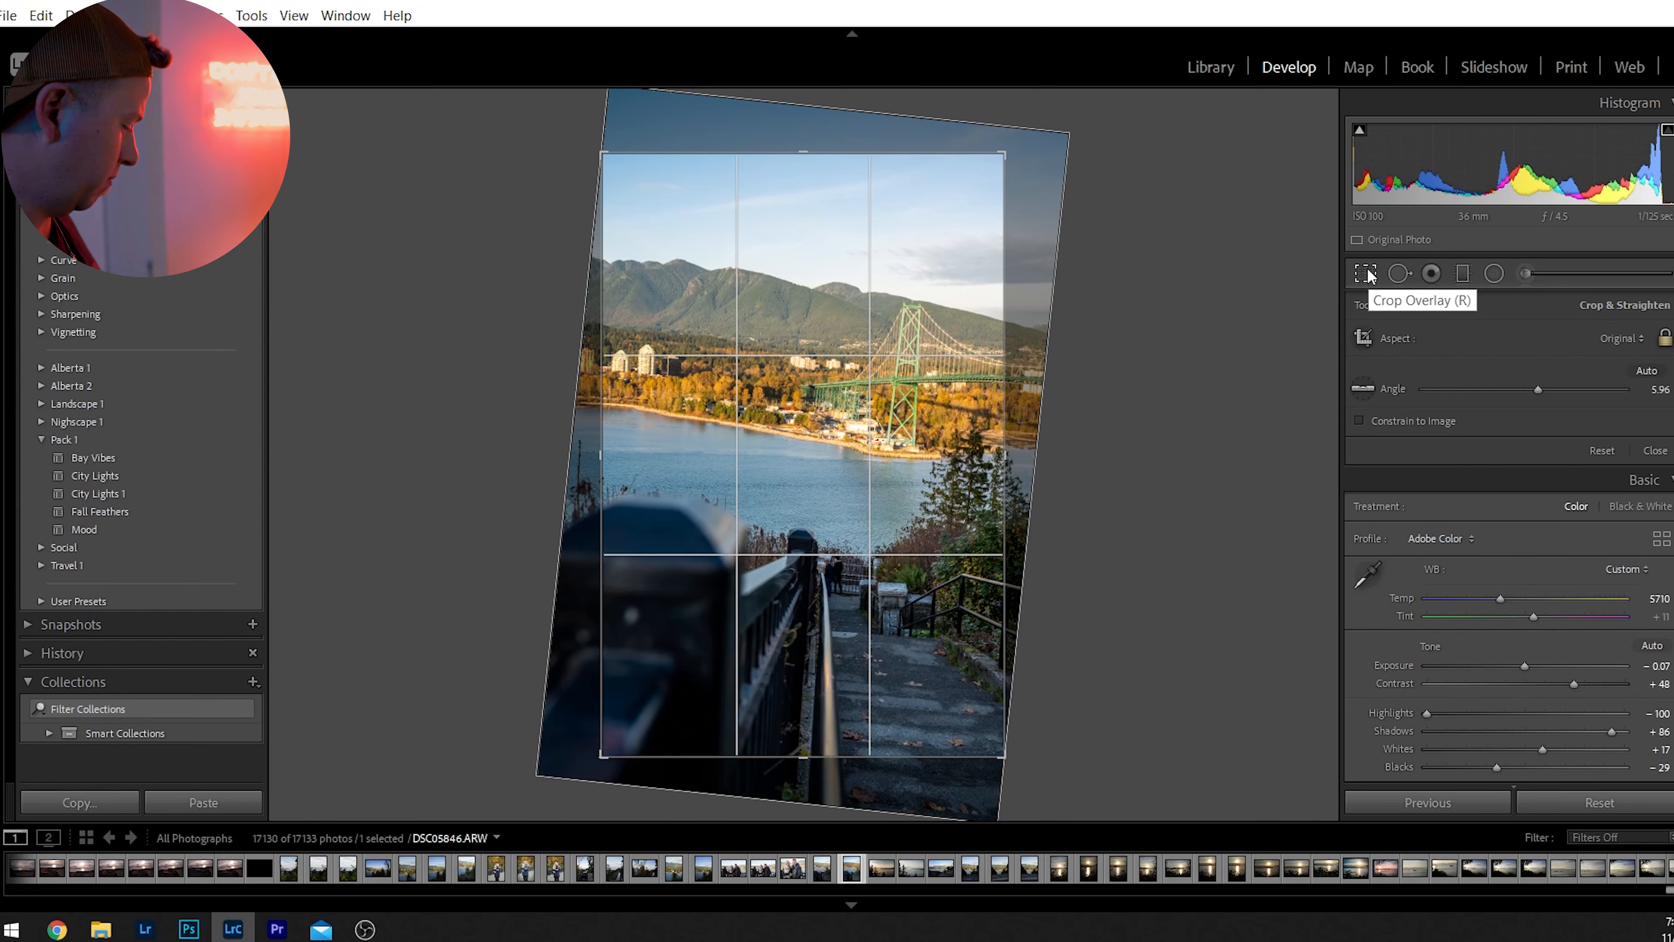
pyautogui.hotkey('ctrl', 'z')
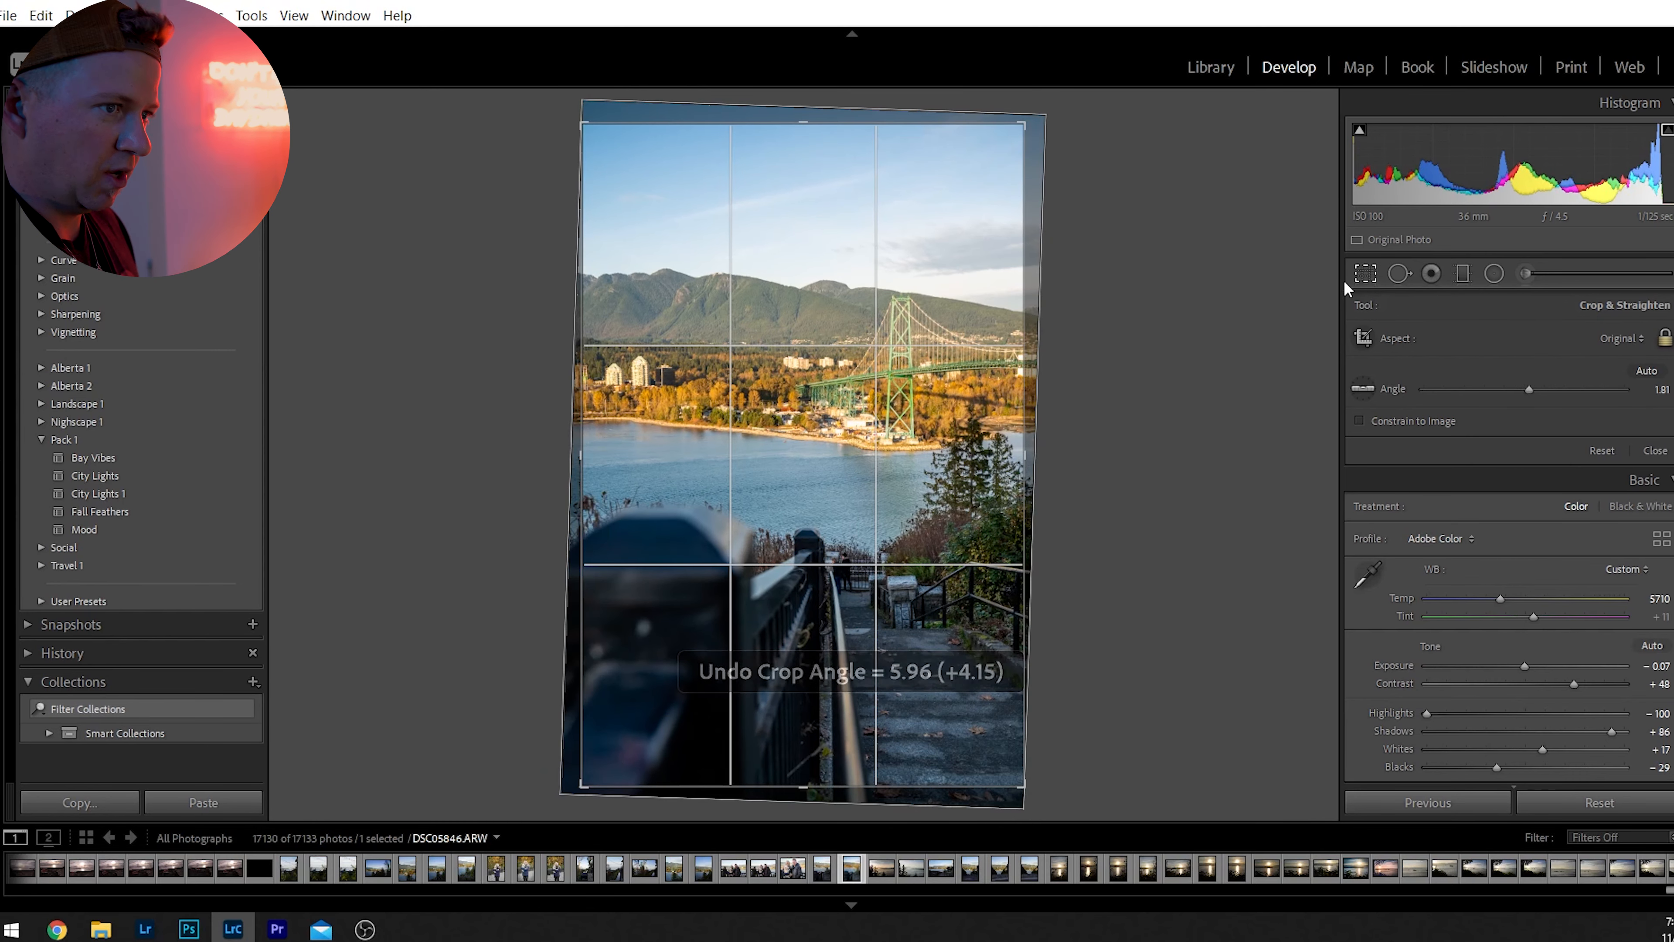
pyautogui.press('Return')
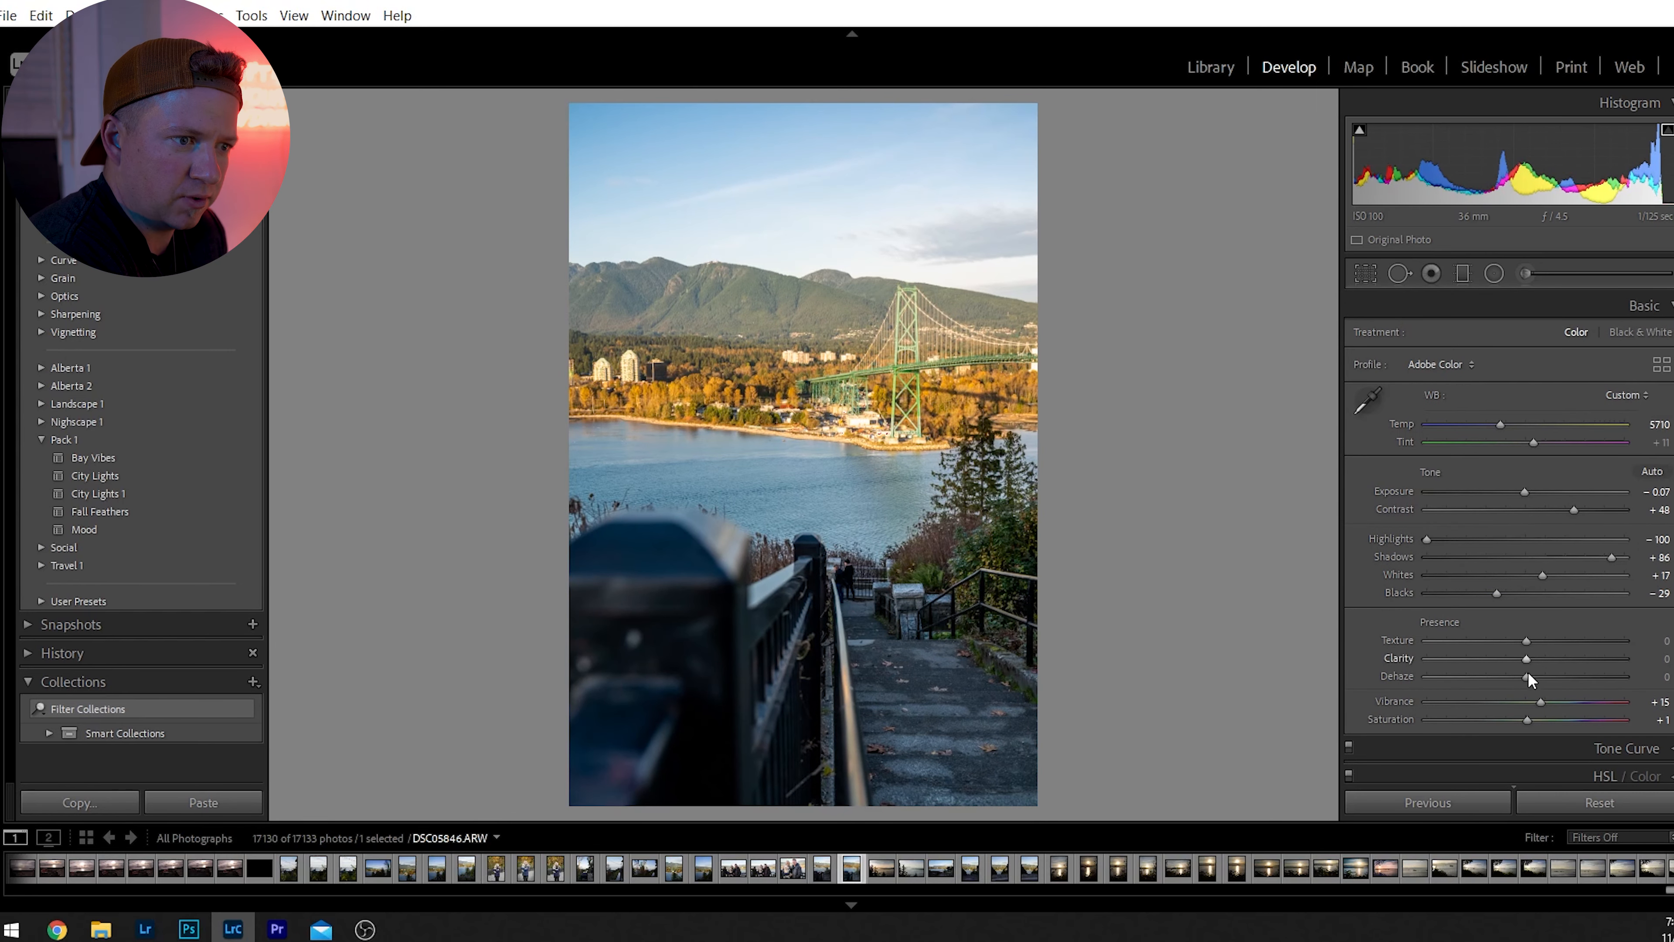
# Set Vibrance to 0, Saturation to -1, Dehaze to +22 and Clarity to -33.
pyautogui.click(1536, 702)
pyautogui.moveTo(1538, 711); pyautogui.dragTo(1532, 714)
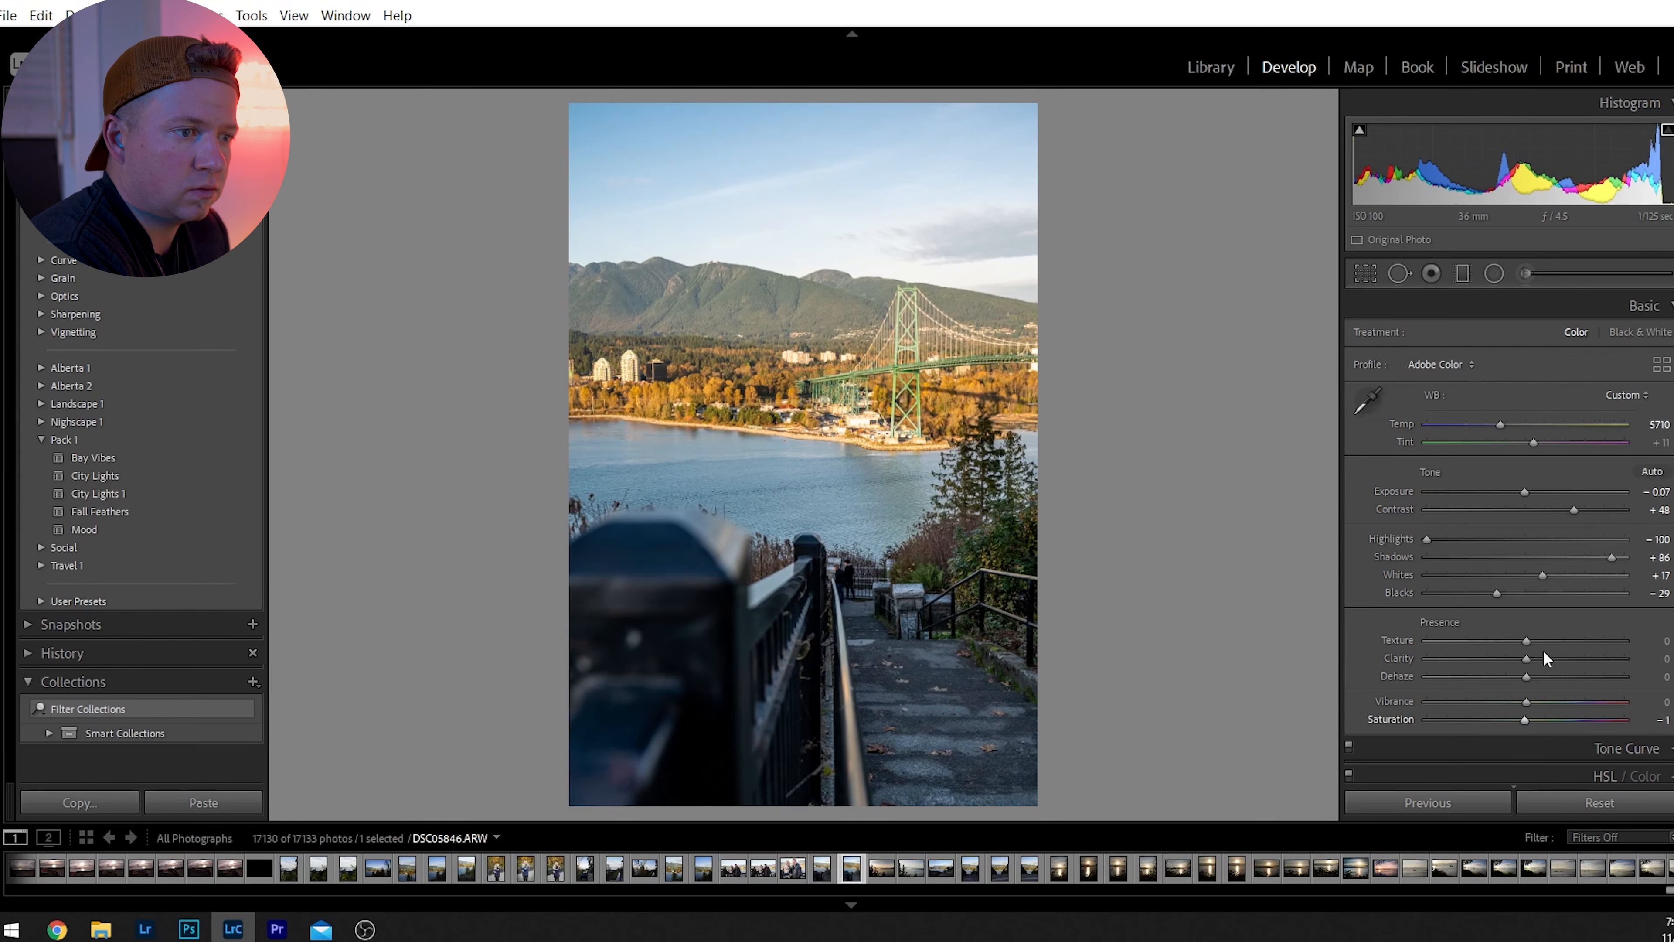
pyautogui.moveTo(1529, 686); pyautogui.dragTo(1548, 689)
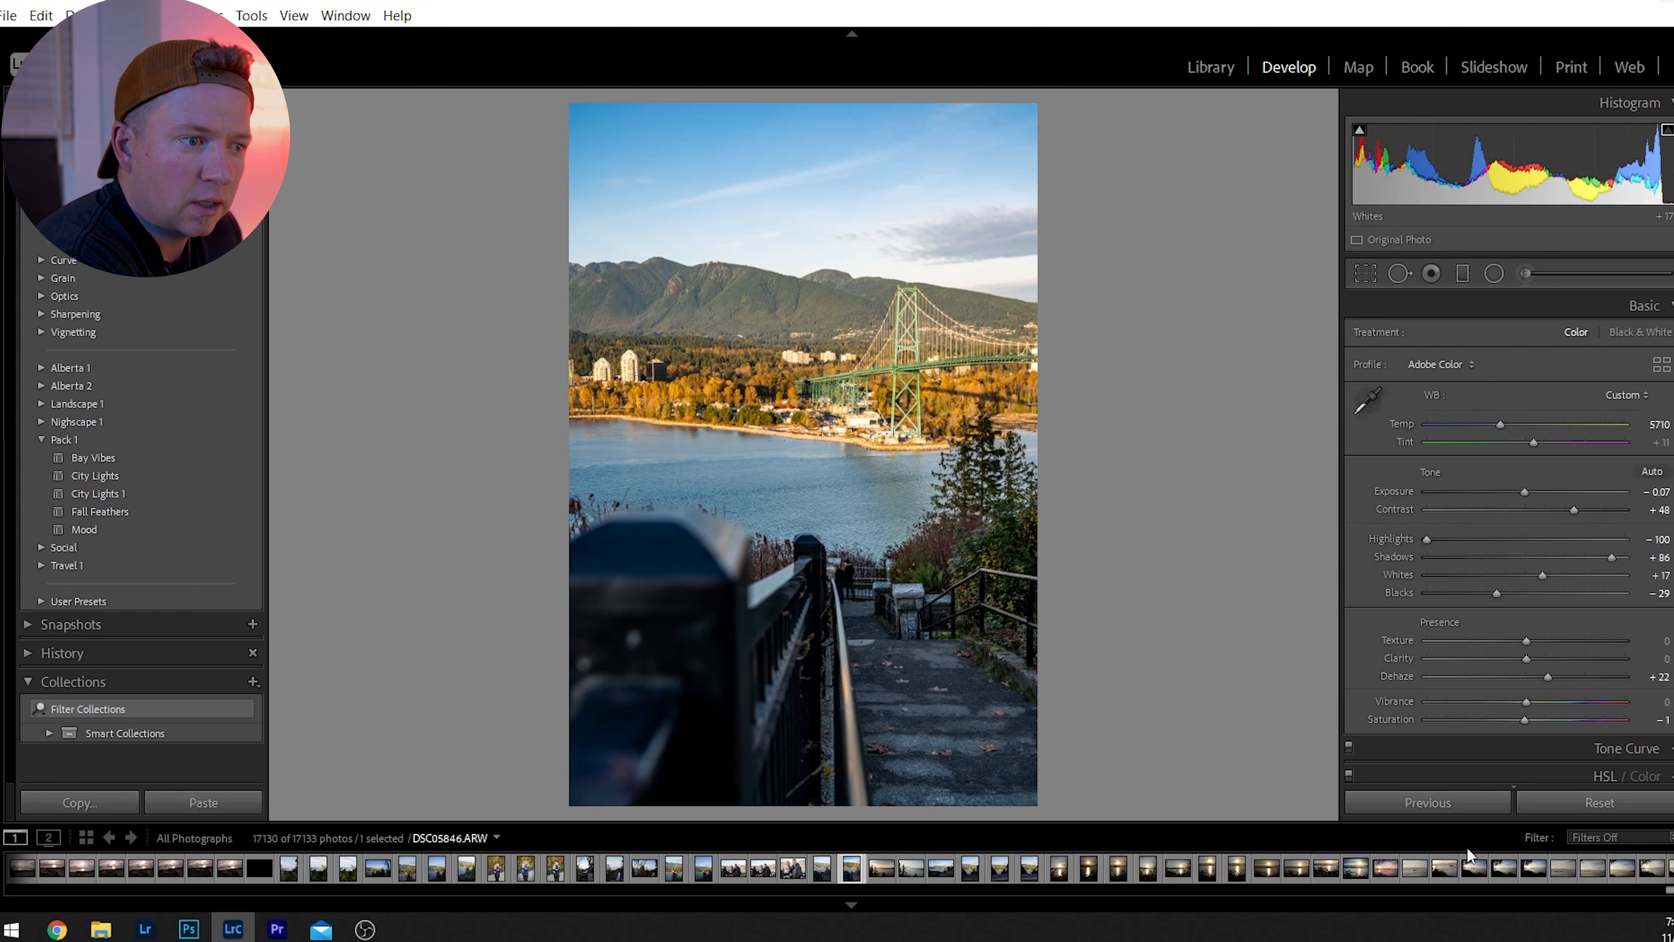
pyautogui.moveTo(1526, 659); pyautogui.dragTo(1503, 685)
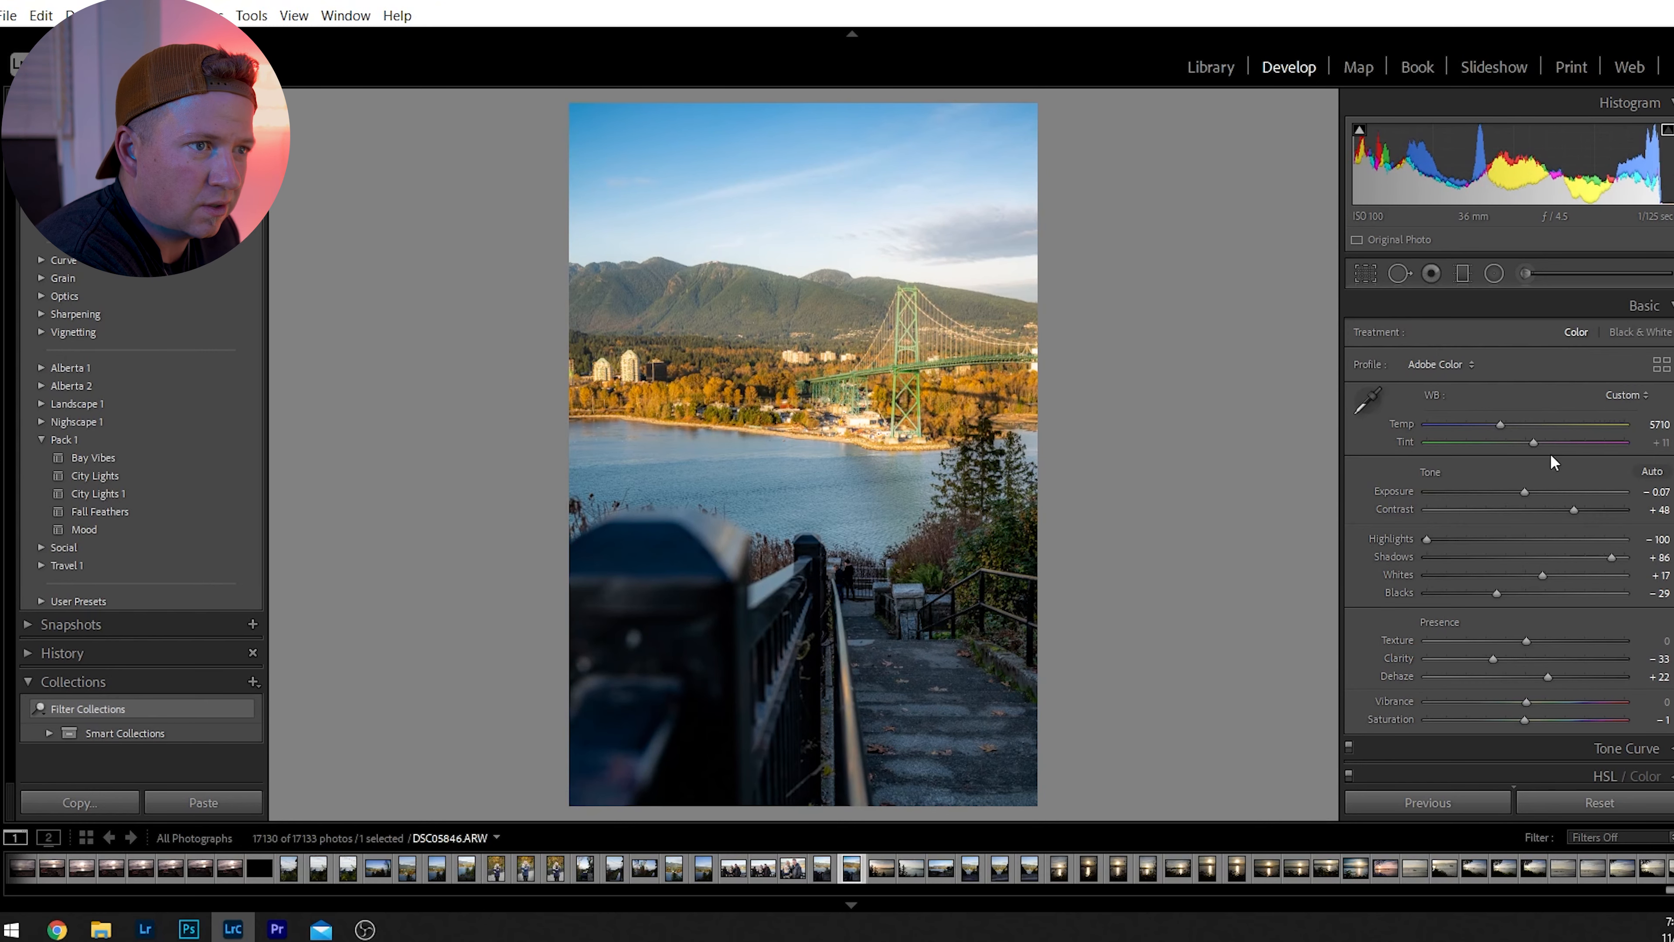
# Set the HSL hues to Orange -15, Yellow -31 and Green +42, and the saturations to Orange -22 and Green -10.
pyautogui.click(1644, 306)
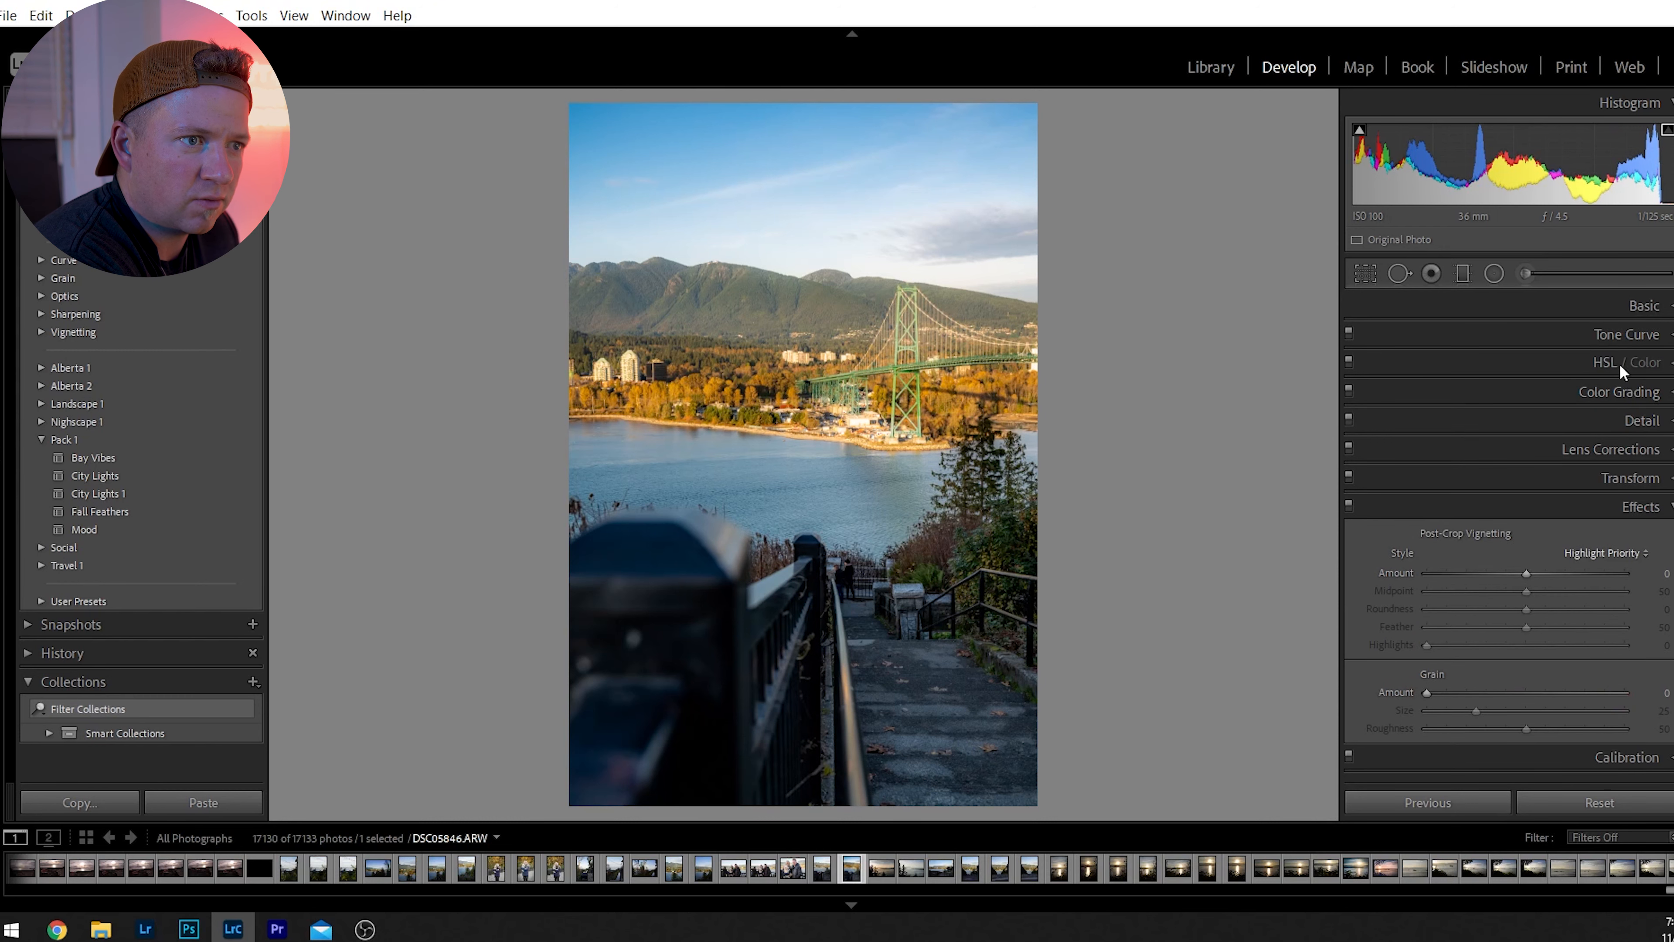
pyautogui.click(1614, 370)
pyautogui.moveTo(1529, 414)
pyautogui.mouseDown()
pyautogui.moveTo(1470, 432)
pyautogui.moveTo(1556, 434)
pyautogui.moveTo(1462, 441)
pyautogui.moveTo(1497, 428)
pyautogui.moveTo(1487, 405)
pyautogui.moveTo(1520, 413)
pyautogui.mouseUp()
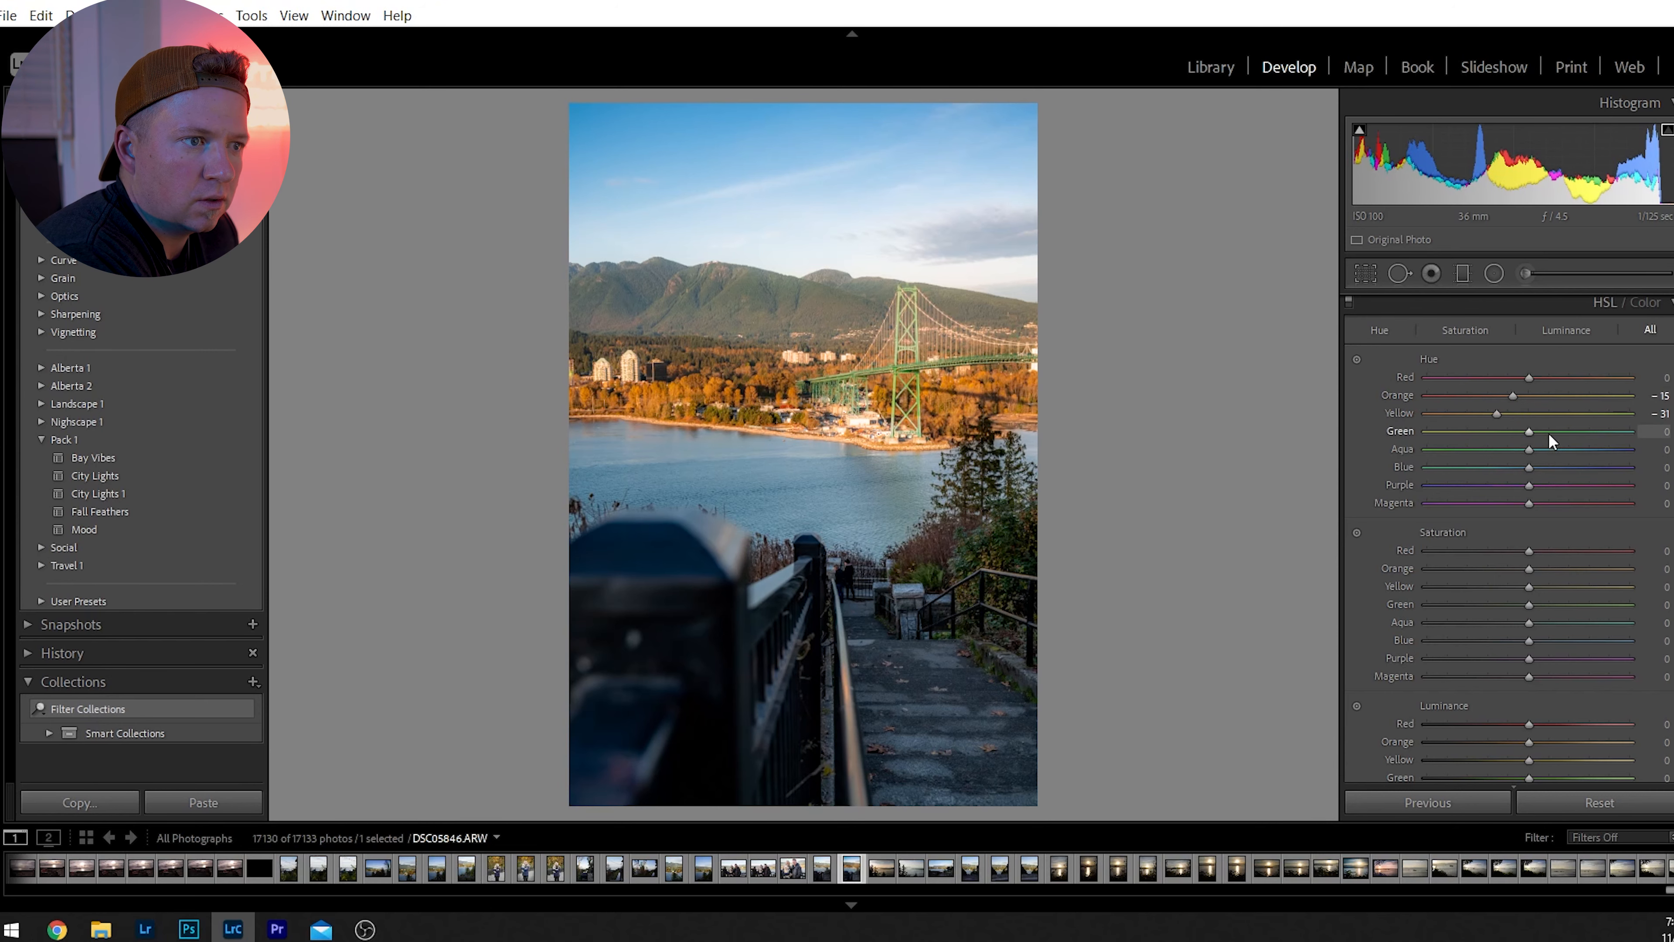
pyautogui.moveTo(1528, 432); pyautogui.dragTo(1563, 441)
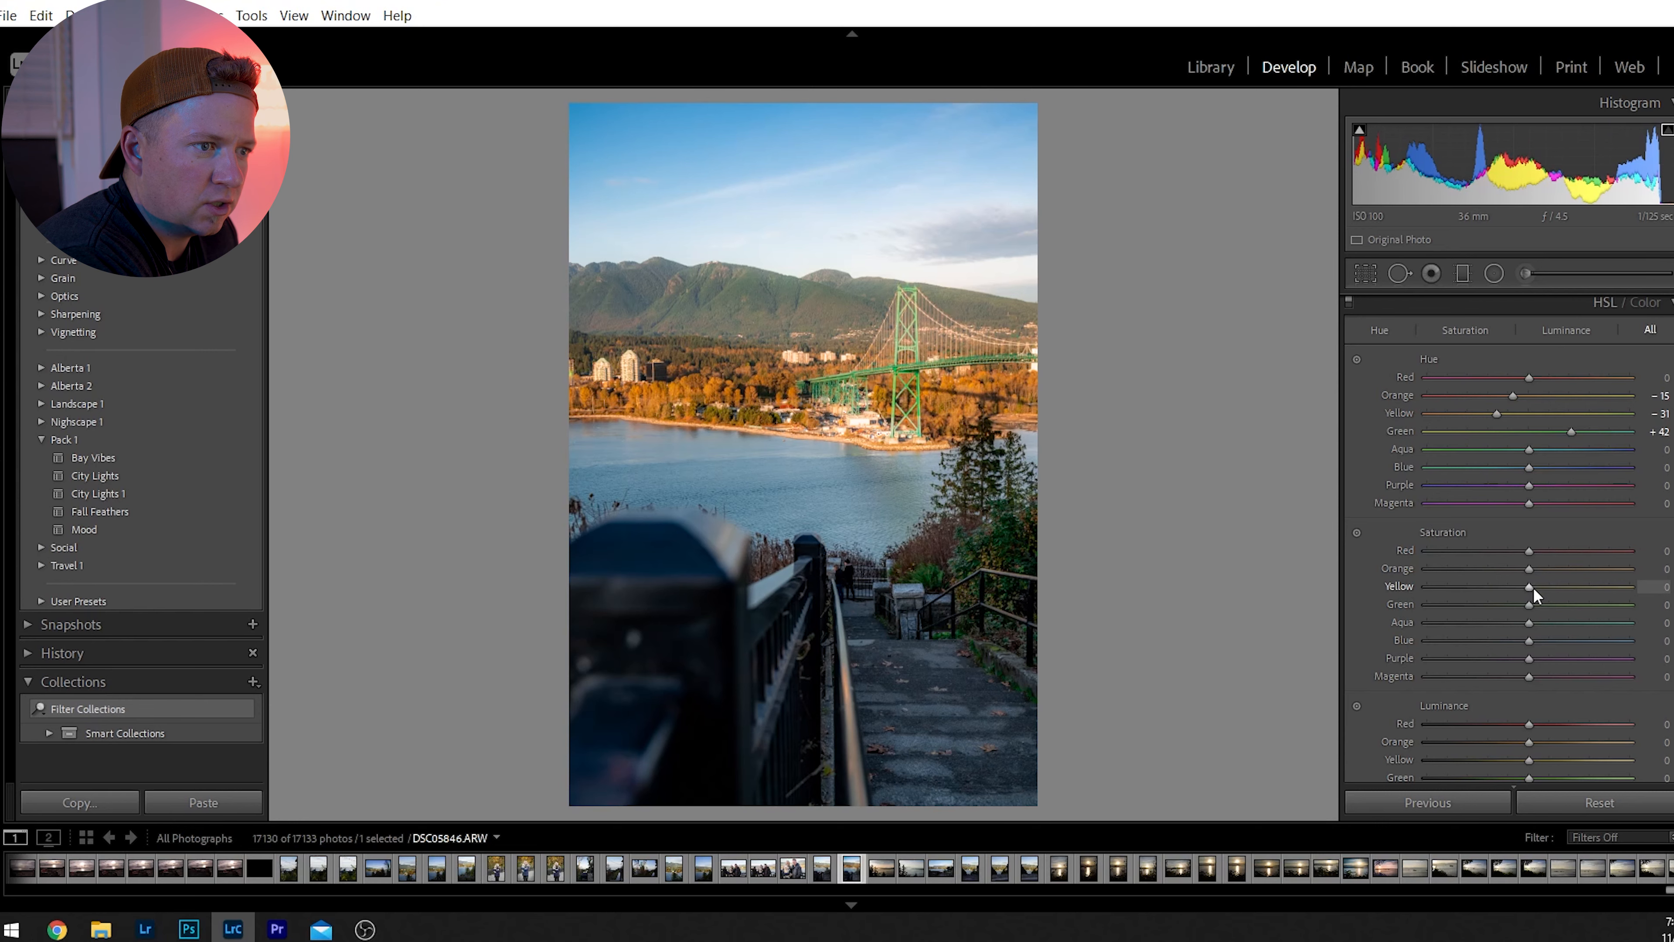
pyautogui.moveTo(1530, 576); pyautogui.dragTo(1513, 576)
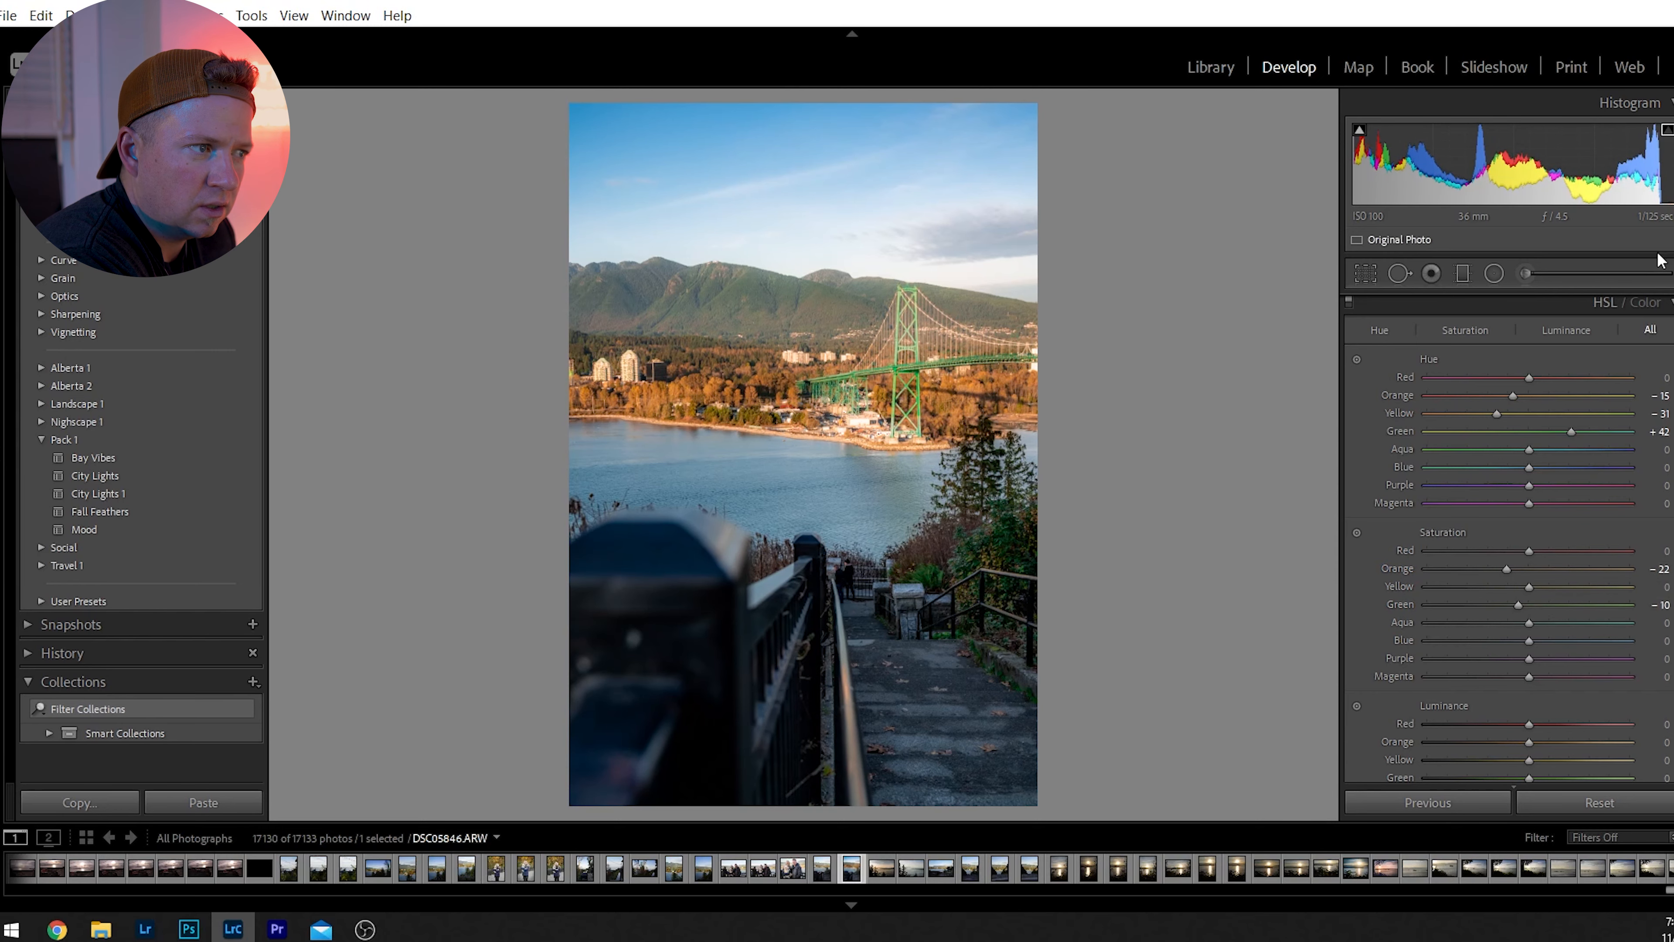
# Crop the bridge photo to the 4 x 5 / 8 x 10 aspect ratio.
pyautogui.click(1365, 276)
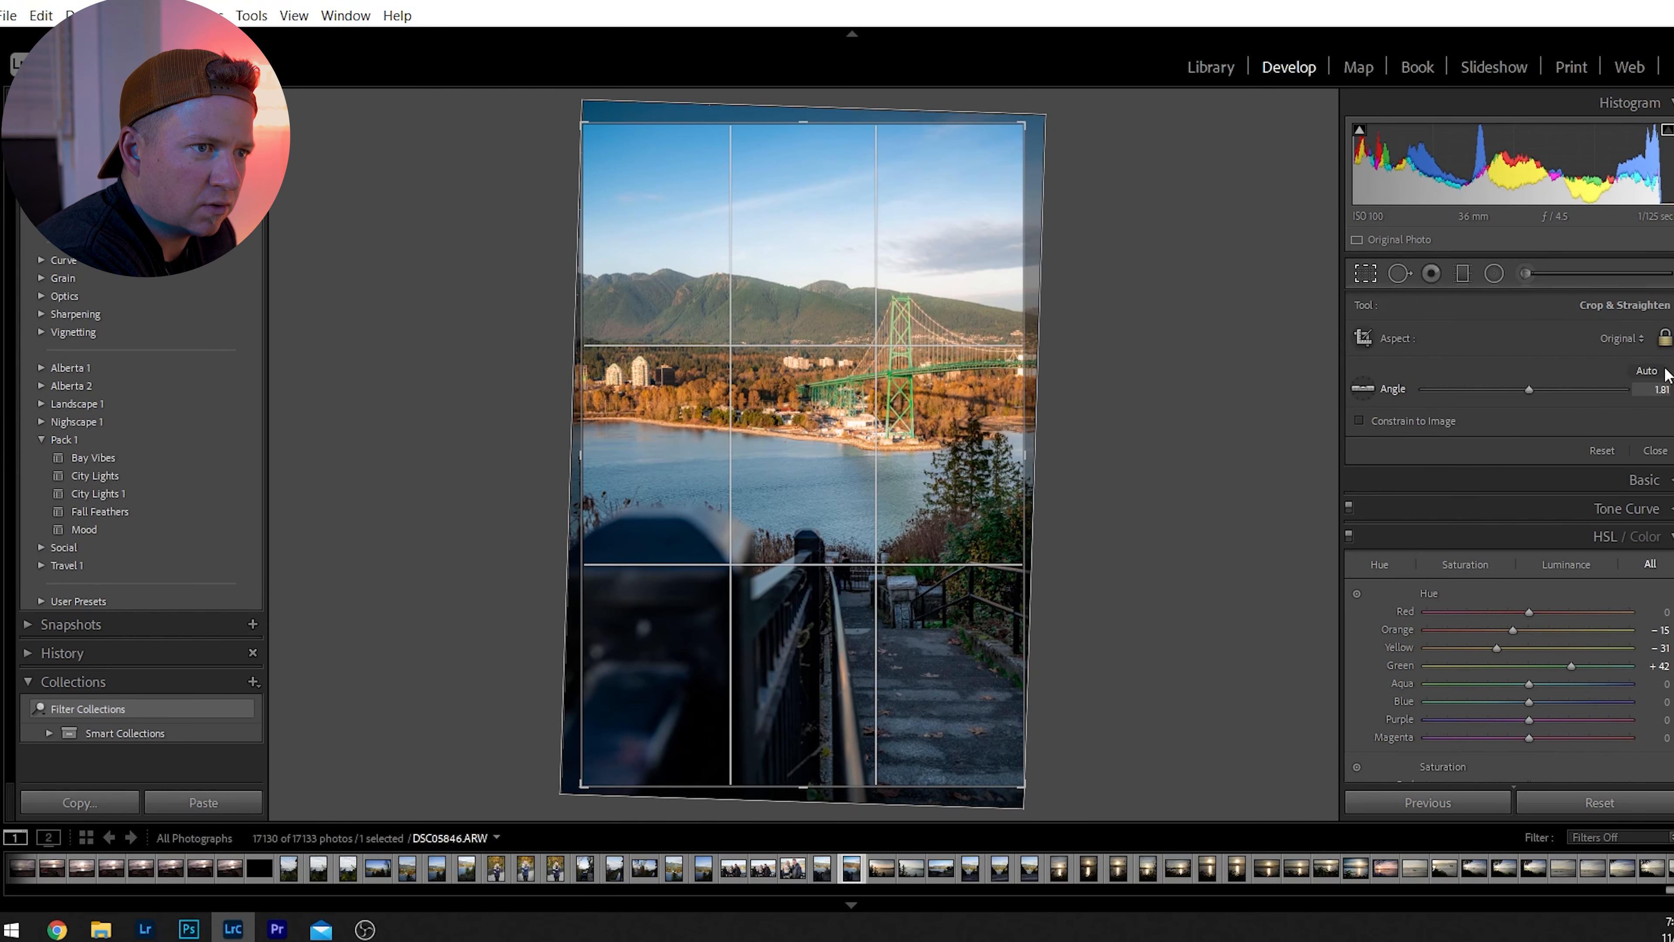
pyautogui.click(1623, 338)
pyautogui.click(1468, 453)
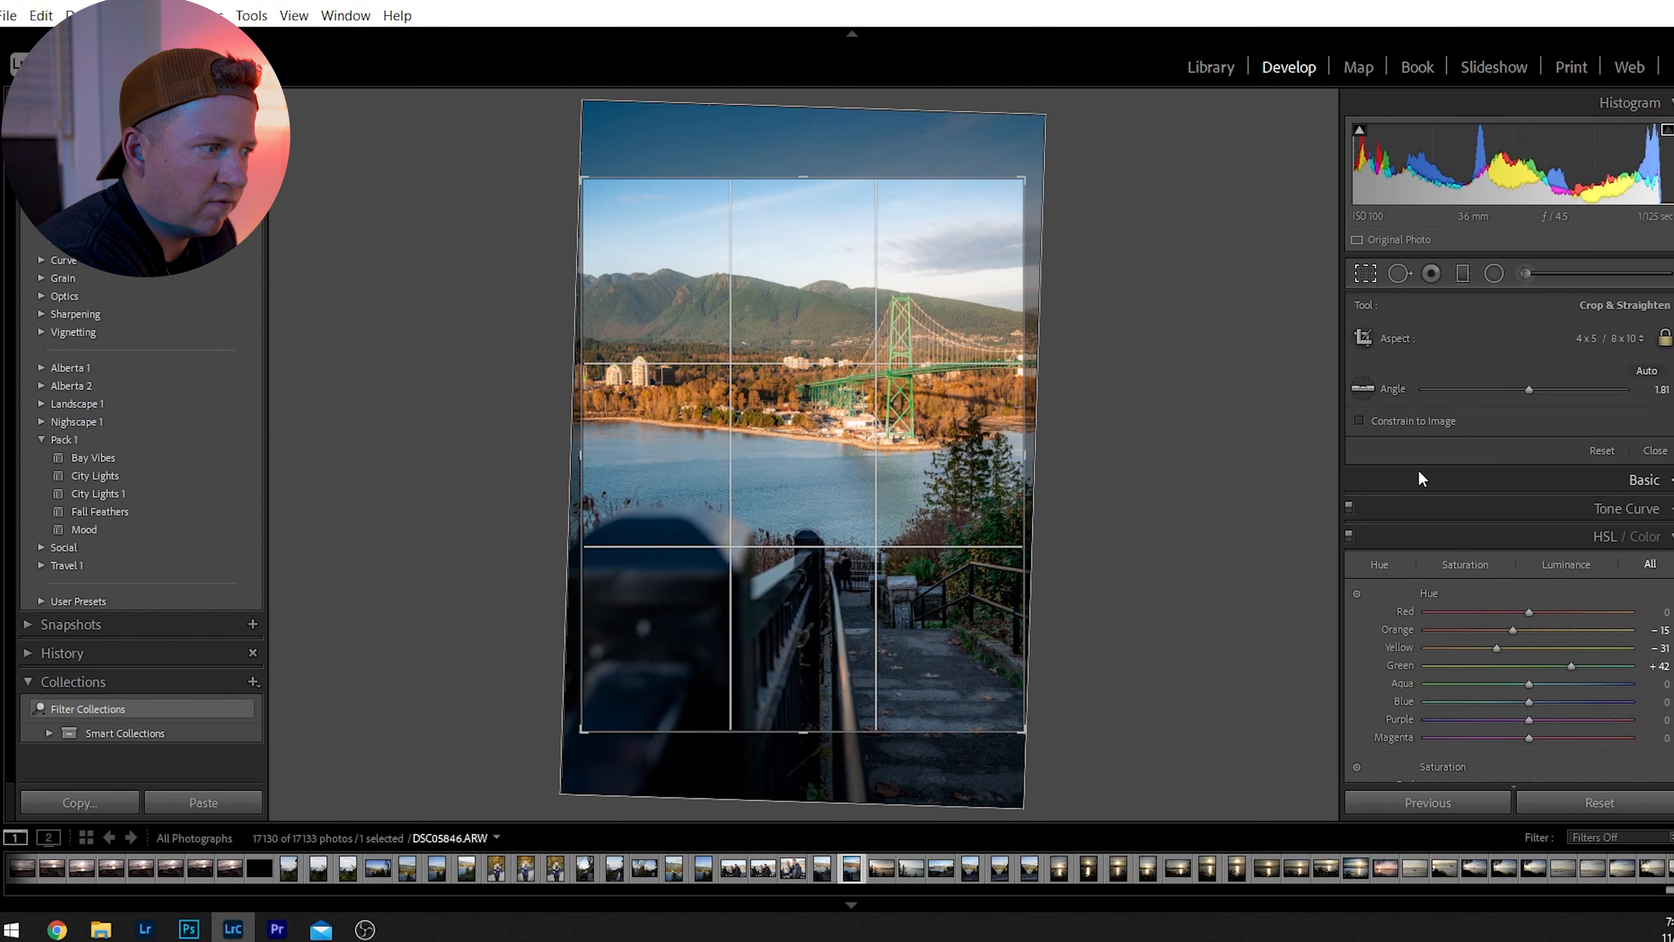
pyautogui.press('Return')
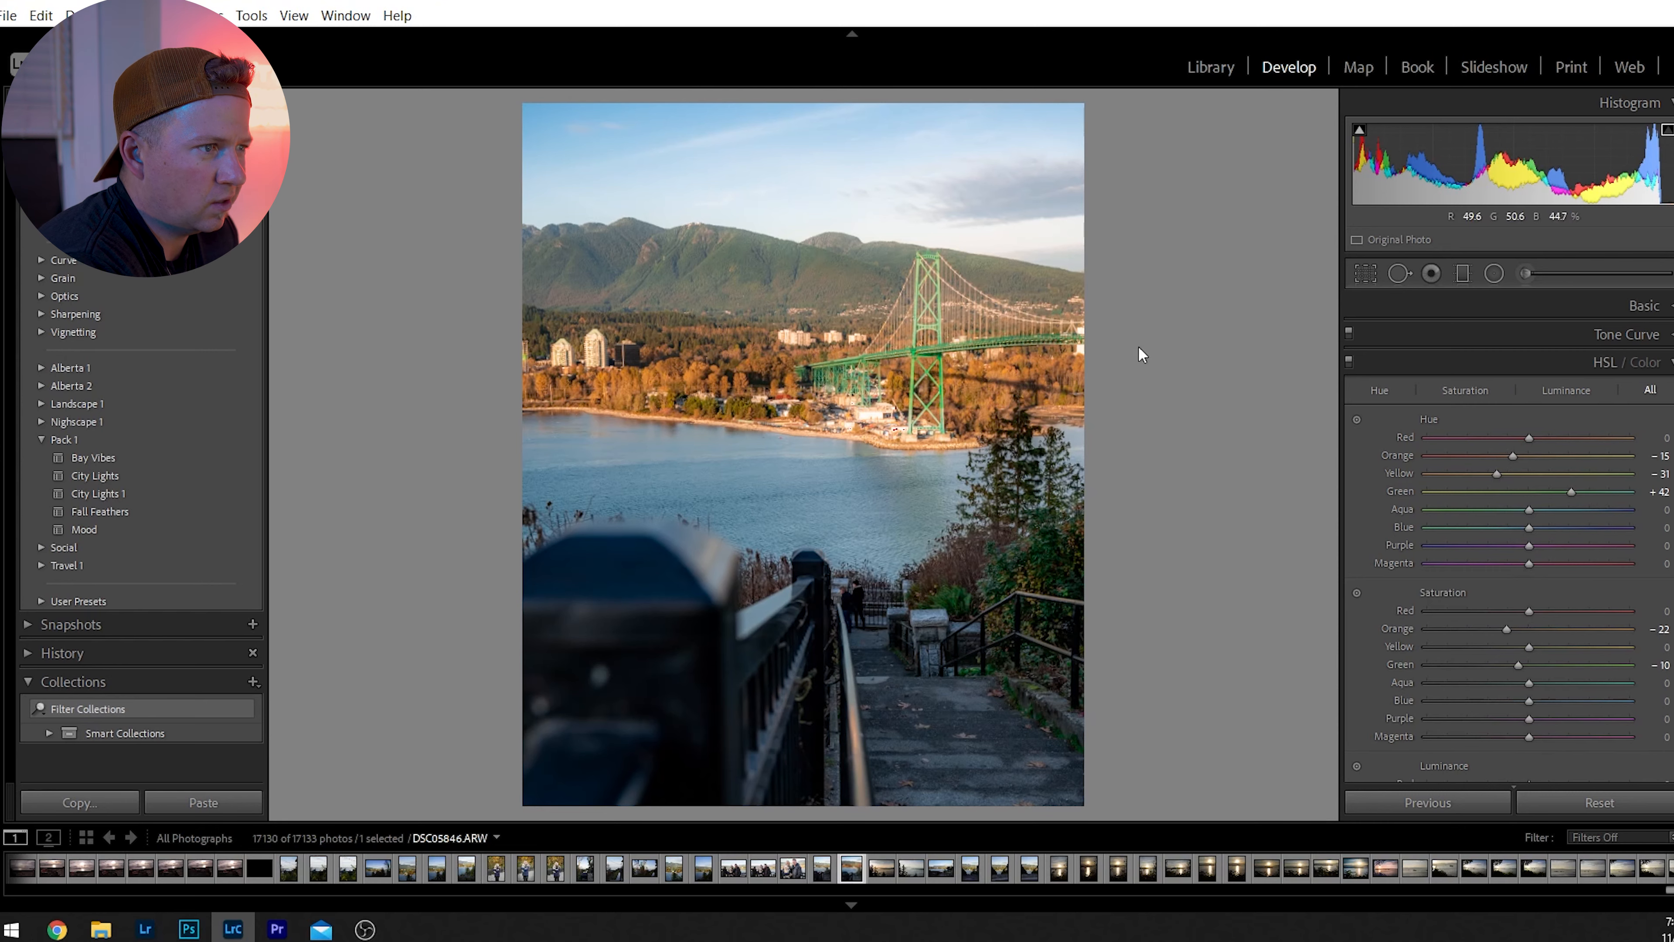
# Raise Shadows to +100 and inspect the two people by the fence at close range.
pyautogui.click(1633, 312)
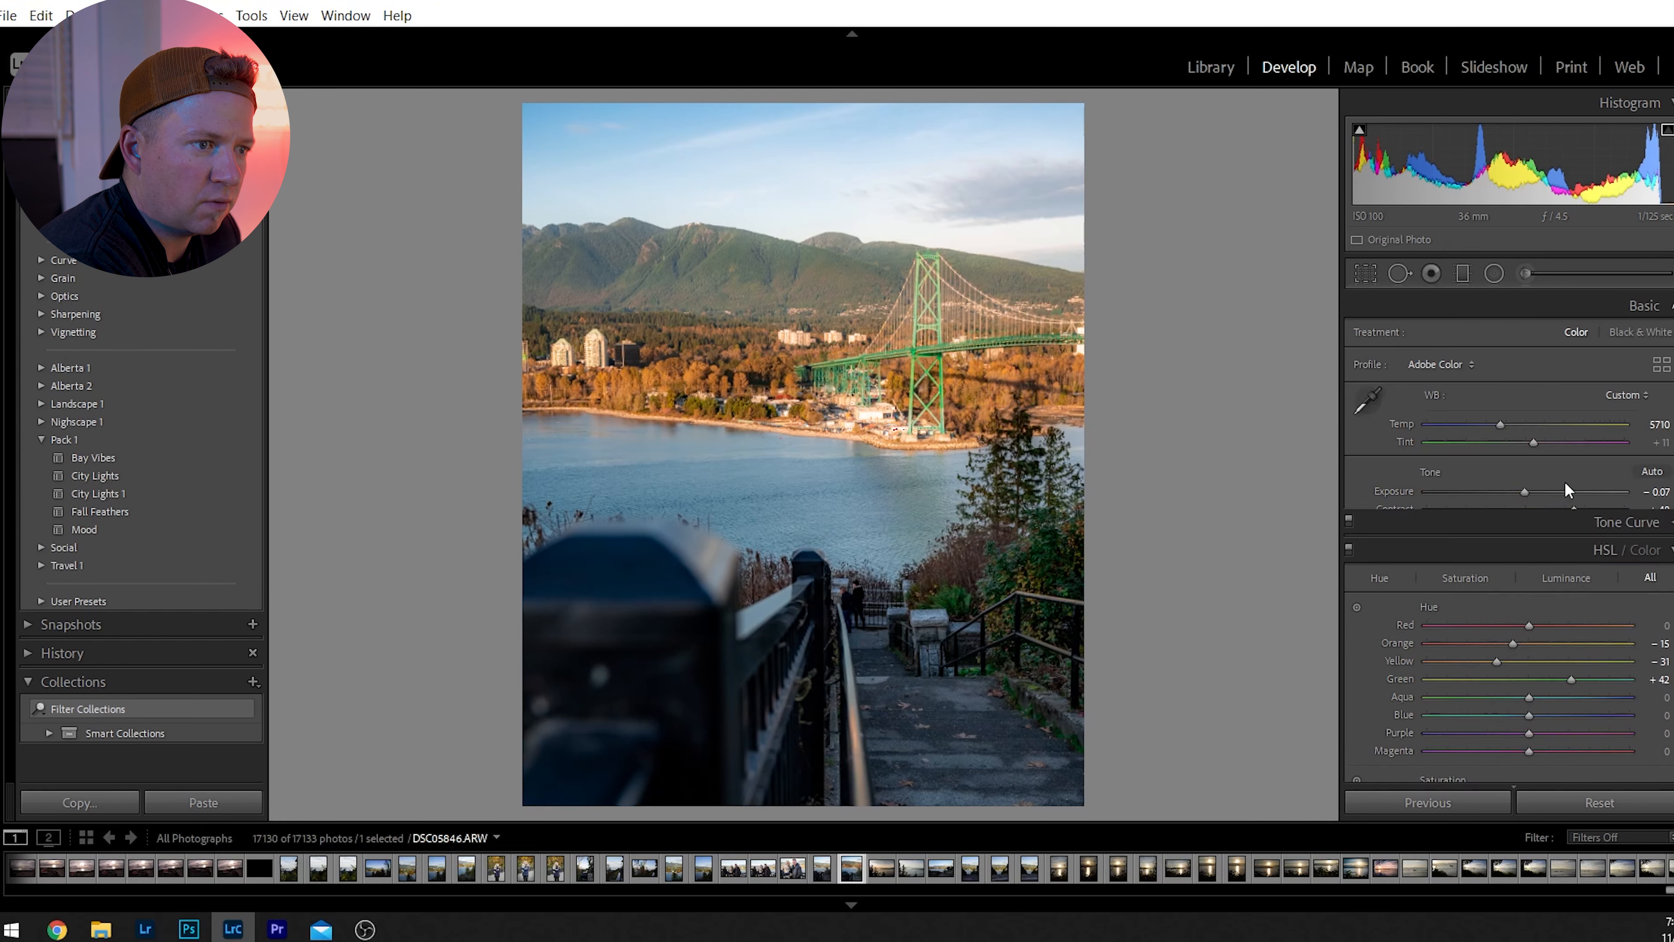
pyautogui.moveTo(1611, 554); pyautogui.dragTo(1628, 554)
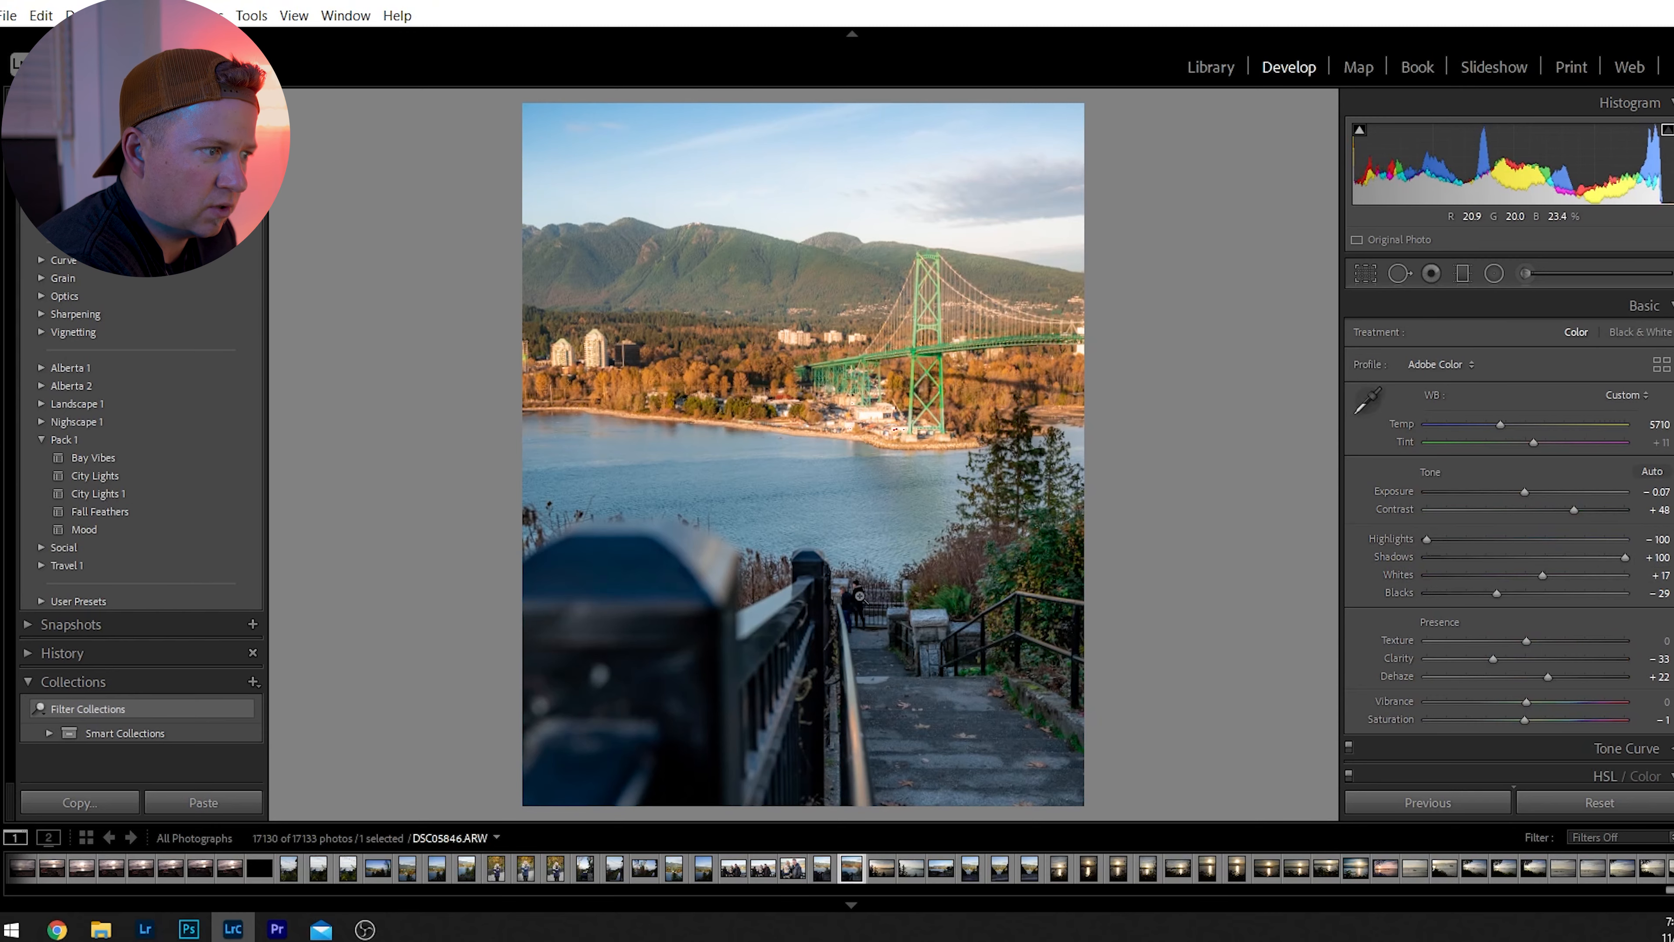
pyautogui.click(880, 571)
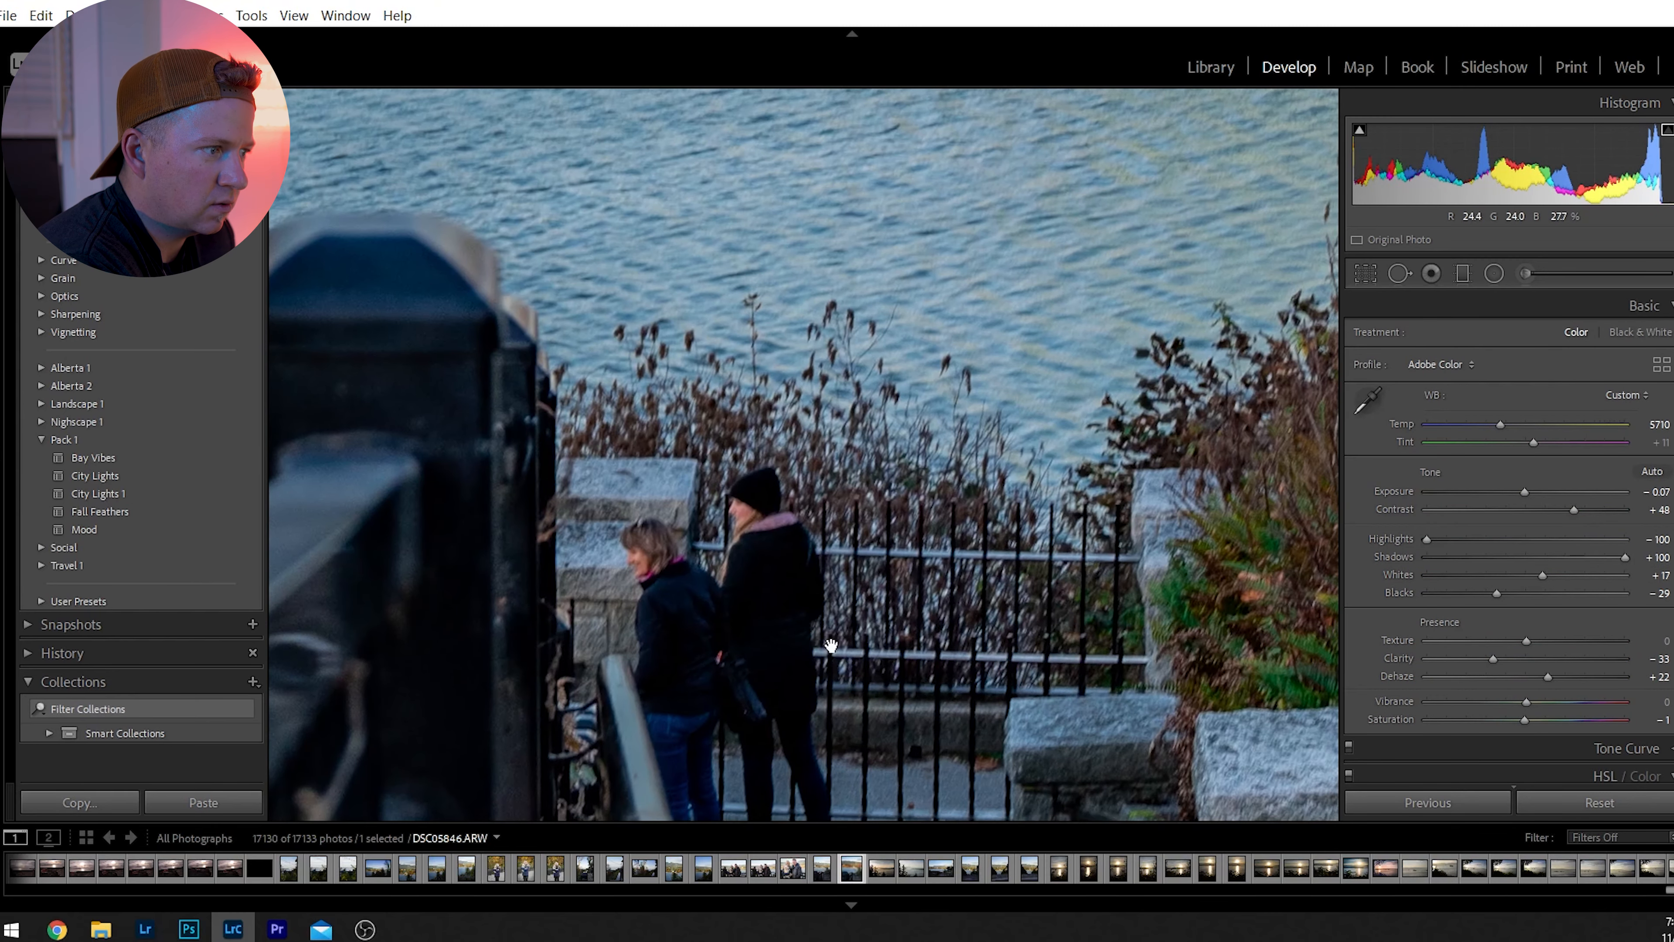
pyautogui.click(831, 646)
pyautogui.click(833, 643)
pyautogui.moveTo(1057, 440); pyautogui.dragTo(940, 603)
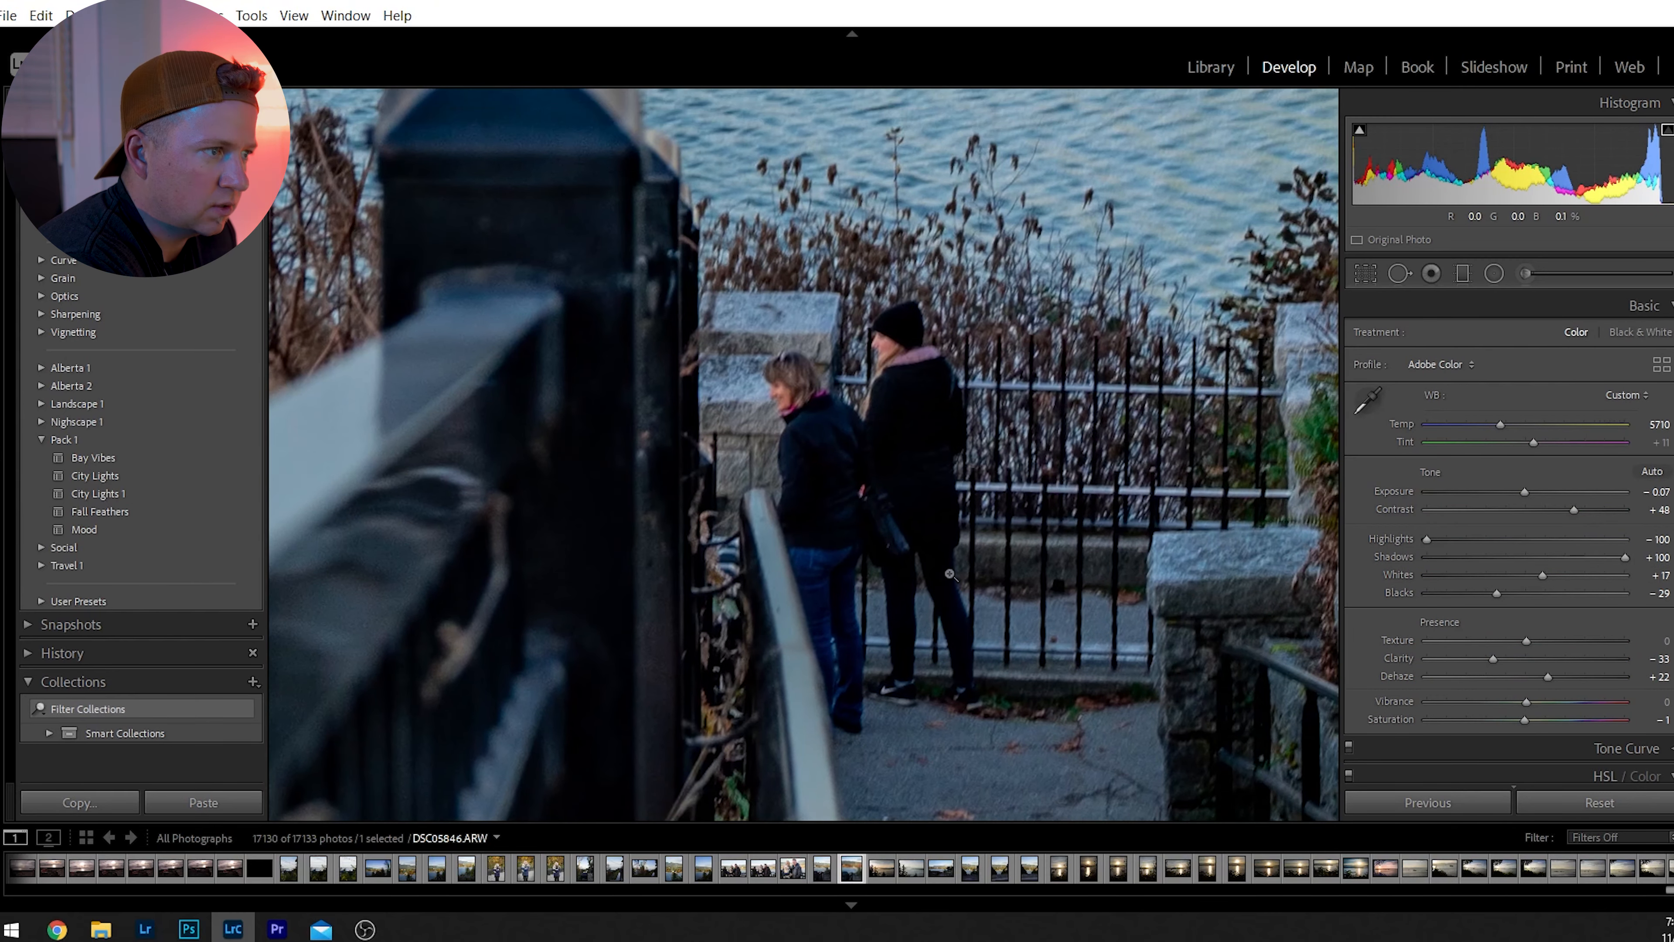
pyautogui.click(949, 574)
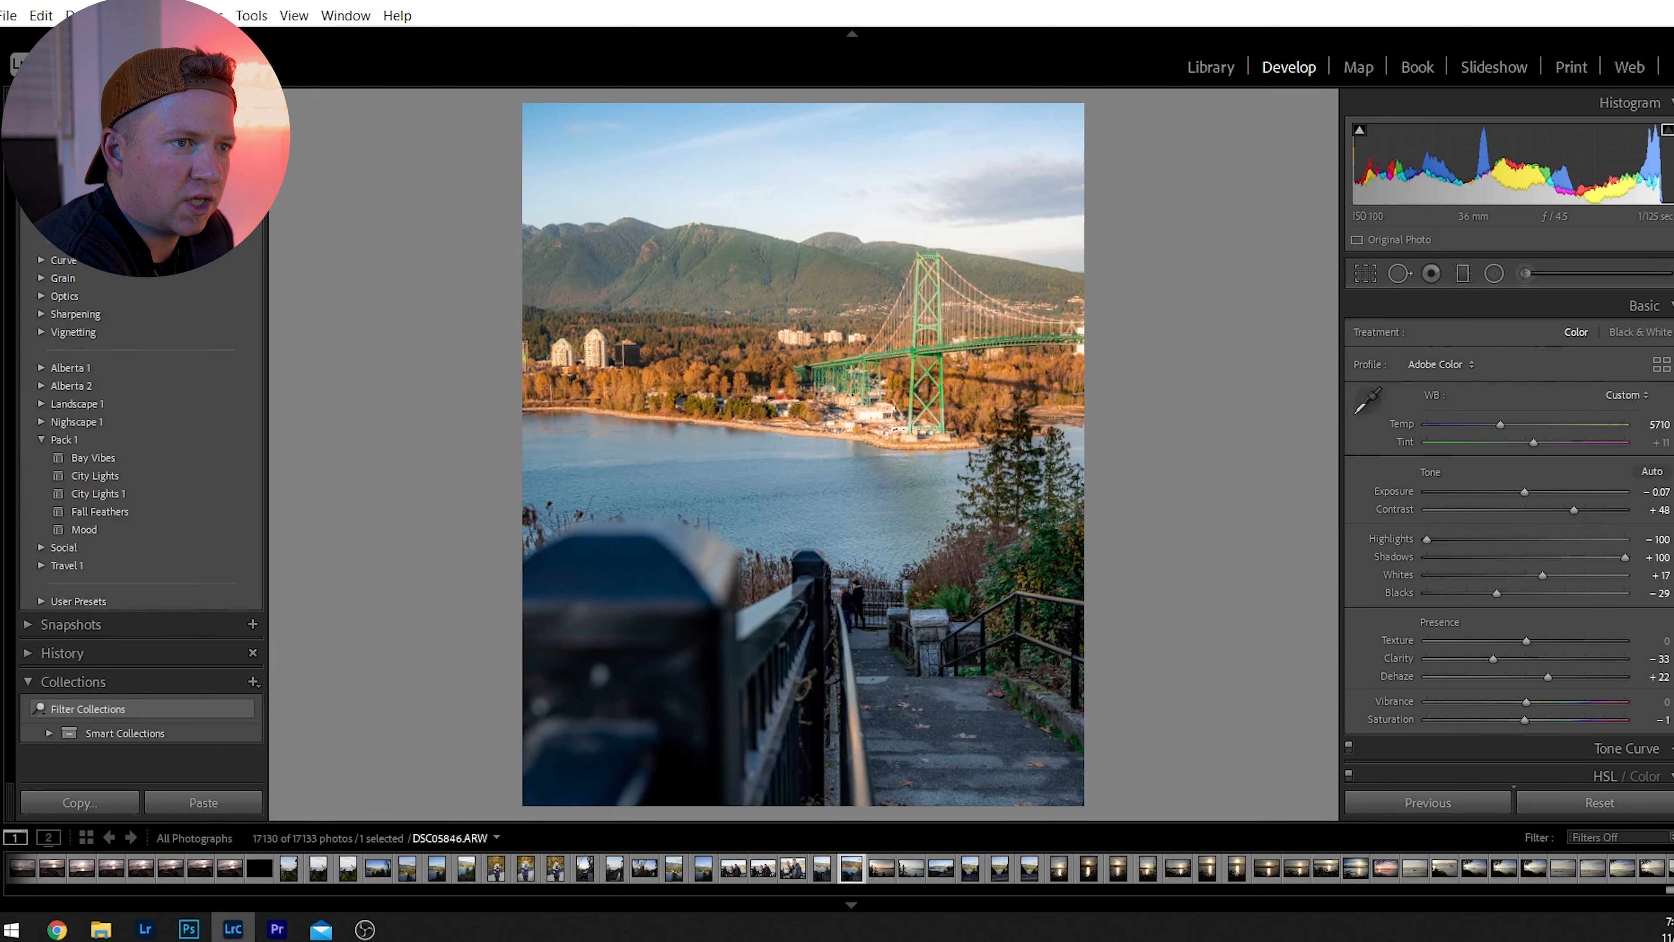
# Add a post-crop vignette to the bridge photo with an Amount of -11.
pyautogui.click(1649, 312)
pyautogui.click(1649, 311)
pyautogui.click(1648, 311)
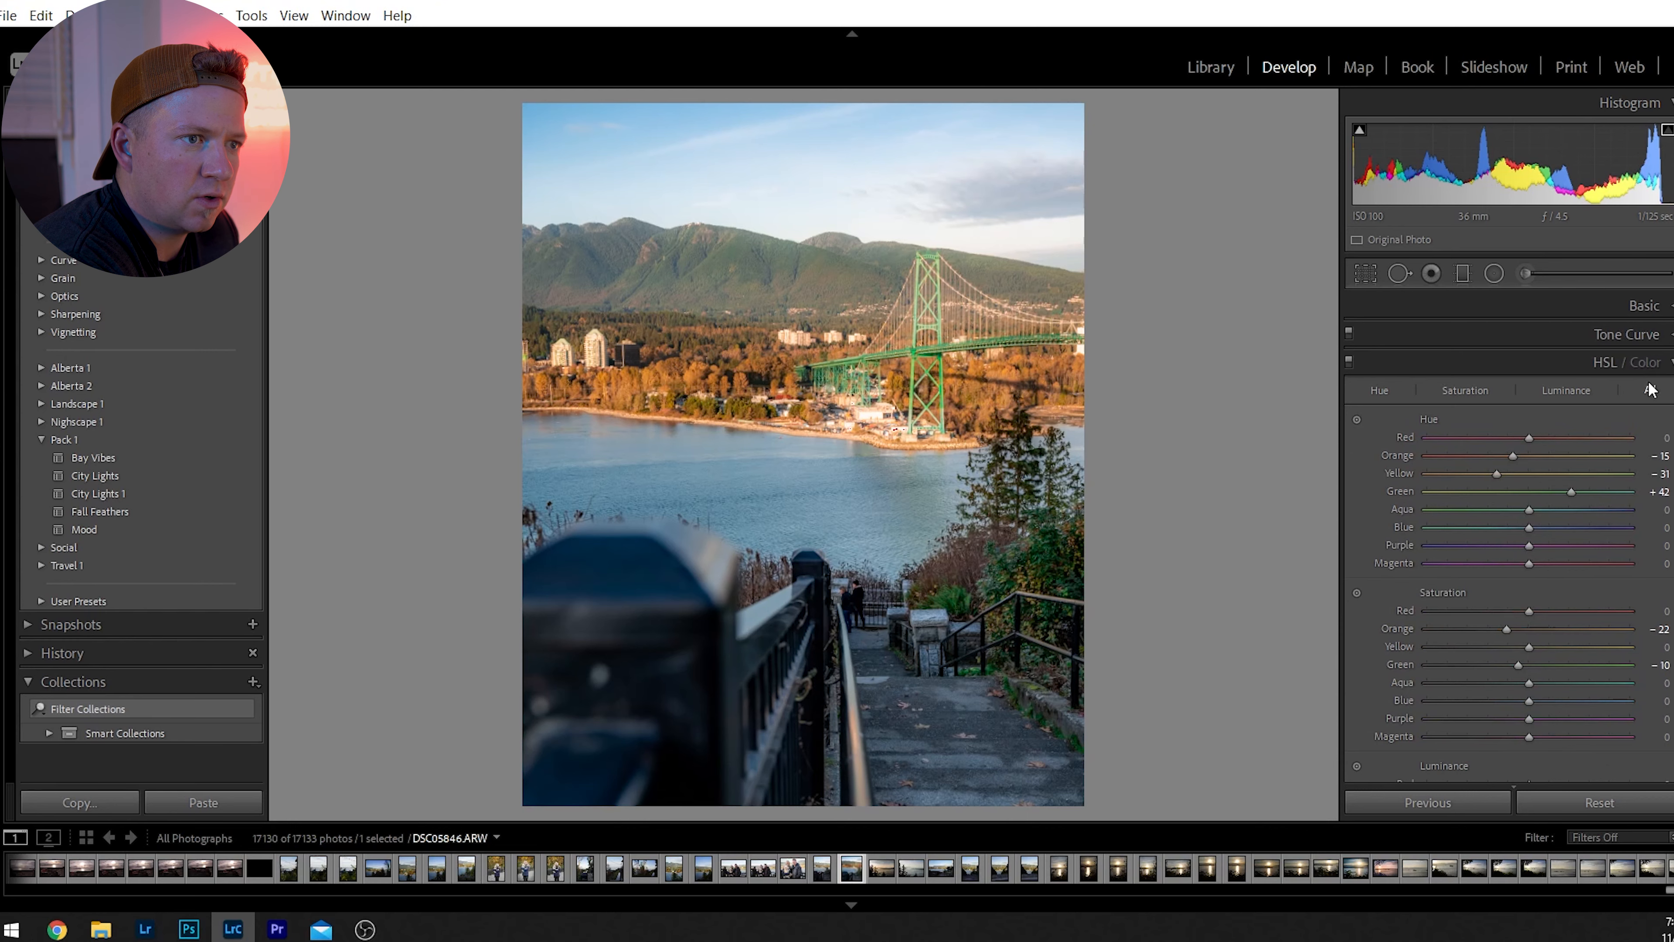
pyautogui.click(1614, 362)
pyautogui.moveTo(1526, 572); pyautogui.dragTo(1514, 573)
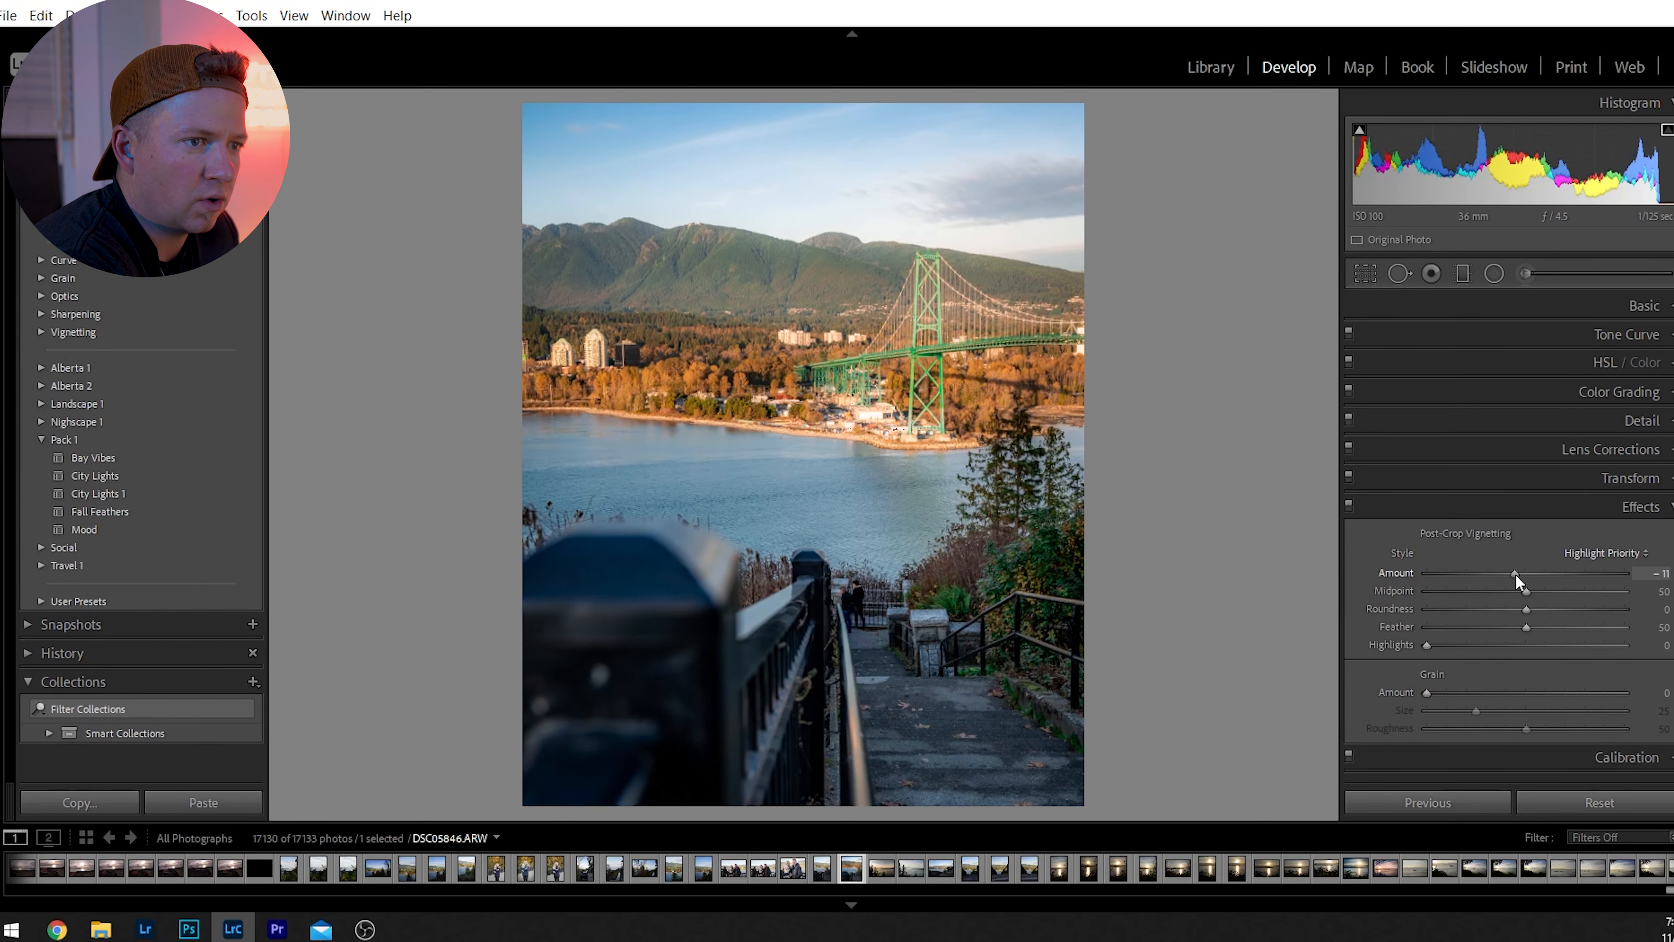
pyautogui.click(1634, 507)
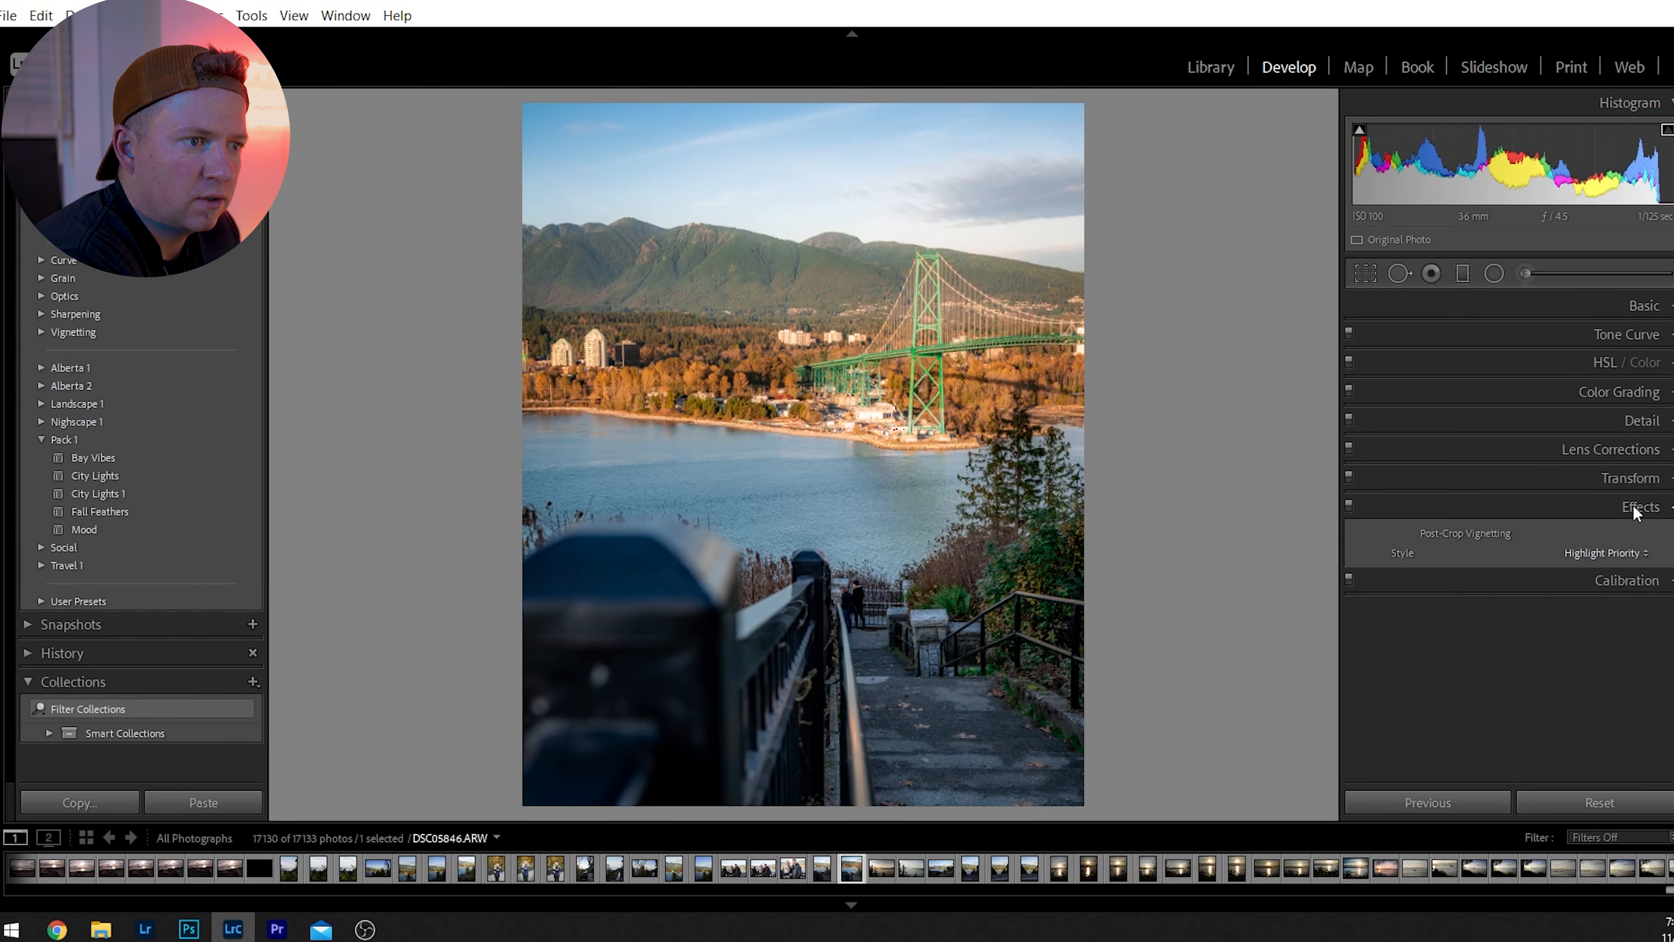
# Remove chromatic aberration and enable lens profile corrections, with Distortion at 147 and Vignetting at 160.
pyautogui.click(1634, 473)
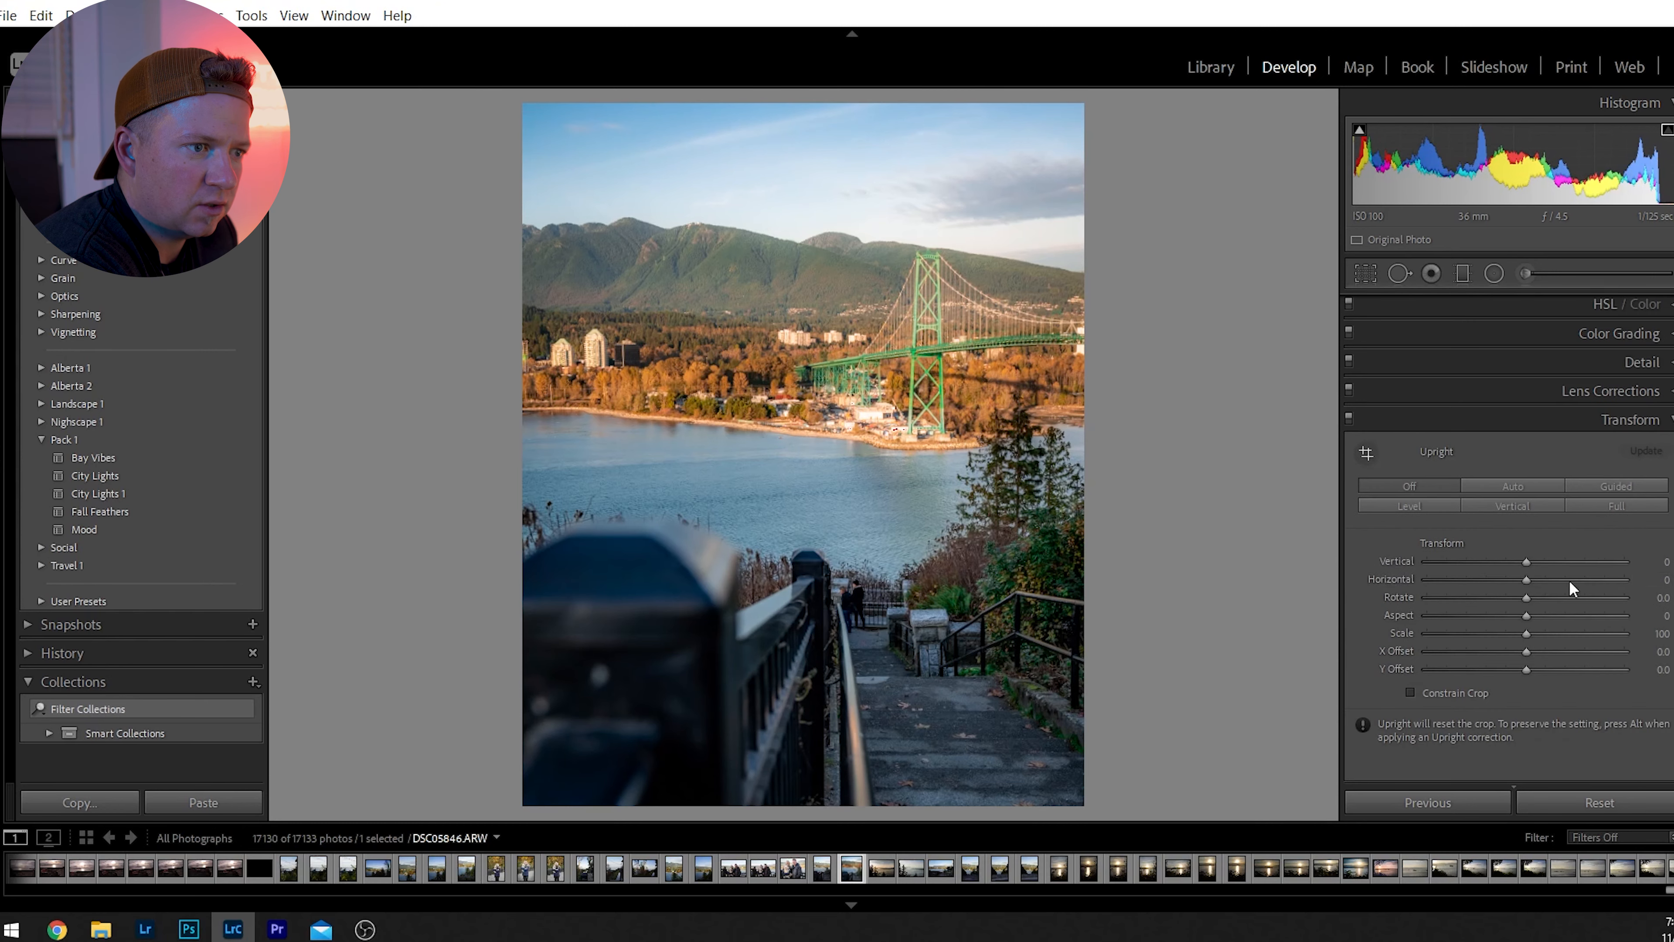
pyautogui.click(1637, 422)
pyautogui.click(1595, 453)
pyautogui.click(1447, 510)
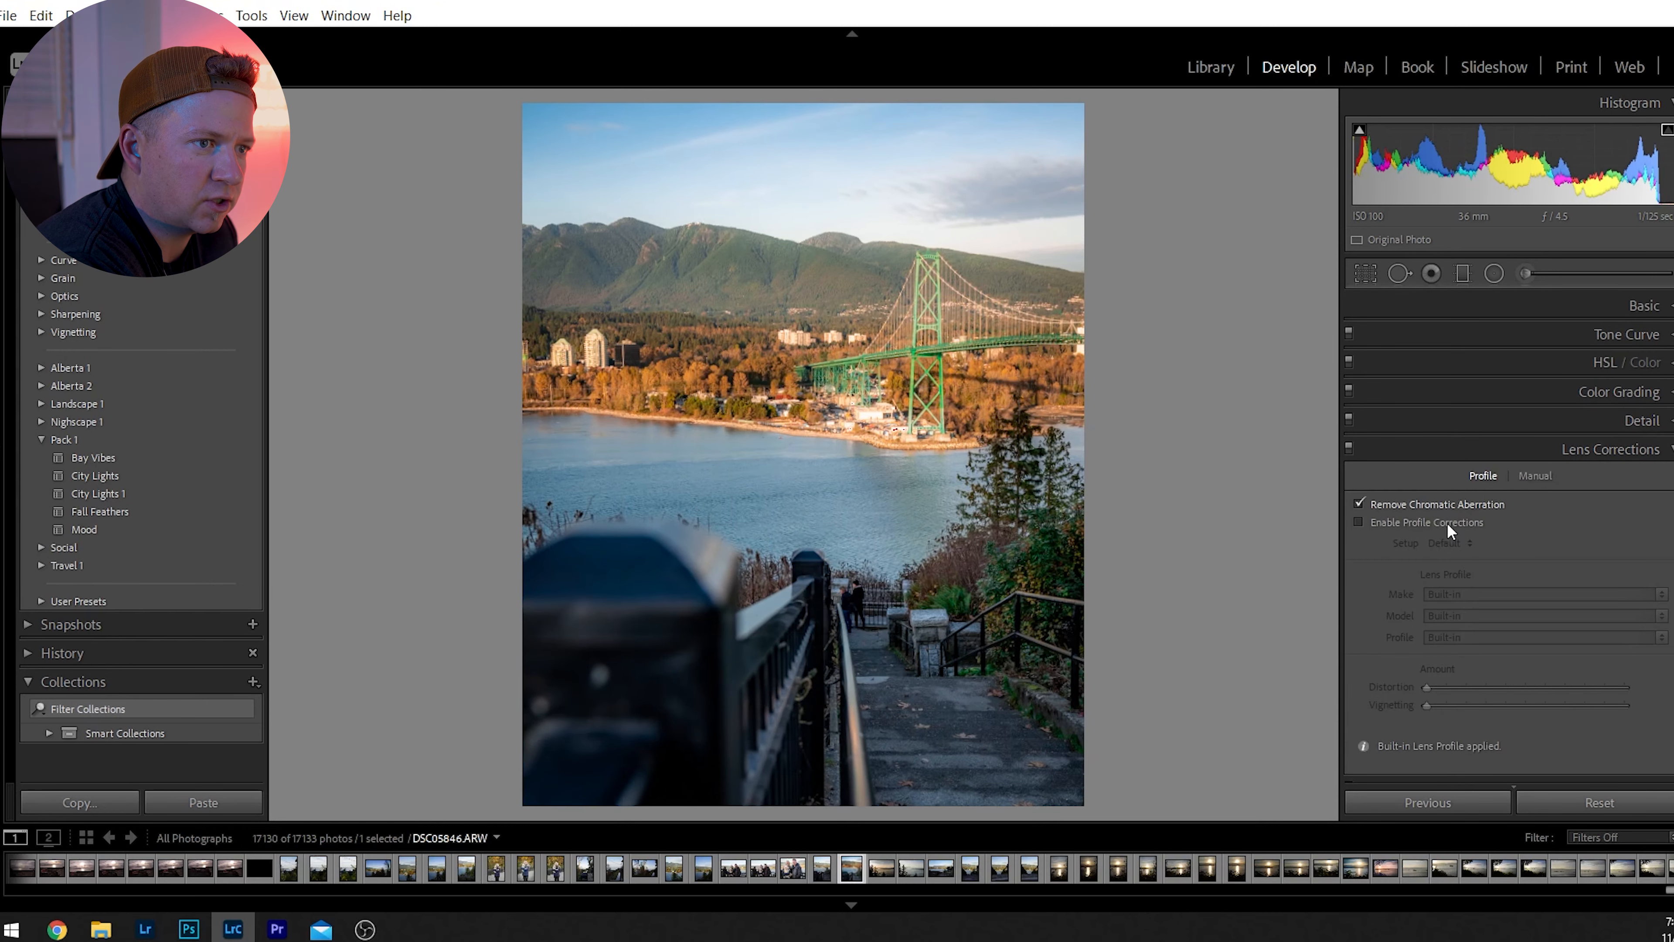
pyautogui.click(1411, 518)
pyautogui.moveTo(1528, 685); pyautogui.dragTo(1588, 705)
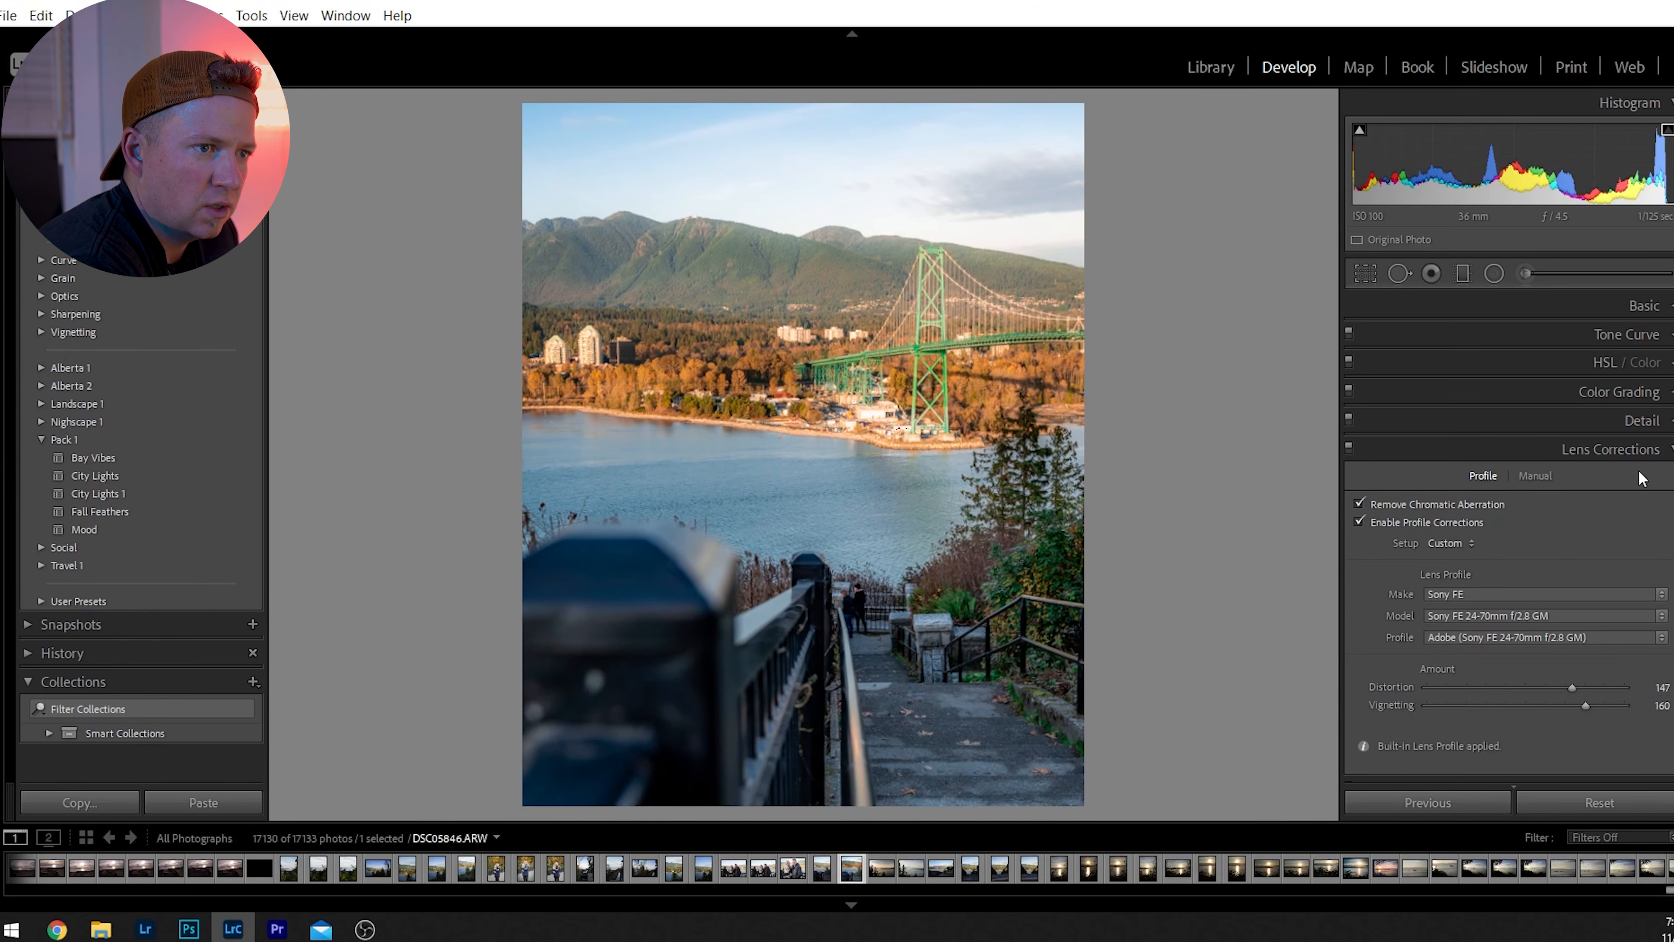
pyautogui.click(1609, 449)
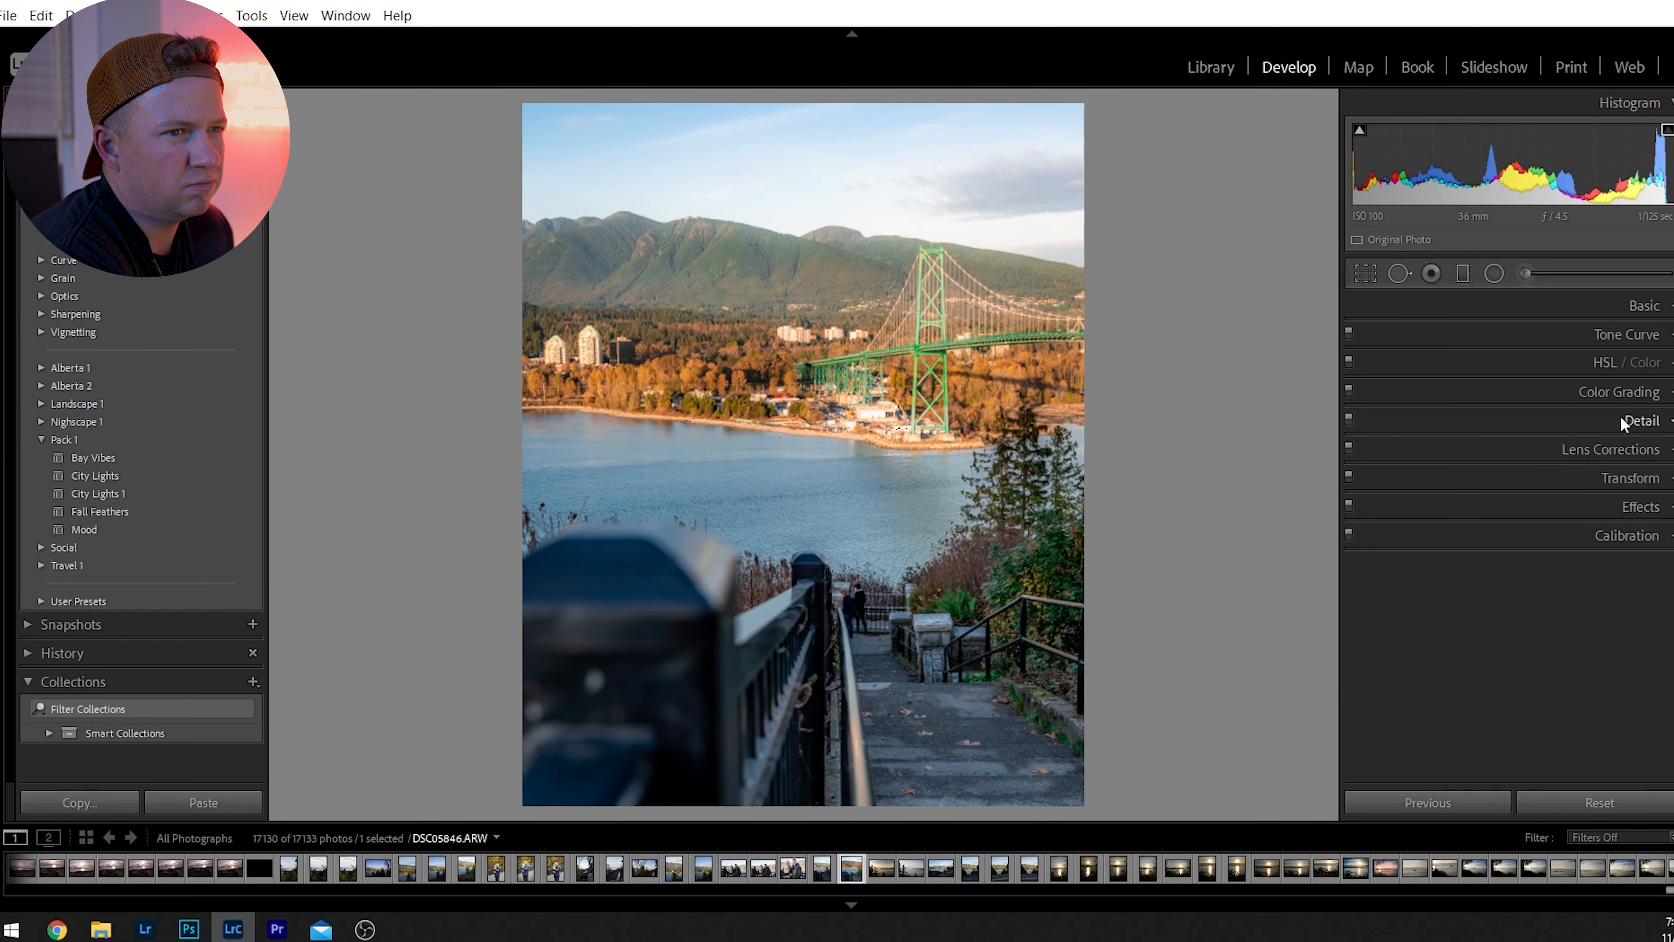
# Set the bridge photo's Clarity to +5 and collapse the Basic adjustments.
pyautogui.click(1641, 306)
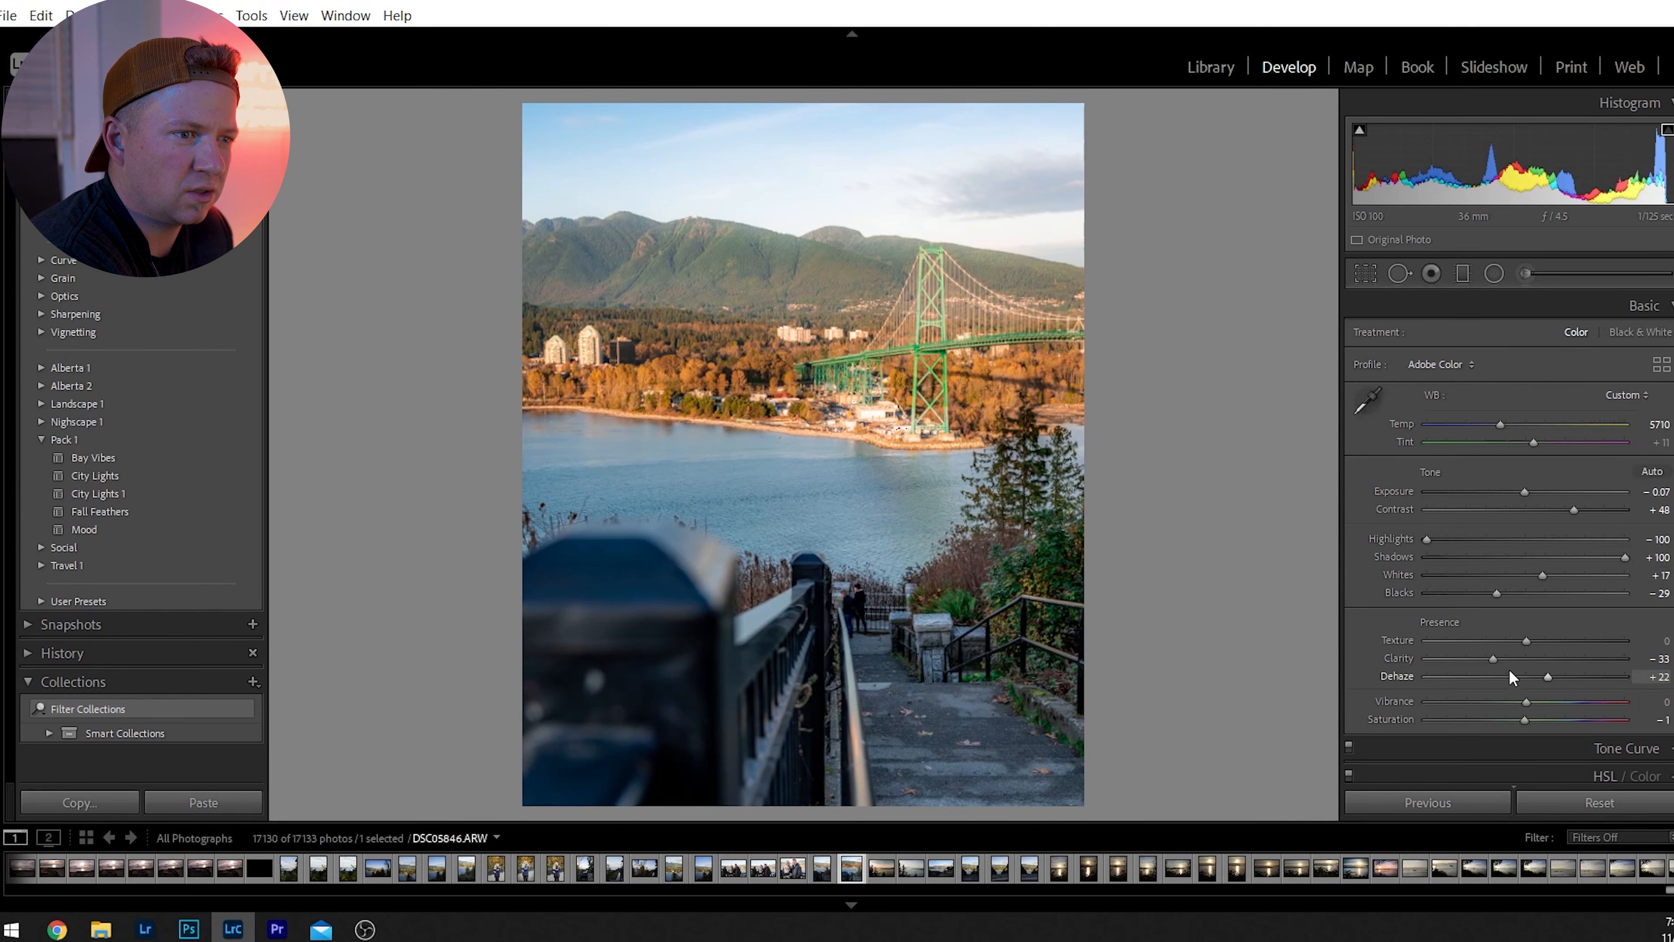
pyautogui.doubleClick(1500, 660)
pyautogui.click(1530, 660)
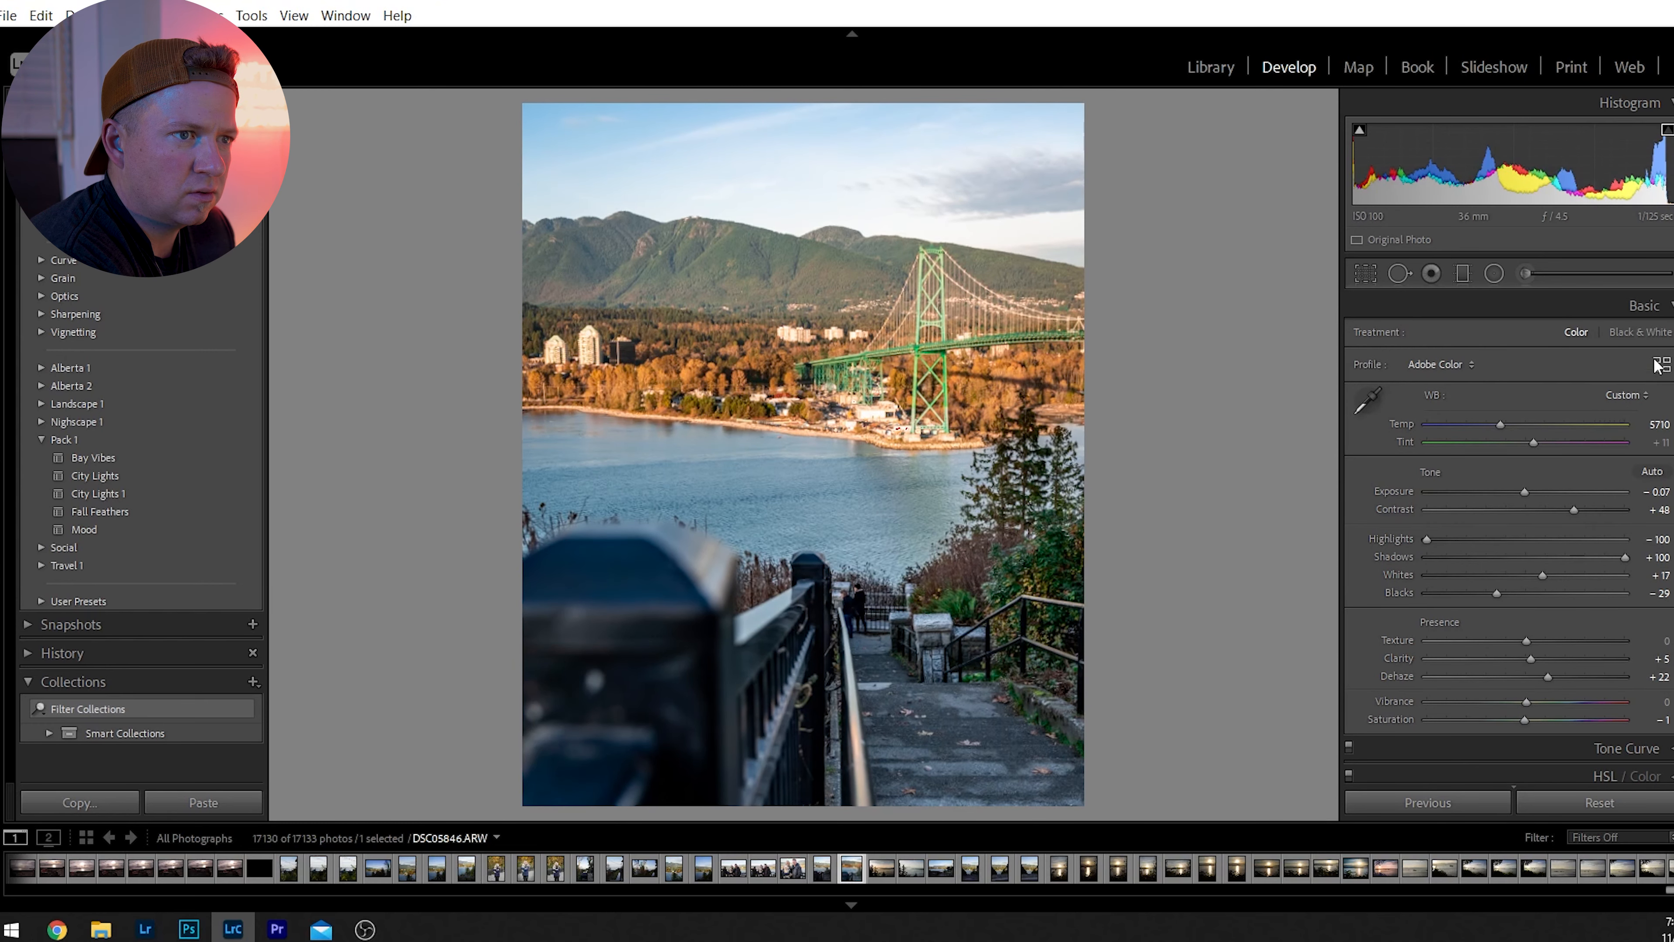
pyautogui.click(1635, 306)
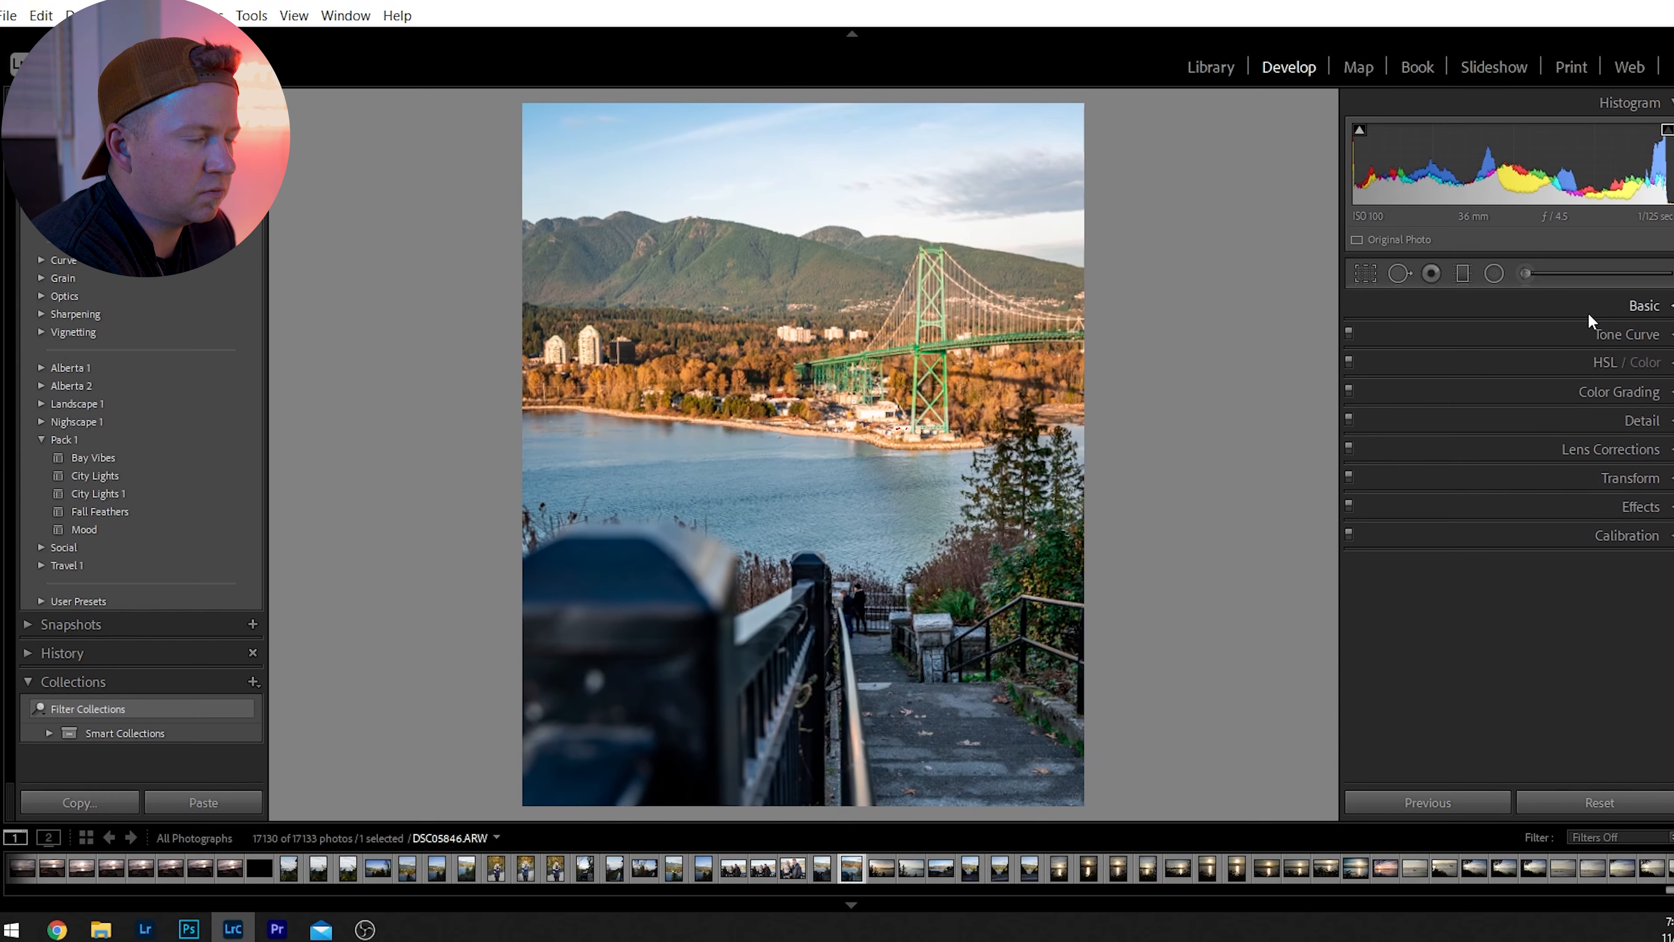